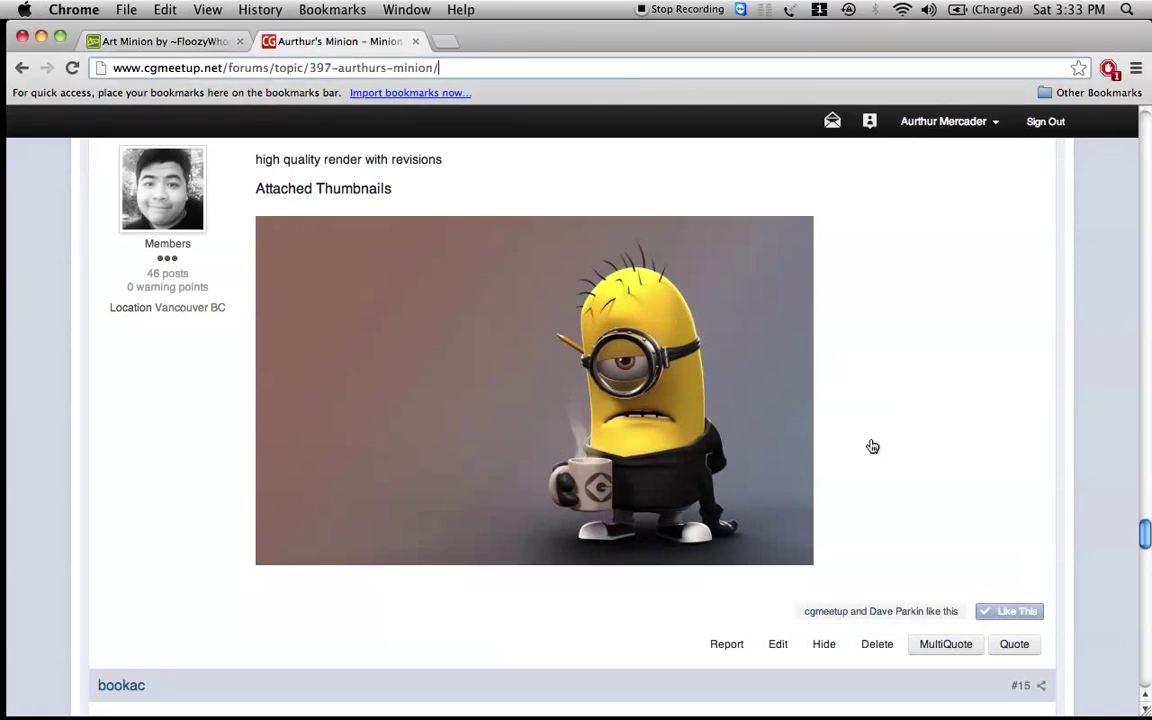
Compare the minion artwork on the DeviantArt page with the high quality render posted in the CGMeetup forum thread
click(185, 41)
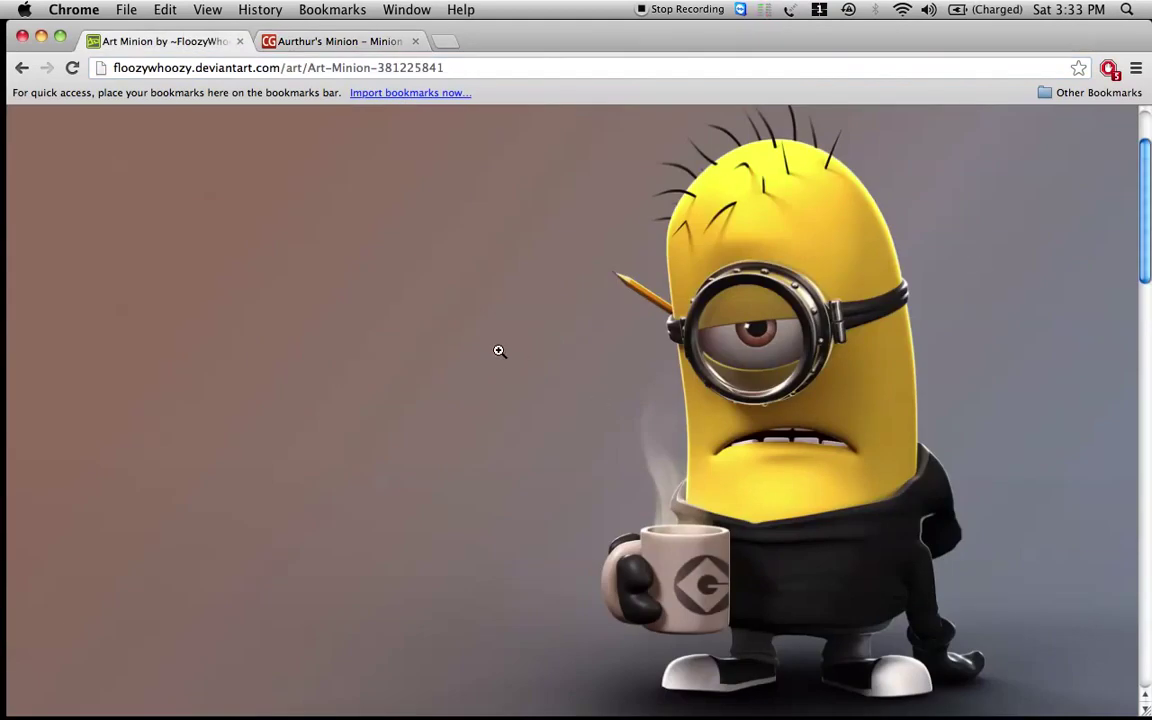
click(297, 41)
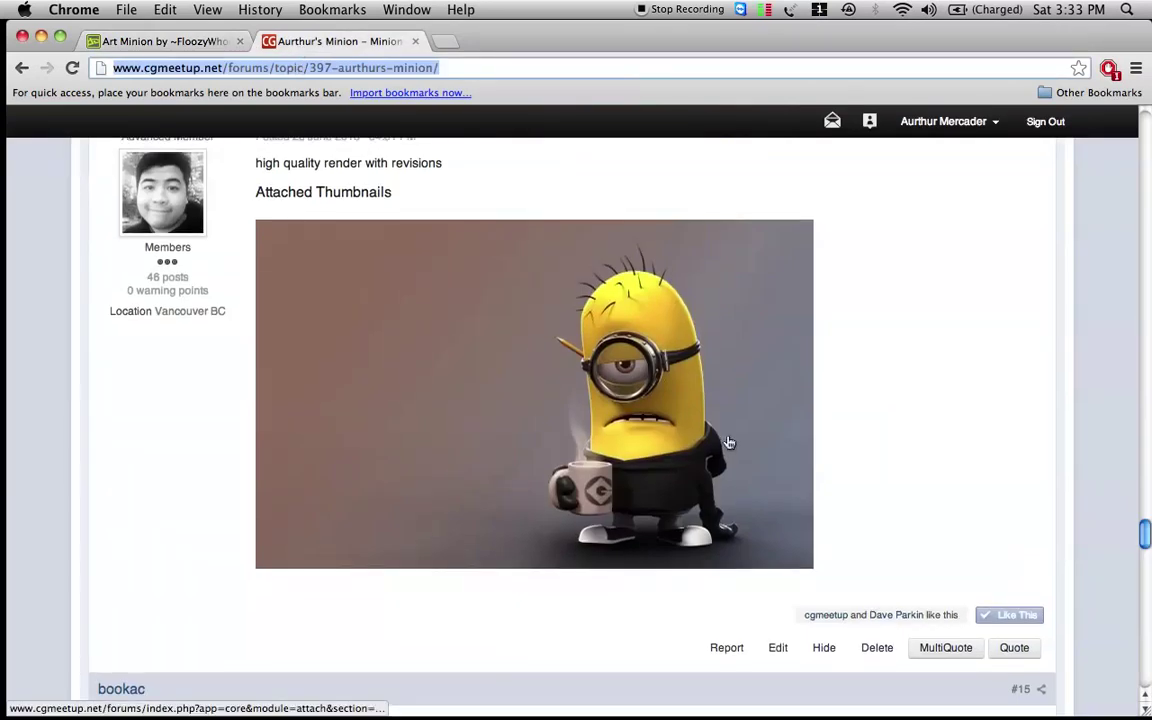
scroll(729, 443, up, 3)
scroll(729, 443, up, 8)
scroll(728, 442, down, 11)
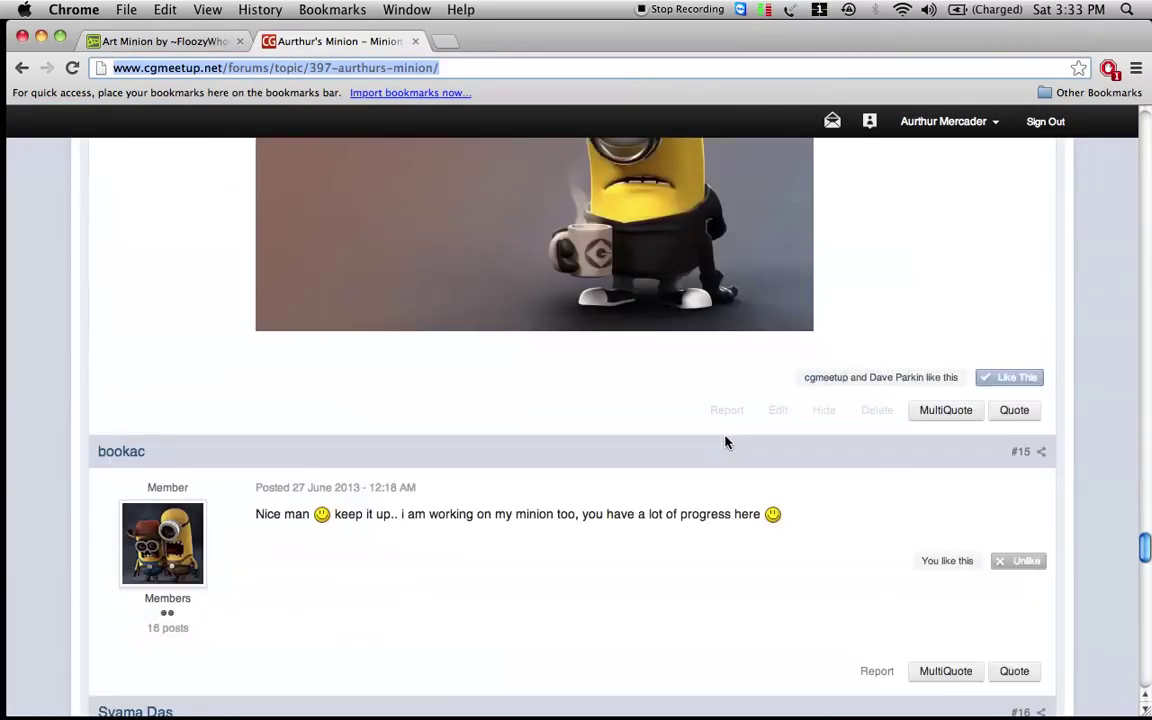
scroll(727, 443, up, 2)
scroll(727, 441, up, 3)
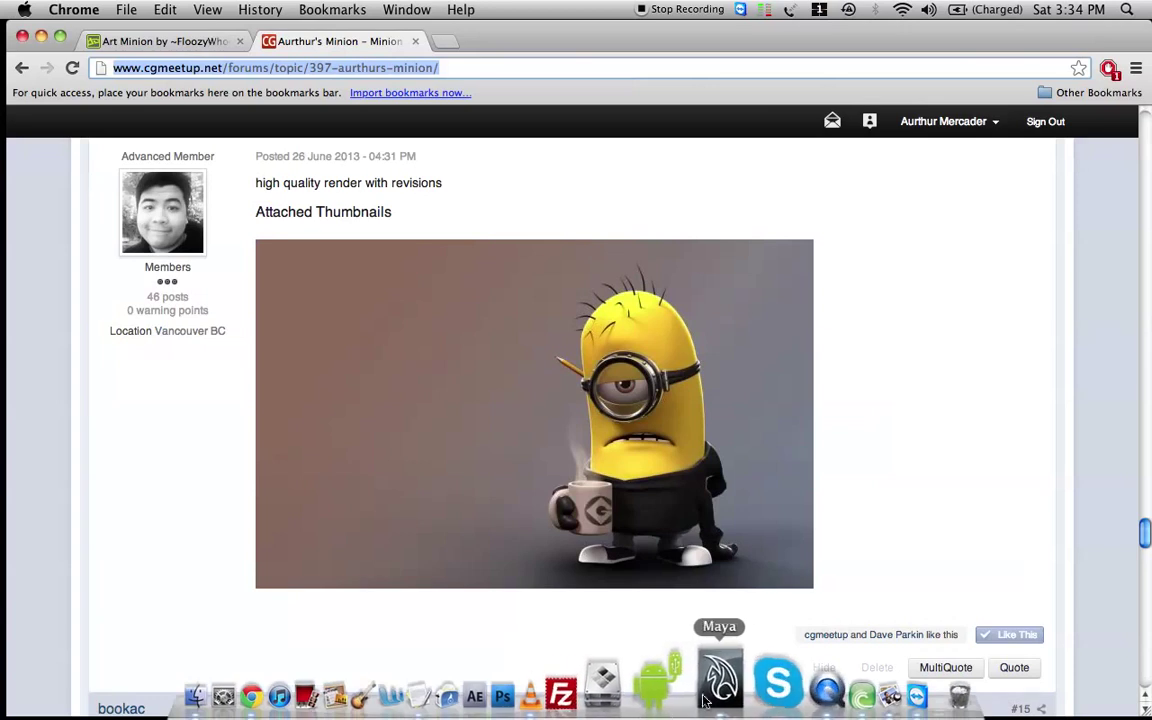
Switch to Maya and create a polygon sphere at the center of the grid
click(704, 700)
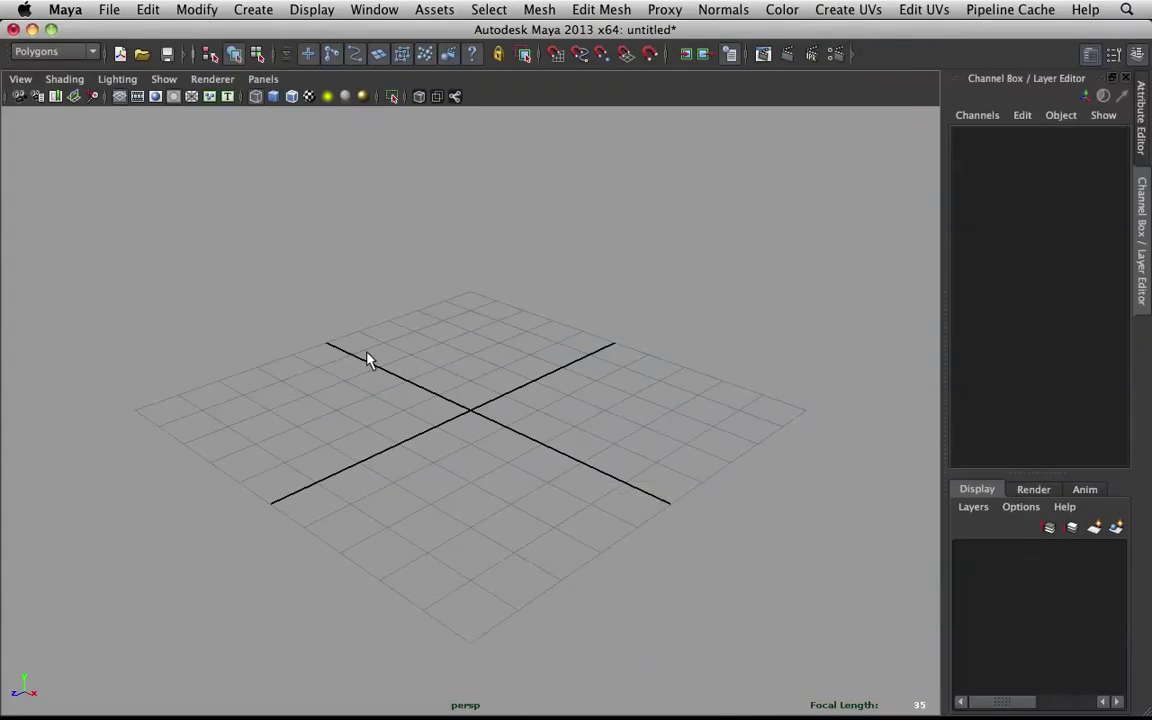
alt+drag(368, 360, 465, 352)
click(277, 9)
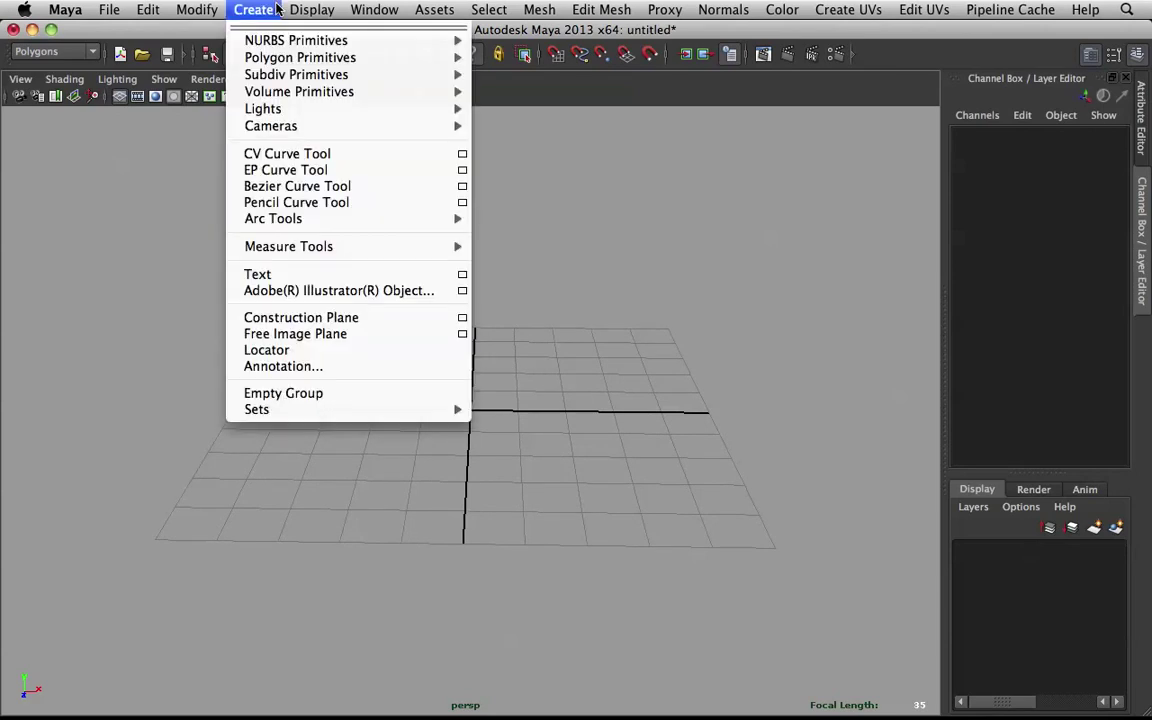
mouse_move(383, 58)
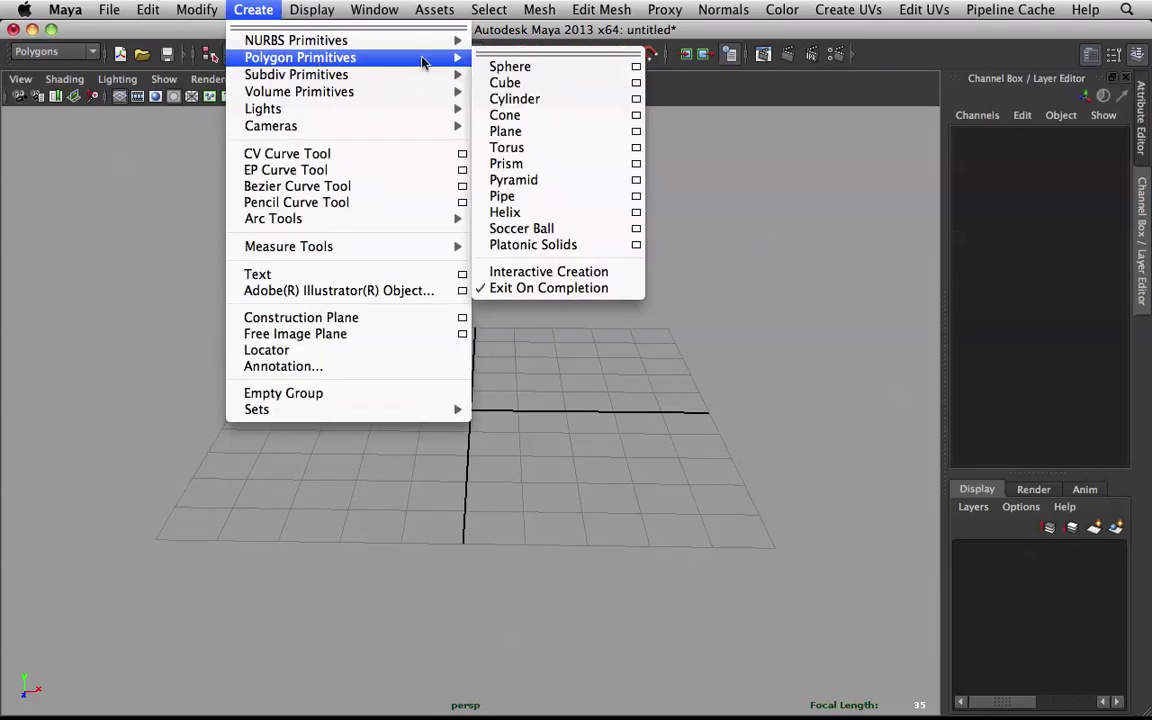
click(533, 67)
alt+right_drag(560, 275, 985, 634)
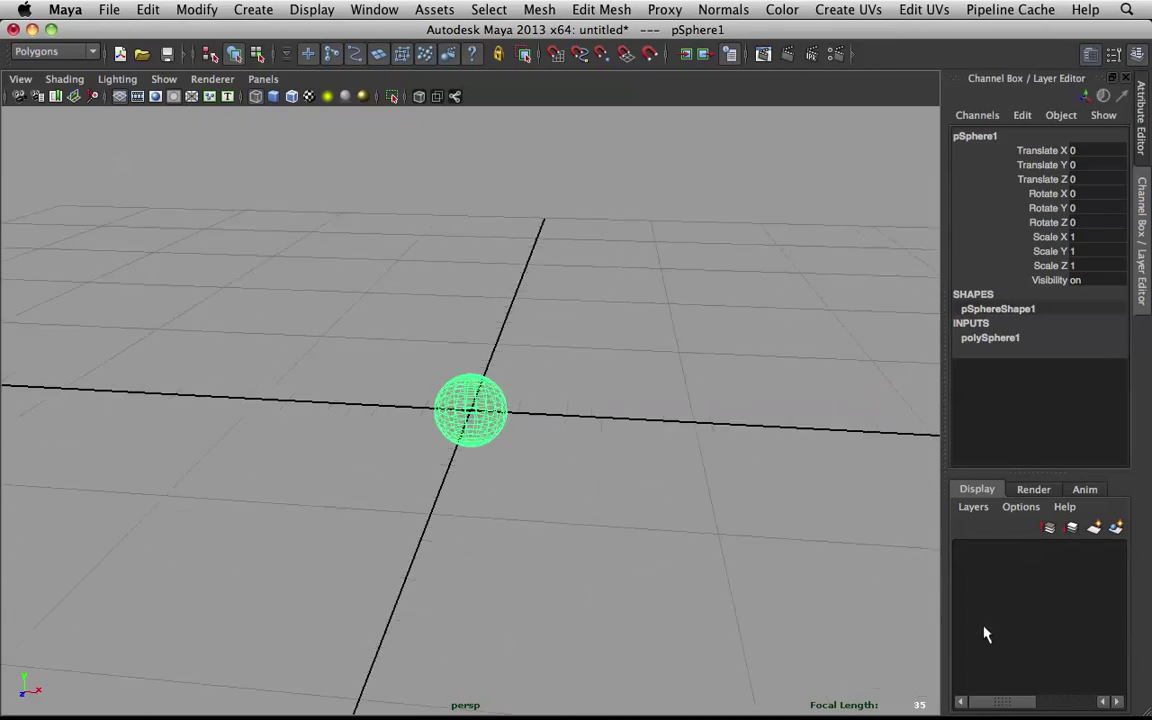
Set the sphere's axis and height subdivisions both to 8
click(1000, 338)
drag(1088, 366, 1100, 384)
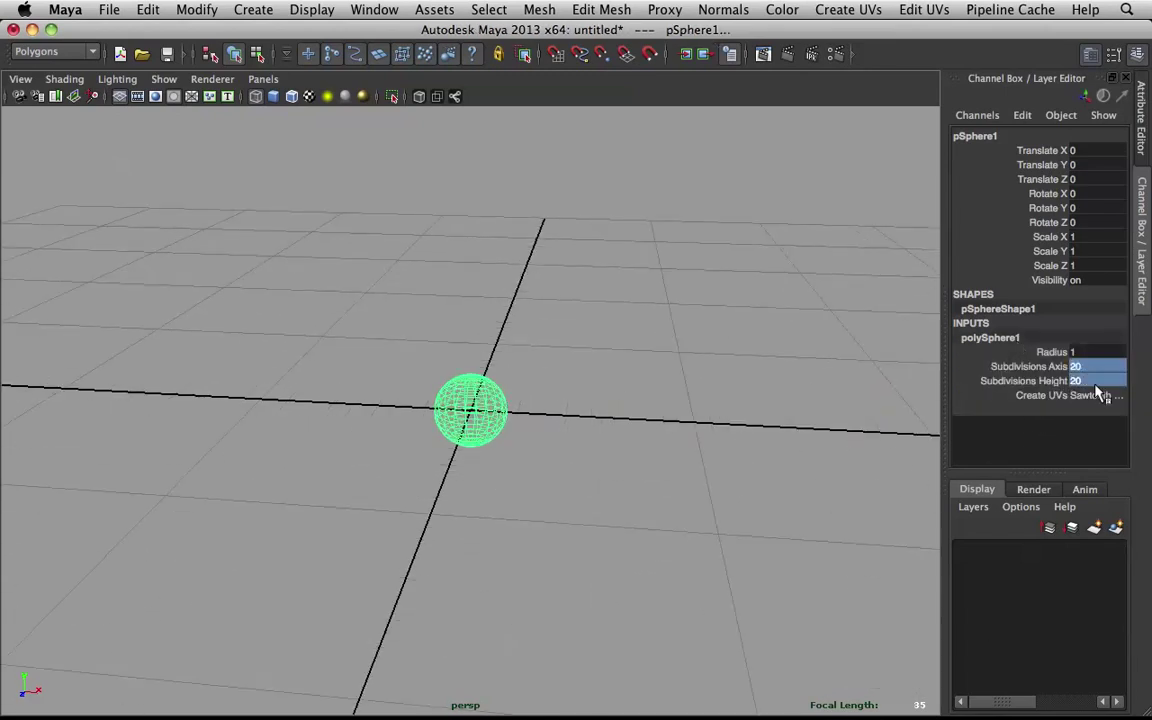
text(8)
key(Return)
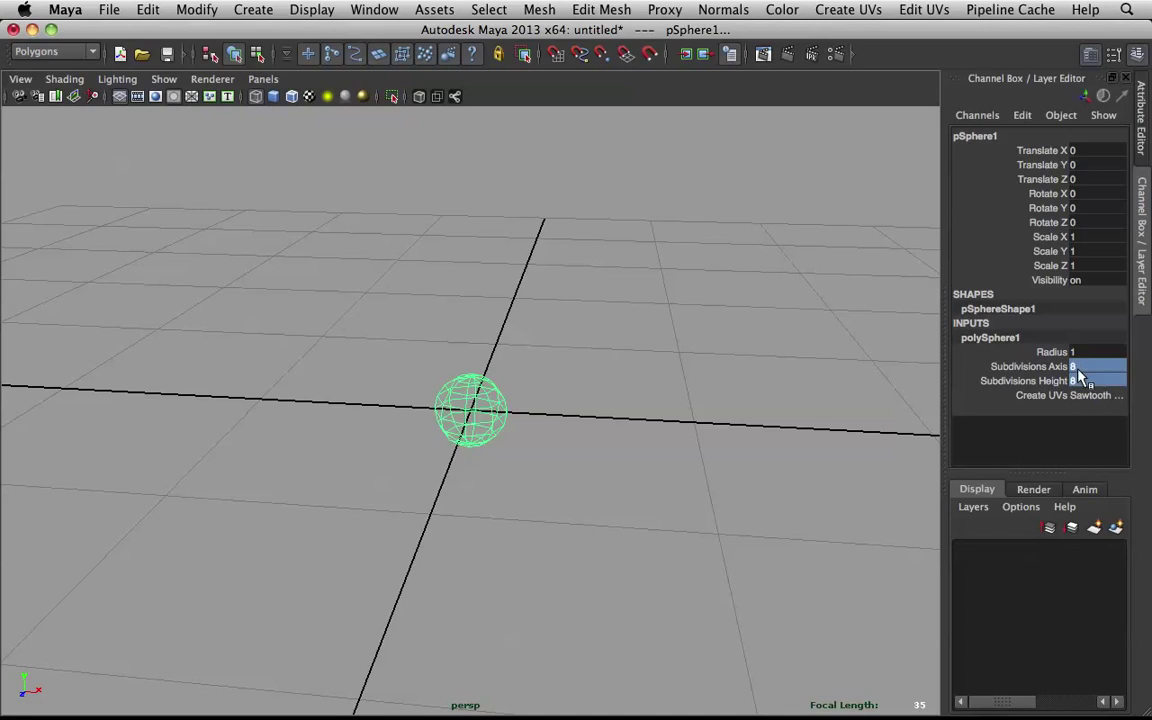
click(717, 362)
click(450, 424)
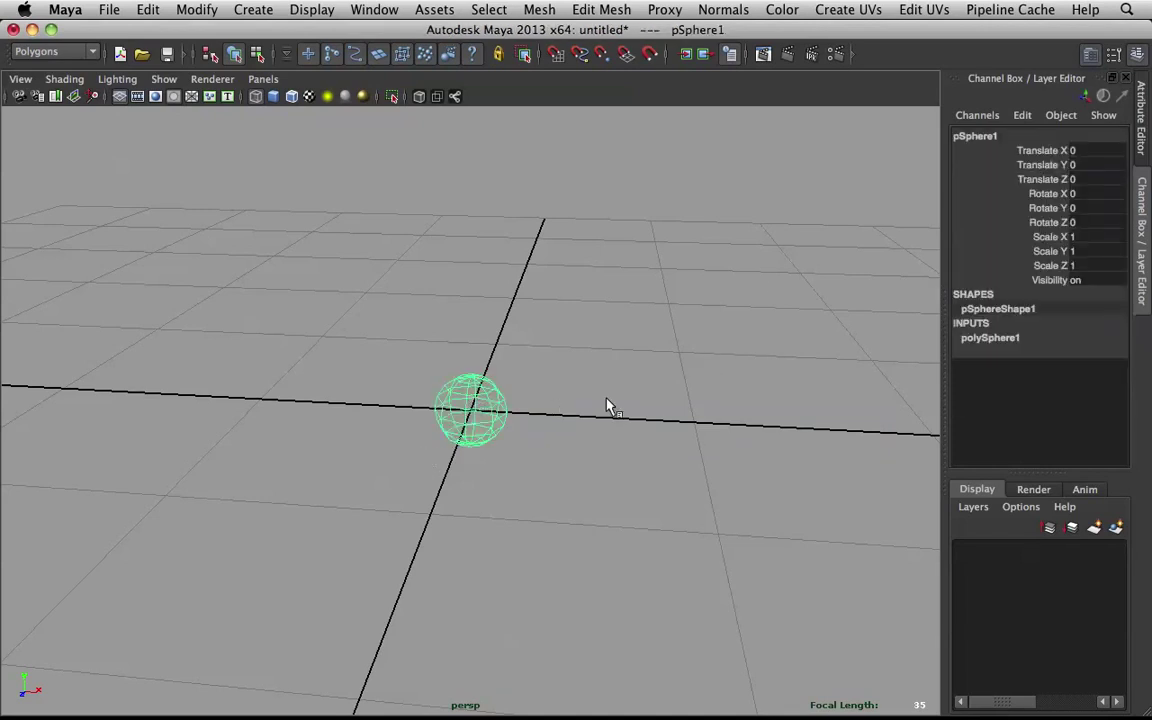
Scale the sphere uniformly to about 5.53 and display it with smooth shading
key(w)
drag(474, 414, 753, 373)
key(5)
alt+right_drag(704, 365, 517, 373)
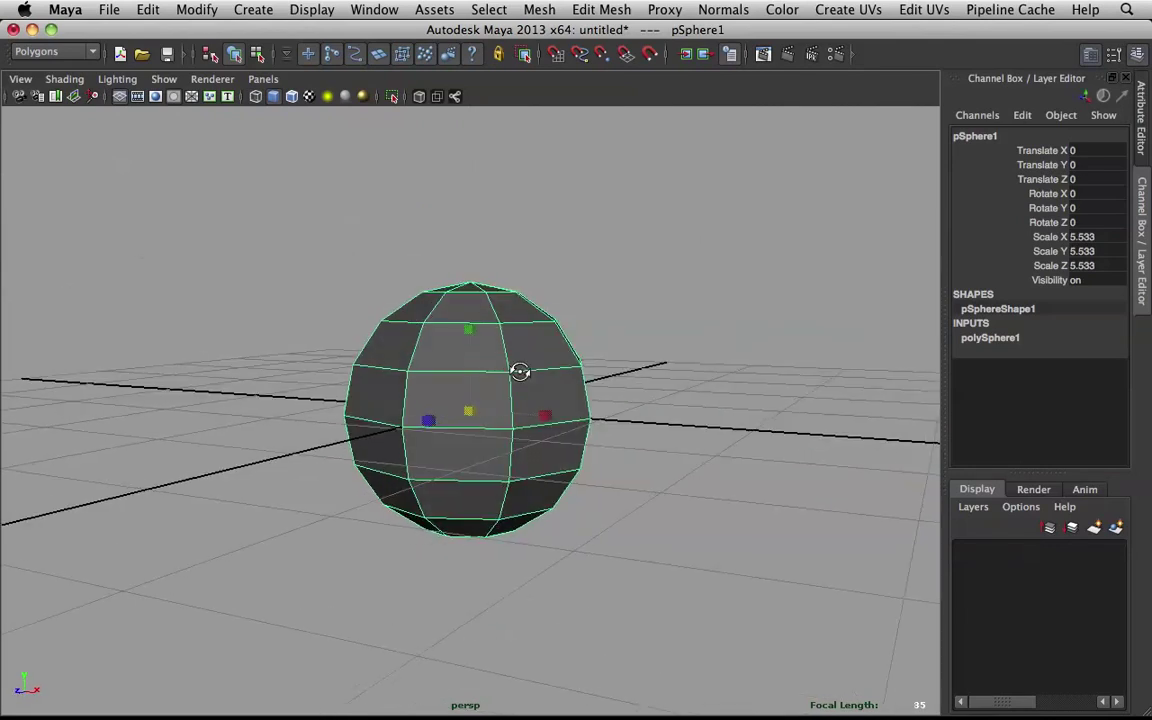
Move the sphere straight up to a Y translation of about 8.7, above the grid
key(w)
drag(475, 351, 512, 192)
scroll(478, 175, down, 5)
click(582, 227)
alt+drag(585, 235, 581, 267)
Switch the sphere to face selection, try selecting the faces of its lower half, and clear the selection
click(470, 298)
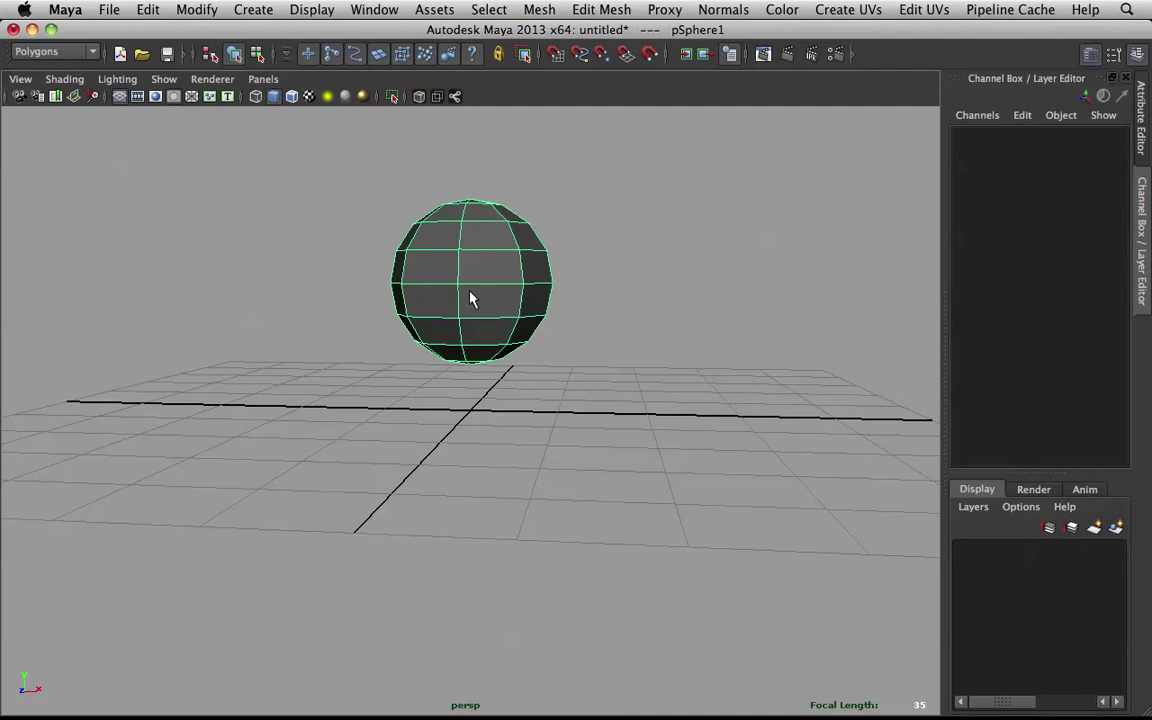
alt+drag(470, 298, 476, 270)
key(F9)
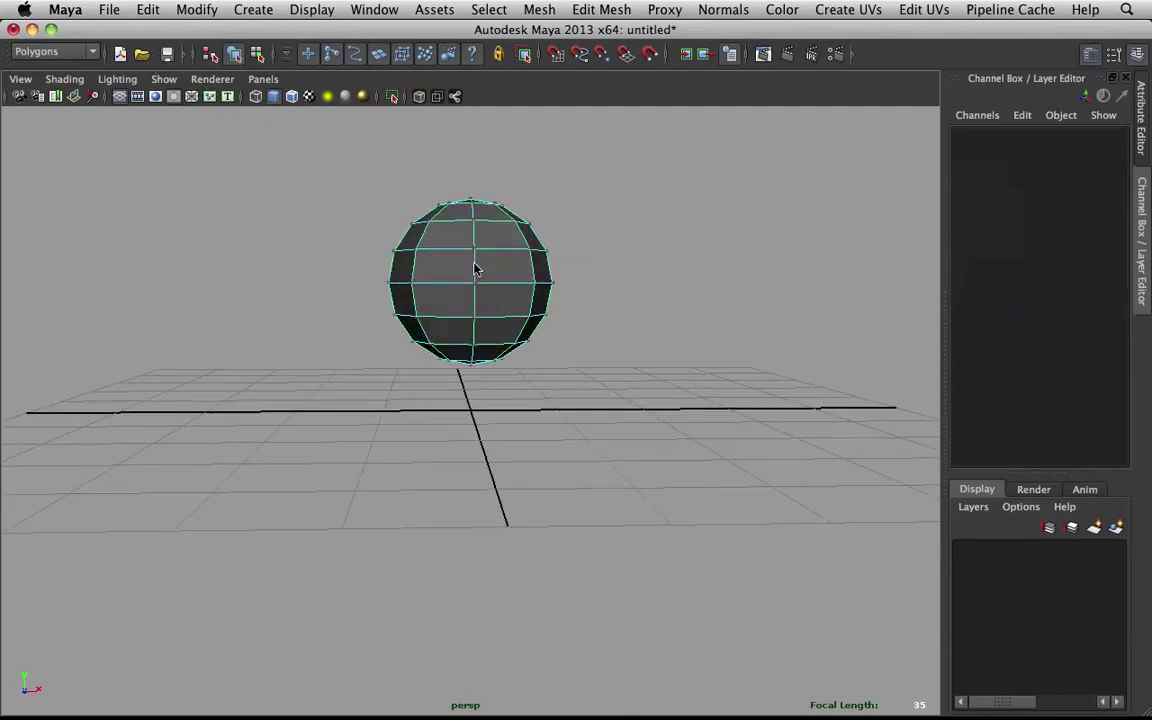
mouse_move(476, 268)
right_down()
mouse_move(510, 244)
mouse_move(468, 254)
mouse_move(490, 288)
right_up()
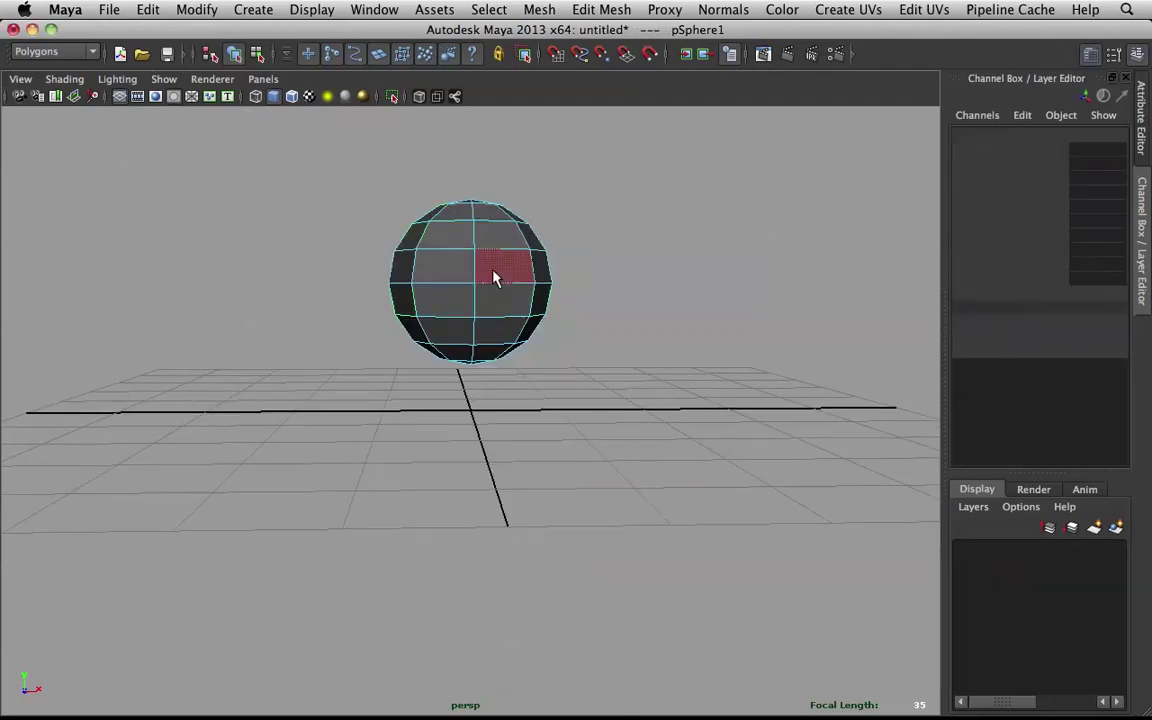
alt+drag(493, 278, 346, 318)
drag(484, 342, 573, 318)
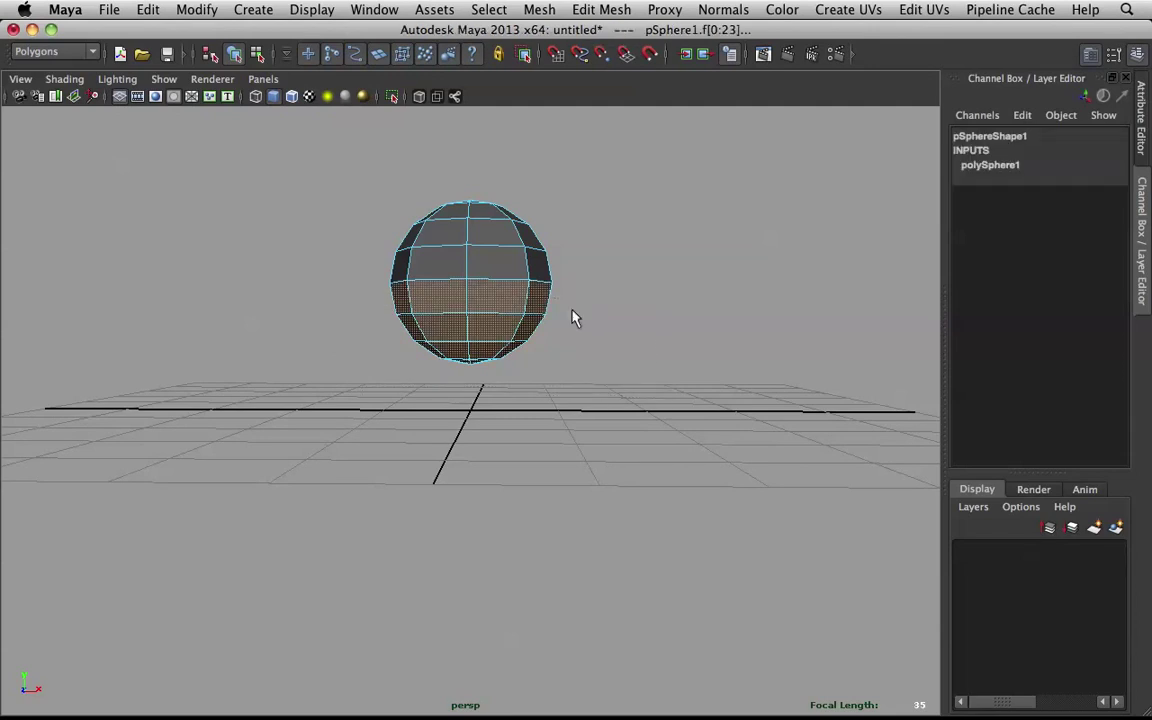
alt+drag(497, 290, 504, 303)
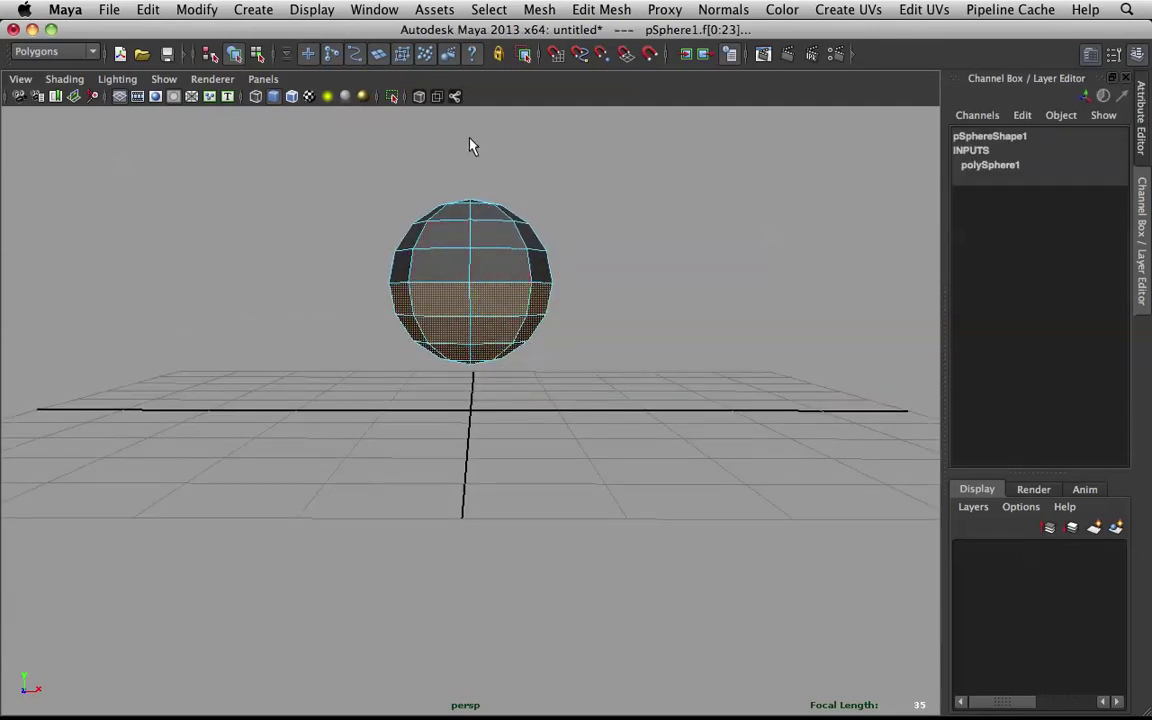
shift+right_click(478, 258)
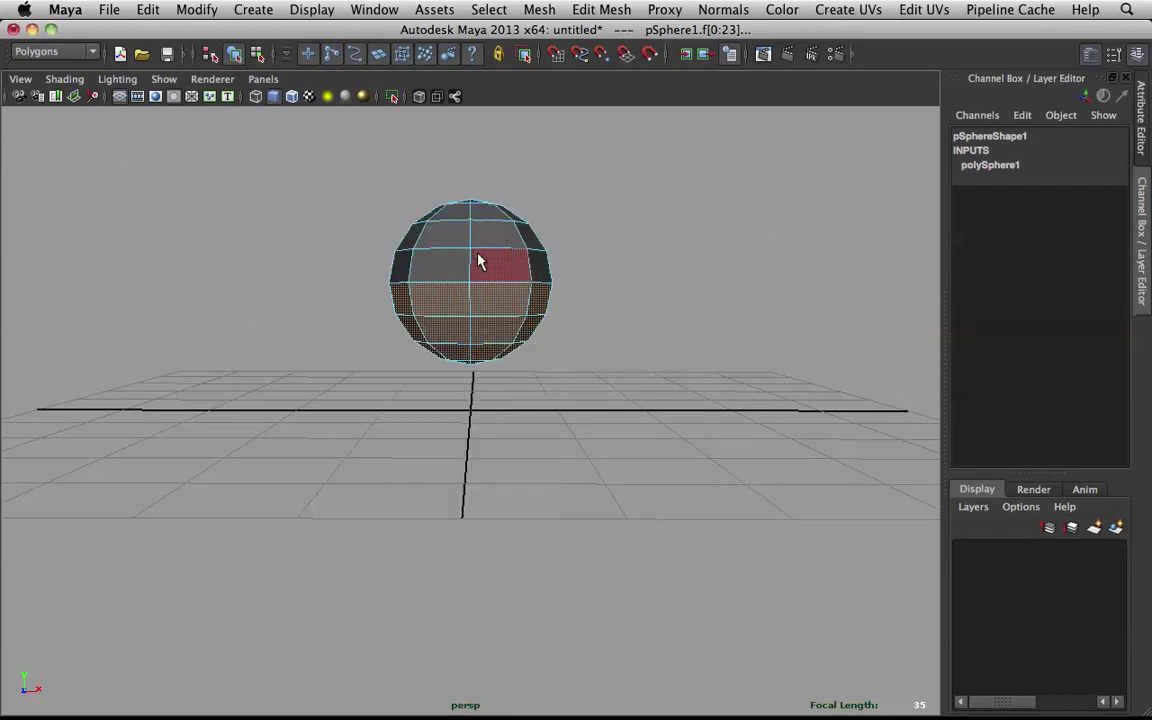
click(646, 405)
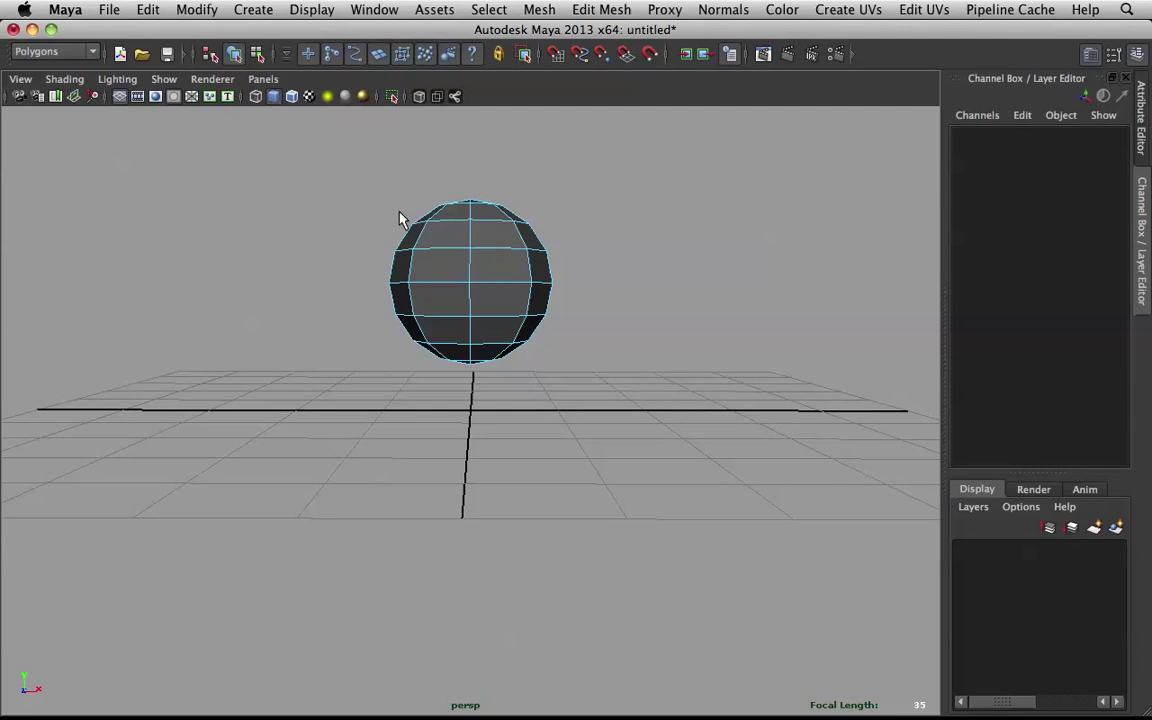
Select the faces of the sphere's upper half and move them straight up to stretch it into a capsule
drag(595, 257, 524, 230)
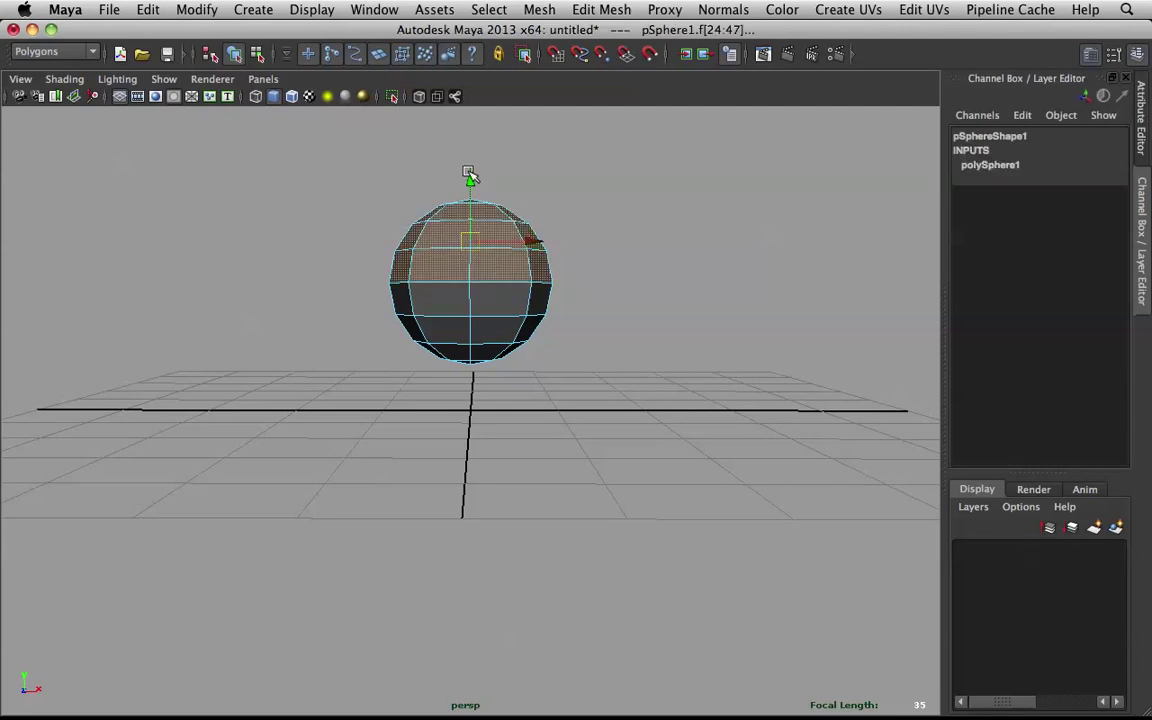
drag(469, 172, 450, 5)
scroll(516, 156, down, 3)
alt+drag(516, 156, 418, 230)
key(q)
key(e)
key(r)
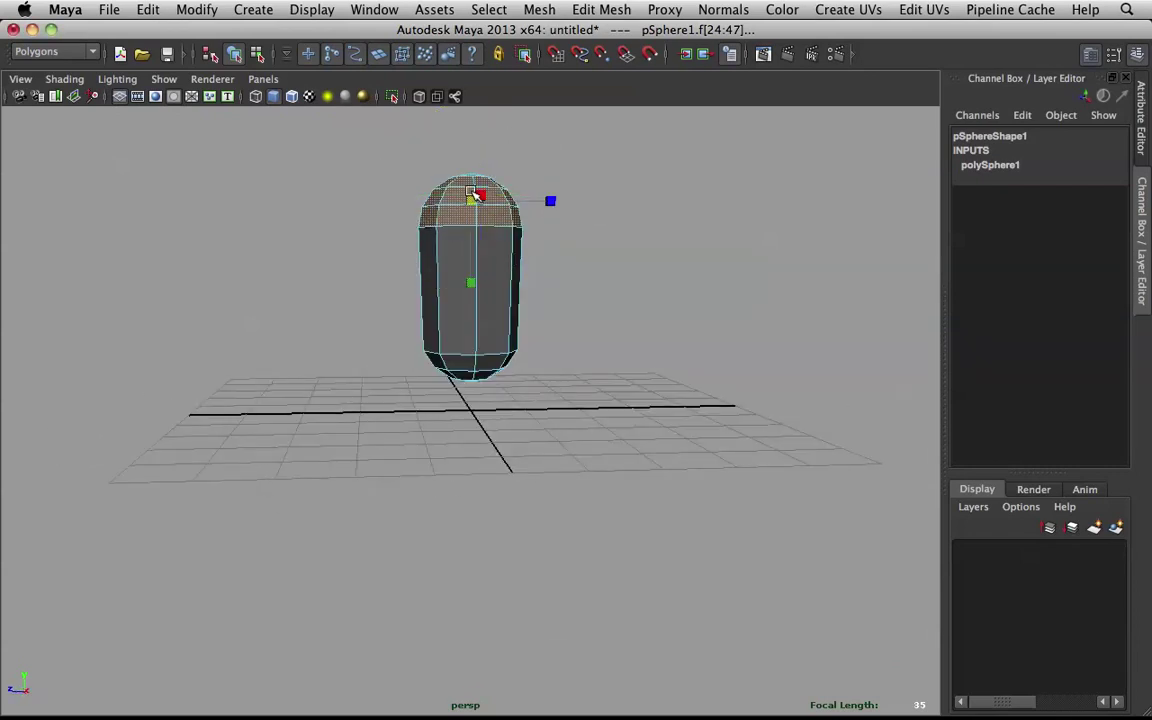
In the side view, return the capsule to object mode and scale it uniformly to about 6.31
key(space)
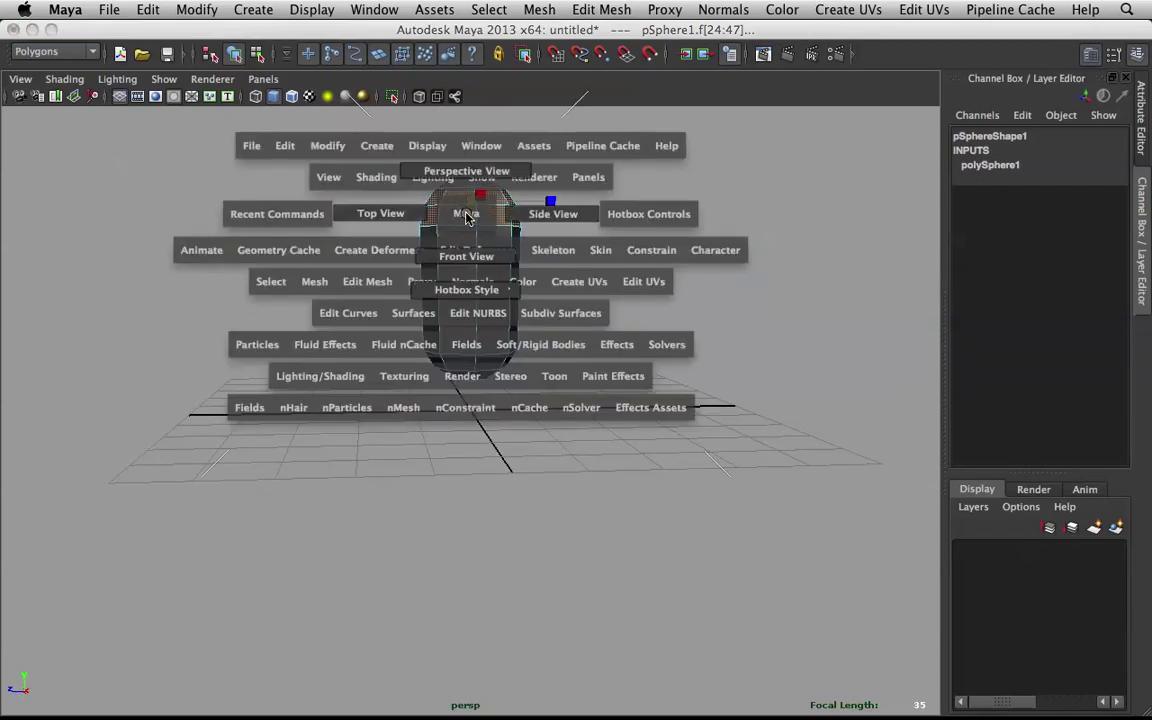
click(558, 218)
key(f)
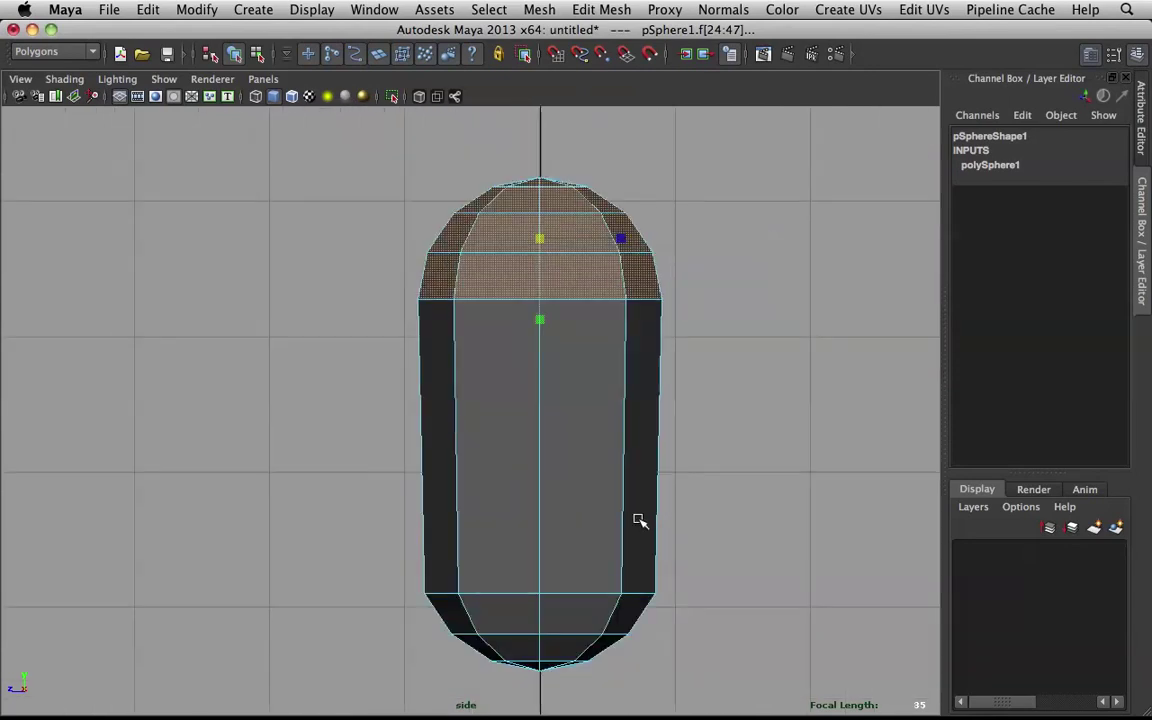
key(q)
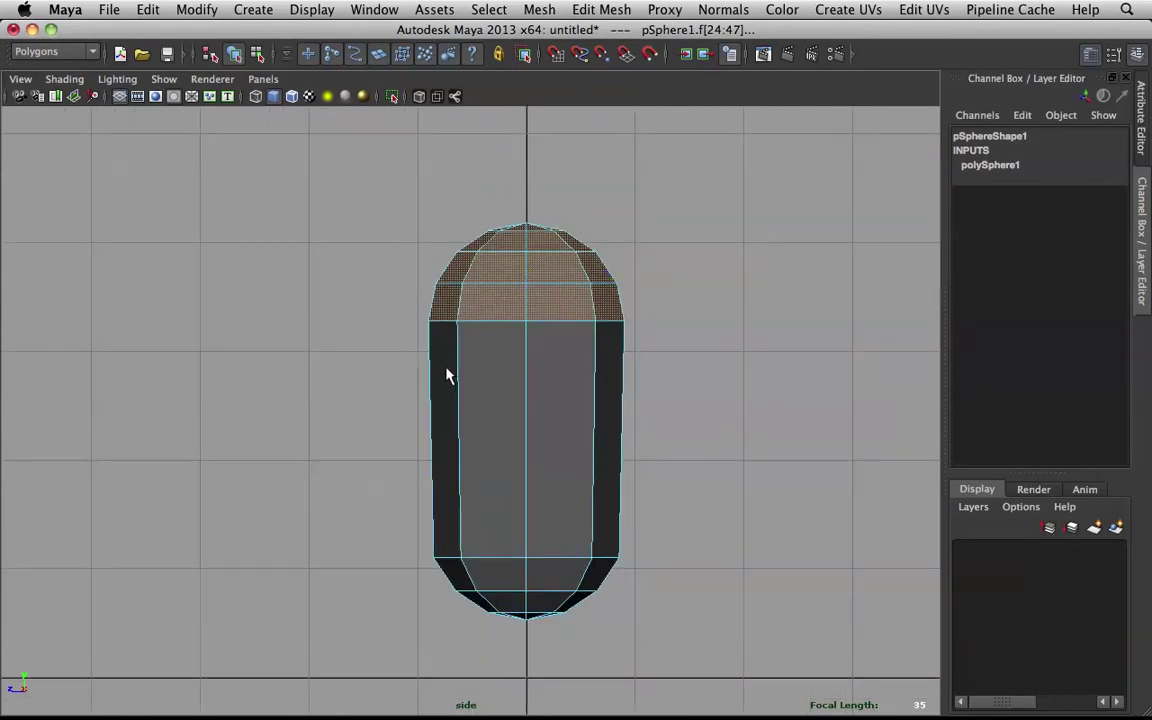
right_drag(519, 313, 581, 265)
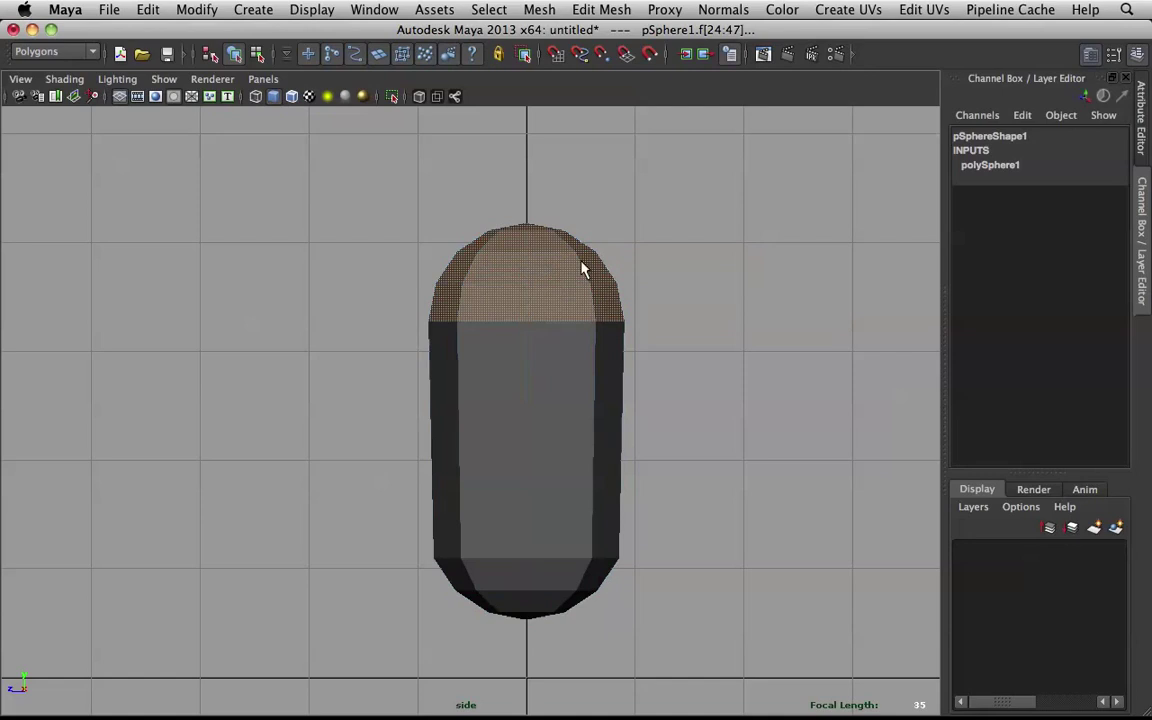
drag(528, 519, 576, 560)
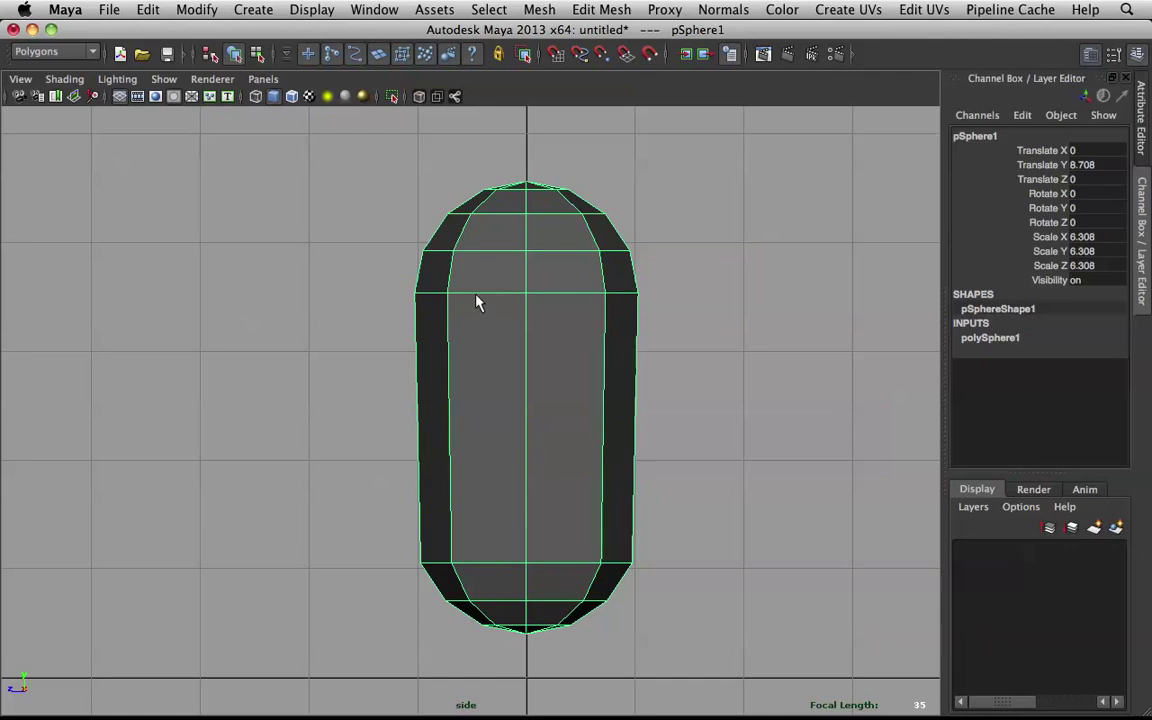
Scale the capsule's top cap faces down slightly and its bottom cap faces up slightly to straighten the sides
right_drag(478, 305, 416, 200)
drag(525, 193, 655, 270)
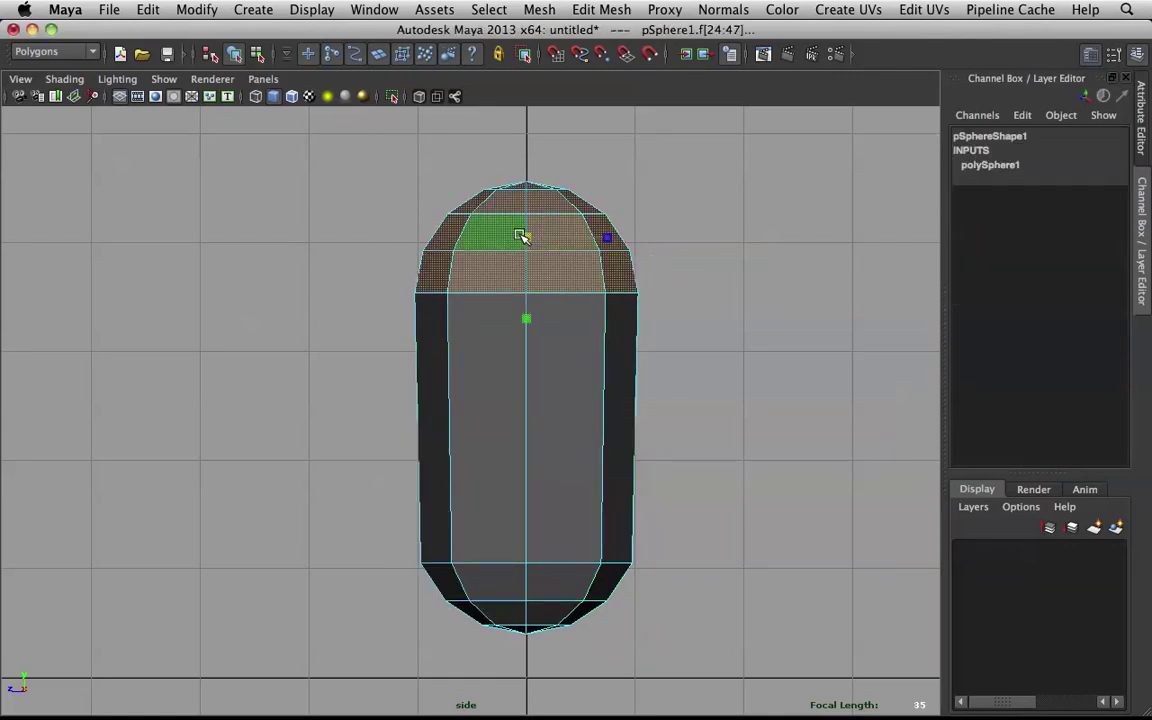
drag(521, 236, 515, 232)
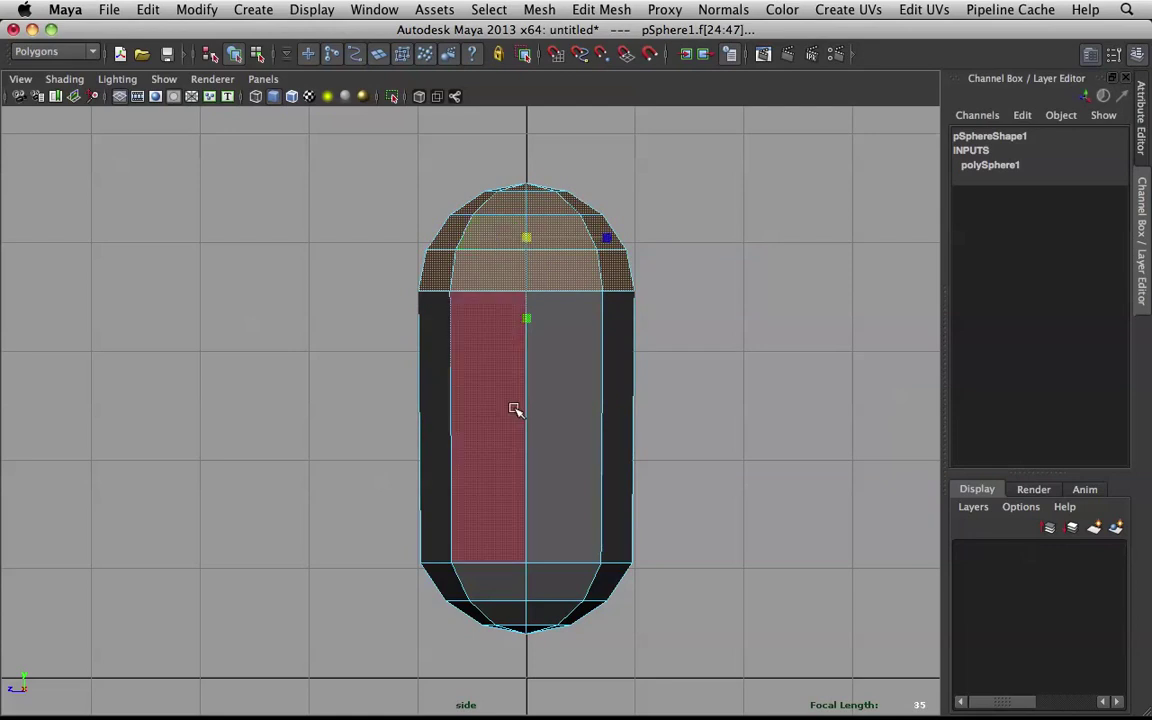
drag(393, 586, 695, 660)
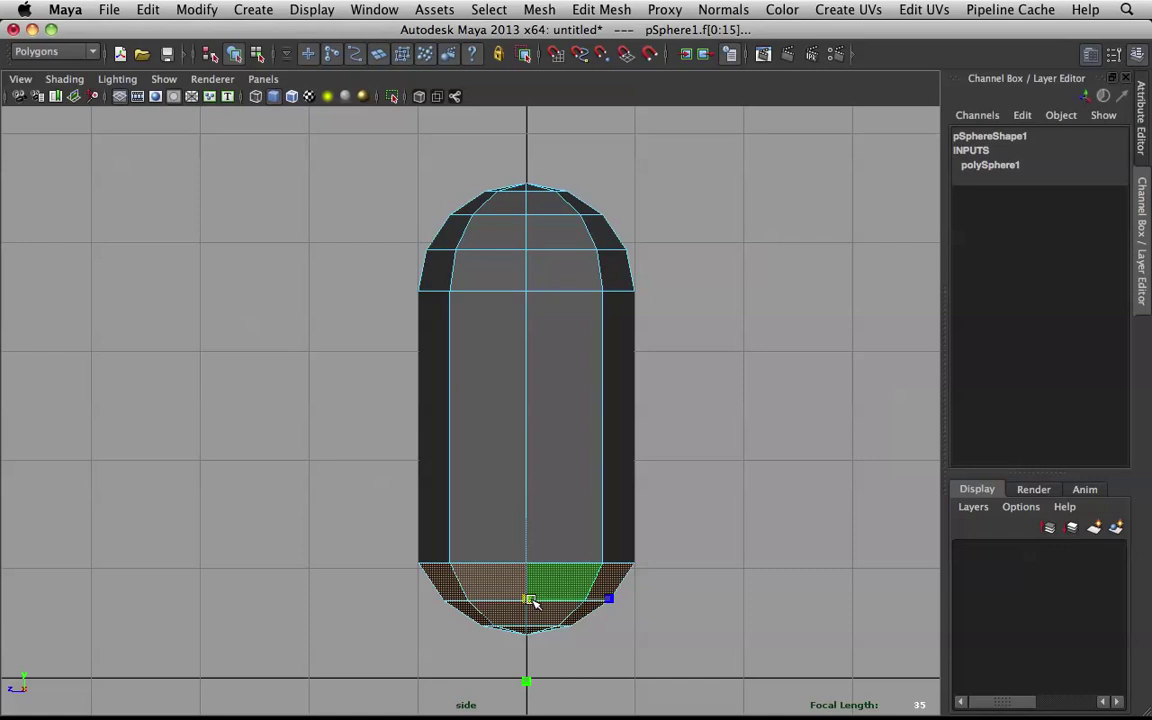
Back in the perspective view, select the capsule's top cap faces and move them down slightly to shorten the body
key(space)
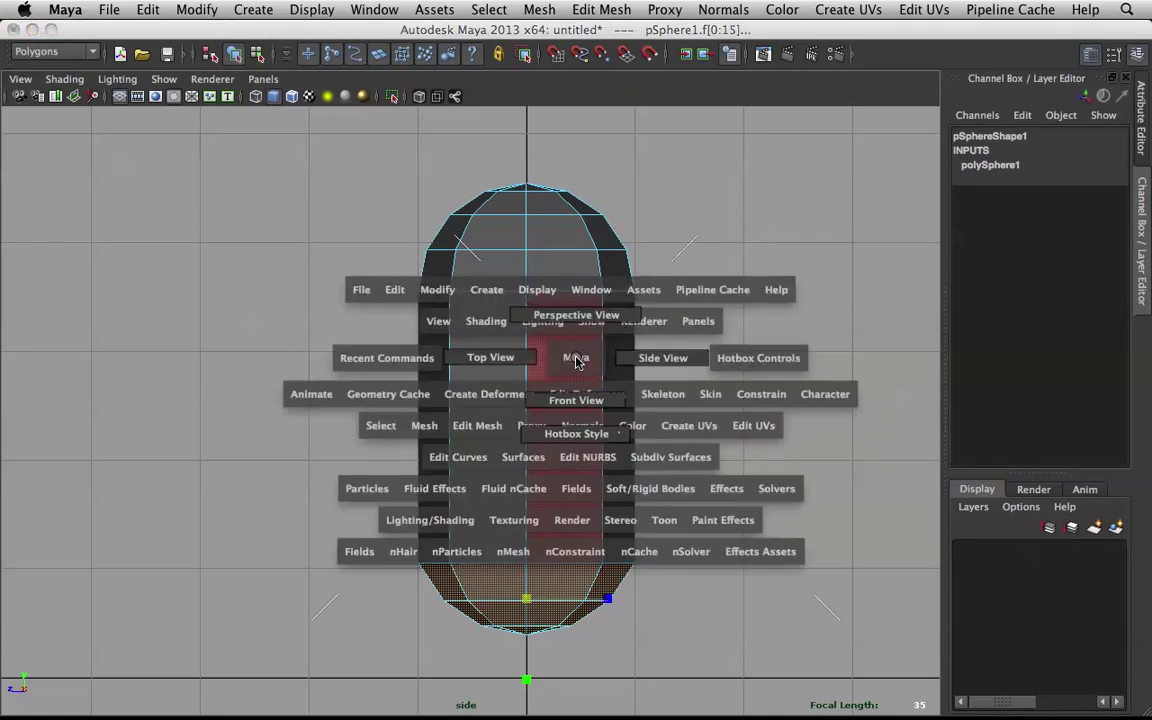
drag(575, 355, 591, 247)
click(643, 244)
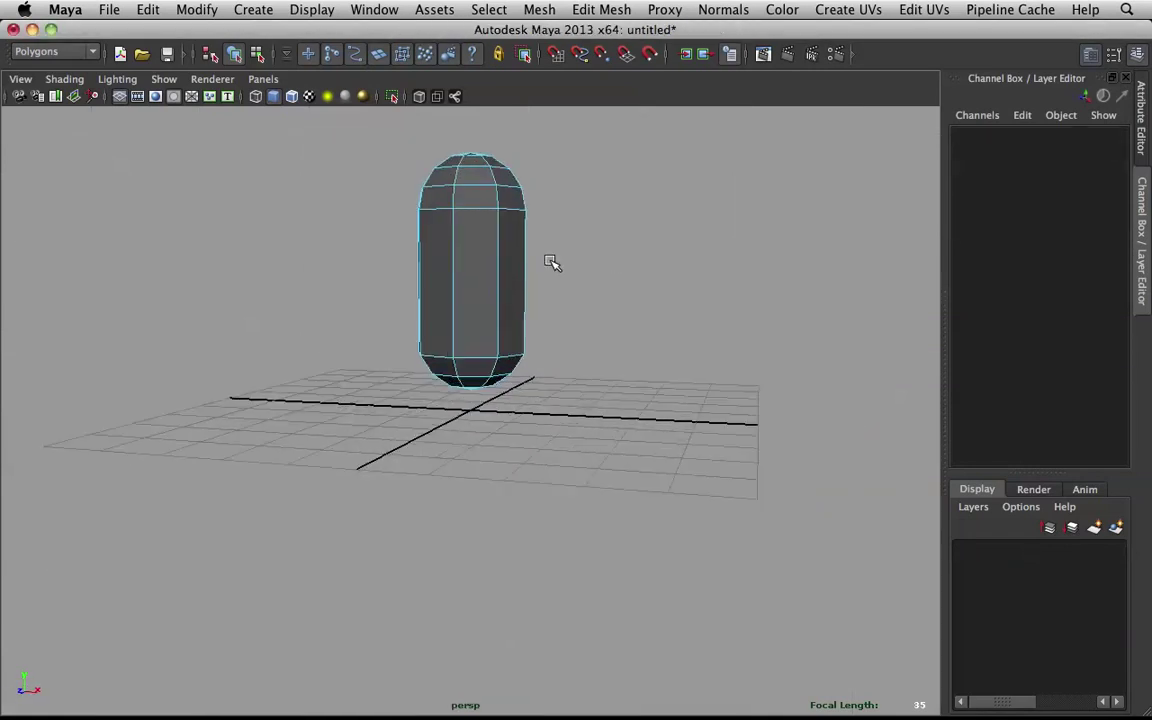
right_drag(478, 226, 540, 198)
alt+drag(478, 270, 478, 251)
right_click(482, 243)
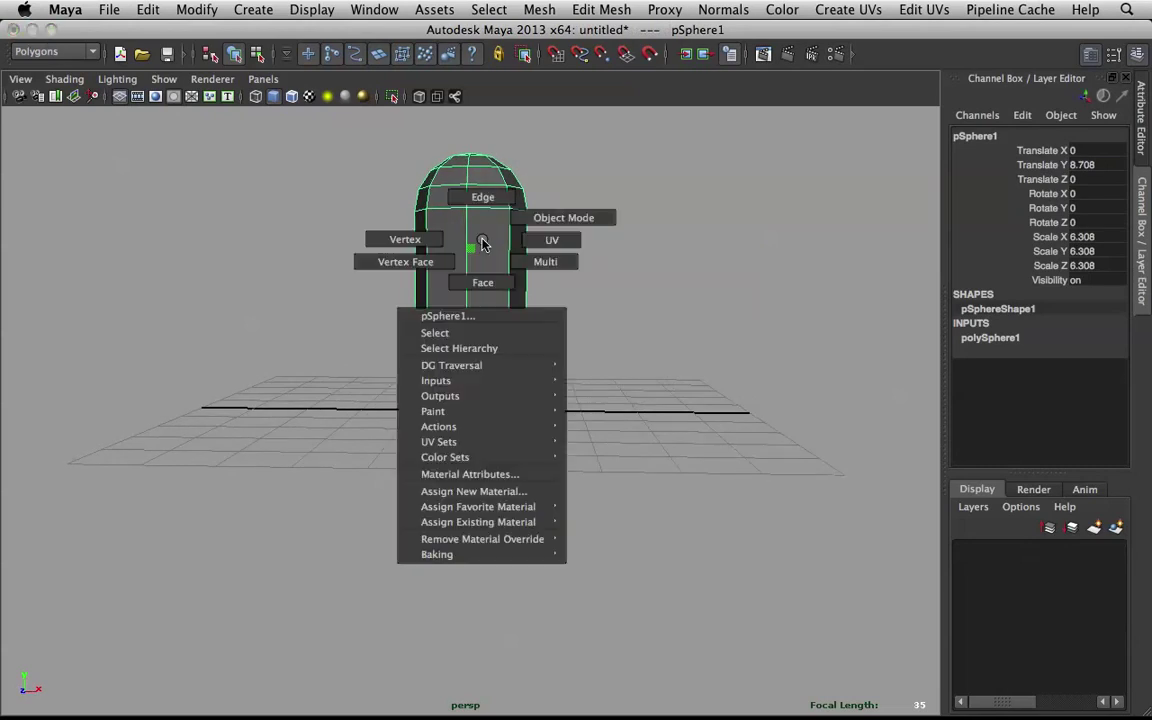
click(483, 283)
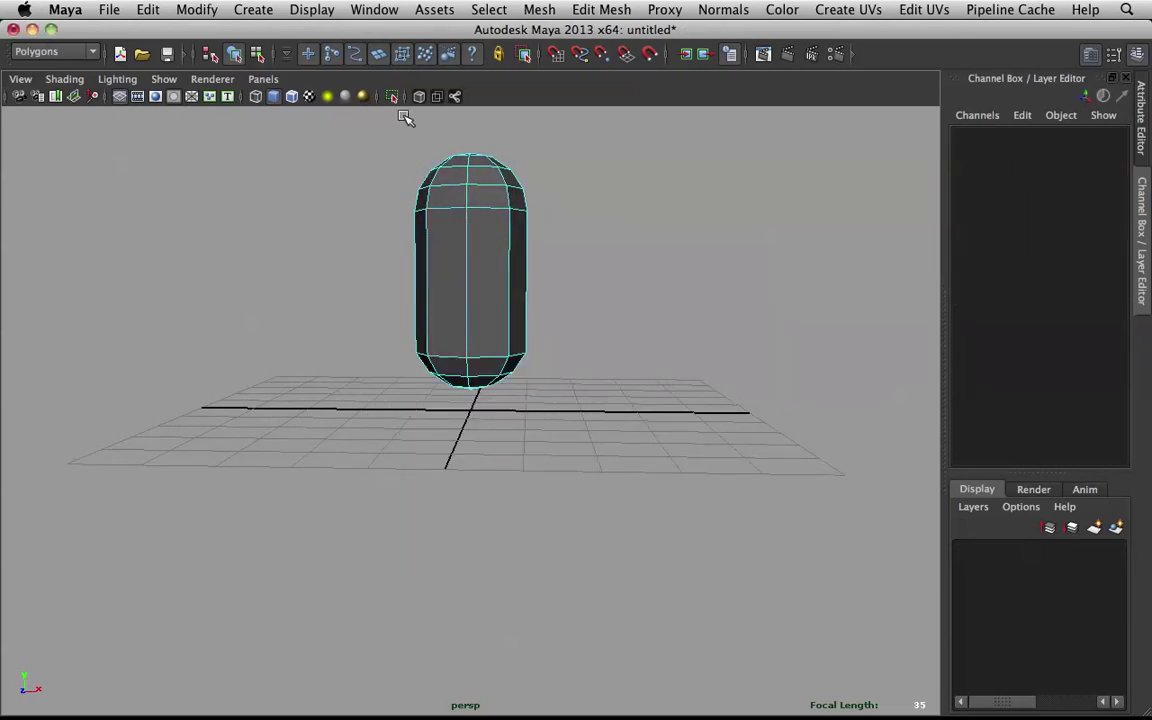
drag(404, 115, 552, 188)
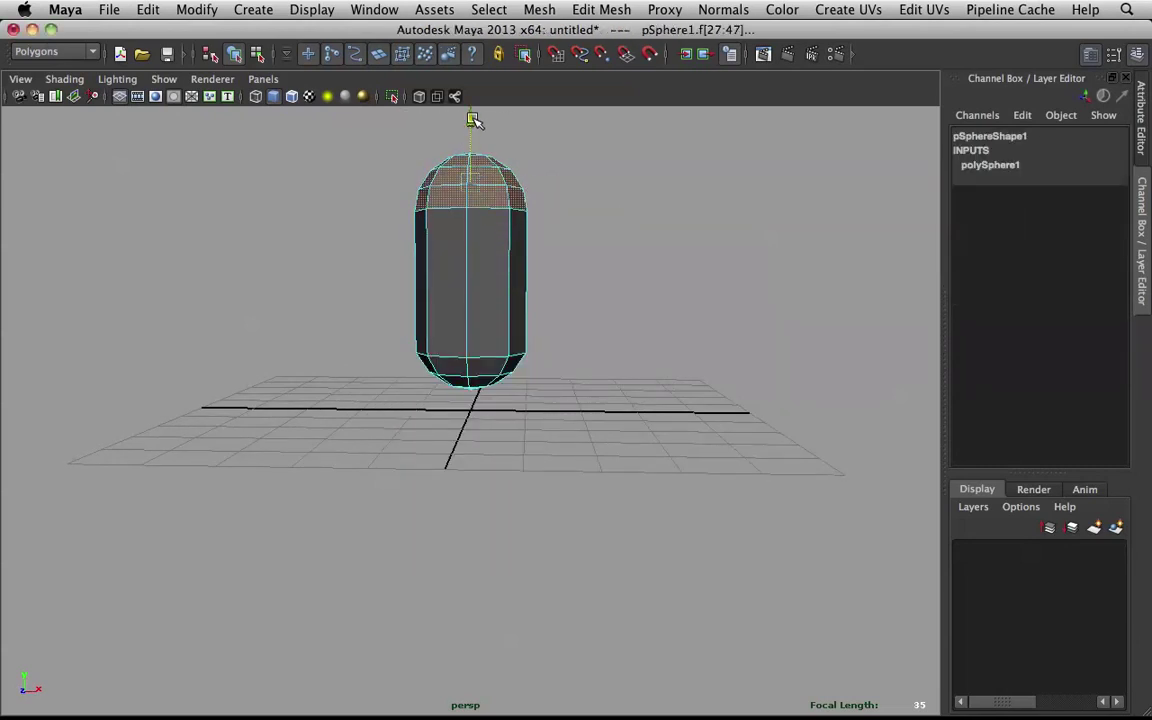
drag(473, 118, 473, 128)
click(558, 183)
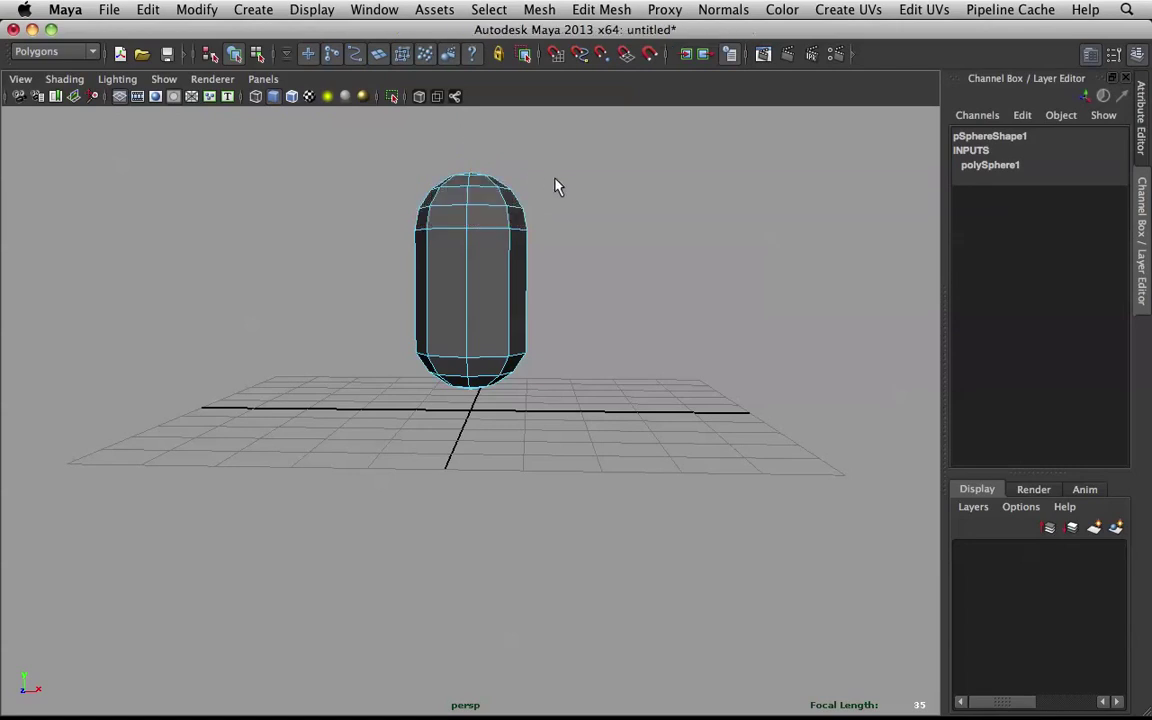
Inspect the shortened capsule in the perspective view and return it to object mode
alt+right_drag(558, 183, 563, 245)
alt+drag(563, 245, 433, 245)
alt+right_drag(568, 271, 666, 271)
mouse_move(440, 258)
alt+mouse_down()
mouse_move(432, 214)
mouse_move(432, 255)
alt+mouse_up()
alt+middle_drag(571, 236, 571, 387)
mouse_move(571, 387)
alt+mouse_down()
mouse_move(536, 392)
mouse_move(483, 352)
alt+mouse_up()
mouse_move(485, 355)
right_down()
mouse_move(488, 370)
mouse_move(497, 338)
right_up()
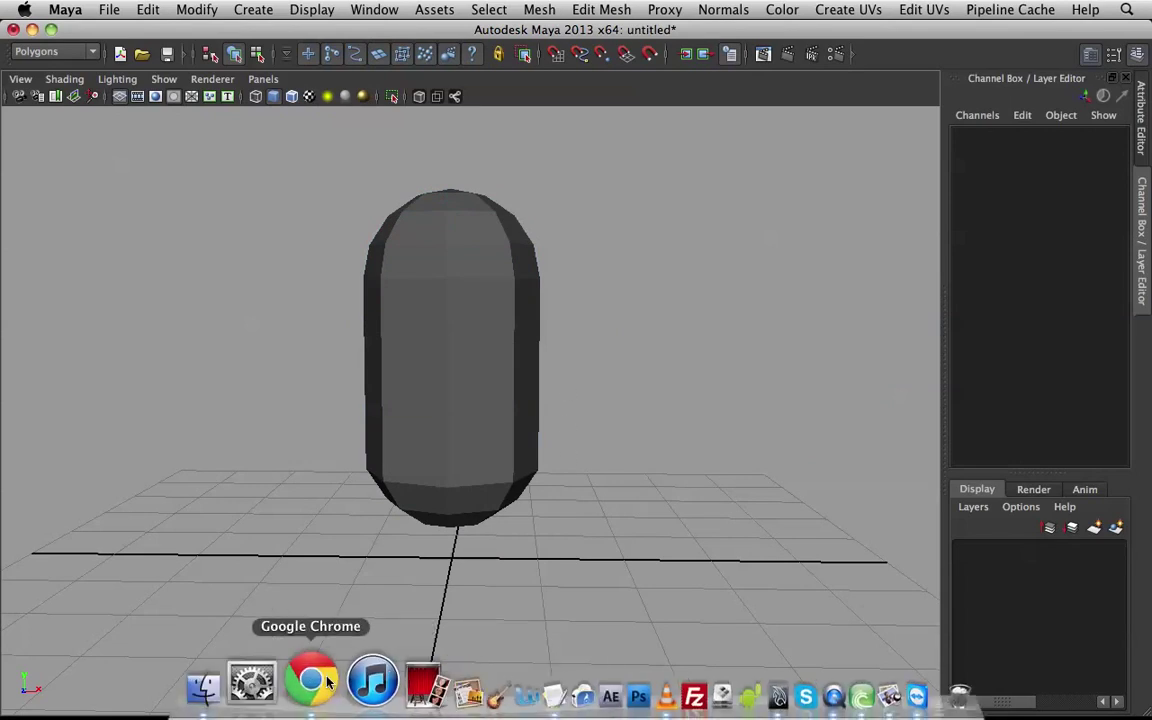
Switch to Chrome, view the Art Minion reference picture and open google.com in a new tab
click(325, 682)
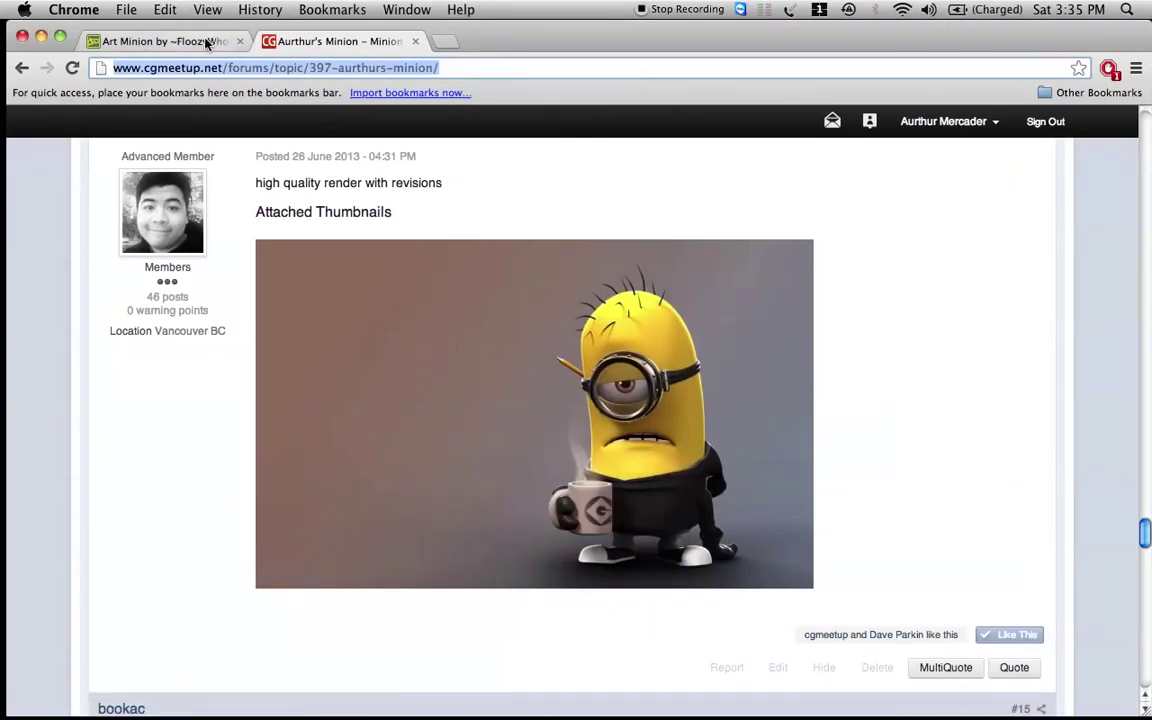
click(160, 41)
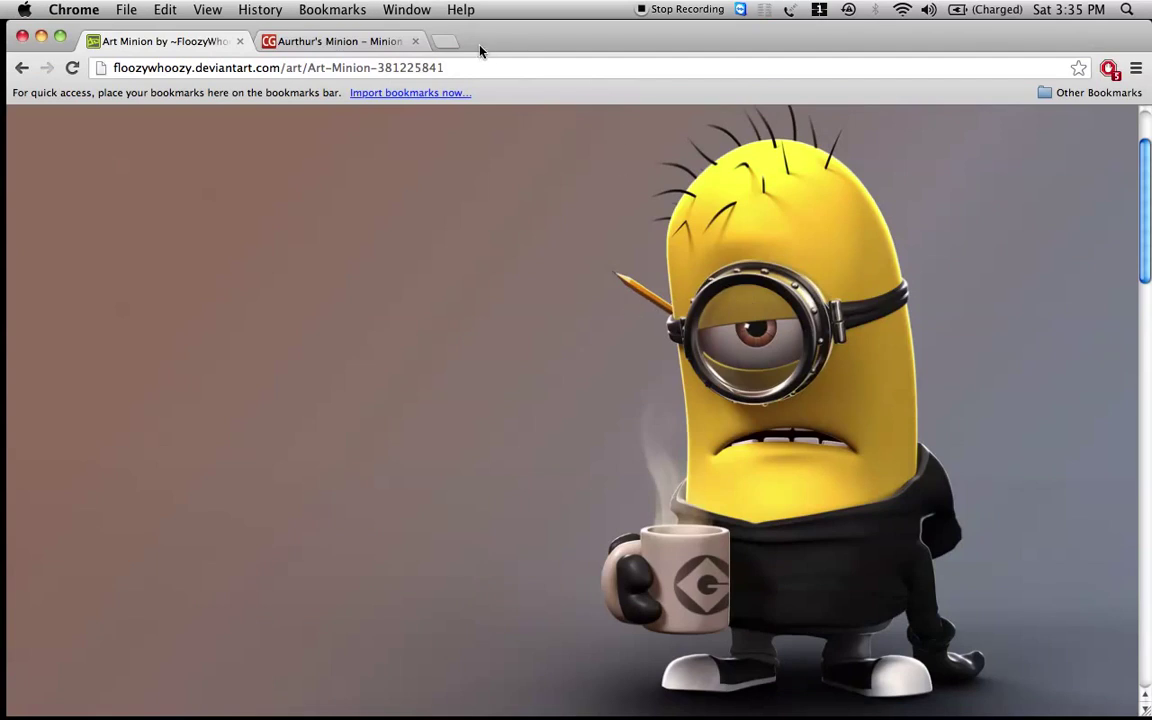
click(444, 42)
text(go)
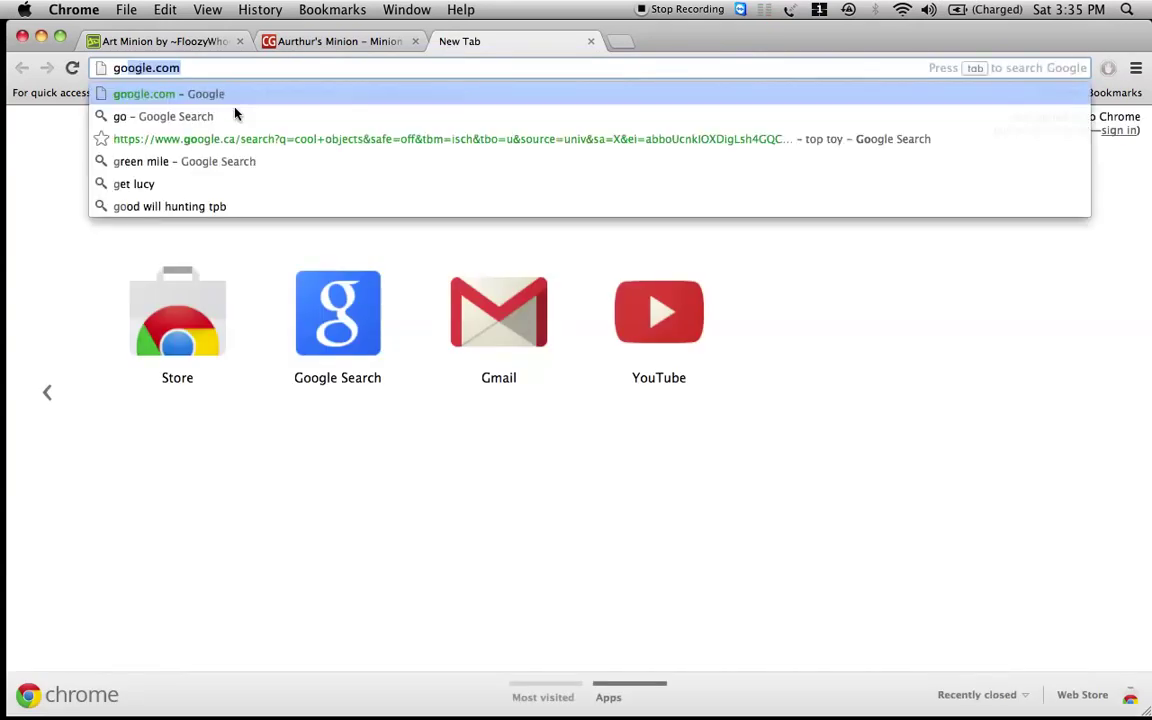
text(ogle)
key(Return)
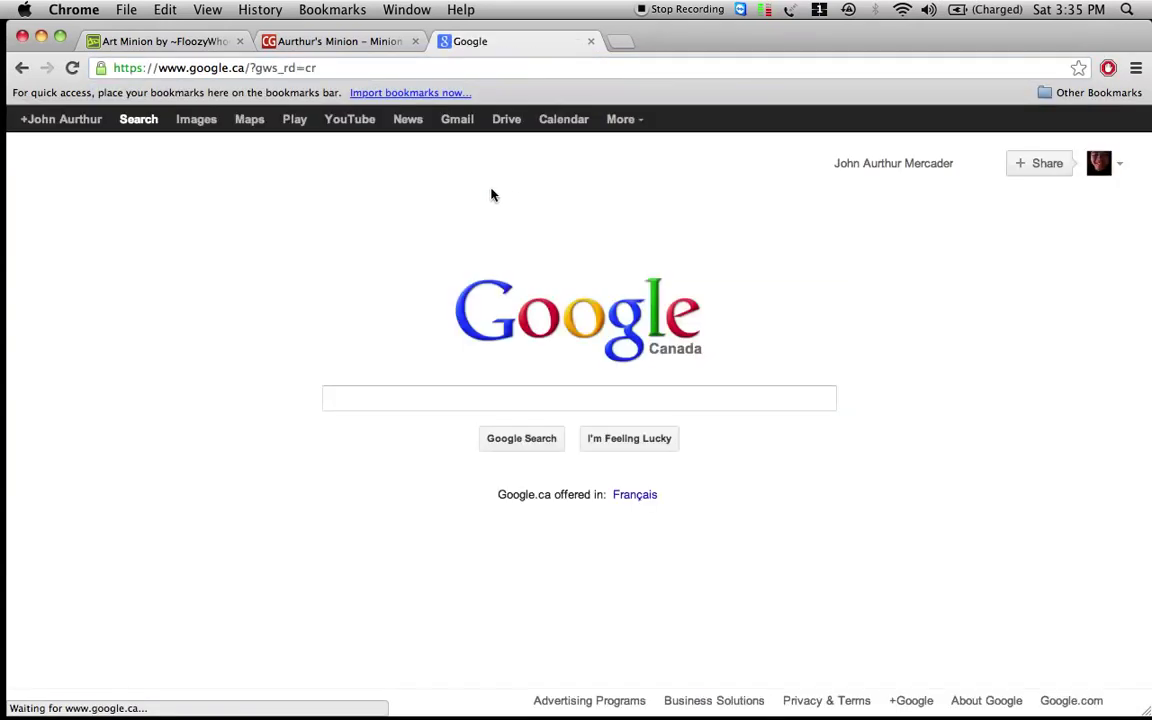
Search Google for "minons" and open the image results
text(mi)
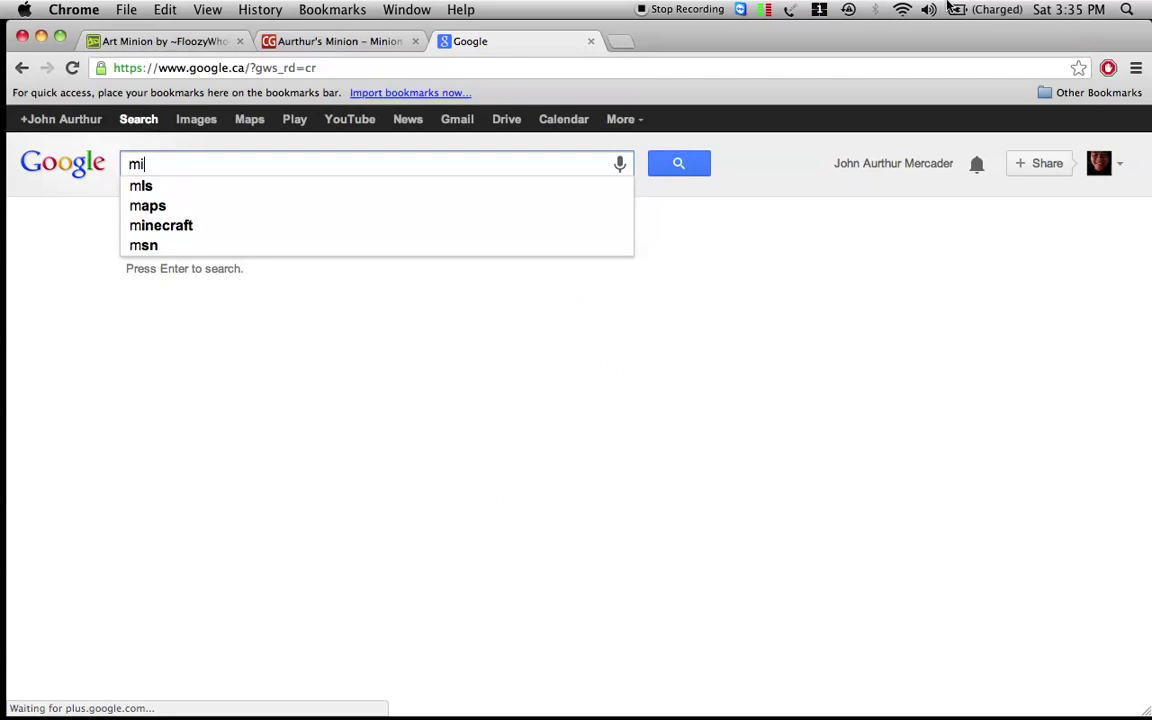
text(nons)
mouse_move(2, 2)
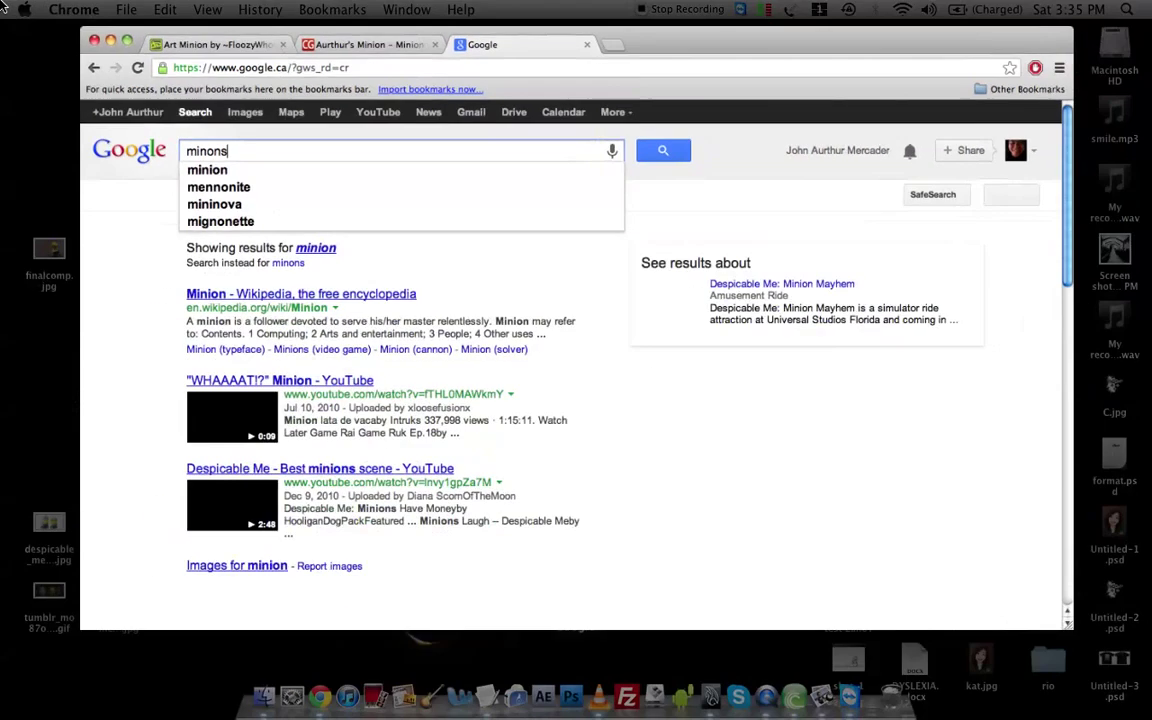
click(101, 149)
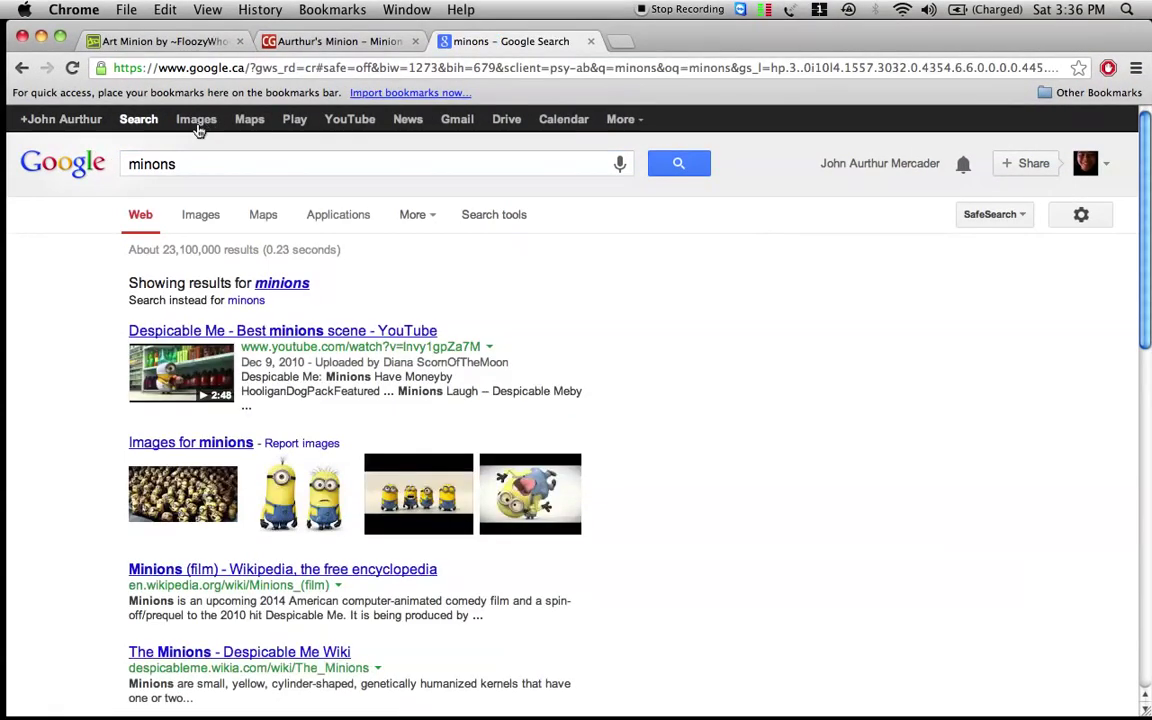
click(211, 447)
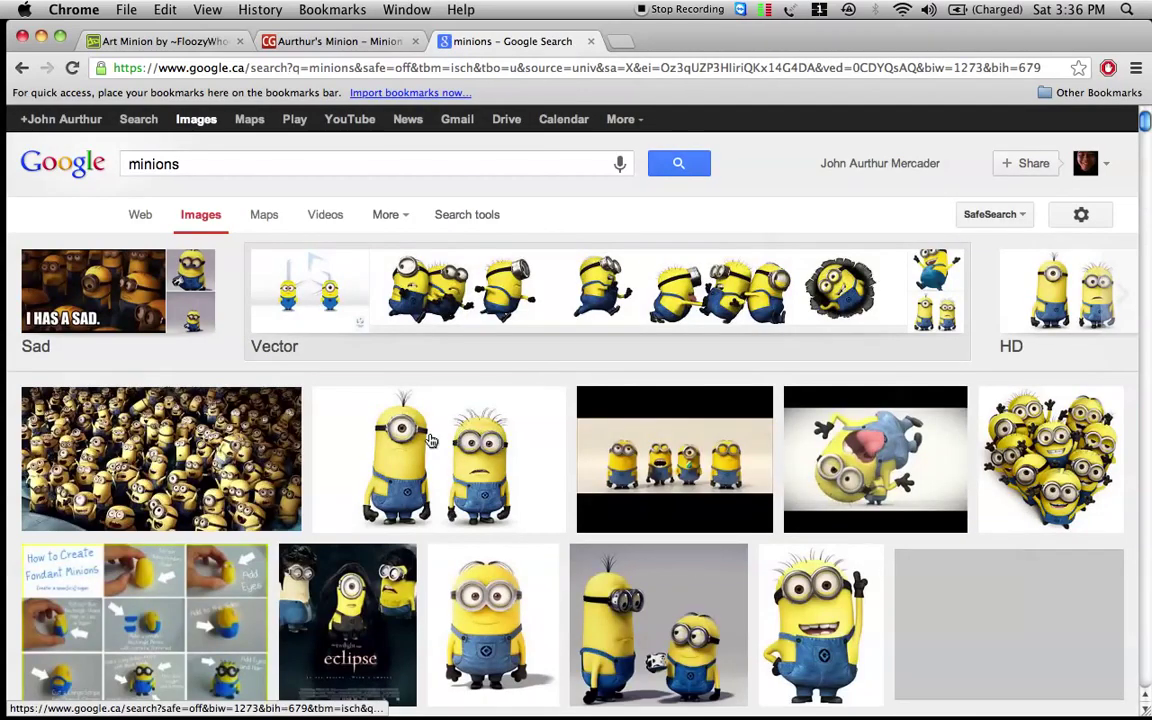
Open the original image of the two Despicable Me 2 minions and examine the one-eyed minion's body and overalls up close
click(431, 441)
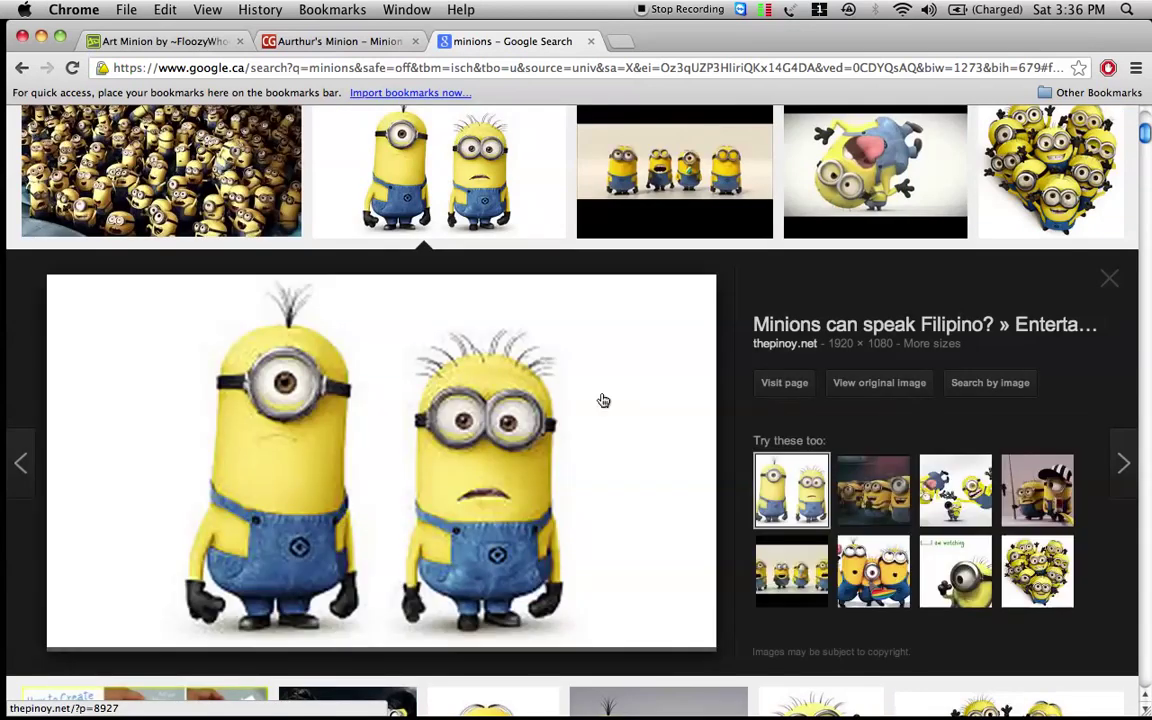
click(891, 392)
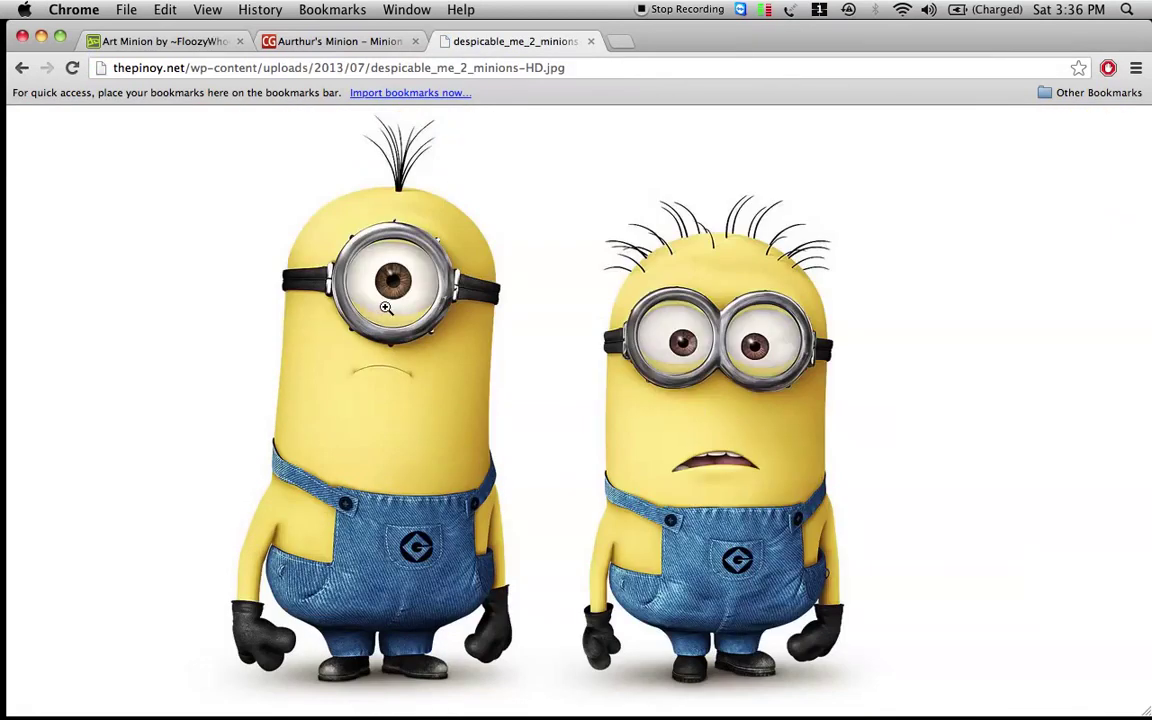
click(386, 308)
scroll(715, 270, down, 5)
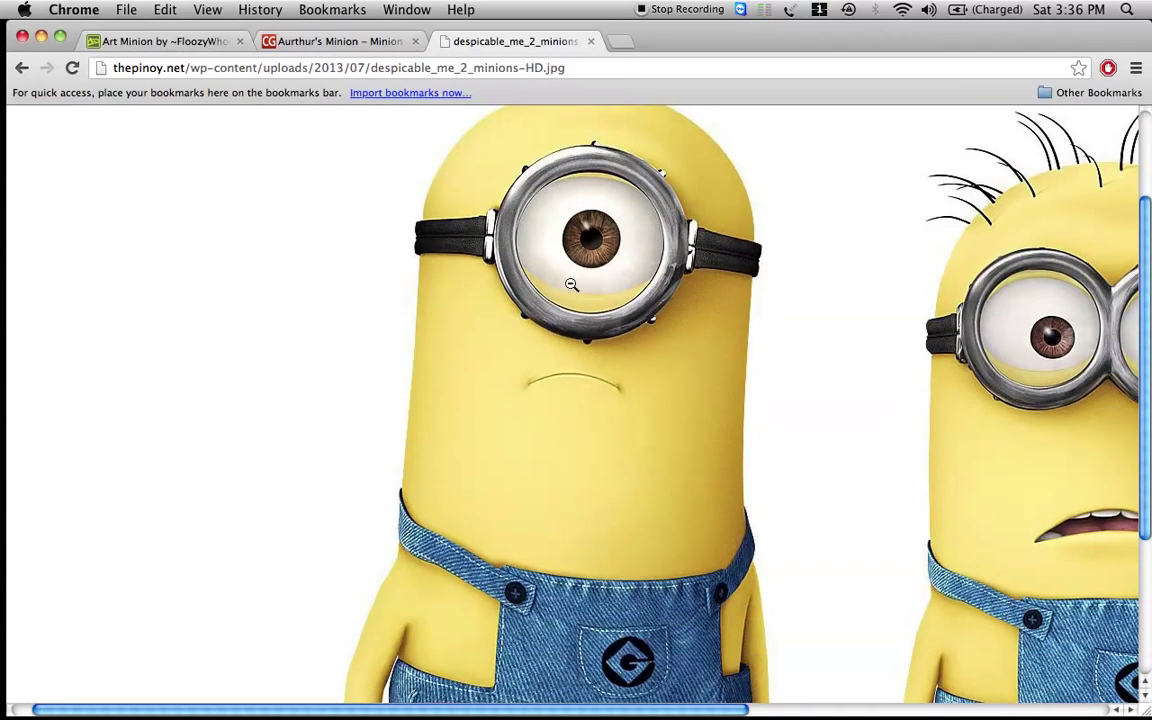
scroll(571, 284, down, 4)
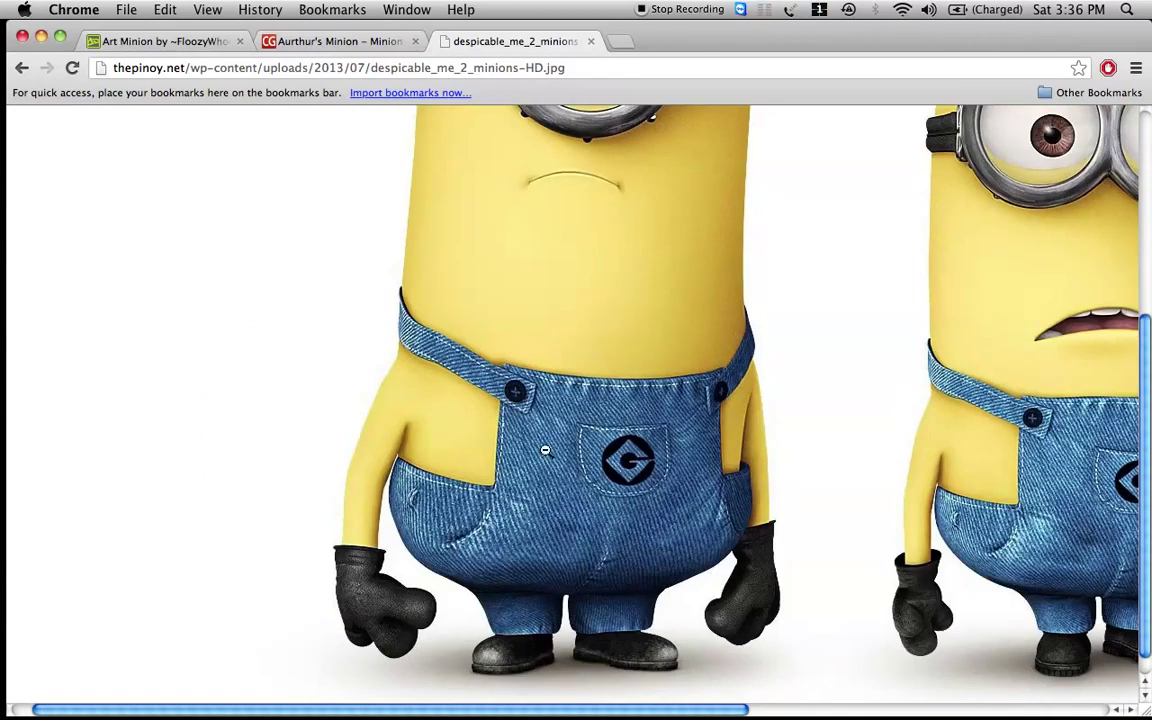
scroll(545, 450, up, 4)
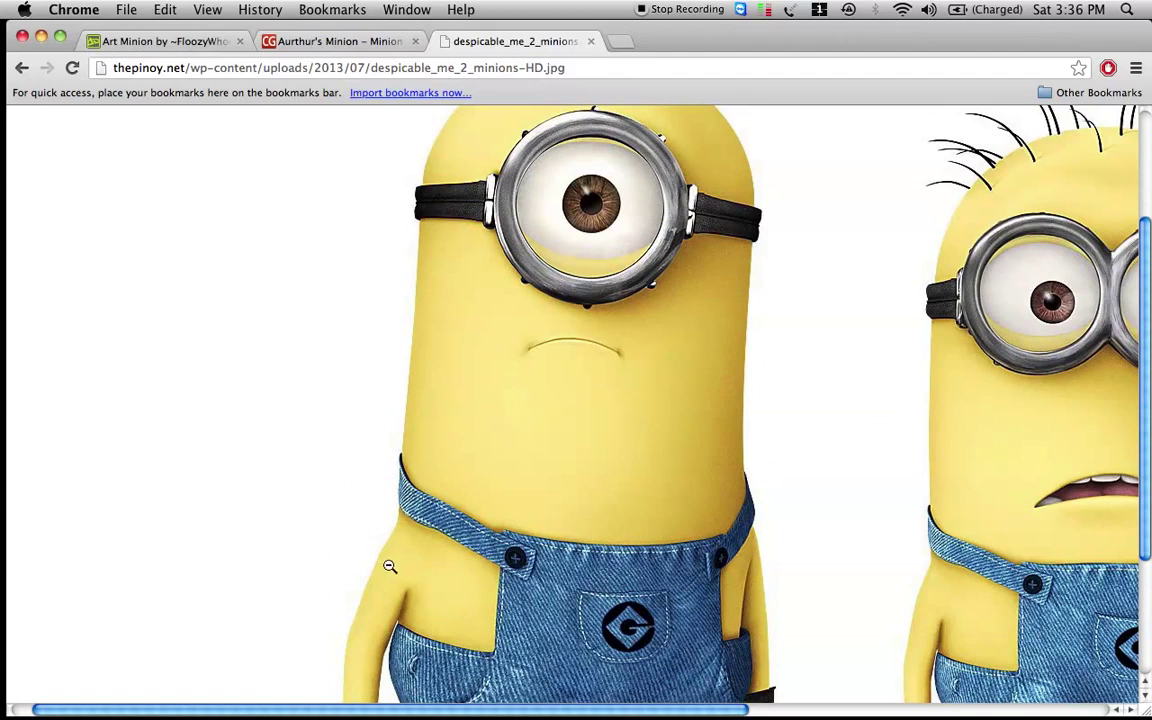
Look at the Art Minion reference picture again and switch back to Maya
click(321, 42)
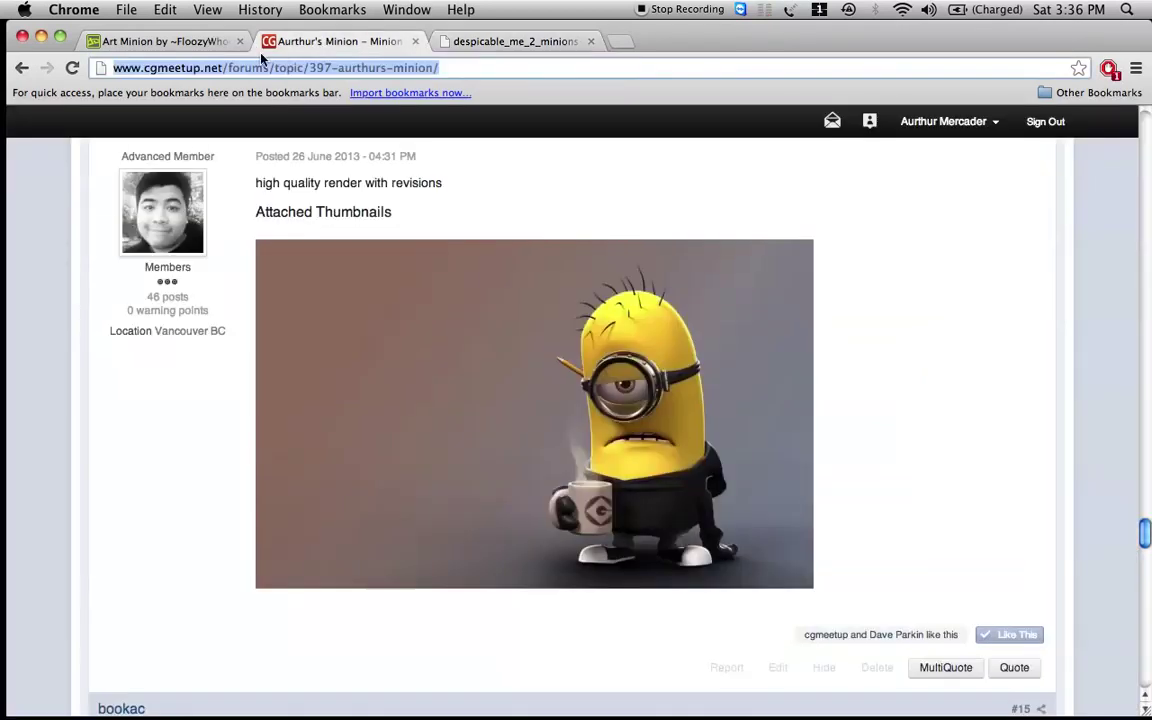
click(155, 42)
mouse_move(610, 705)
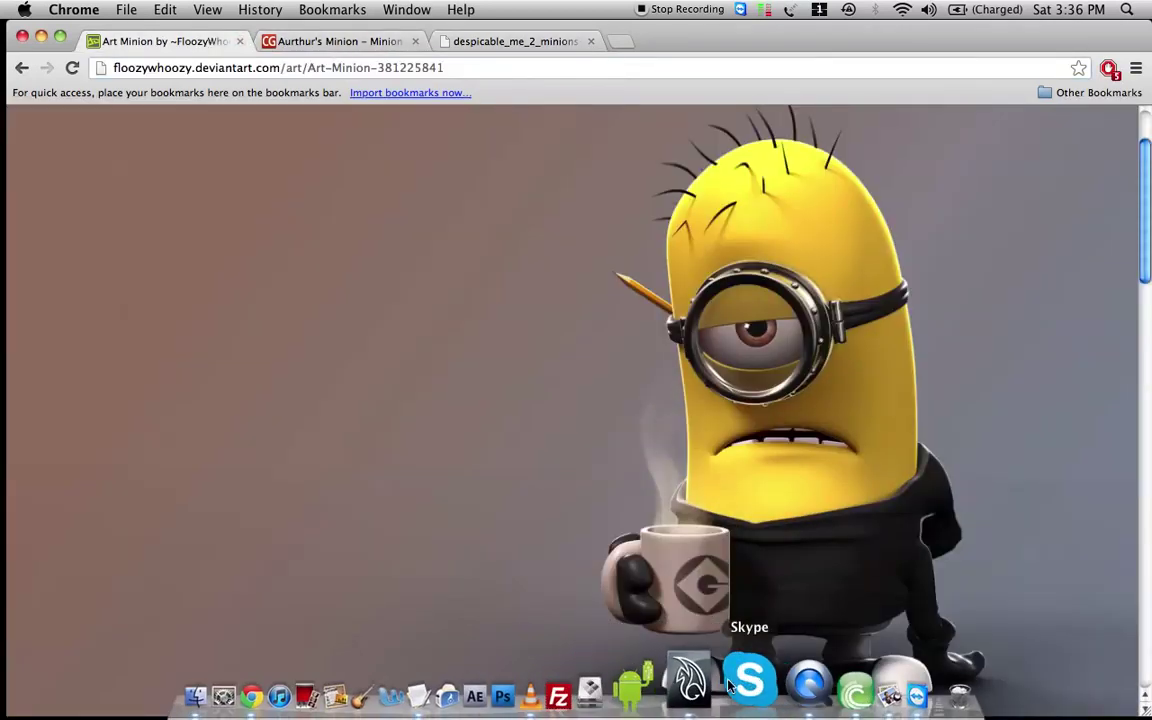
click(686, 680)
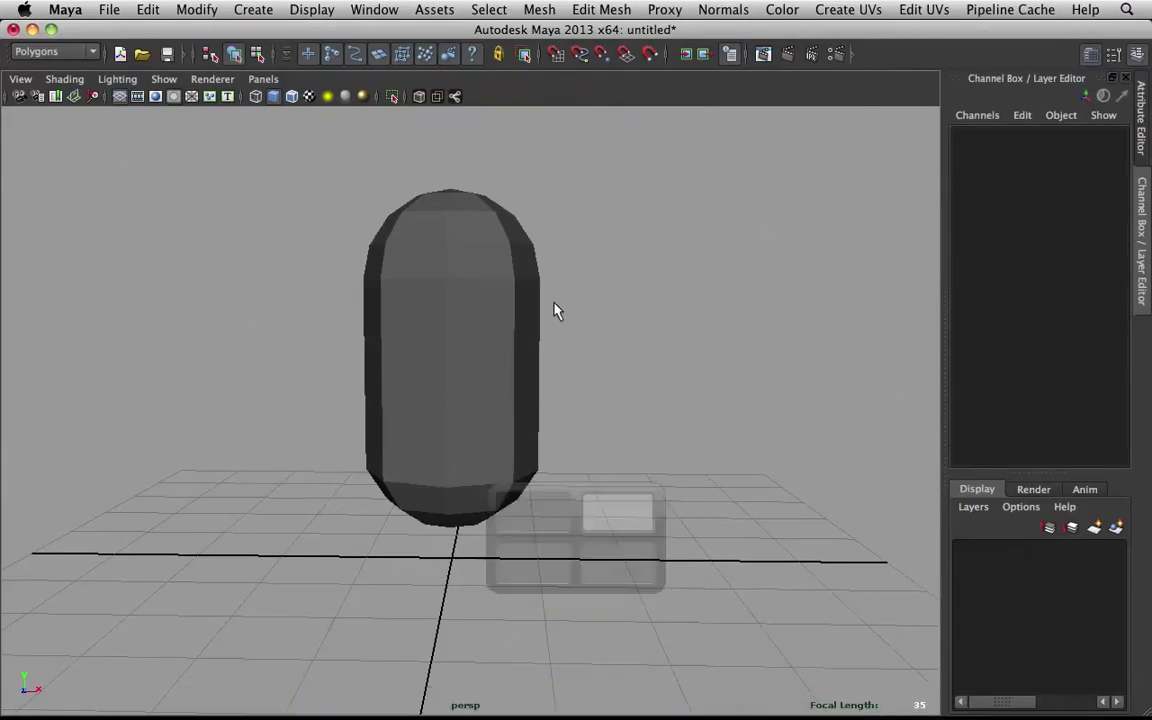
Undo the last downward move of the capsule's top cap faces
scroll(508, 365, up, 3)
scroll(510, 363, down, 2)
alt+middle_drag(517, 347, 519, 400)
alt+drag(519, 400, 815, 411)
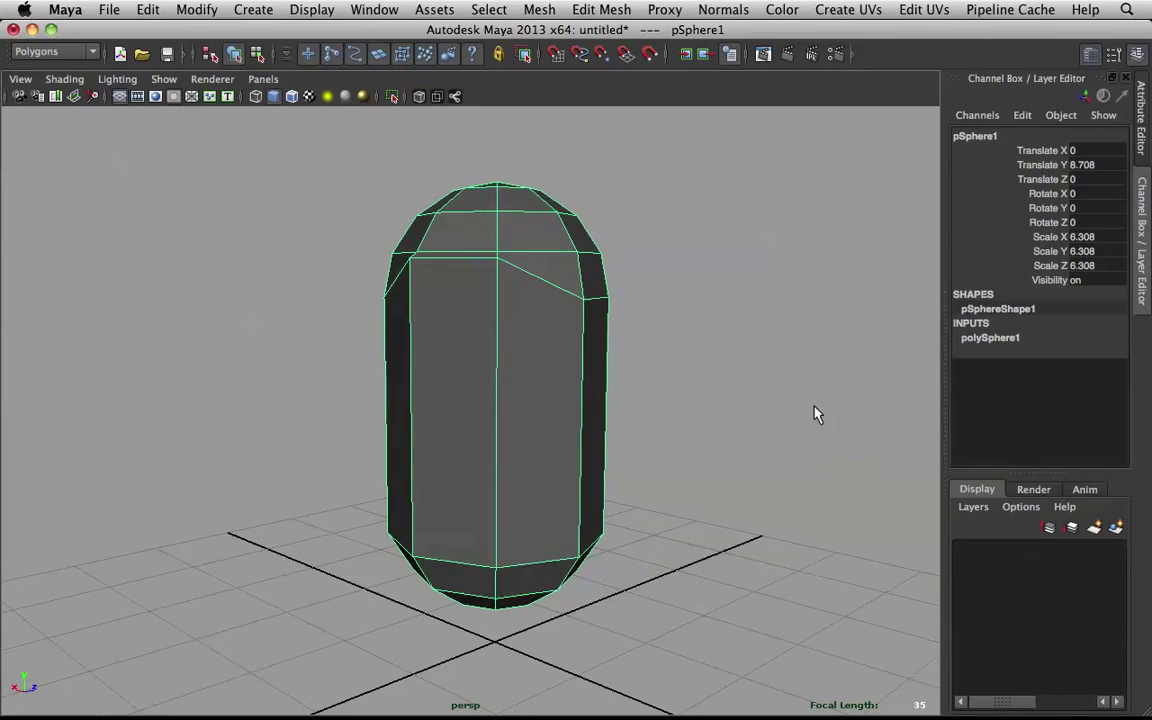
click(815, 411)
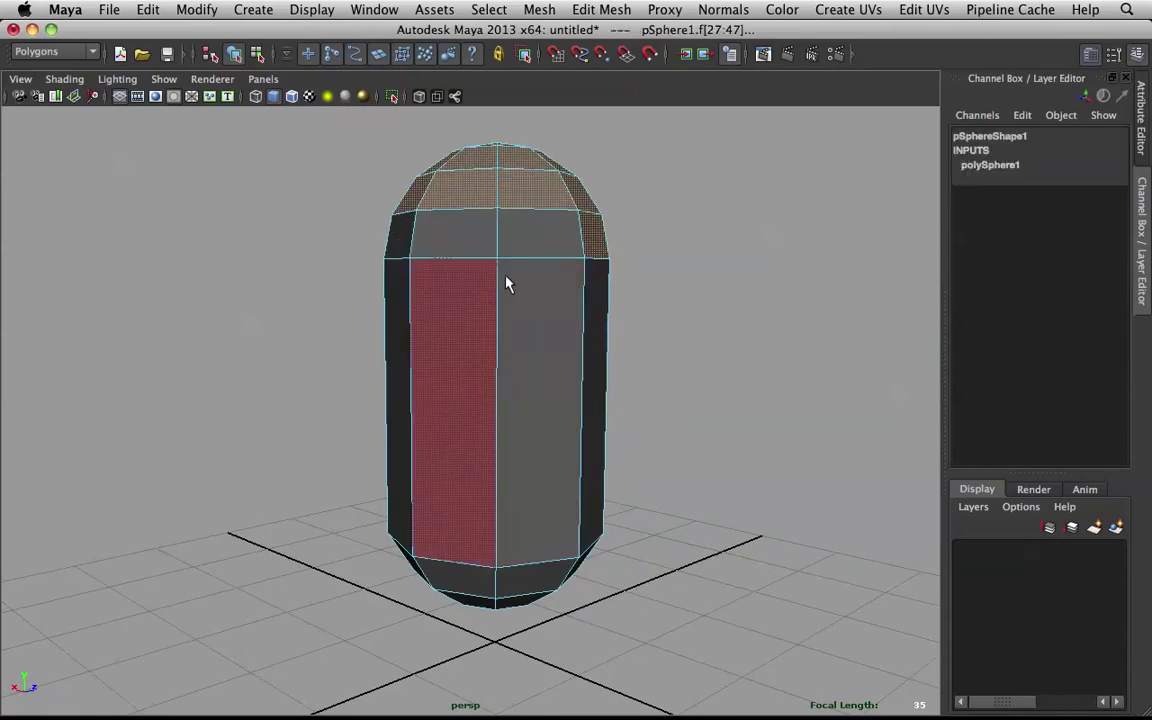
Select all faces of the capsule's top cap and move them straight down slightly in the front view
alt+drag(505, 285, 385, 146)
drag(341, 109, 698, 232)
alt+drag(315, 225, 925, 233)
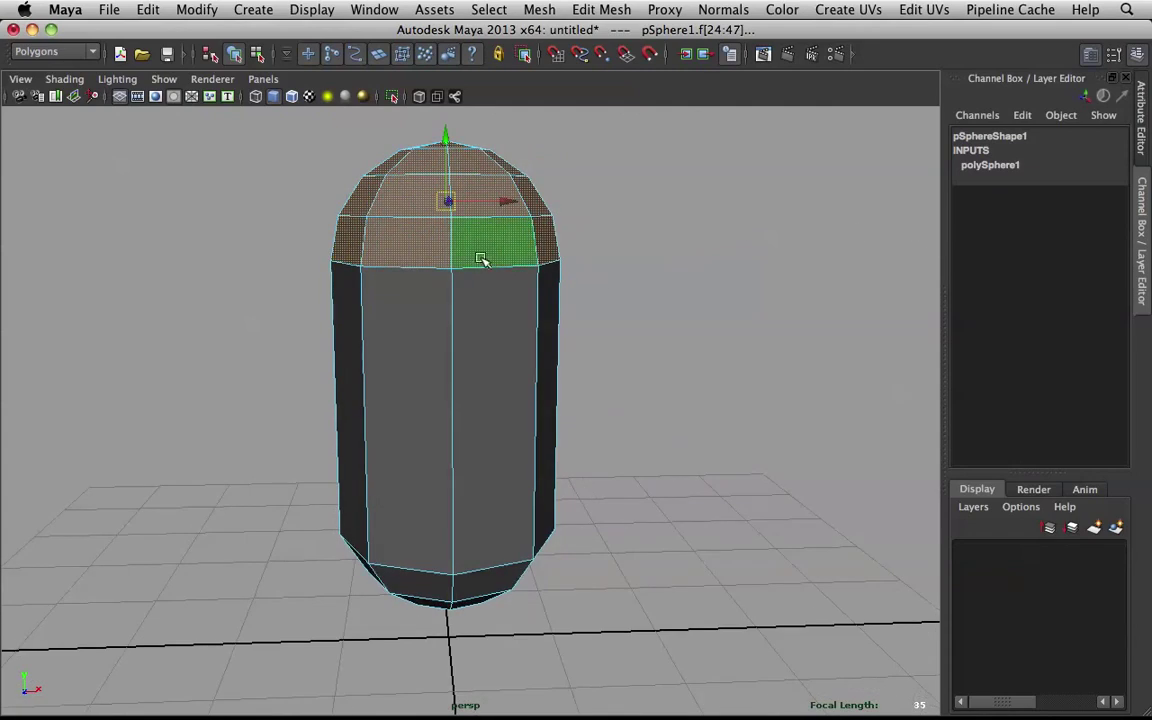
key(space)
drag(478, 259, 485, 290)
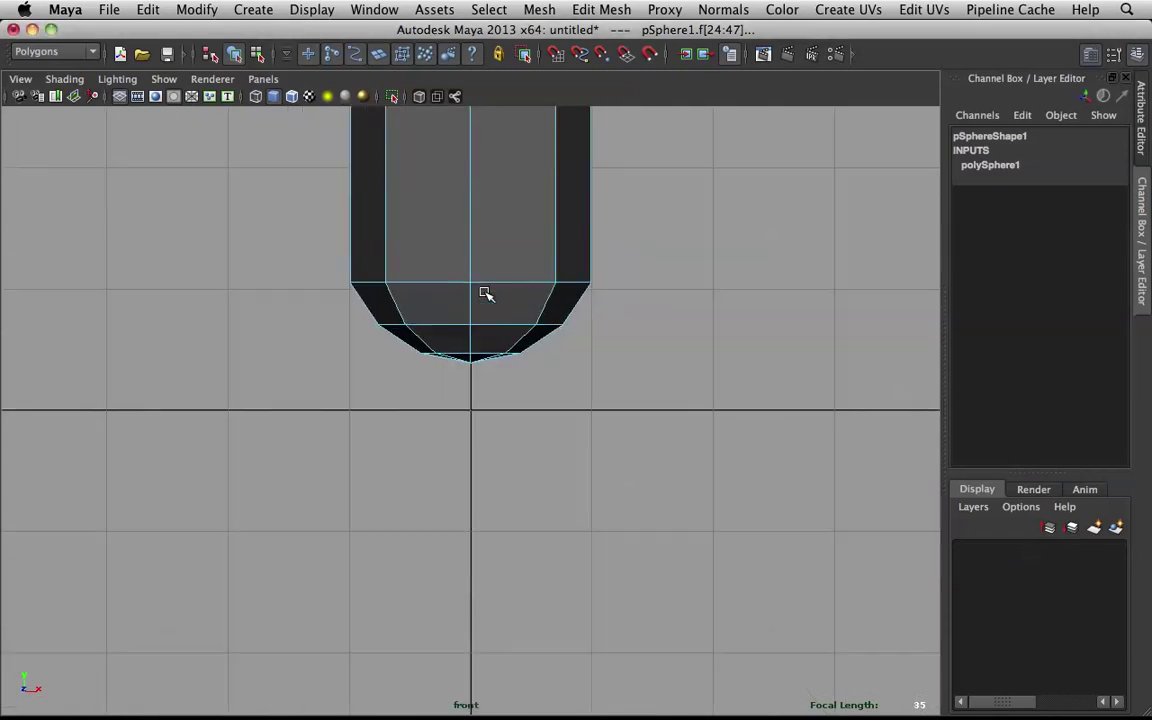
scroll(485, 293, down, 5)
drag(474, 131, 476, 158)
key(r)
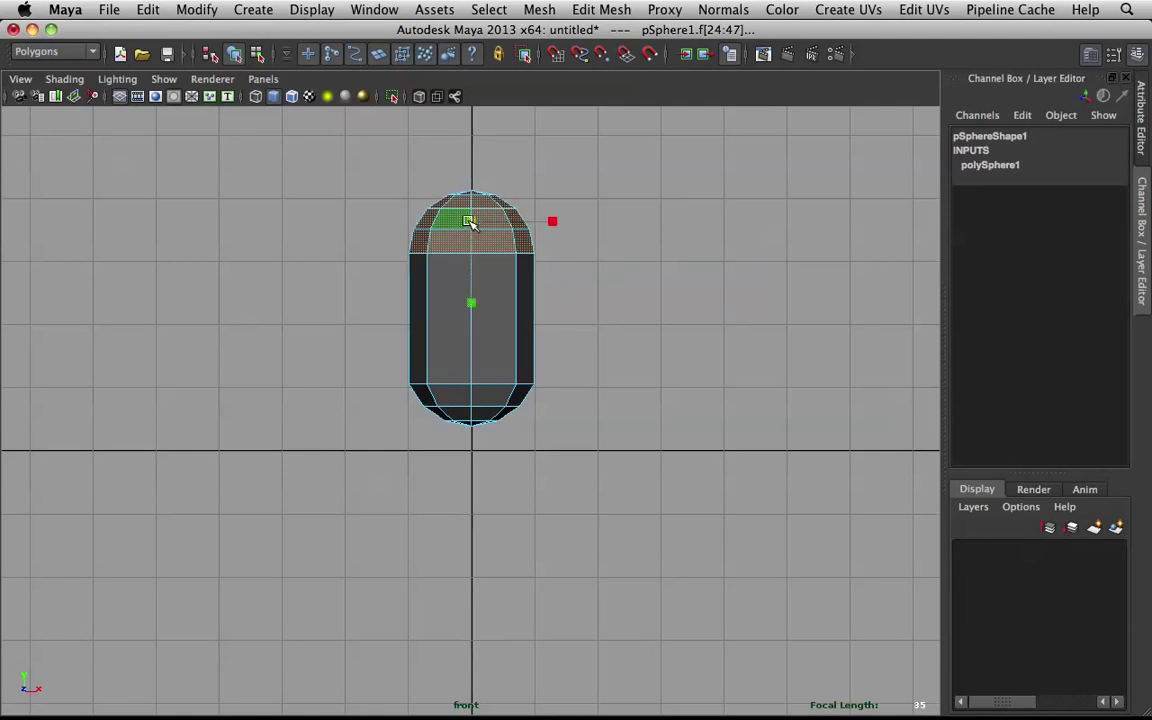
Go back to the perspective view, clear the face selection and return the capsule to object mode
key(space)
drag(469, 222, 473, 186)
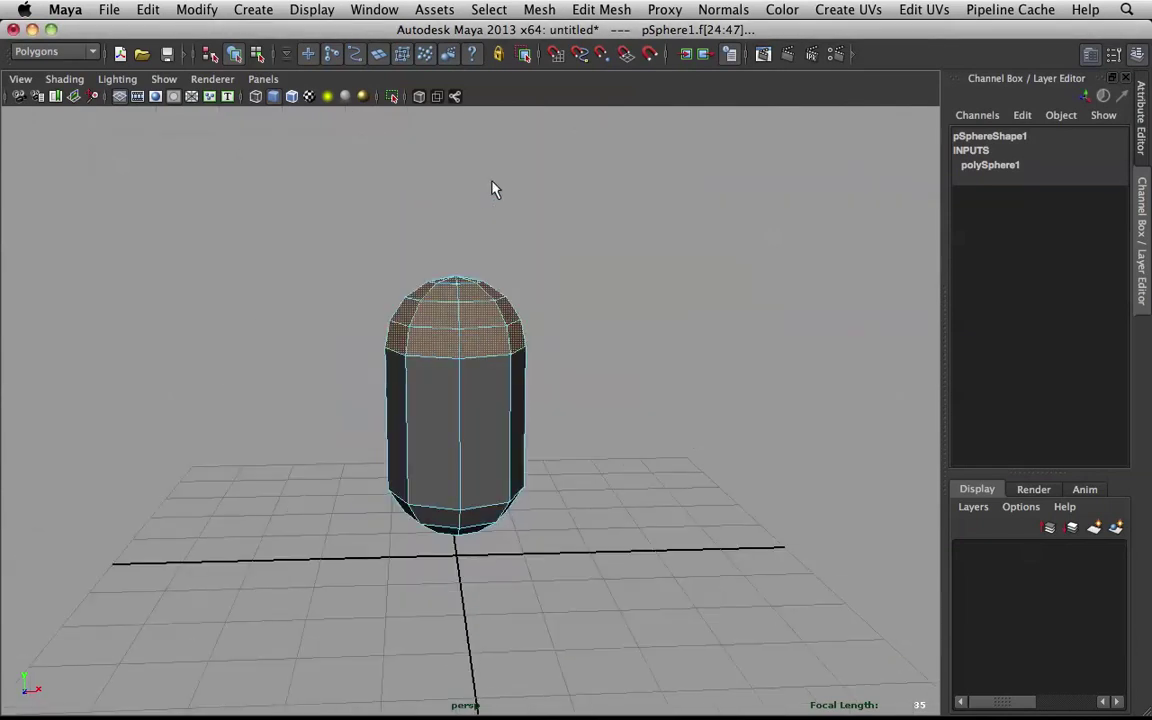
click(395, 178)
alt+drag(395, 178, 463, 329)
right_drag(463, 329, 547, 290)
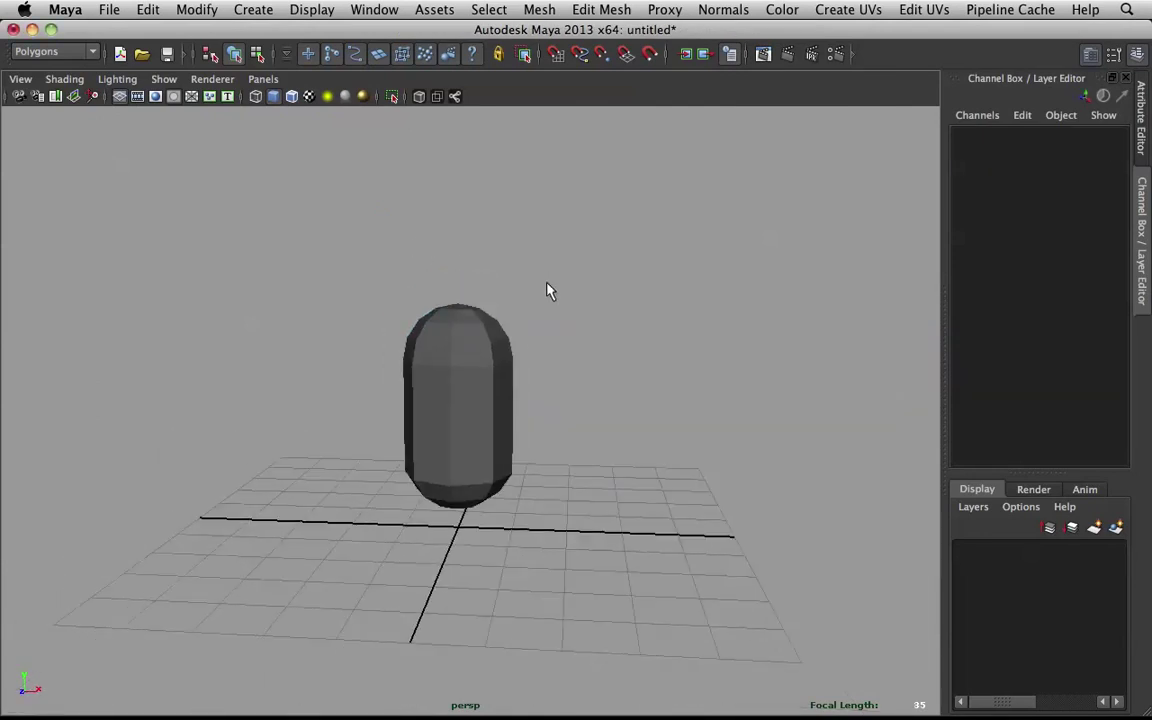
Insert a horizontal edge loop around the lower part of the capsule's straight sides
scroll(547, 290, up, 5)
click(473, 301)
alt+drag(401, 352, 428, 388)
scroll(501, 352, down, 3)
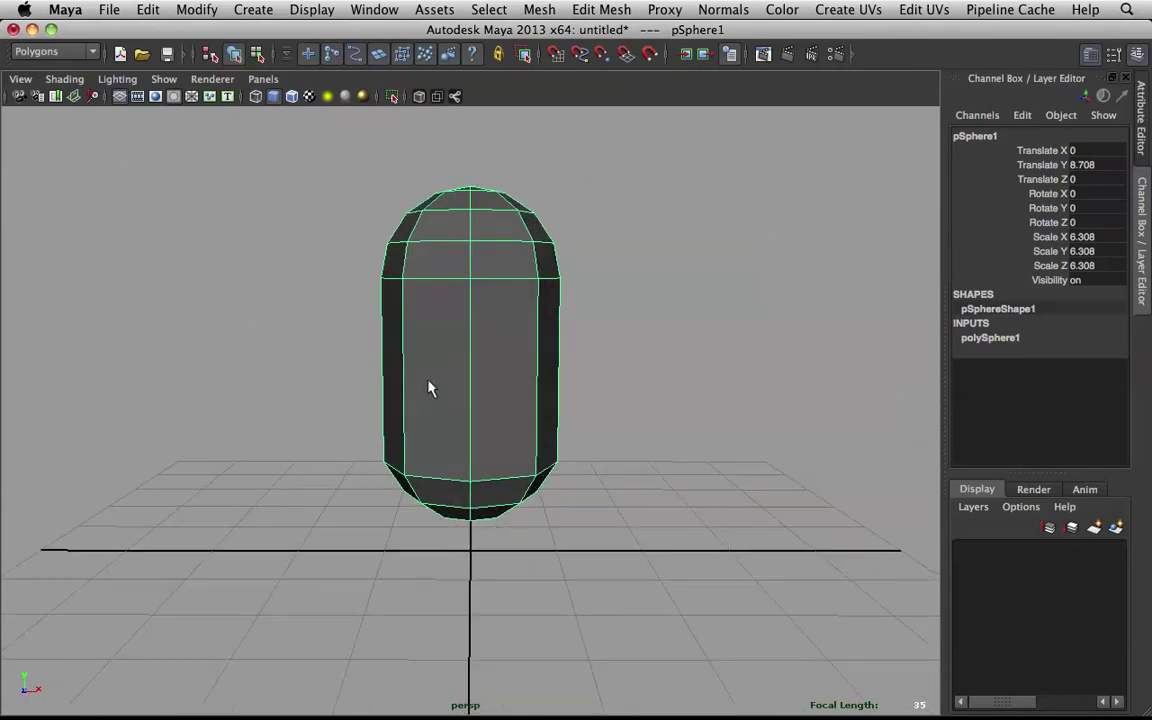
shift+right_drag(409, 421, 355, 411)
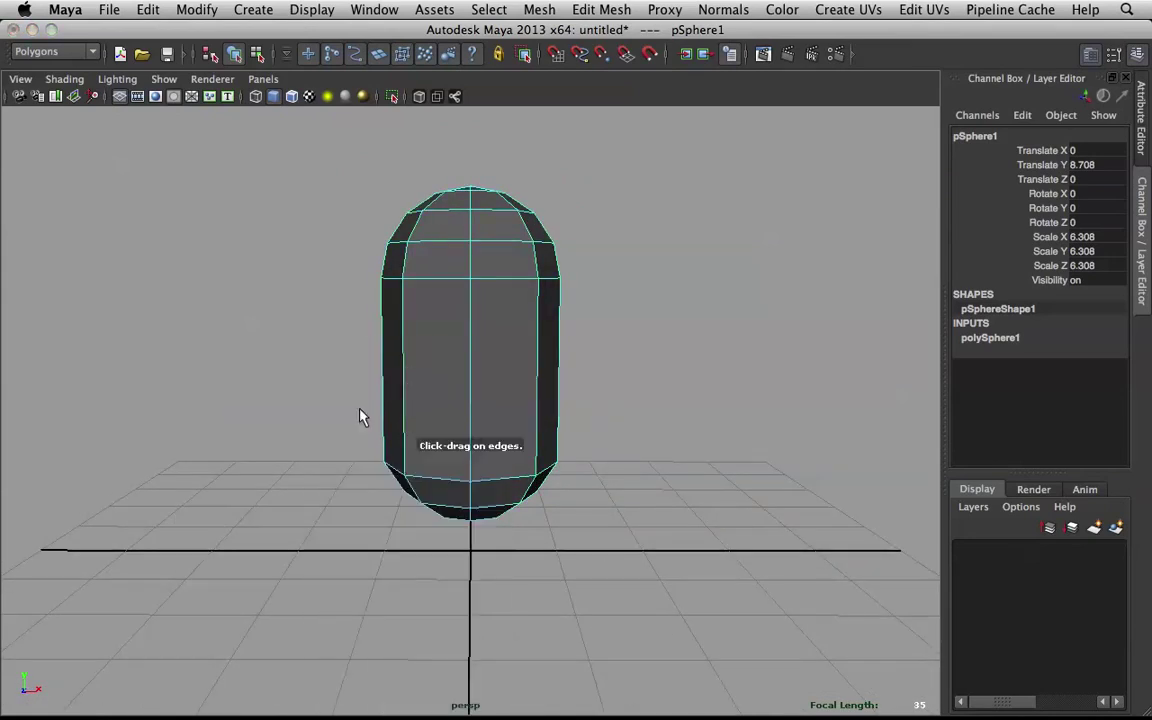
drag(471, 418, 575, 404)
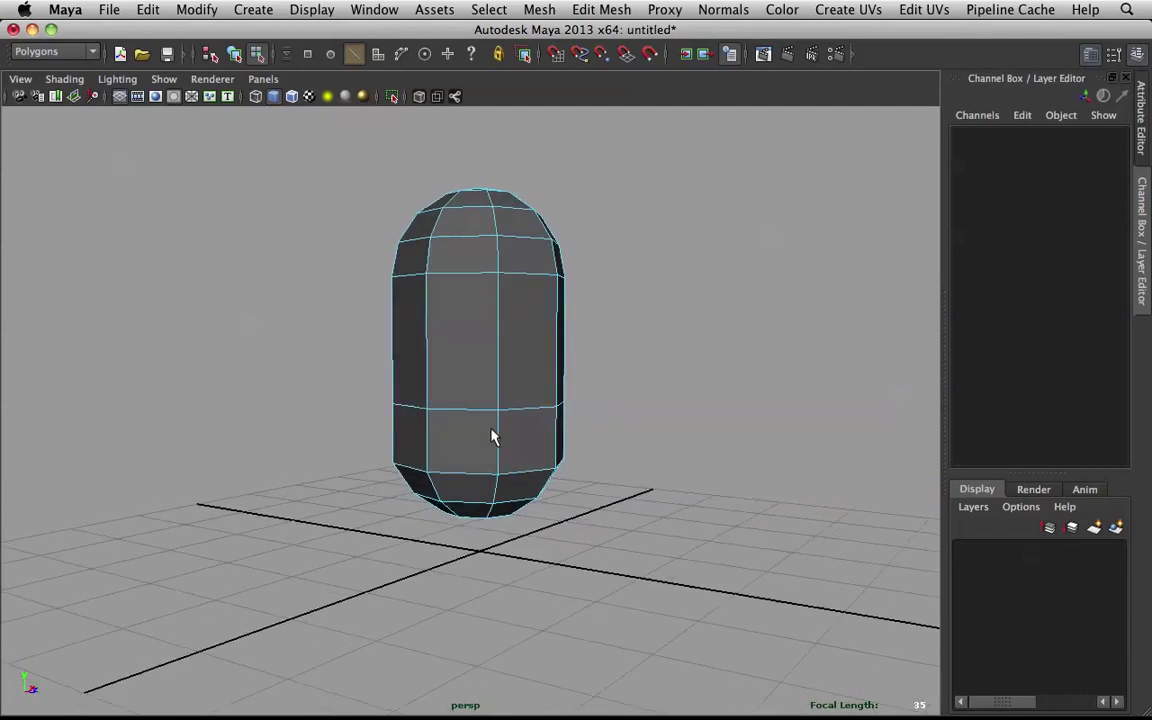
alt+drag(492, 437, 463, 417)
scroll(445, 419, up, 5)
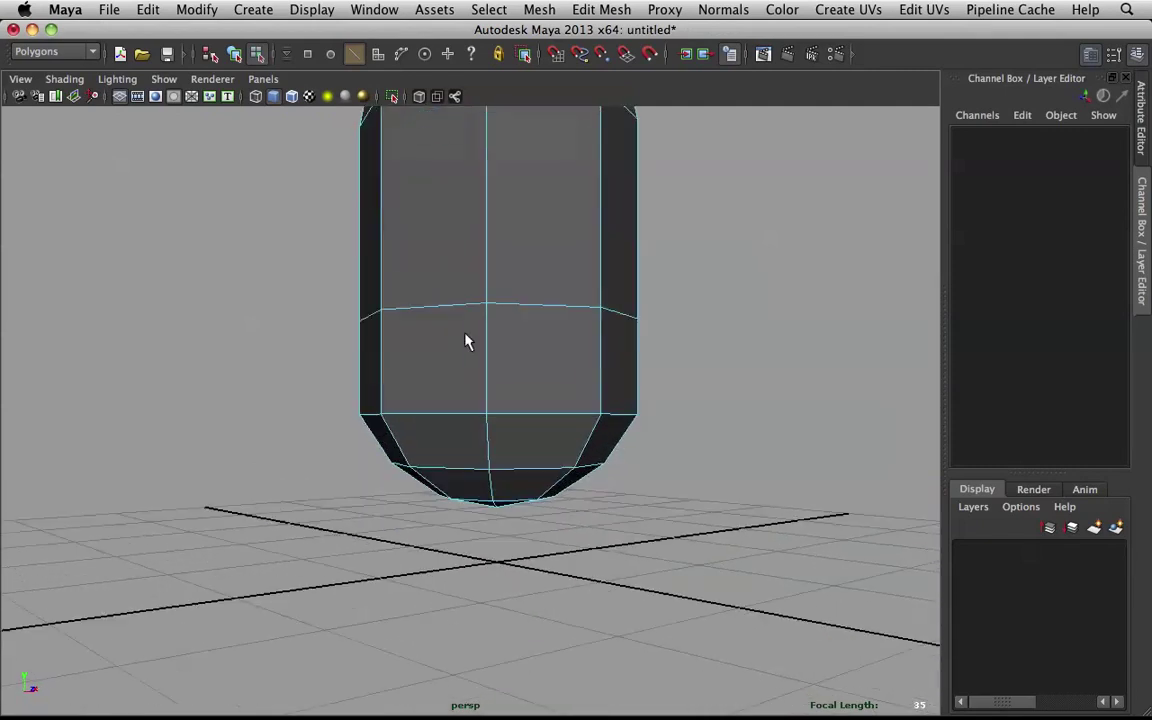
mouse_move(465, 341)
alt+mouse_down()
mouse_move(517, 334)
mouse_move(473, 347)
alt+mouse_up()
In the top view, delete the four diagonal edges inside the top cap's innermost ring and return the capsule to object mode
right_drag(430, 358, 430, 386)
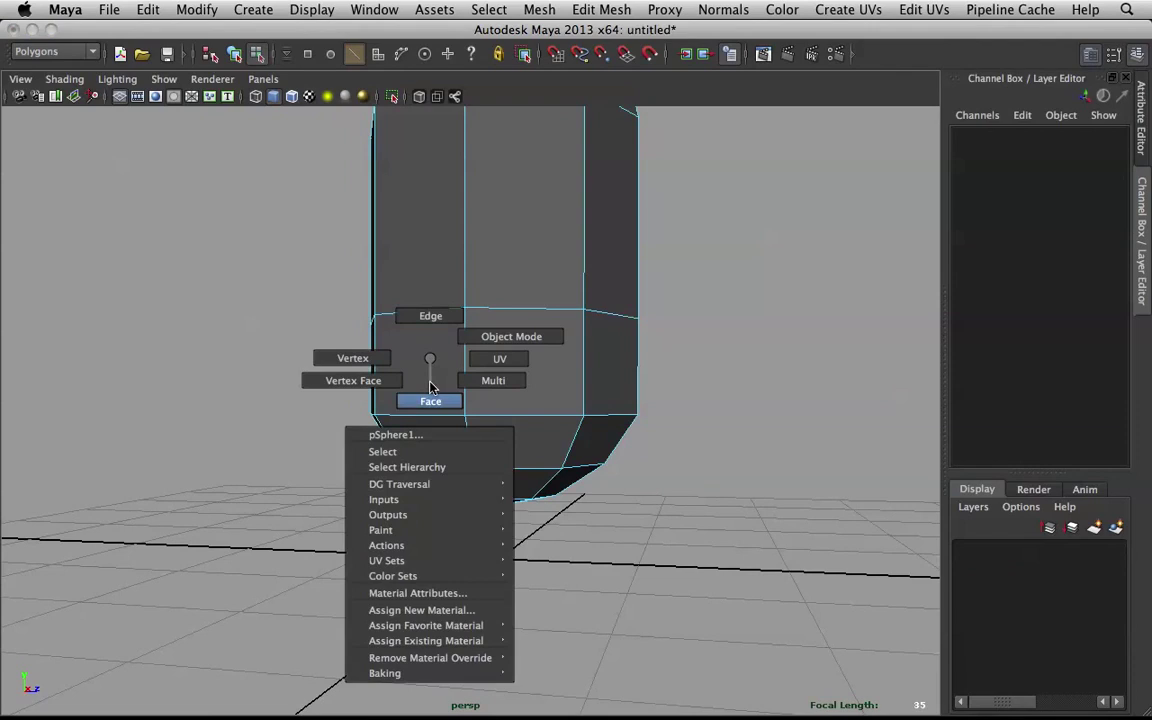
click(432, 373)
alt+drag(432, 373, 496, 300)
key(space)
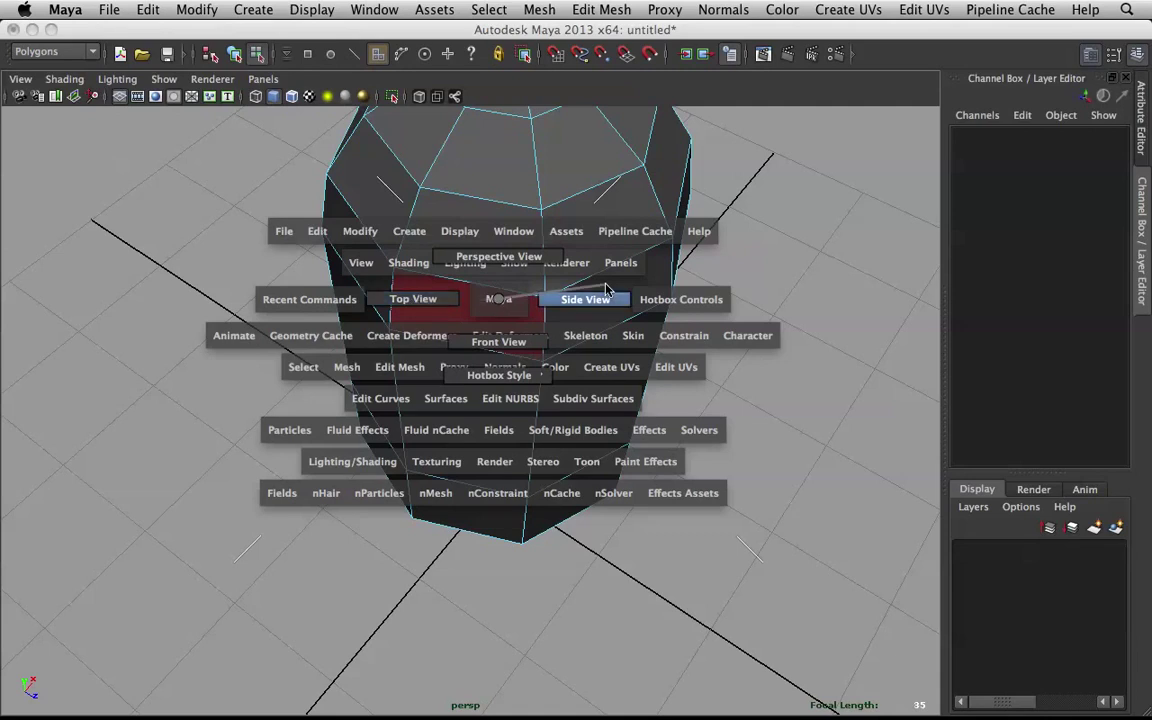
key(space)
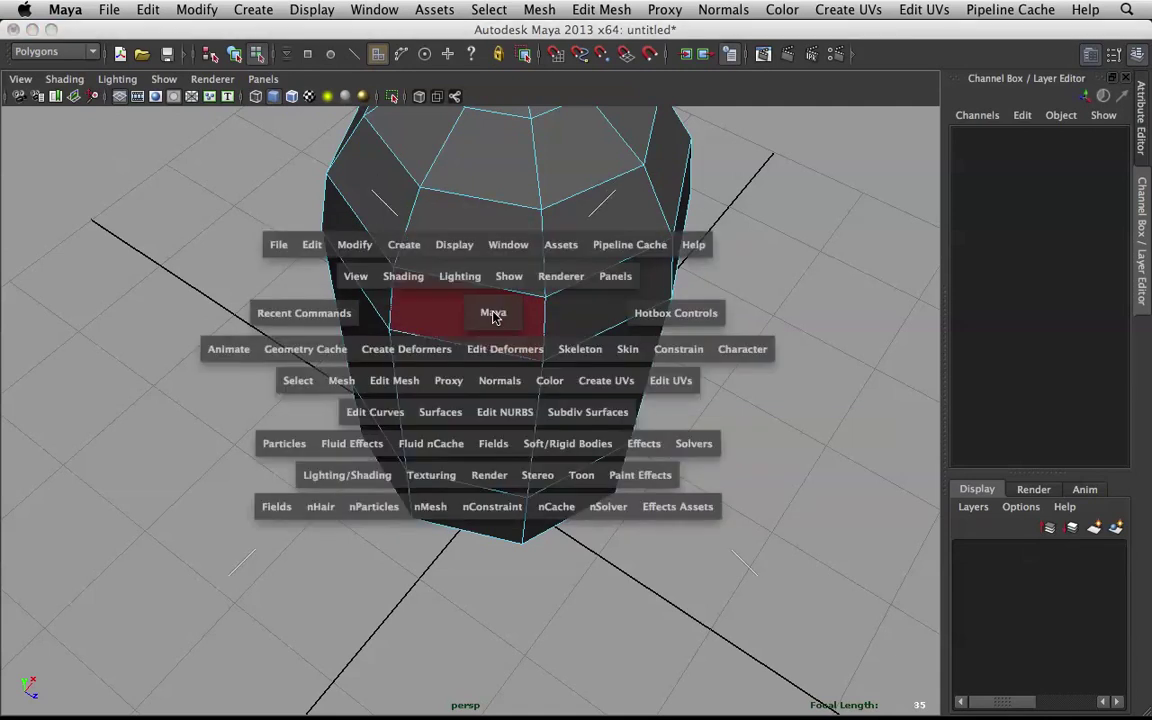
key(space)
click(492, 316)
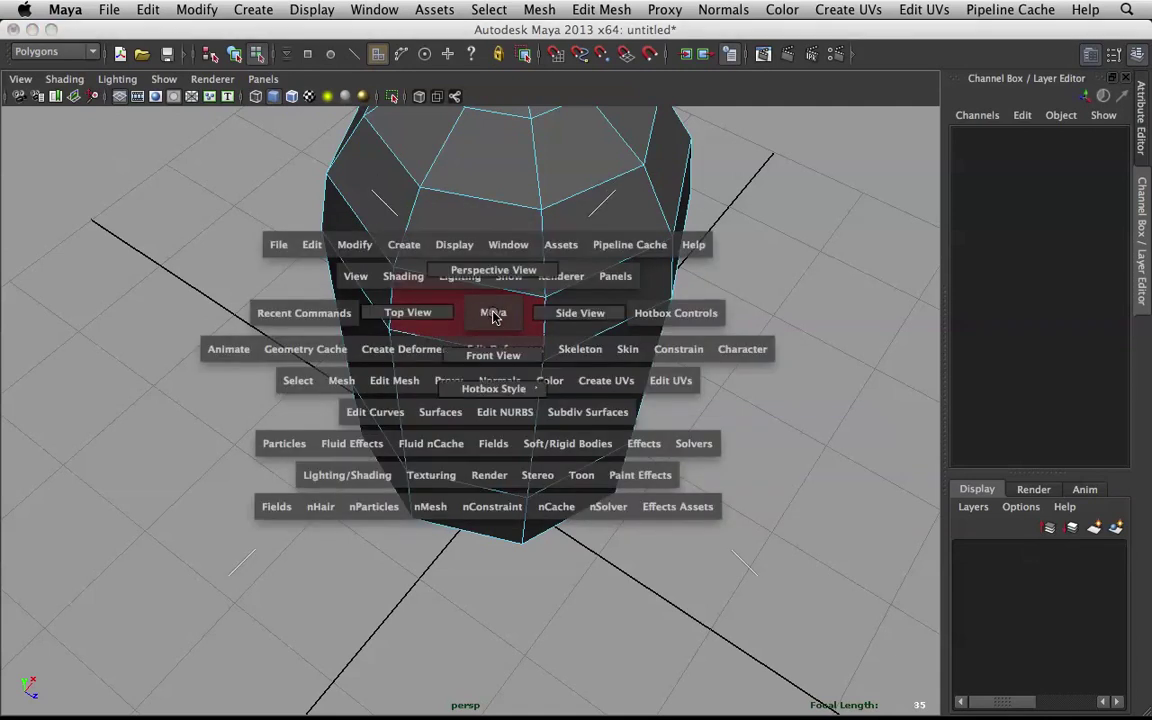
drag(492, 316, 435, 313)
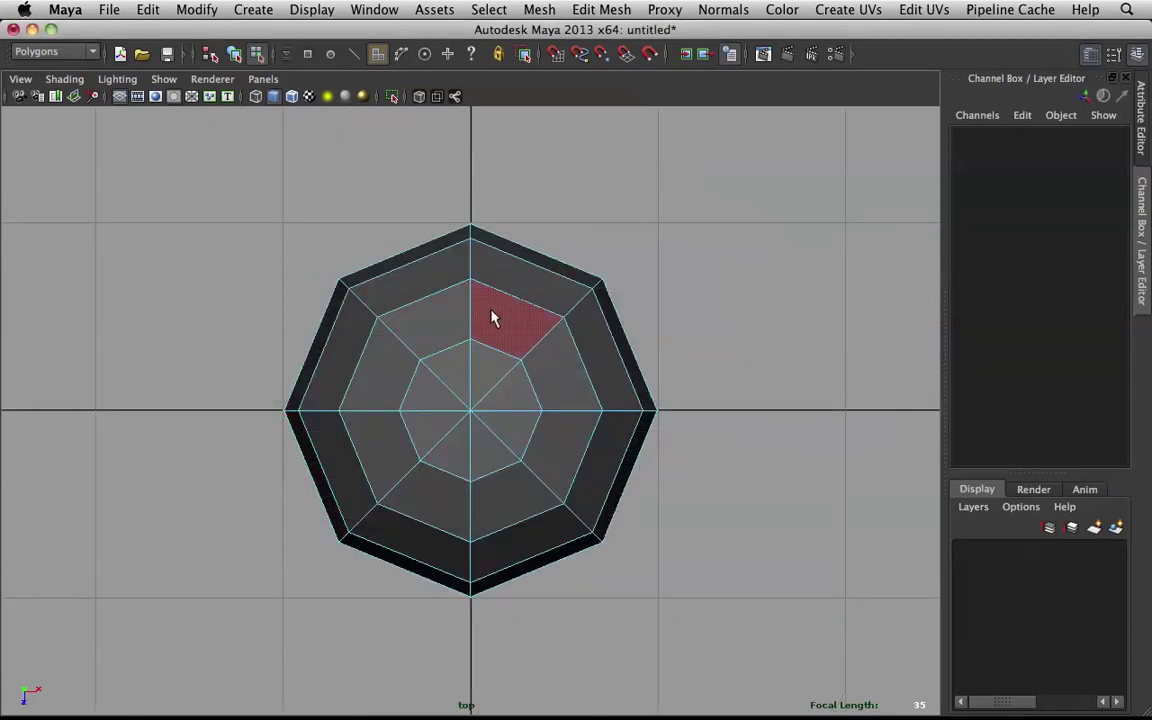
right_drag(483, 362, 485, 278)
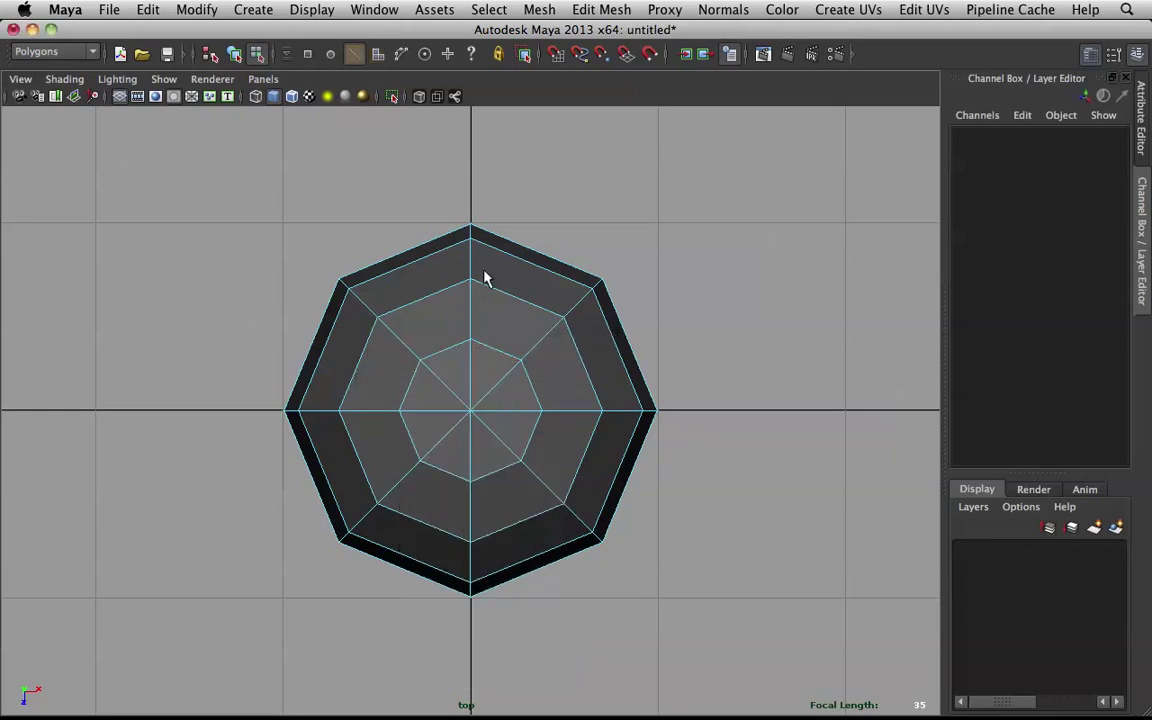
click(499, 388)
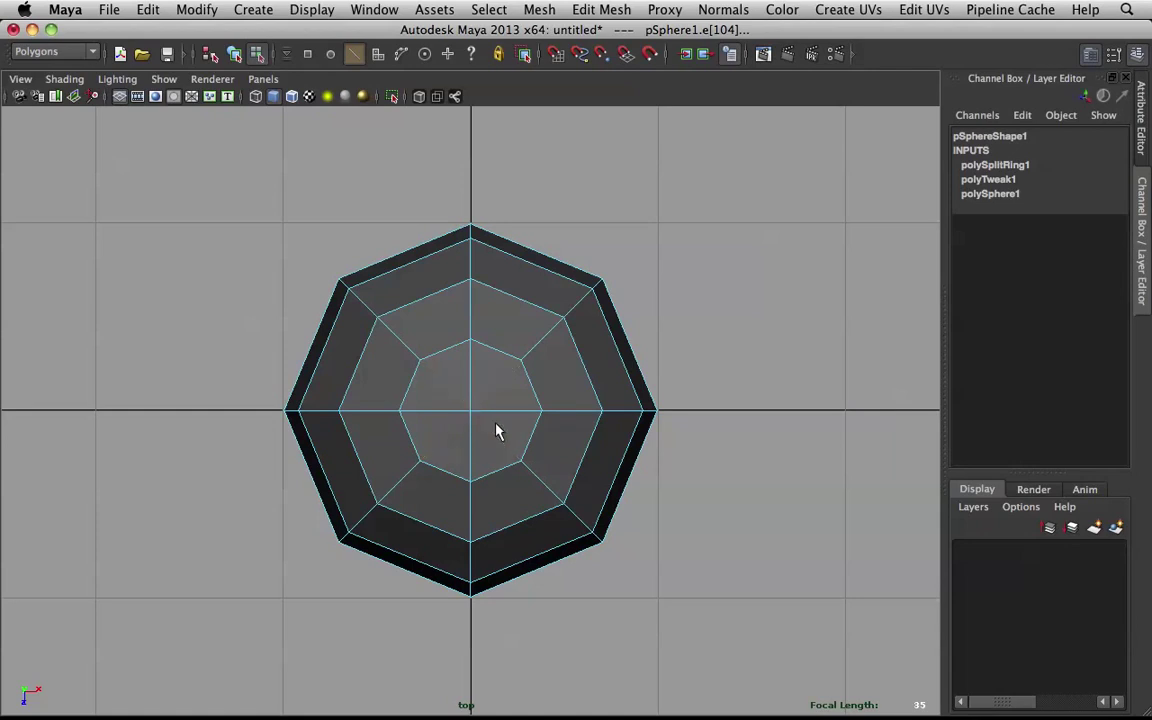
key(Delete)
right_drag(460, 365, 520, 362)
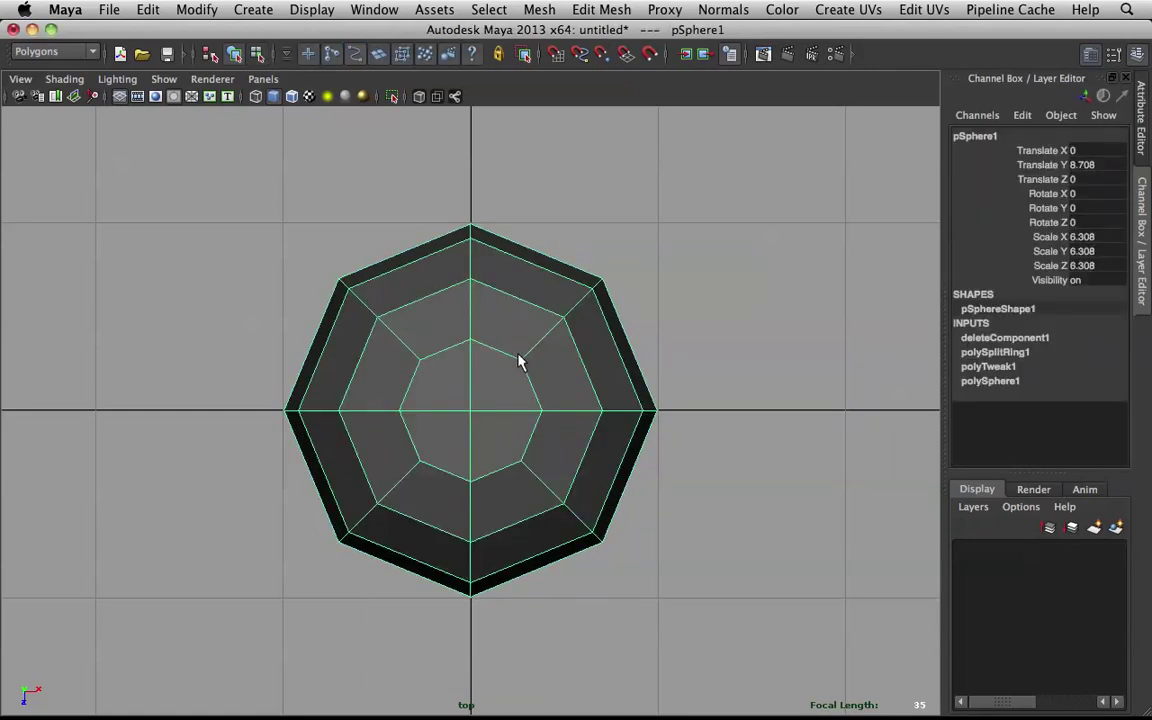
Go back to the perspective view and frame the whole capsule from the side
key(space)
drag(511, 363, 490, 248)
alt+drag(571, 373, 612, 395)
scroll(542, 370, up, 3)
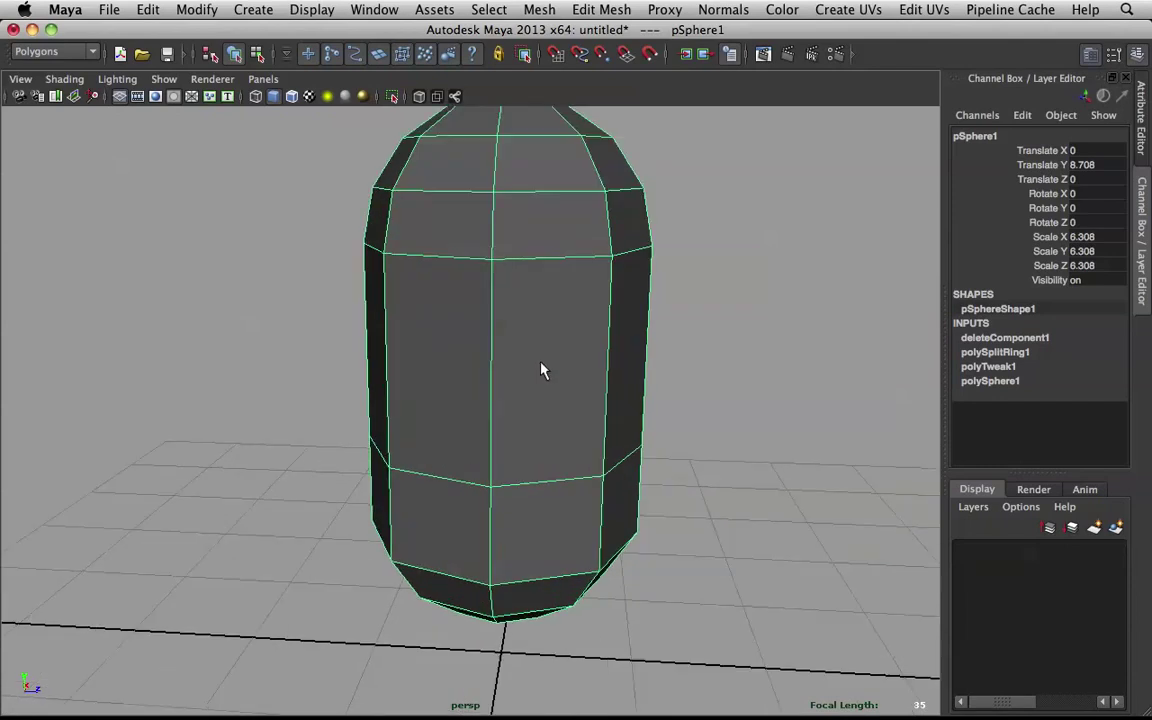
alt+drag(542, 370, 489, 314)
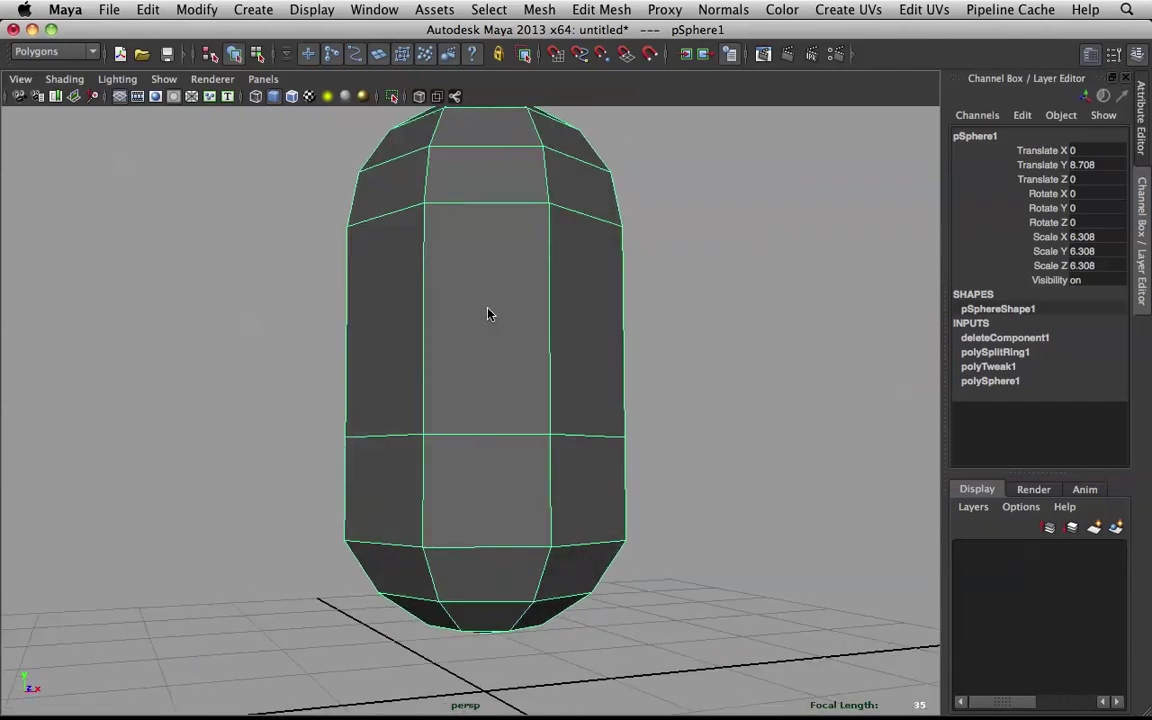
Try deleting all faces on the negative Z half of the capsule
right_drag(489, 314, 485, 358)
alt+drag(530, 363, 597, 368)
scroll(597, 368, down, 3)
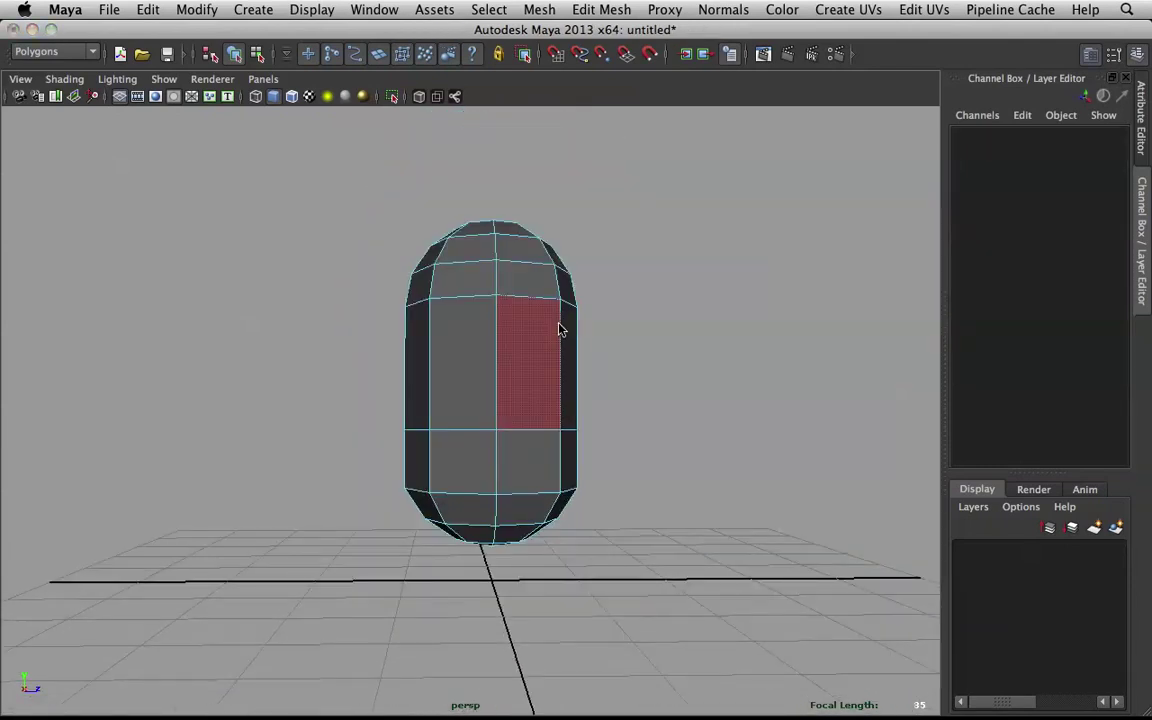
right_drag(561, 329, 531, 349)
alt+middle_drag(599, 311, 582, 305)
drag(265, 139, 455, 604)
key(Delete)
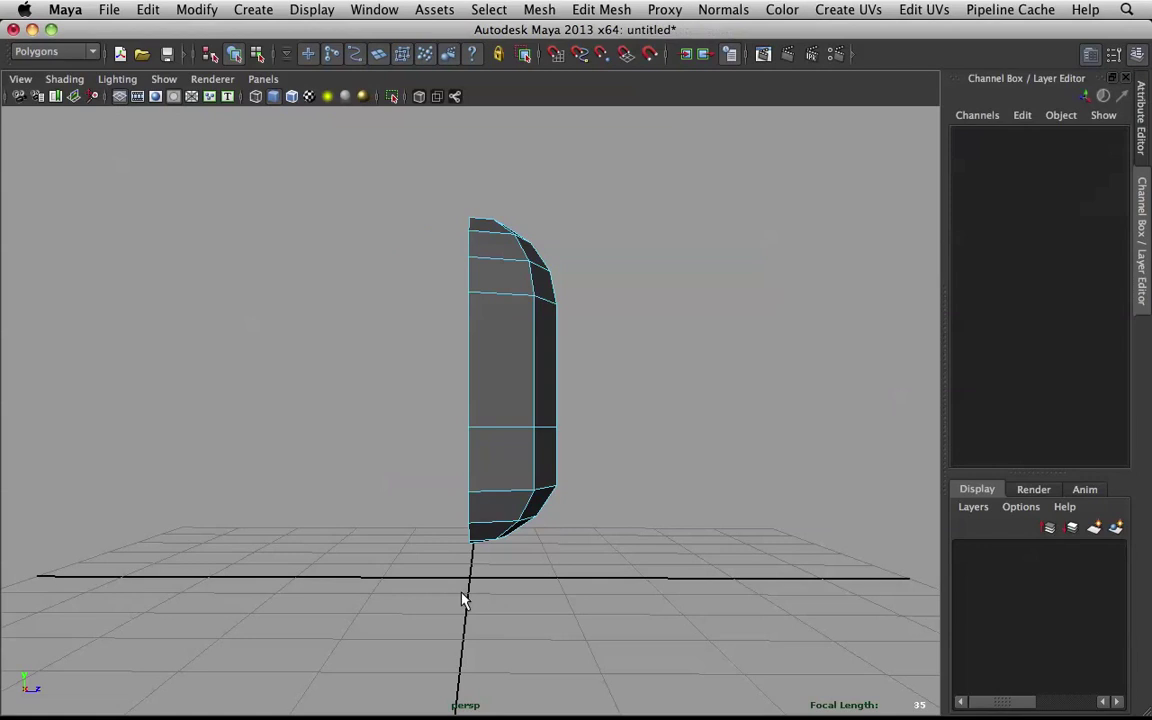
Return the remaining half to object mode and try duplicating it with Duplicate Special
right_drag(514, 355, 620, 305)
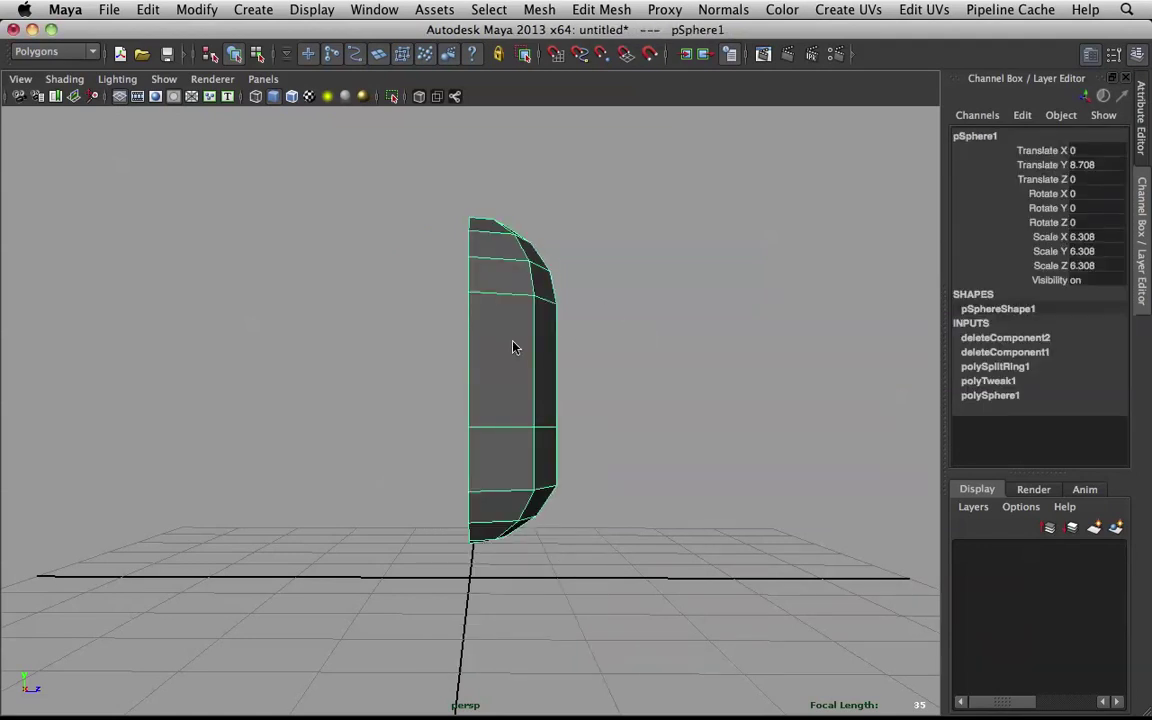
shift+right_drag(513, 347, 513, 348)
click(112, 10)
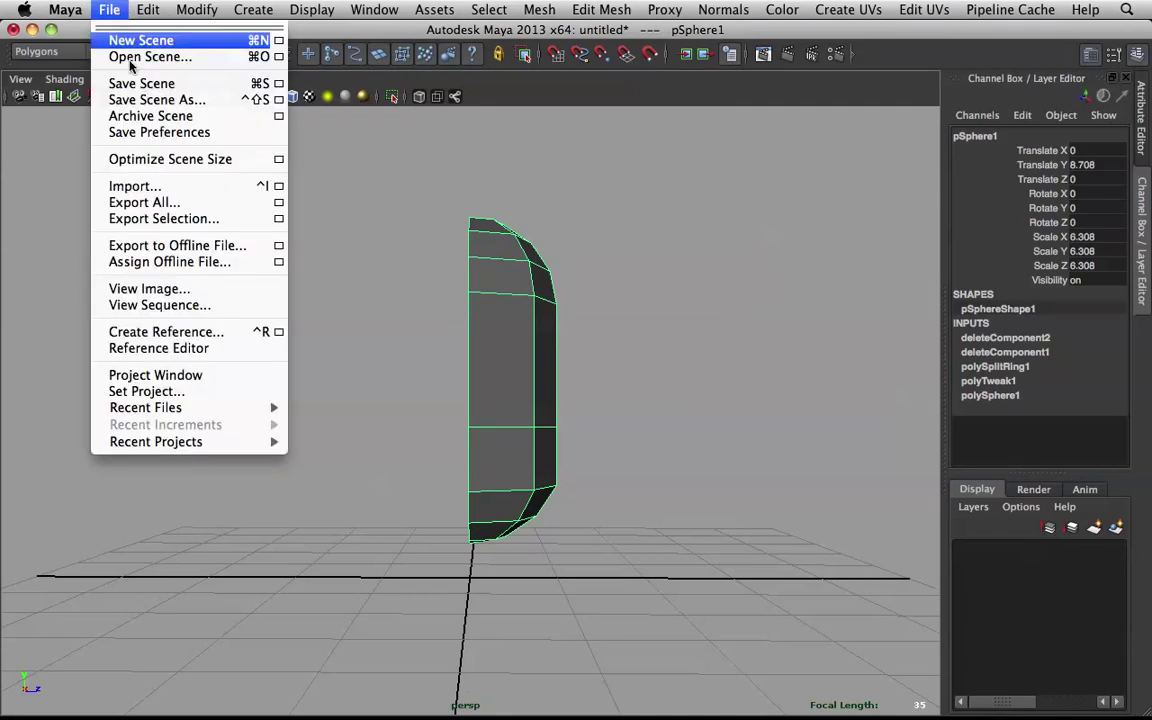
mouse_move(150, 10)
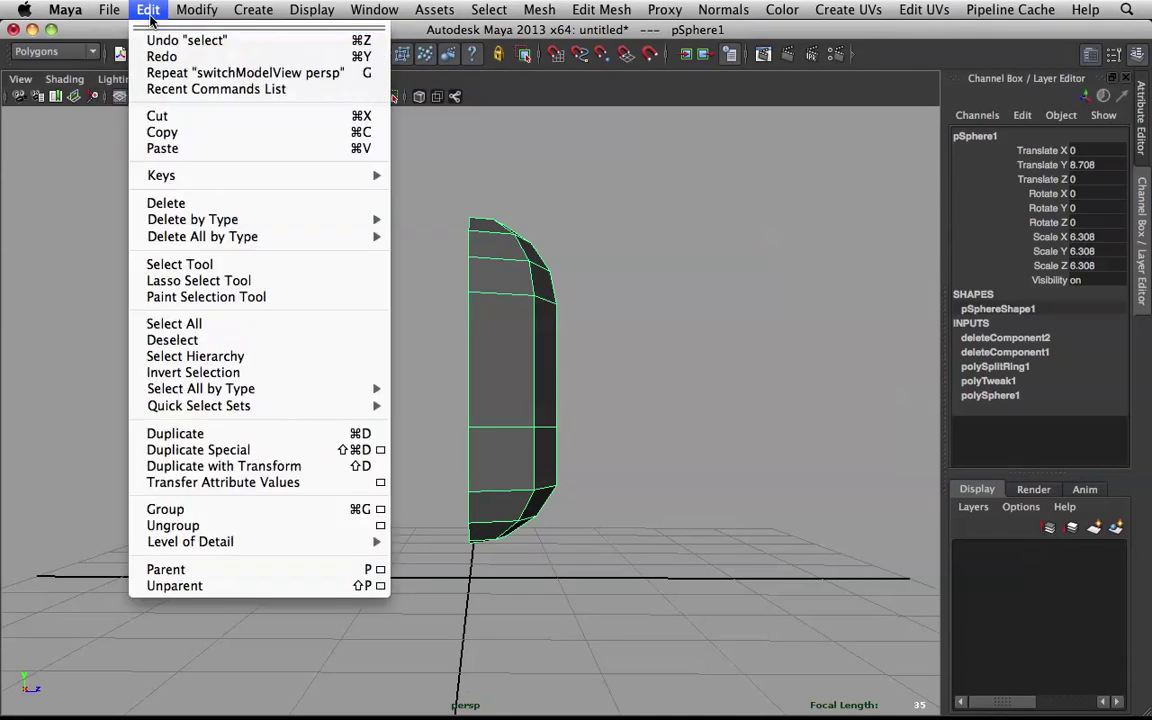
click(316, 451)
Undo the special duplication and the deletion of the capsule's negative Z half
key(z)
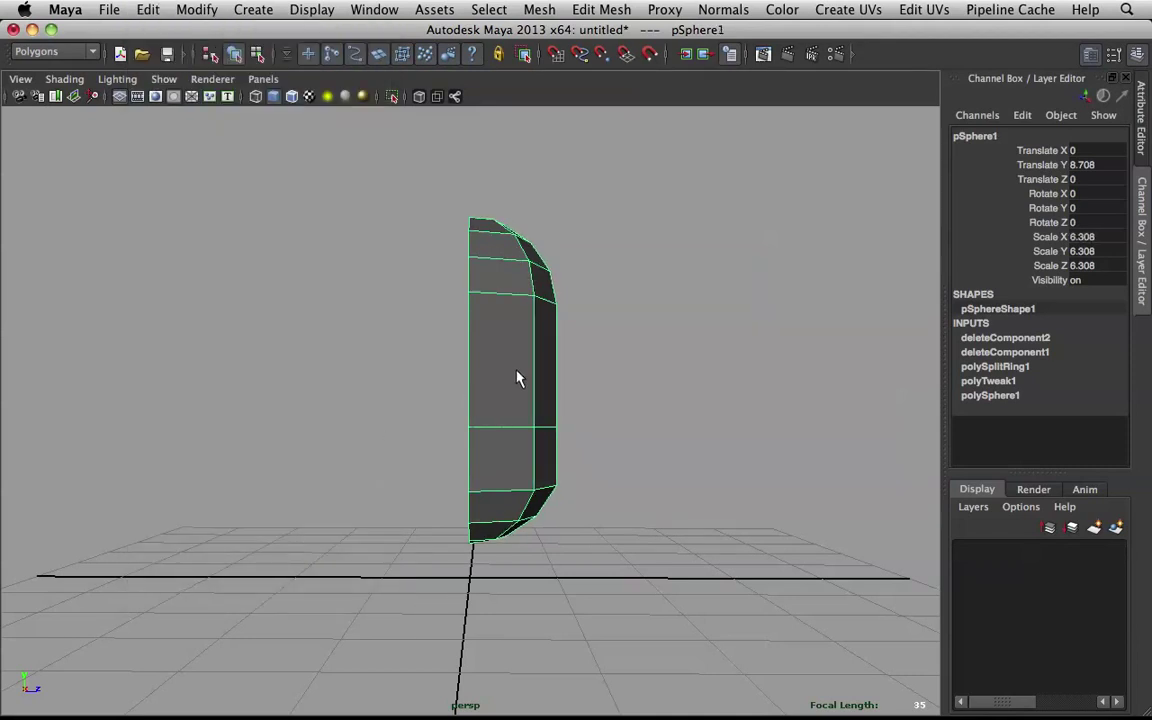
key(z)
key(z)
key(z)
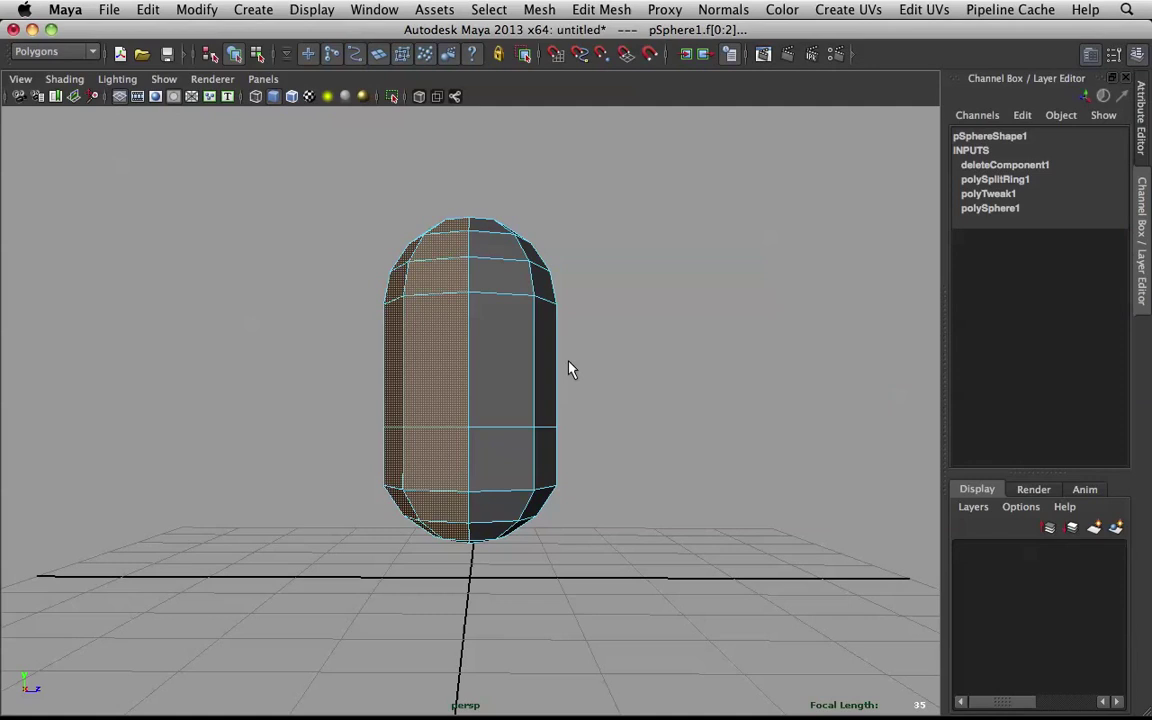
Delete all faces on the negative X half of the capsule and return the remaining half to object mode
alt+drag(668, 343, 496, 342)
click(150, 616)
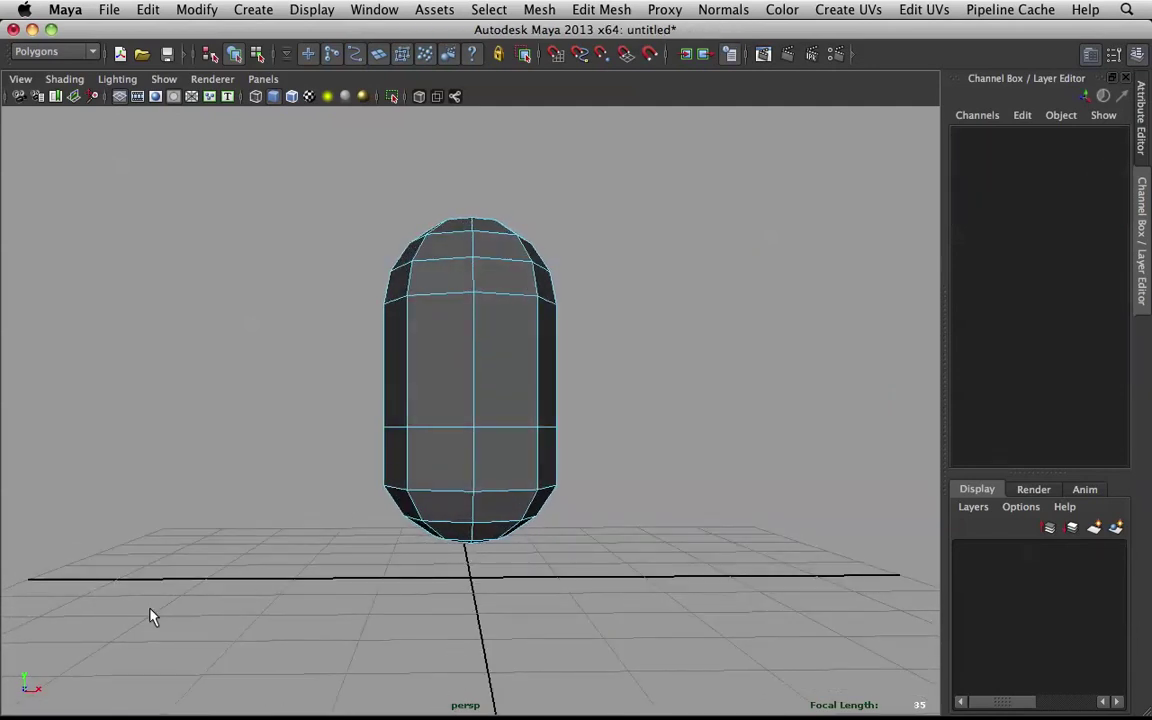
alt+drag(181, 531, 52, 669)
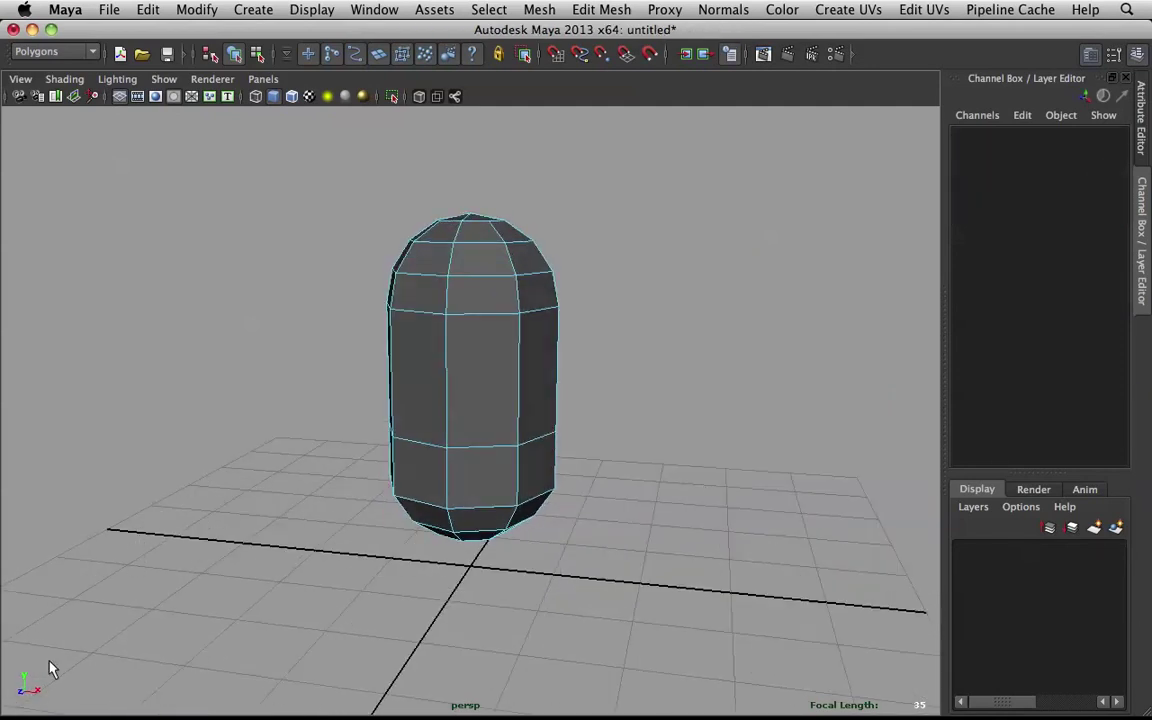
alt+drag(409, 413, 504, 342)
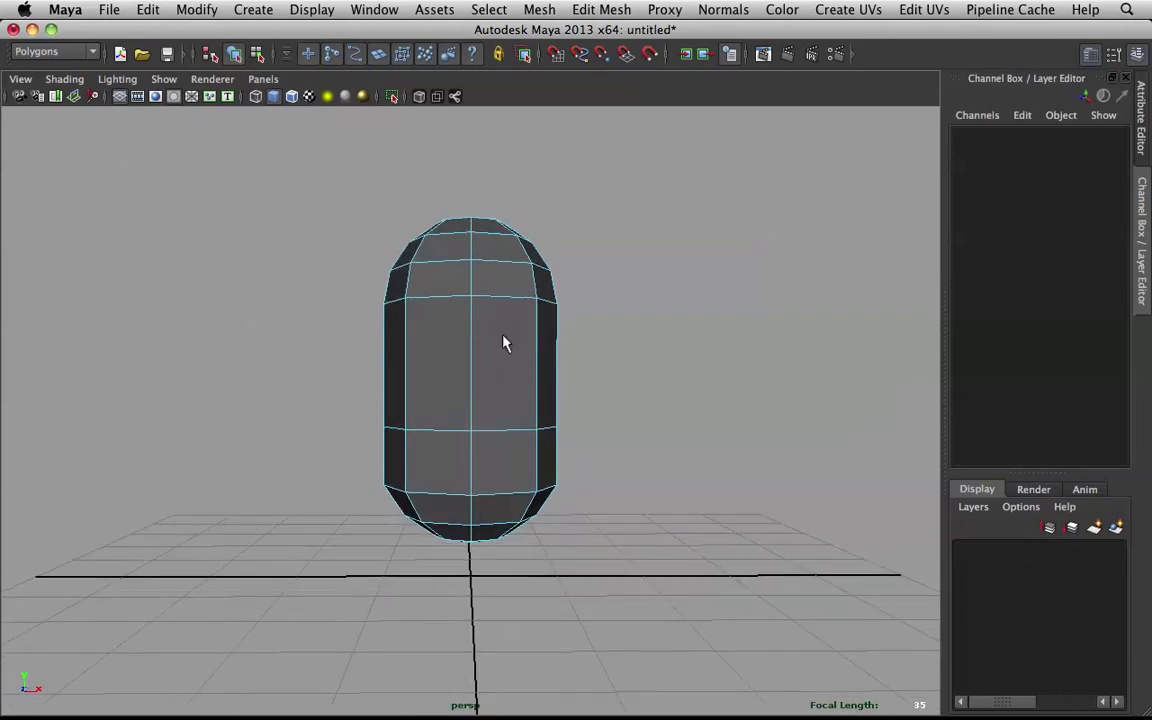
right_click(504, 298)
drag(366, 163, 462, 602)
key(Delete)
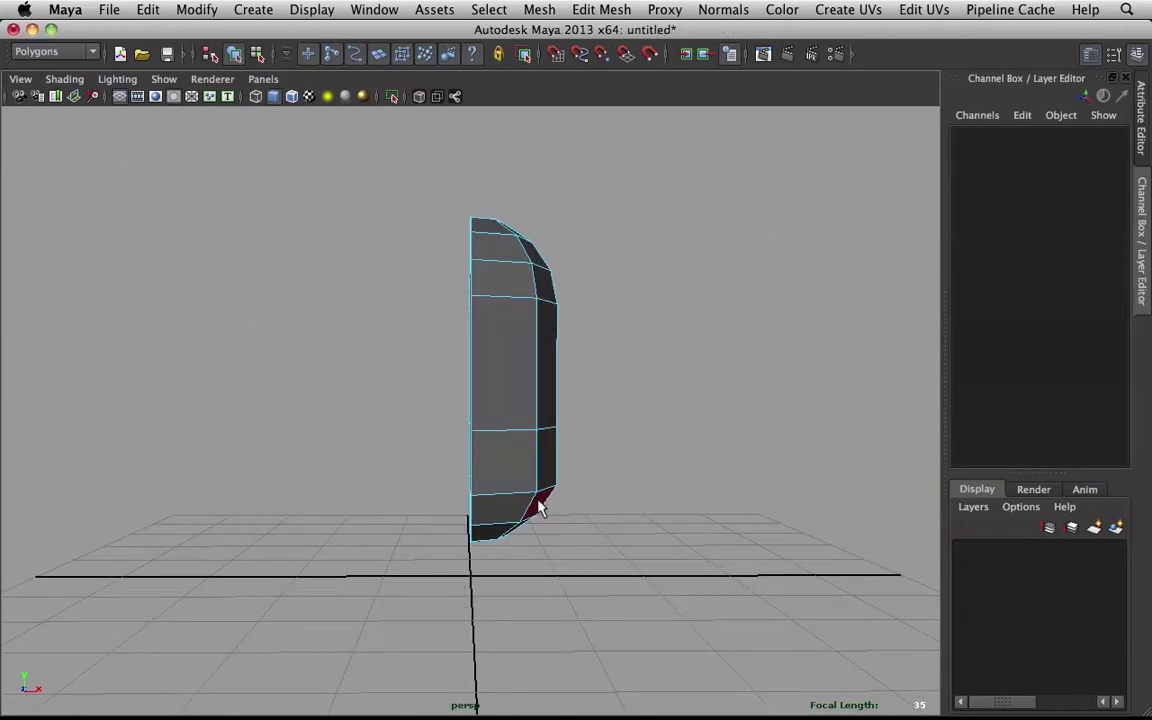
key(F8)
Reset the Duplicate Special settings and mirror the half as an instance with a Scale X of -1
alt+drag(417, 321, 386, 291)
click(155, 12)
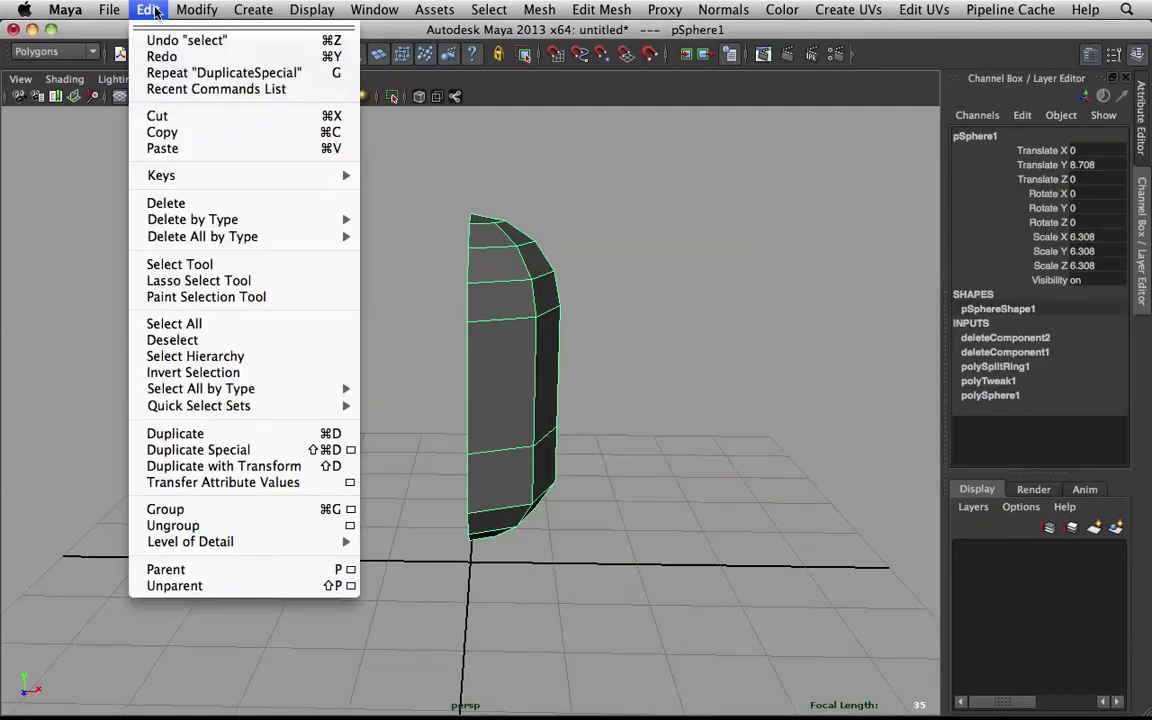
click(351, 451)
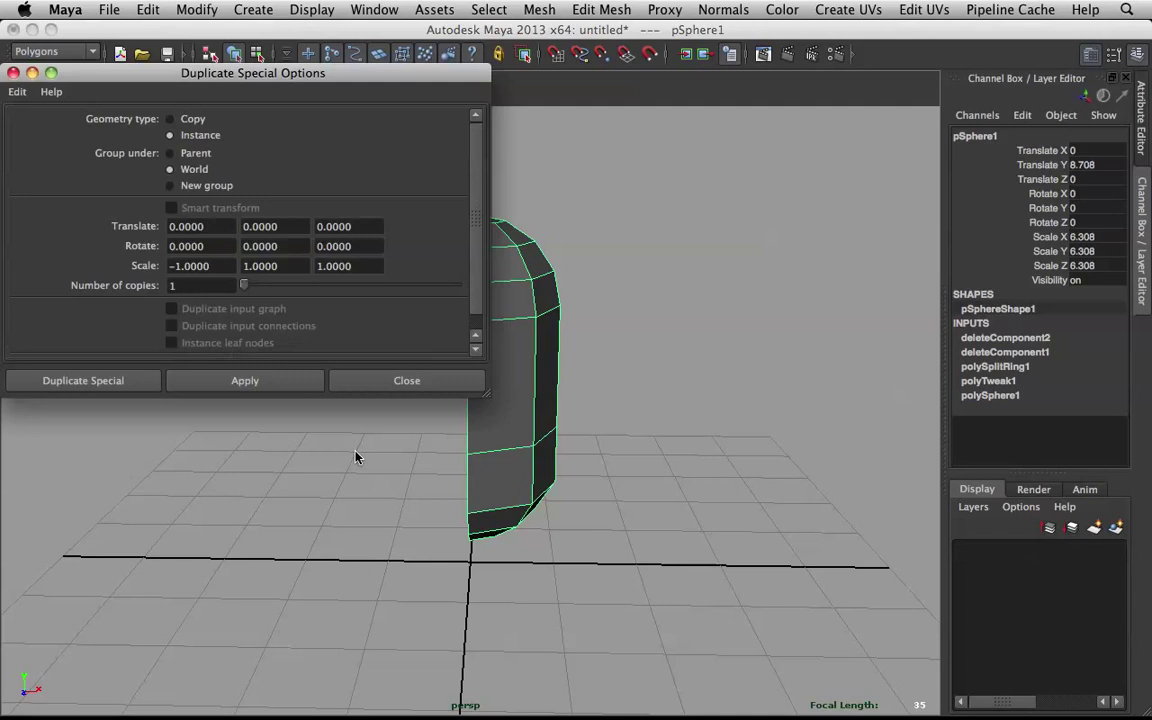
click(15, 91)
click(55, 123)
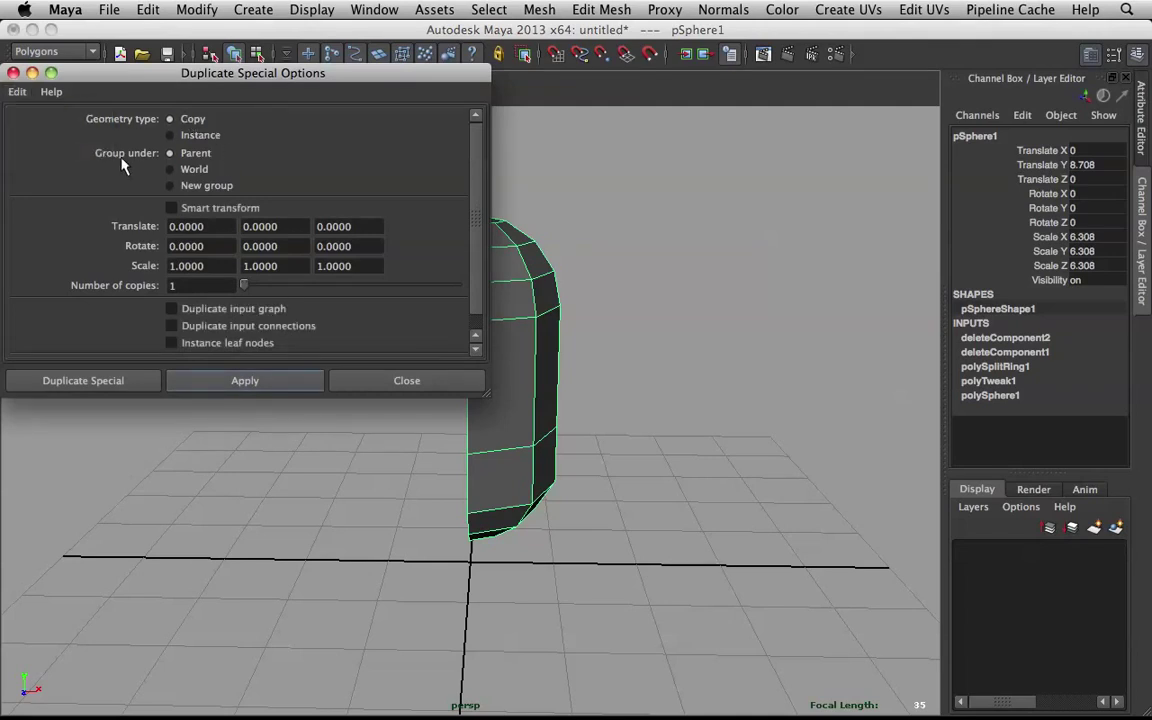
click(201, 135)
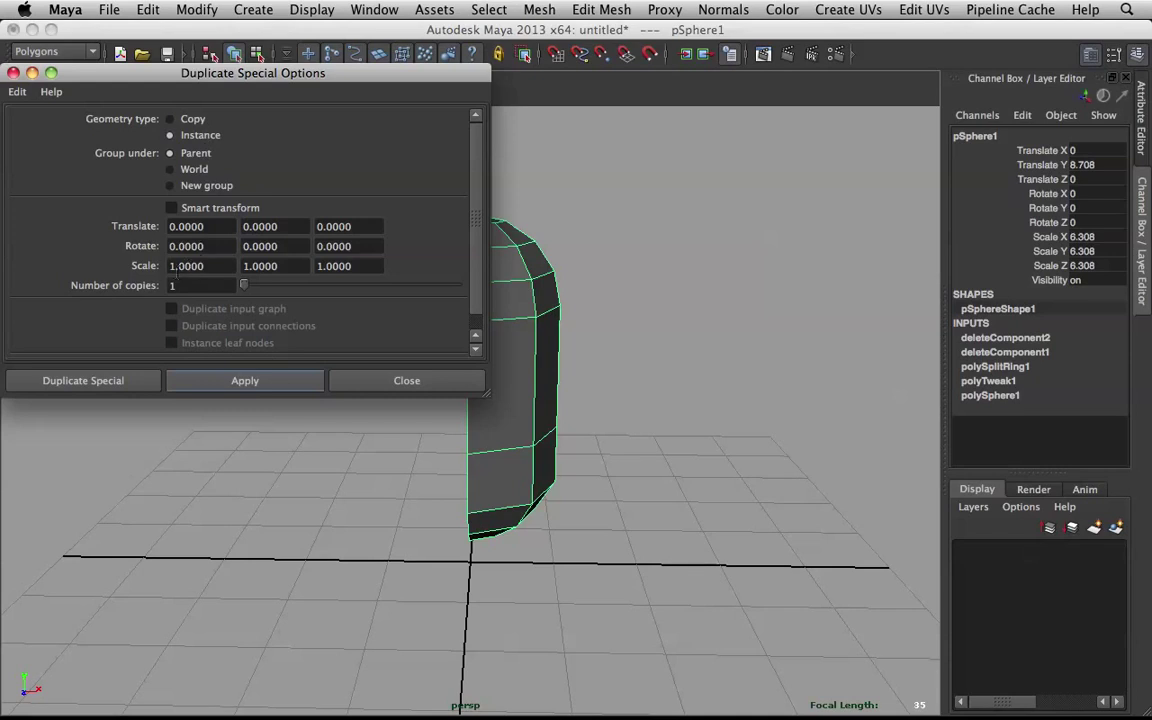
click(171, 265)
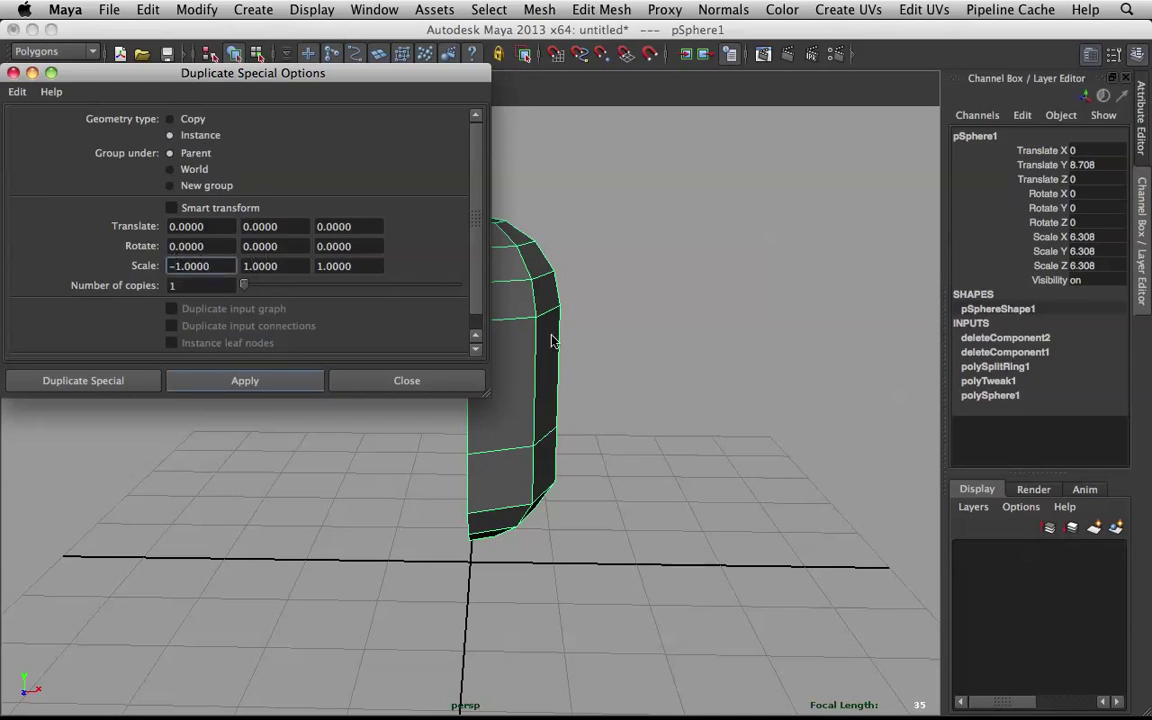
text(-)
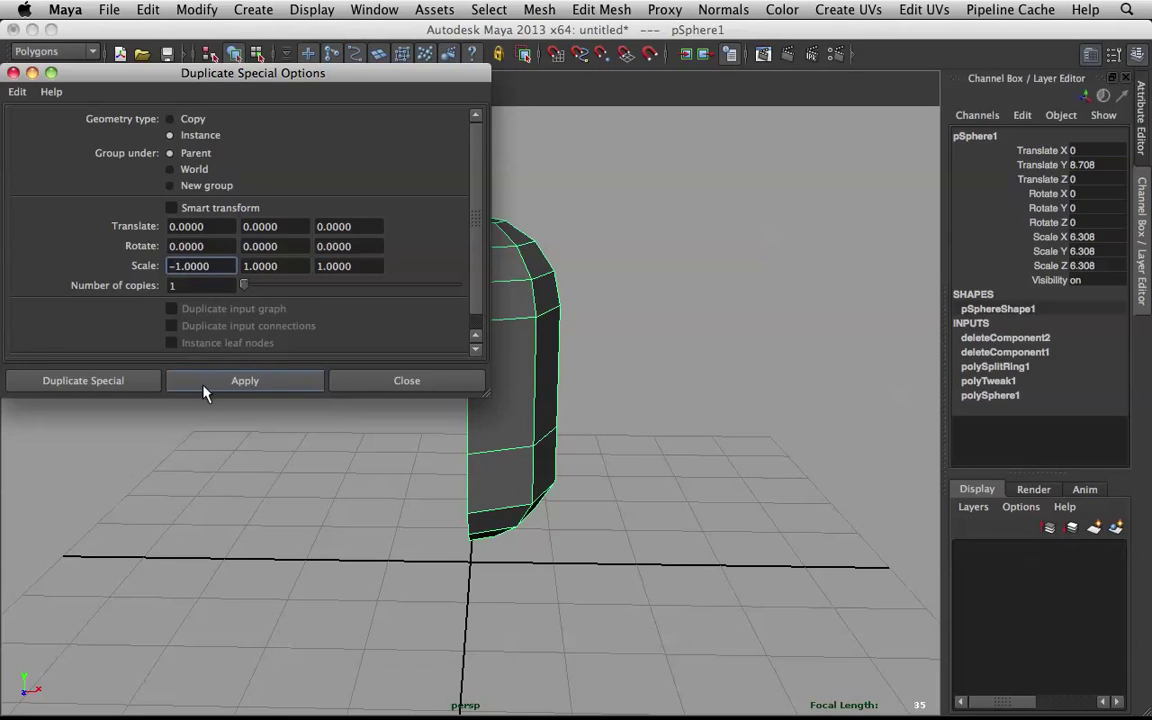
click(147, 383)
Test the mirrored instance by moving one upper front vertex outward, undo the move and clear the selection
right_drag(514, 257, 440, 257)
click(532, 281)
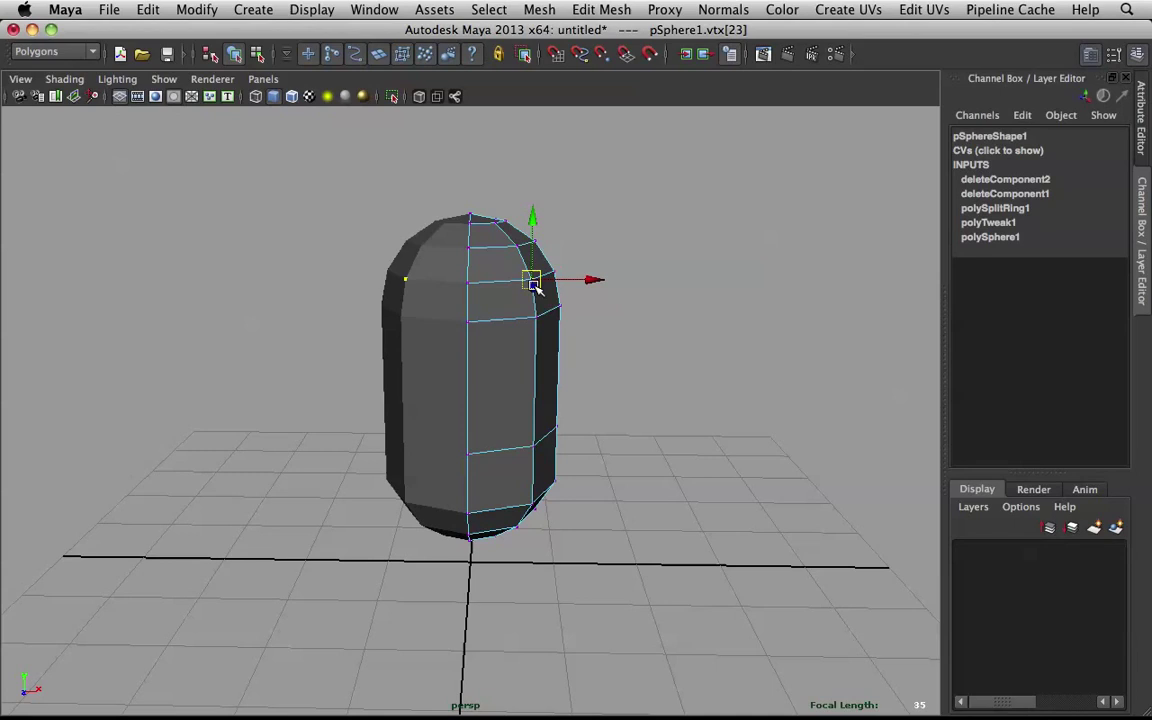
mouse_move(534, 282)
mouse_down()
mouse_move(558, 257)
mouse_move(561, 271)
mouse_move(545, 268)
mouse_up()
key(z)
click(669, 379)
alt+right_drag(669, 379, 640, 369)
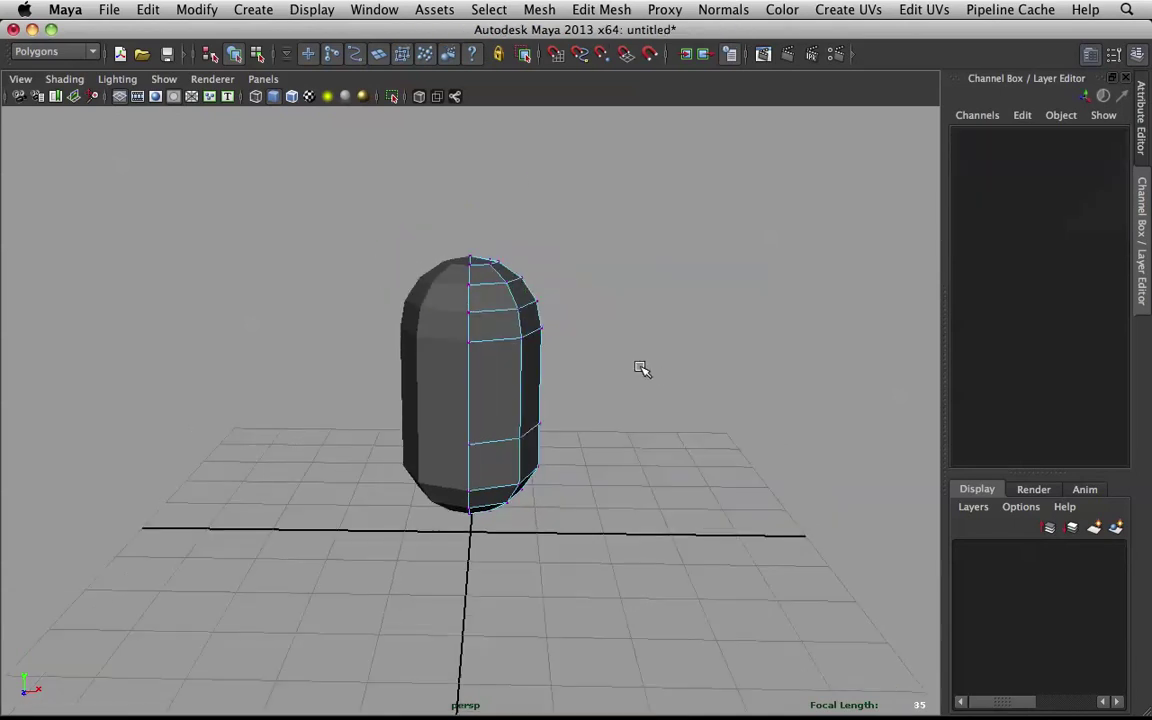
alt+drag(599, 364, 592, 356)
alt+right_drag(592, 356, 638, 365)
alt+middle_drag(638, 365, 598, 290)
alt+drag(598, 290, 540, 303)
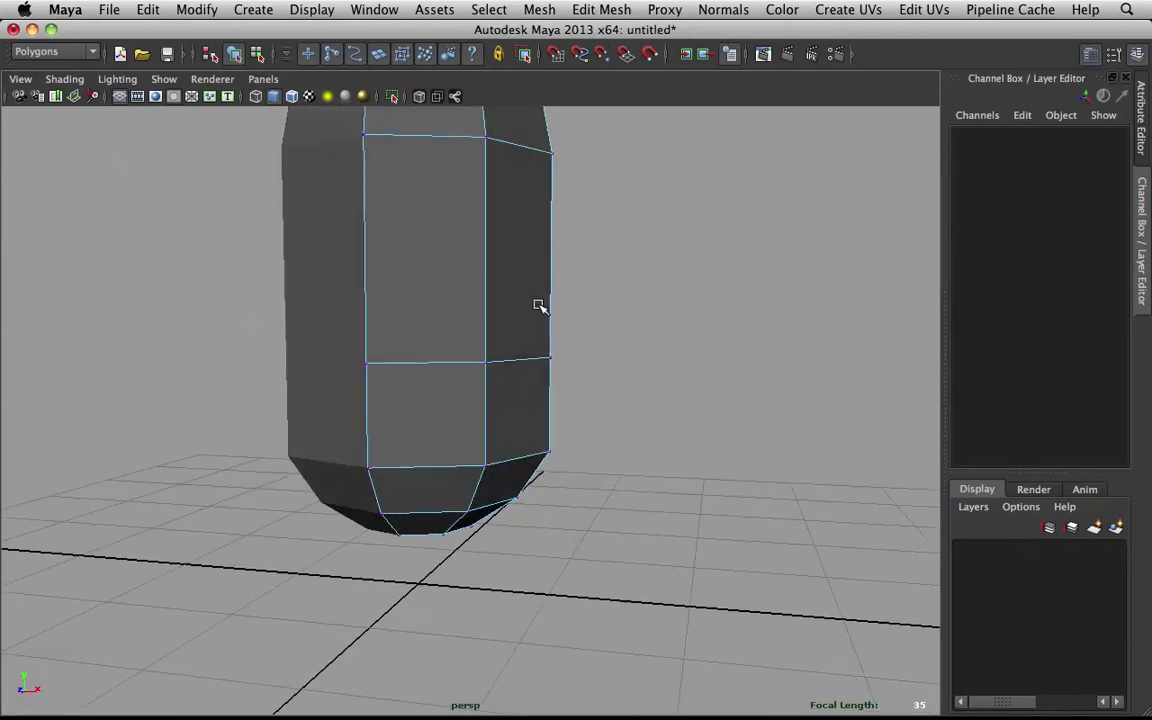
right_drag(527, 302, 519, 375)
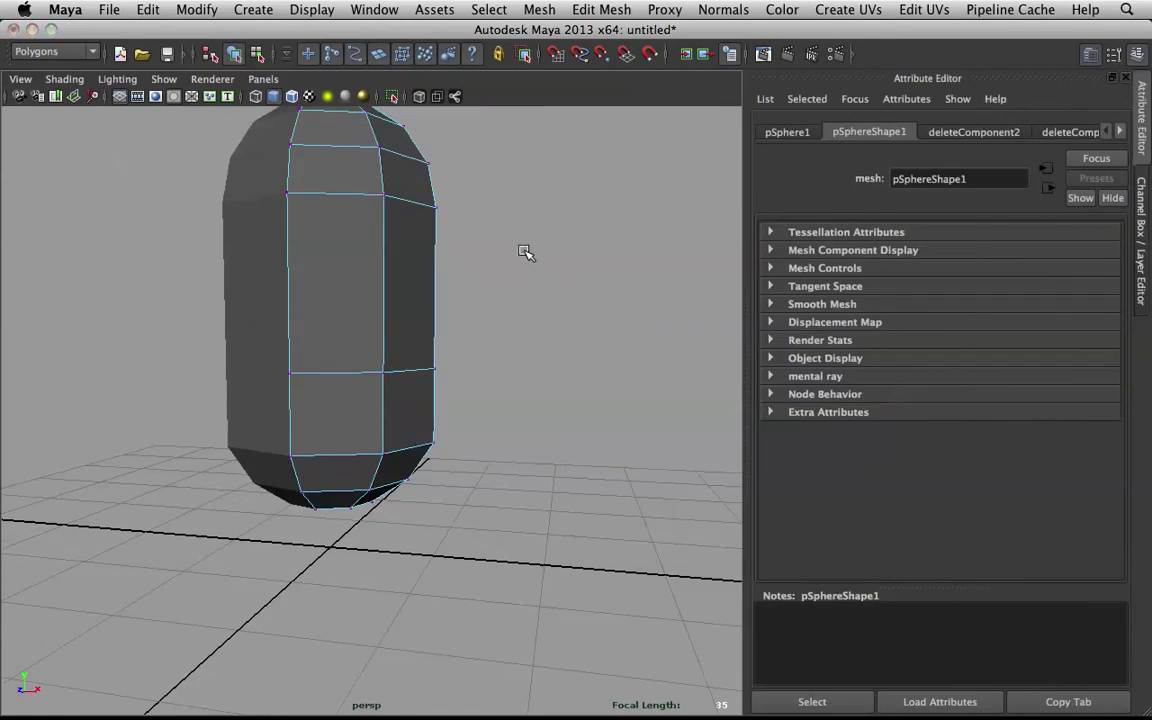
click(1112, 198)
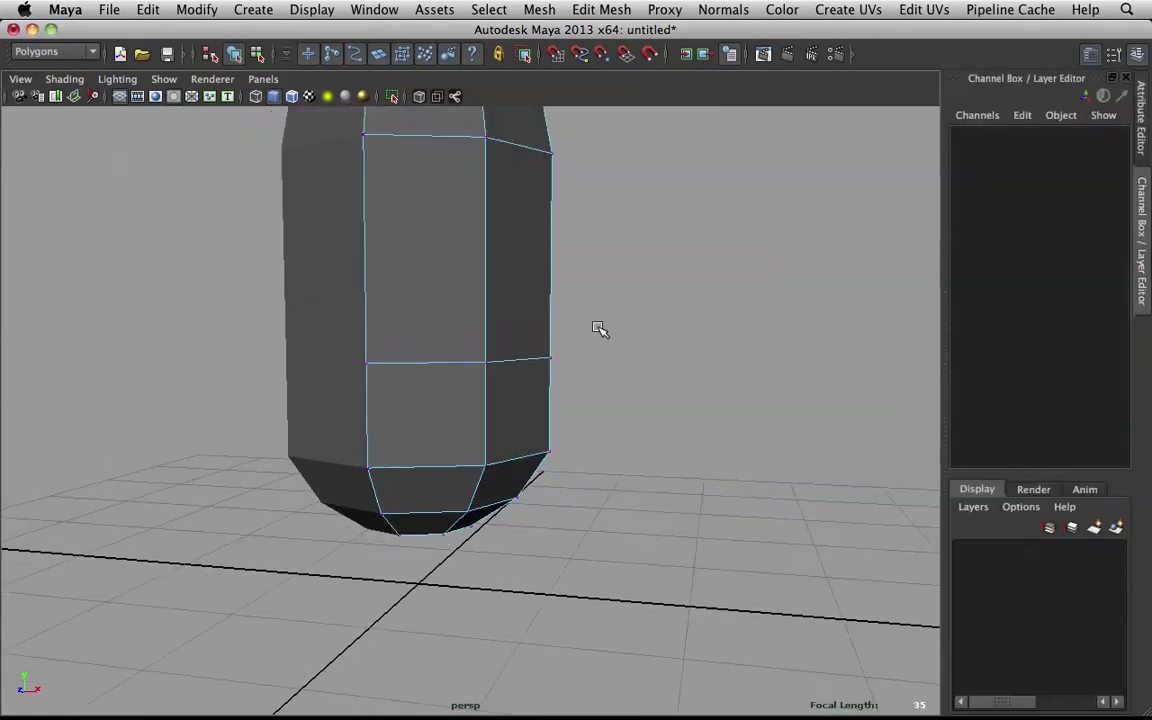
Select the two neighbouring side faces just below the lower edge loop and the bottom cap face beneath them
alt+drag(602, 327, 507, 272)
right_drag(507, 272, 506, 301)
alt+drag(506, 301, 470, 404)
click(470, 405)
shift+click(557, 407)
shift+click(442, 473)
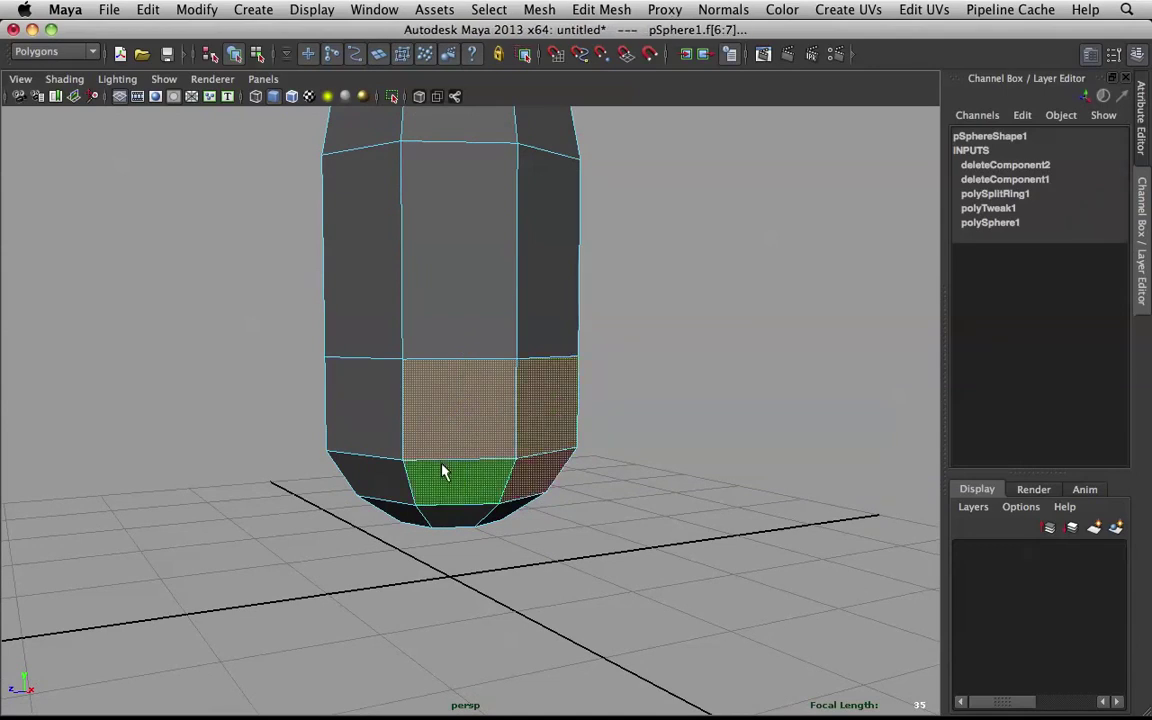
alt+drag(442, 473, 424, 281)
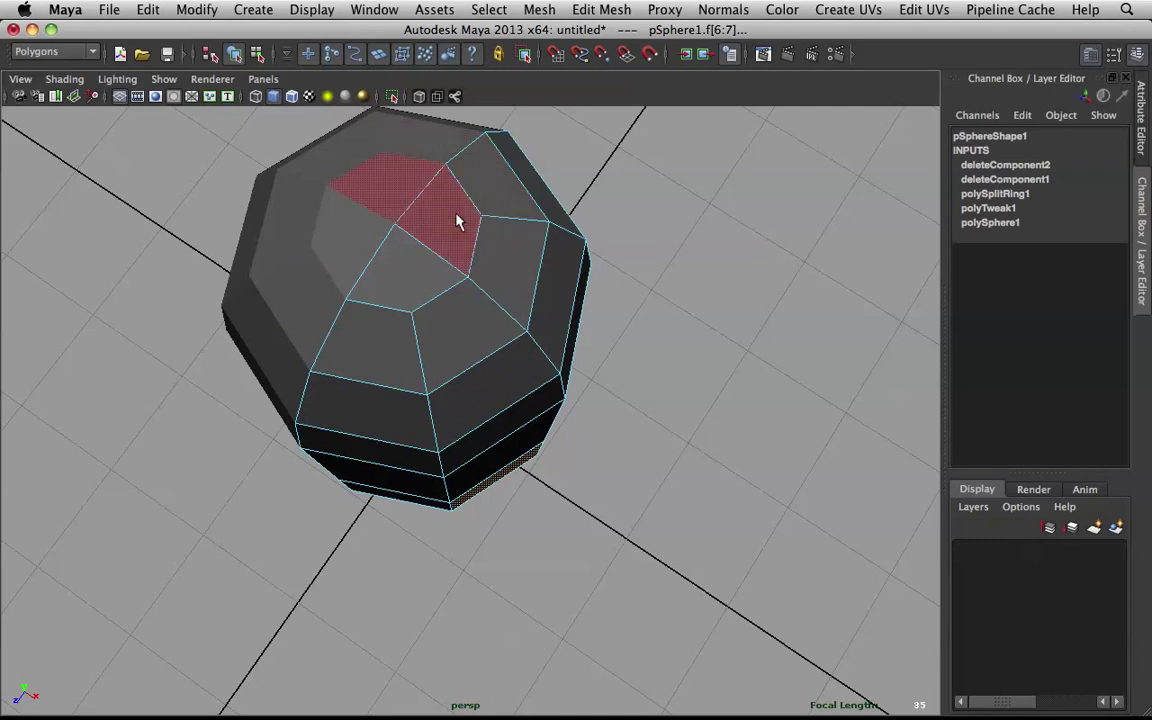
alt+drag(656, 283, 726, 318)
alt+middle_drag(726, 318, 738, 348)
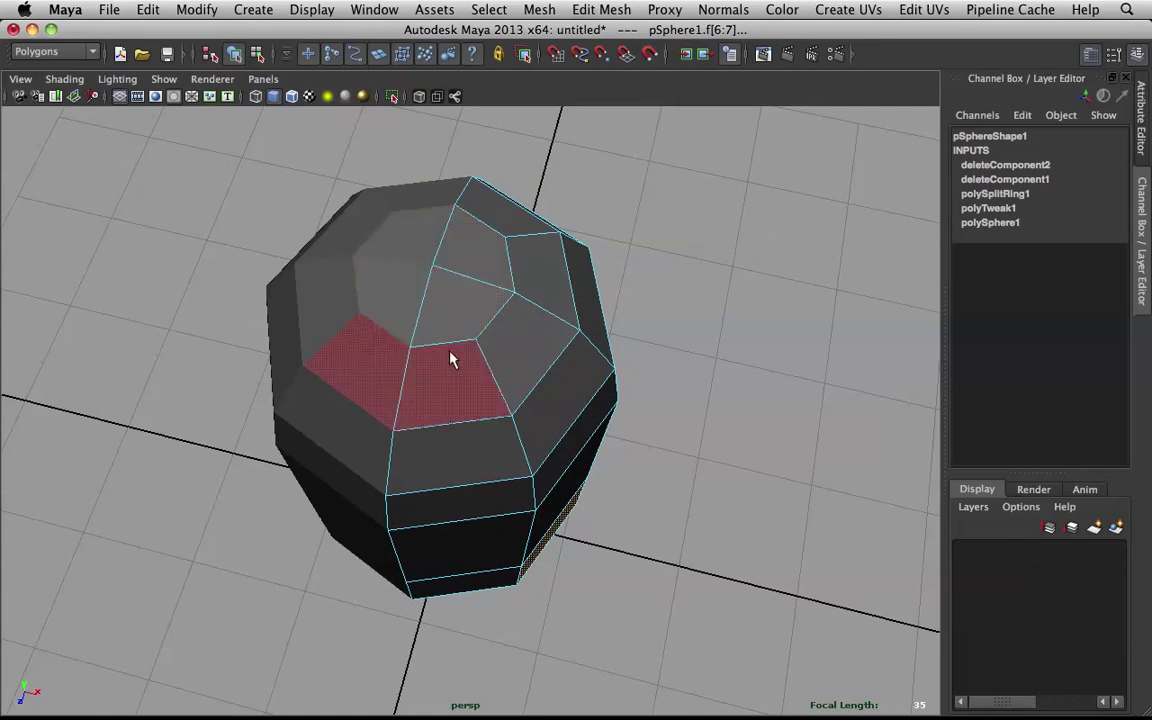
Return the capsule to object mode and select its positive X half
alt+drag(501, 378, 468, 329)
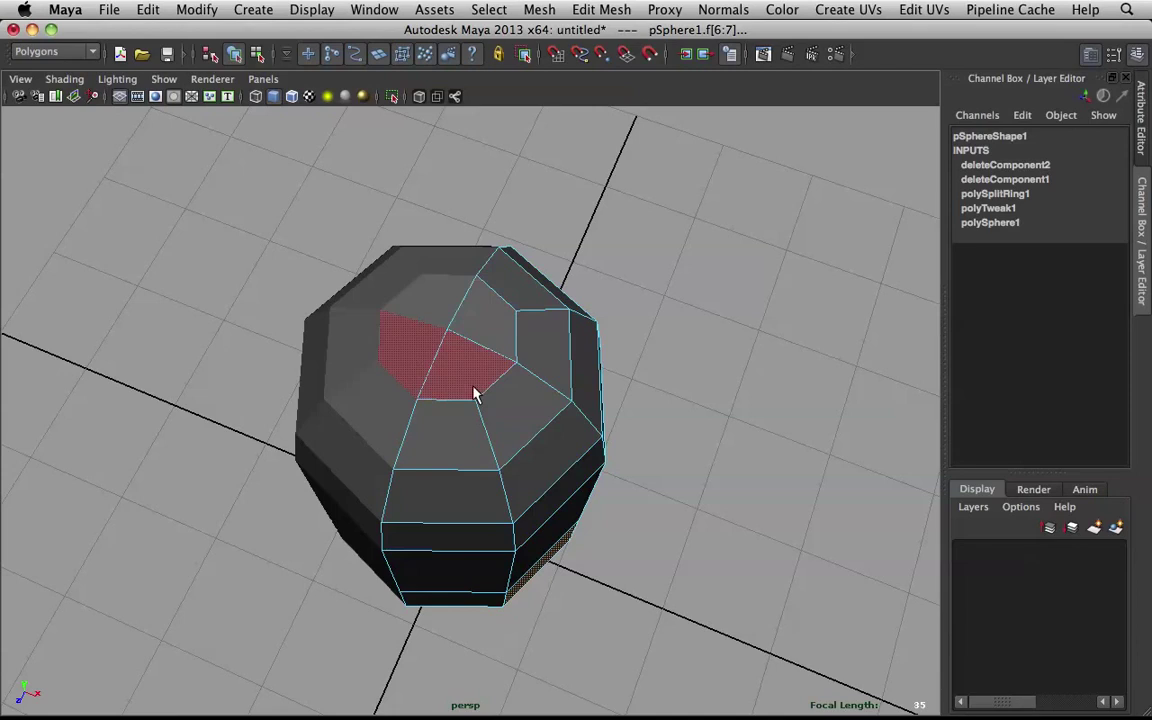
alt+drag(587, 383, 527, 437)
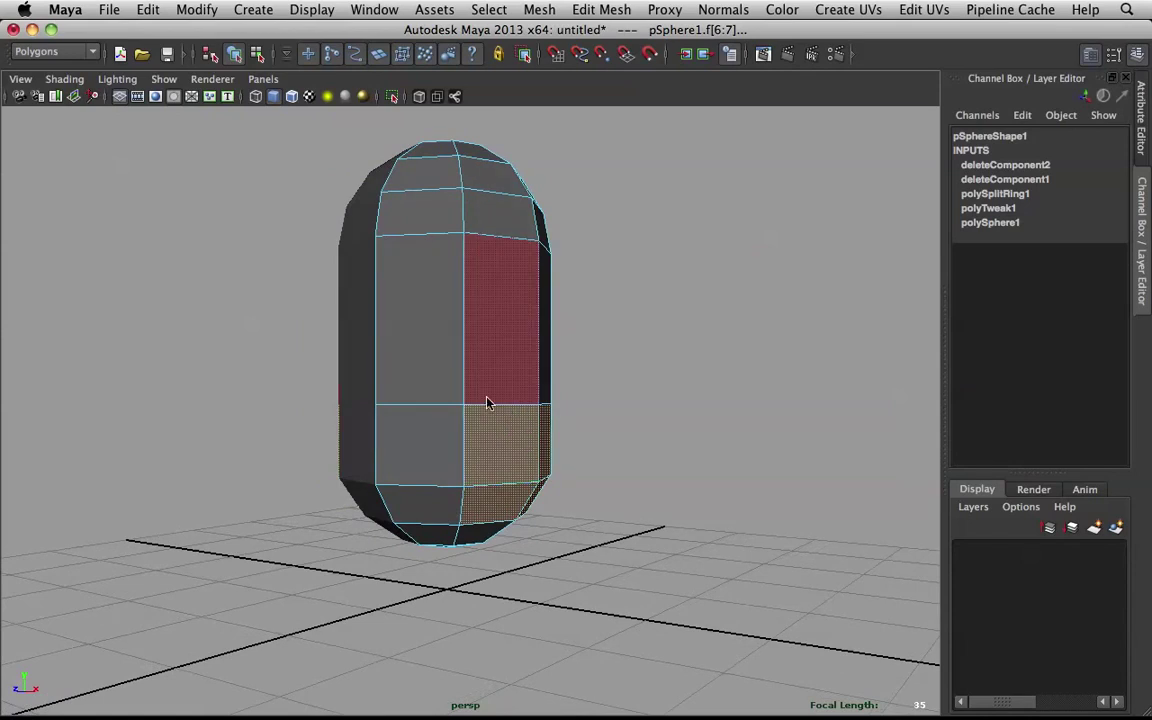
right_drag(486, 389, 568, 367)
click(578, 379)
click(490, 431)
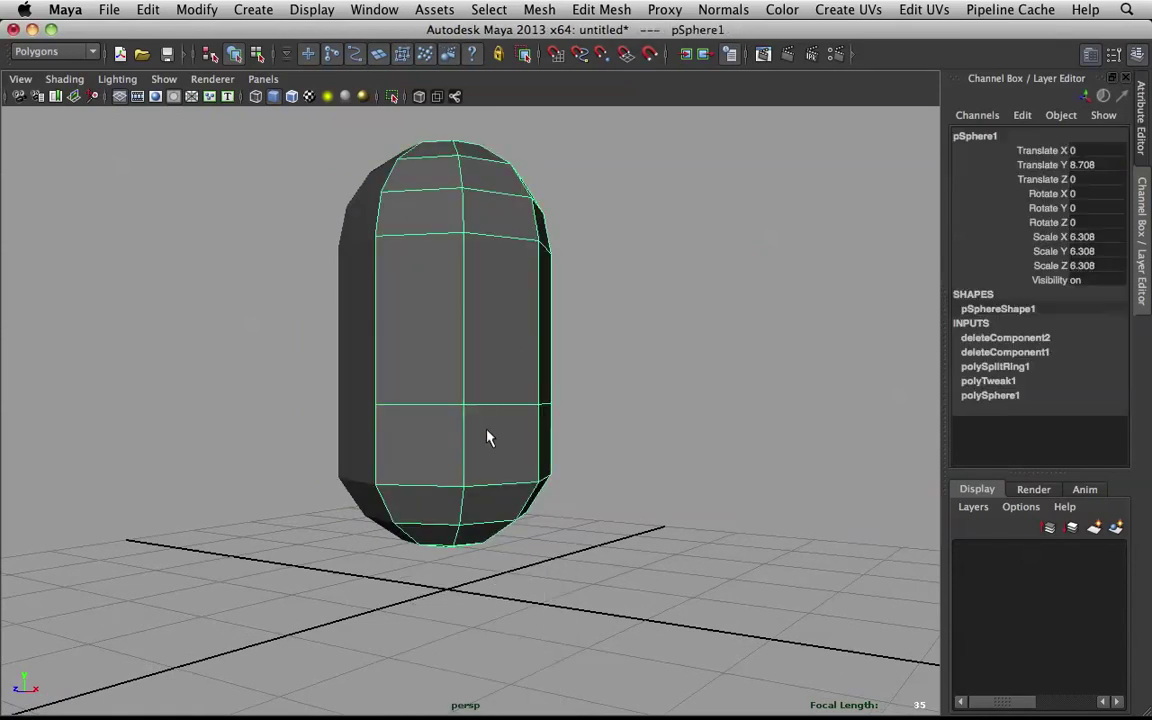
alt+drag(488, 431, 528, 417)
alt+drag(697, 390, 529, 348)
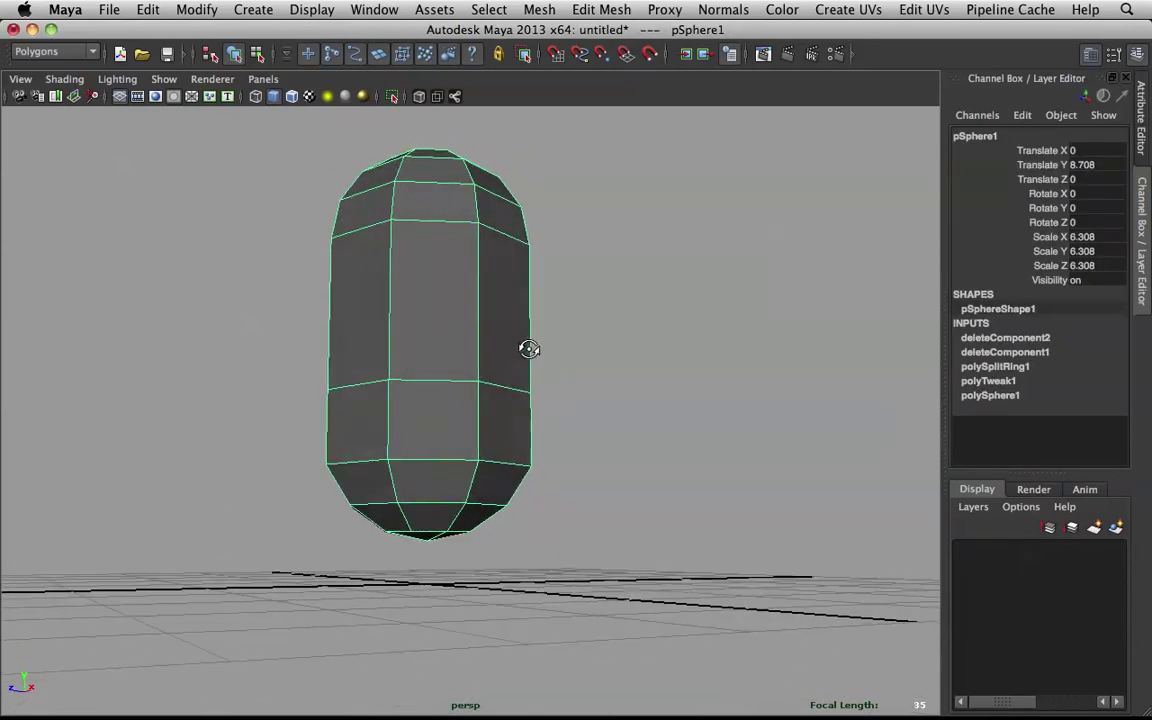
Create a polygon cylinder for the arm and place it beside the capsule at about X 10.321, Y 6.604
click(254, 10)
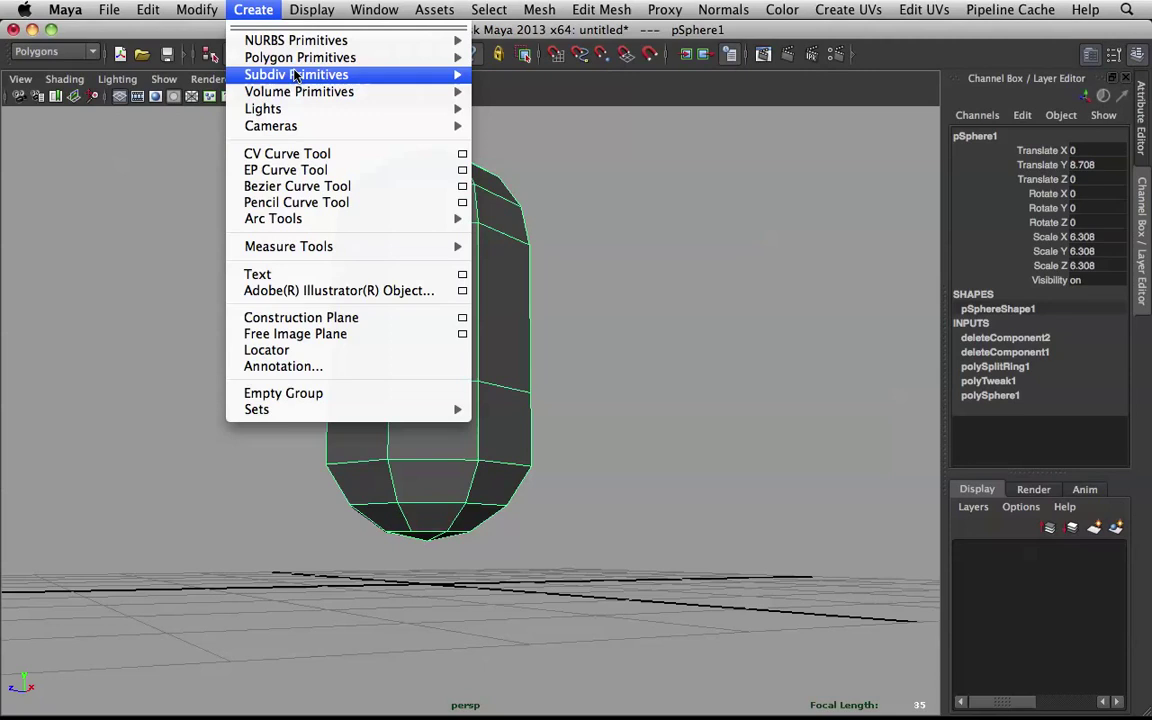
mouse_move(338, 57)
click(547, 99)
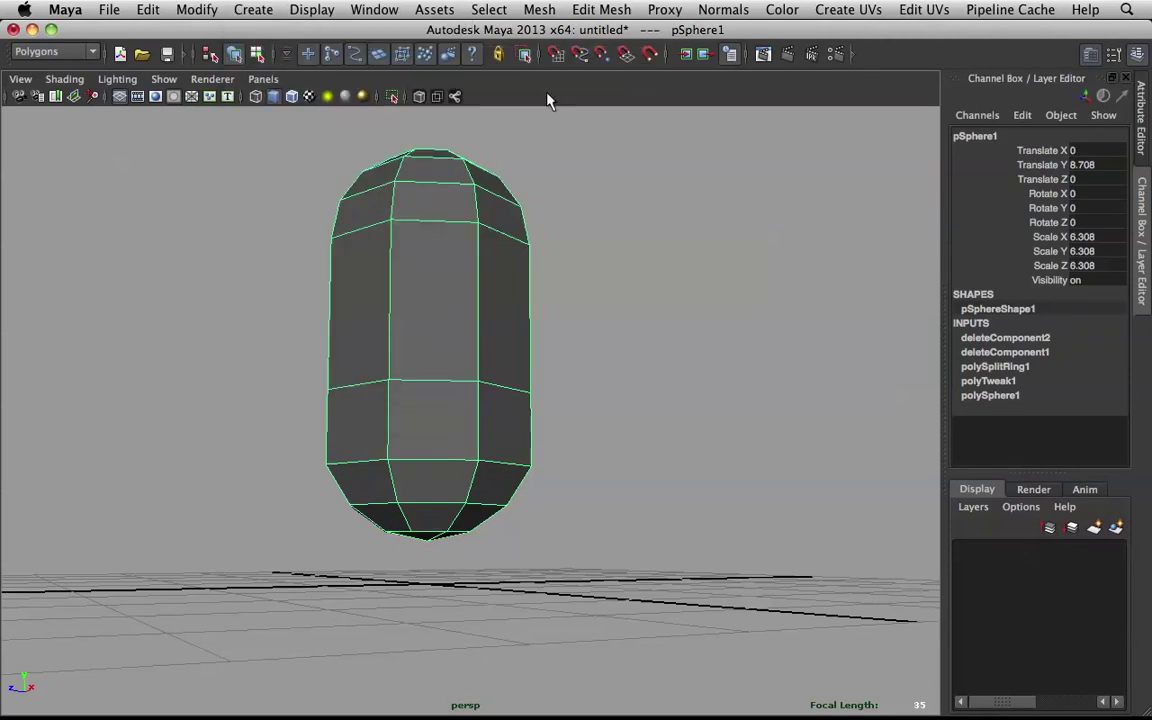
alt+drag(476, 481, 535, 525)
drag(514, 608, 700, 609)
drag(645, 548, 651, 417)
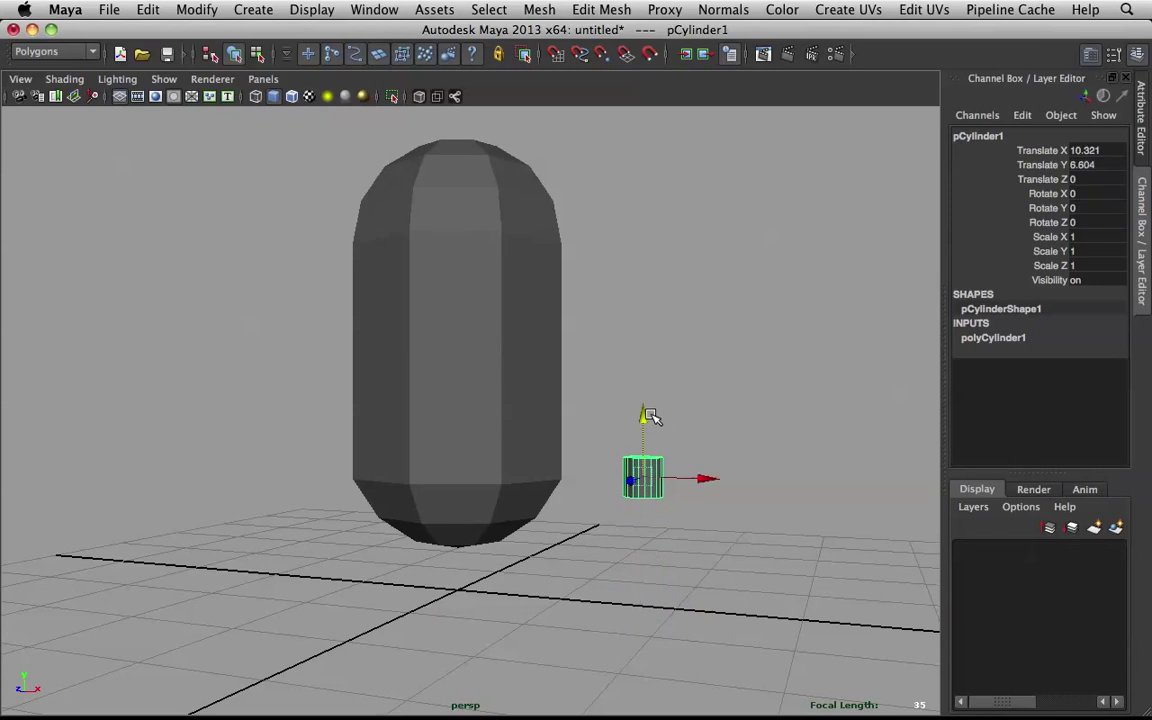
Set the cylinder's Rotate Z to 90 so it lies horizontally
click(1089, 223)
text(9)
key(Return)
alt+drag(771, 384, 753, 391)
Try 6 axis subdivisions on the cylinder, check its end cap, and raise Subdivisions Axis to 8
click(1000, 338)
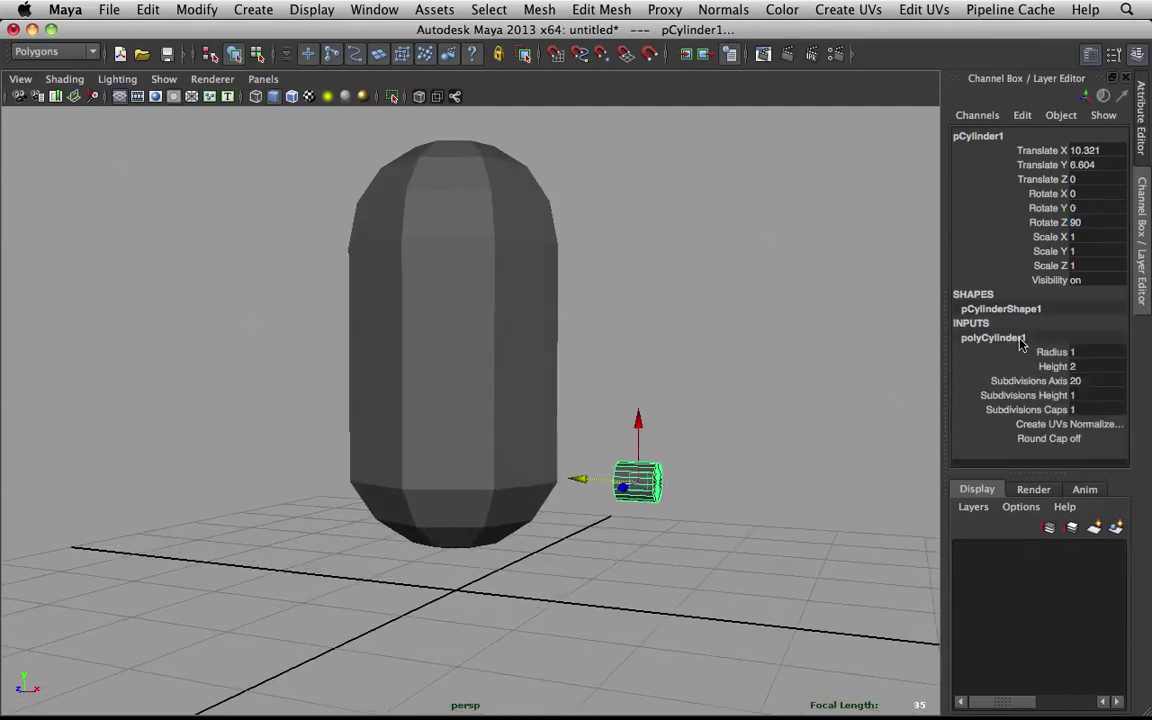
double_click(1090, 381)
text(6)
key(Return)
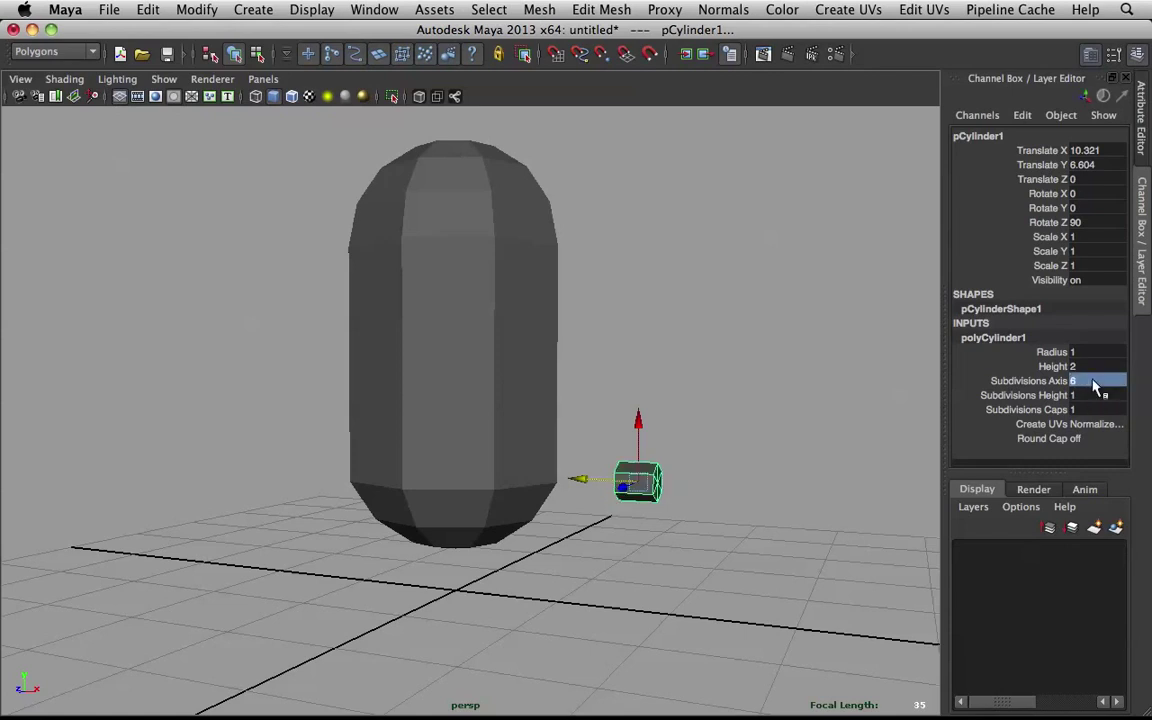
alt+drag(888, 408, 1086, 404)
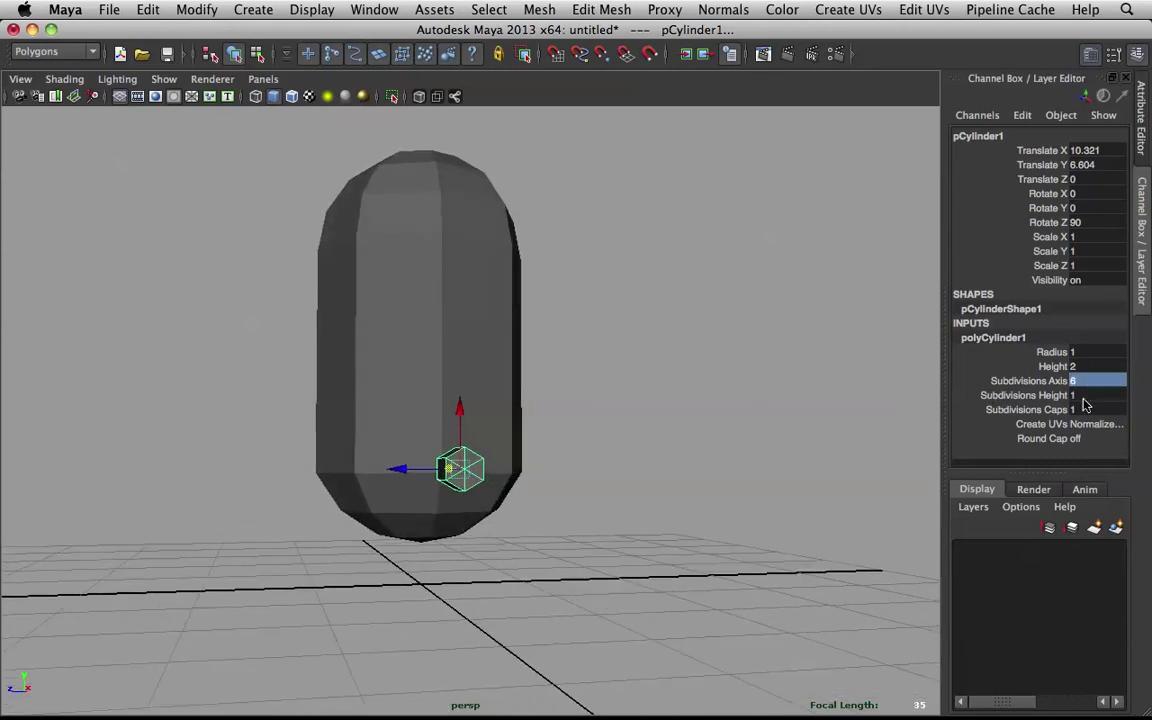
double_click(1090, 386)
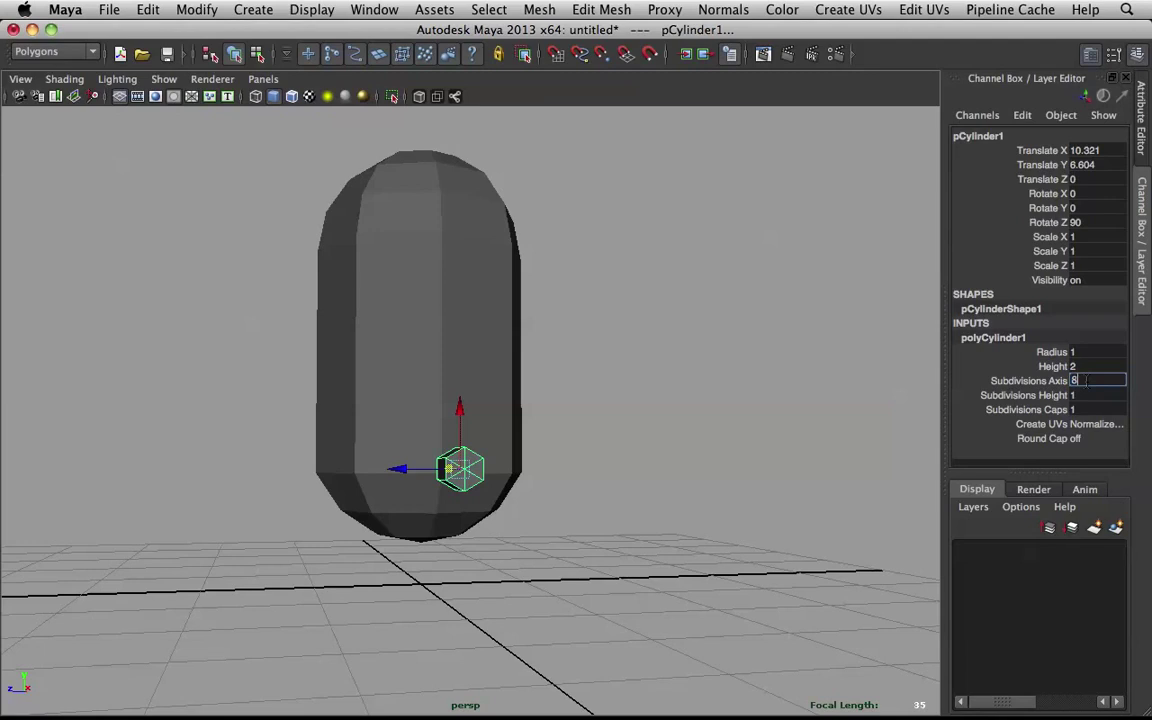
key(Return)
scroll(609, 427, up, 4)
alt+drag(609, 427, 684, 445)
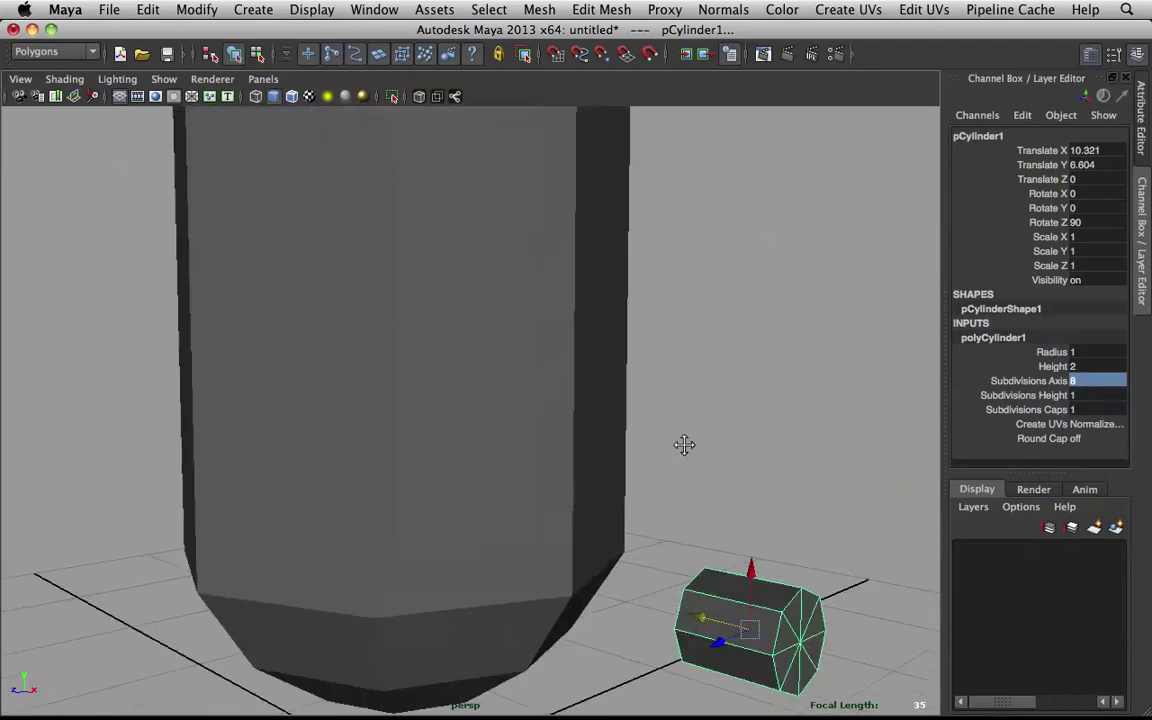
alt+middle_drag(684, 445, 630, 318)
Try smoothing only the positive X half of the capsule and undo it
click(509, 401)
scroll(509, 401, down, 4)
alt+drag(509, 398, 457, 325)
key(q)
scroll(470, 380, down, 3)
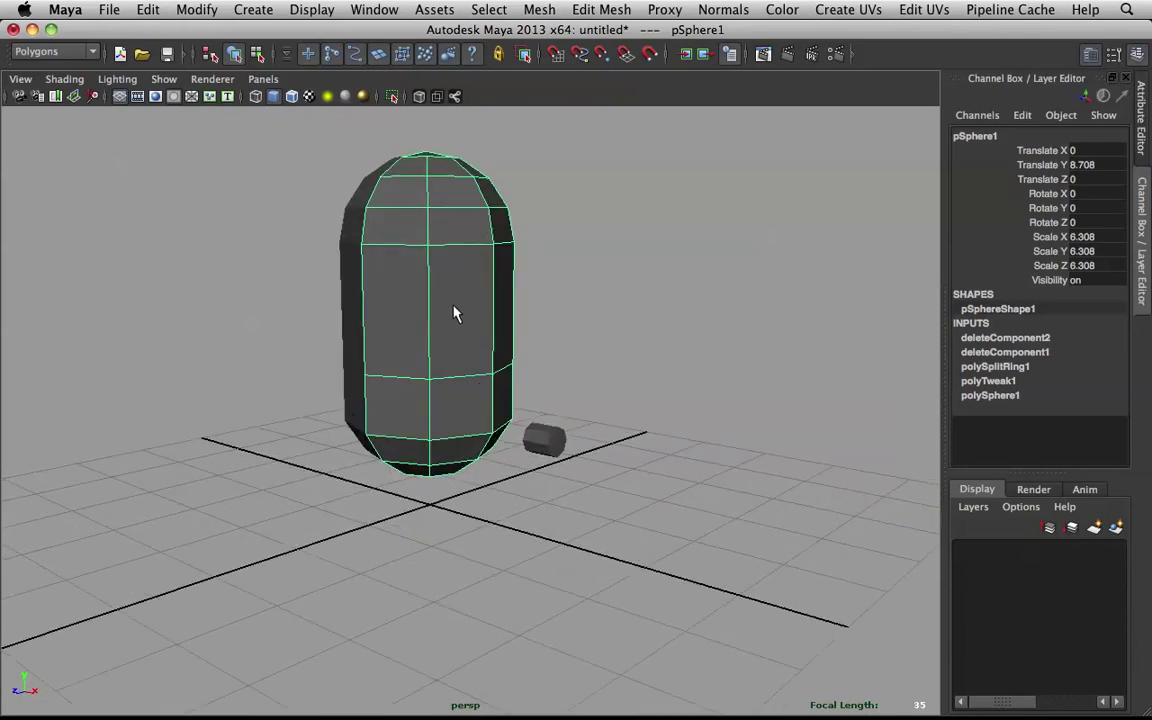
shift+right_click(453, 305)
shift+right_drag(453, 302, 456, 390)
alt+drag(648, 300, 515, 340)
key(z)
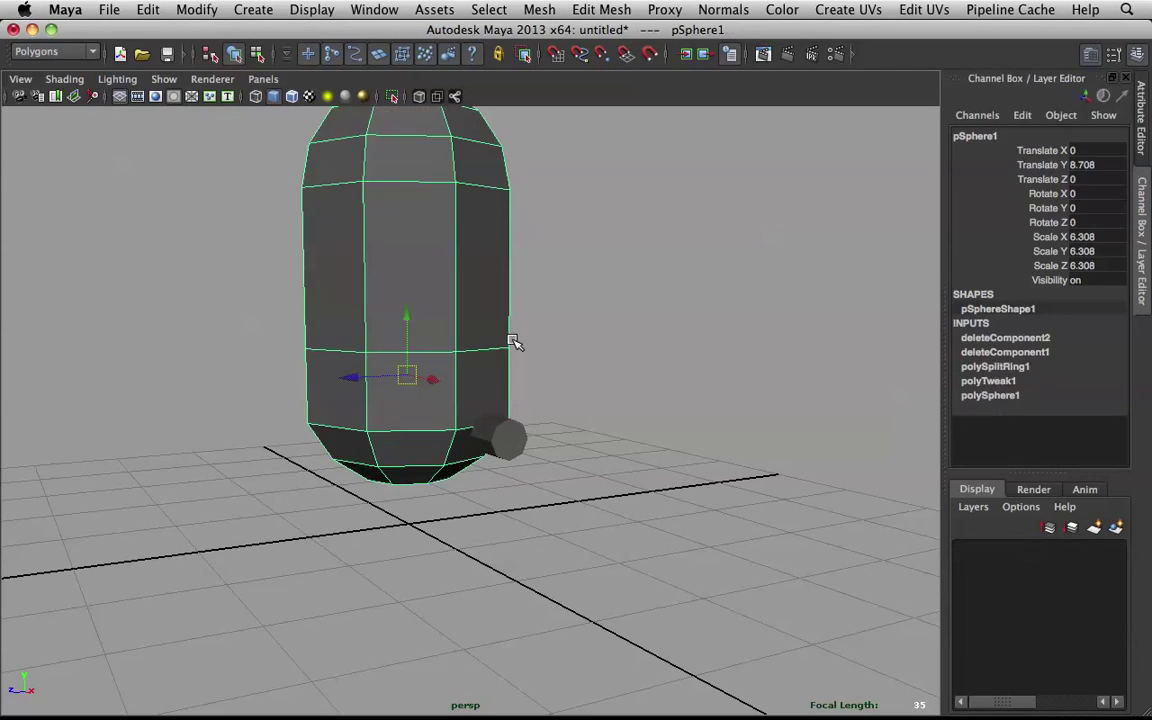
Select both capsule halves, picking the mirrored one last, and combine them into a single mesh
alt+drag(441, 362, 483, 330)
shift+click(436, 341)
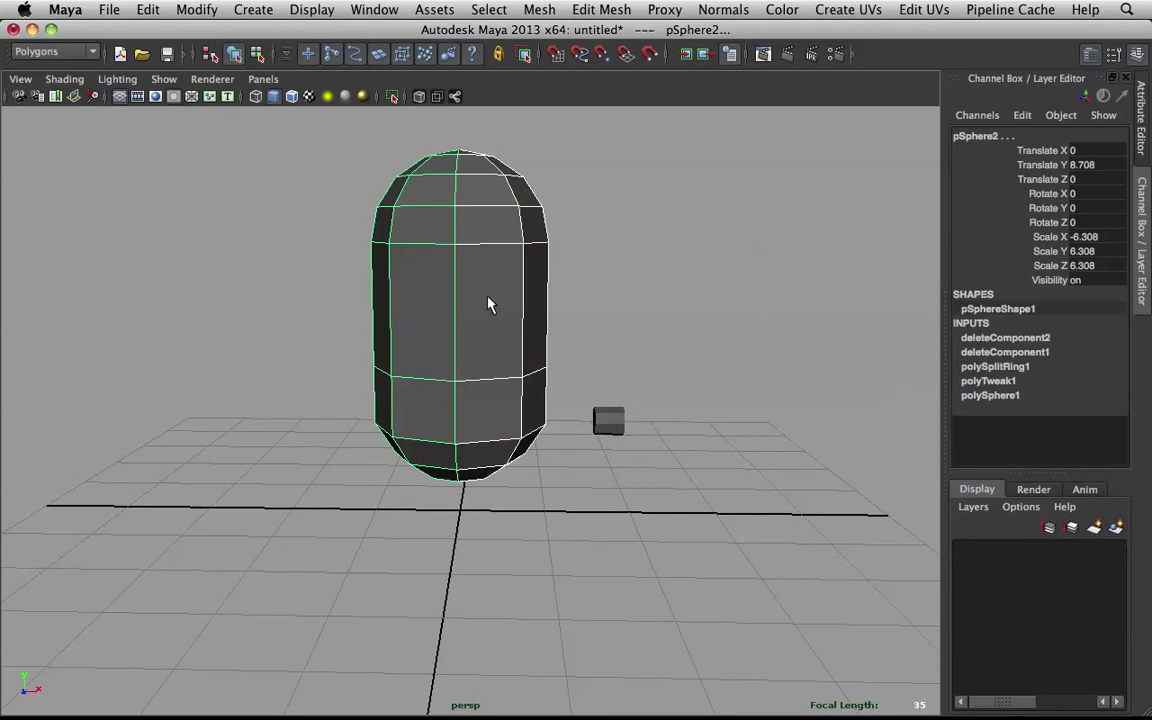
click(487, 304)
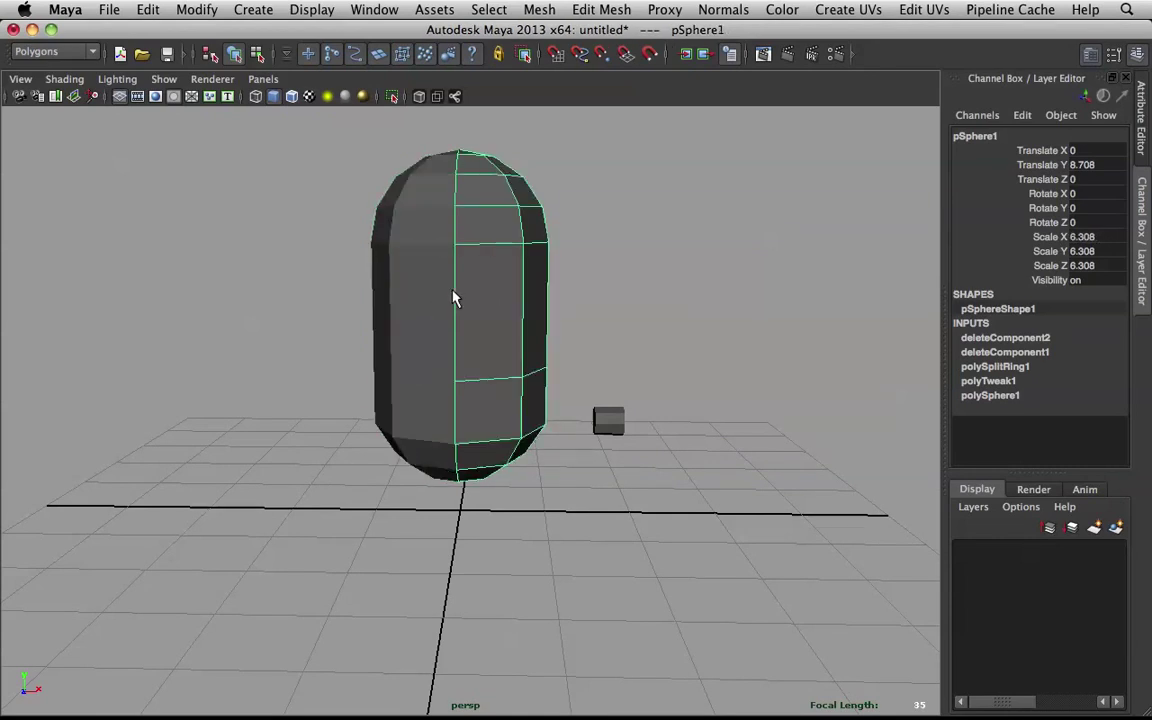
shift+click(420, 291)
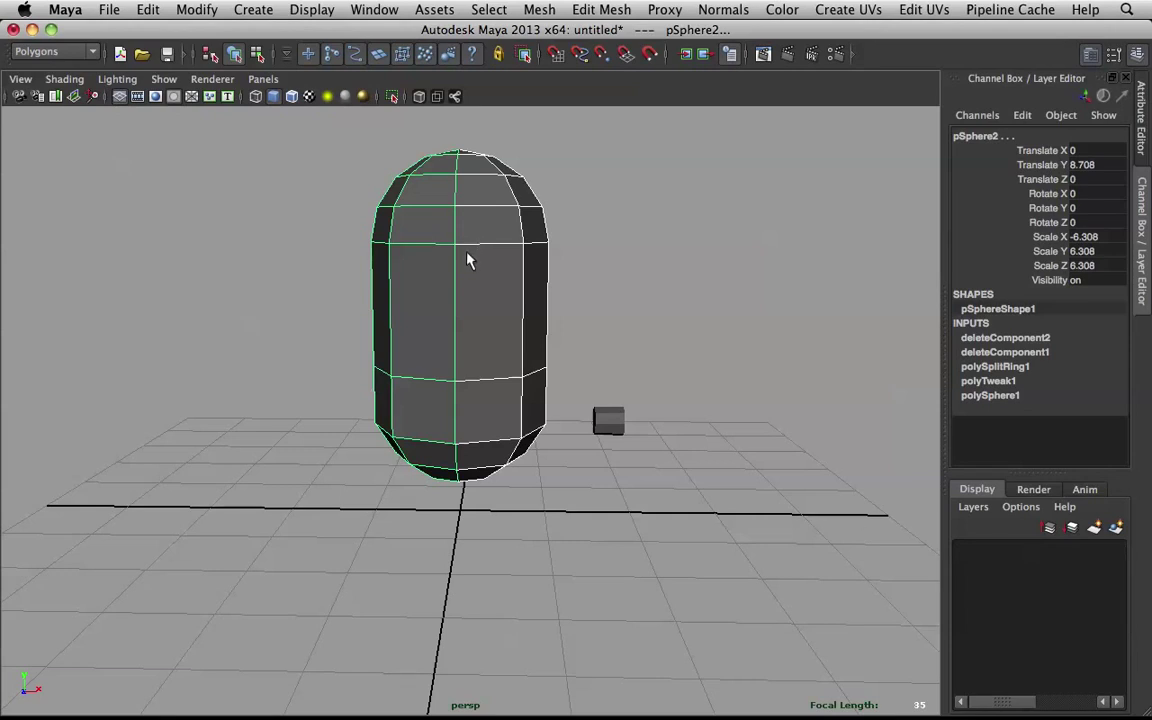
shift+right_click(467, 257)
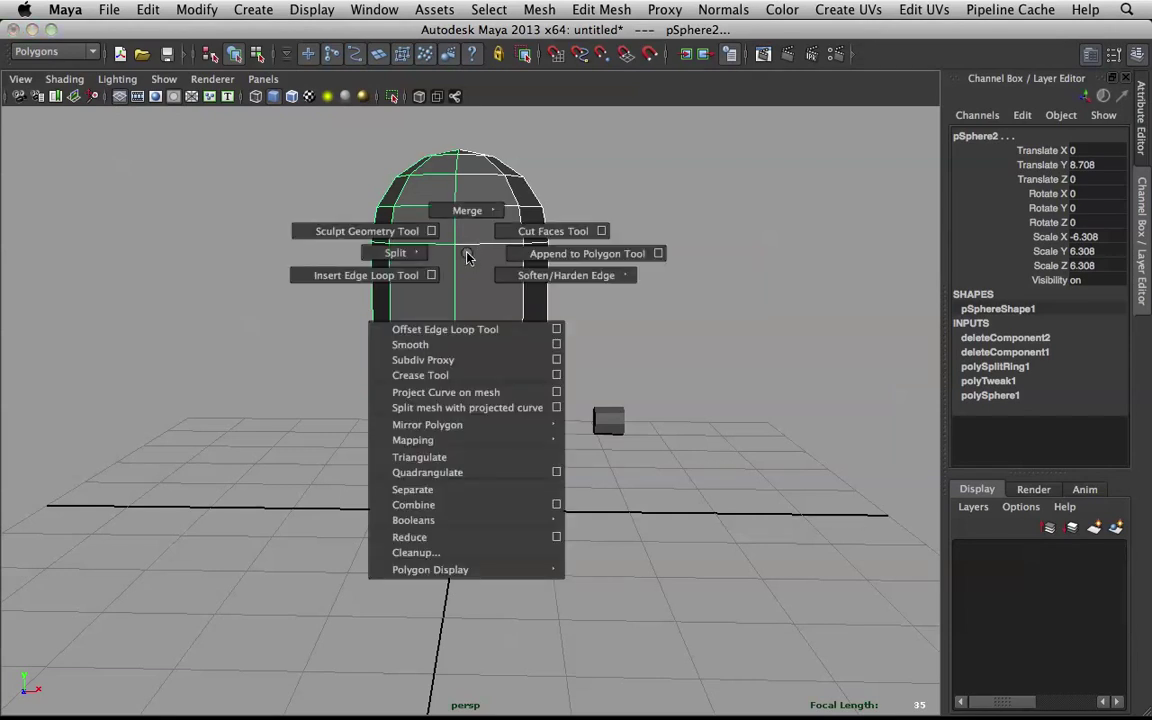
click(474, 505)
Select all vertices along the combined body's centre seam and merge them
right_drag(483, 292, 488, 267)
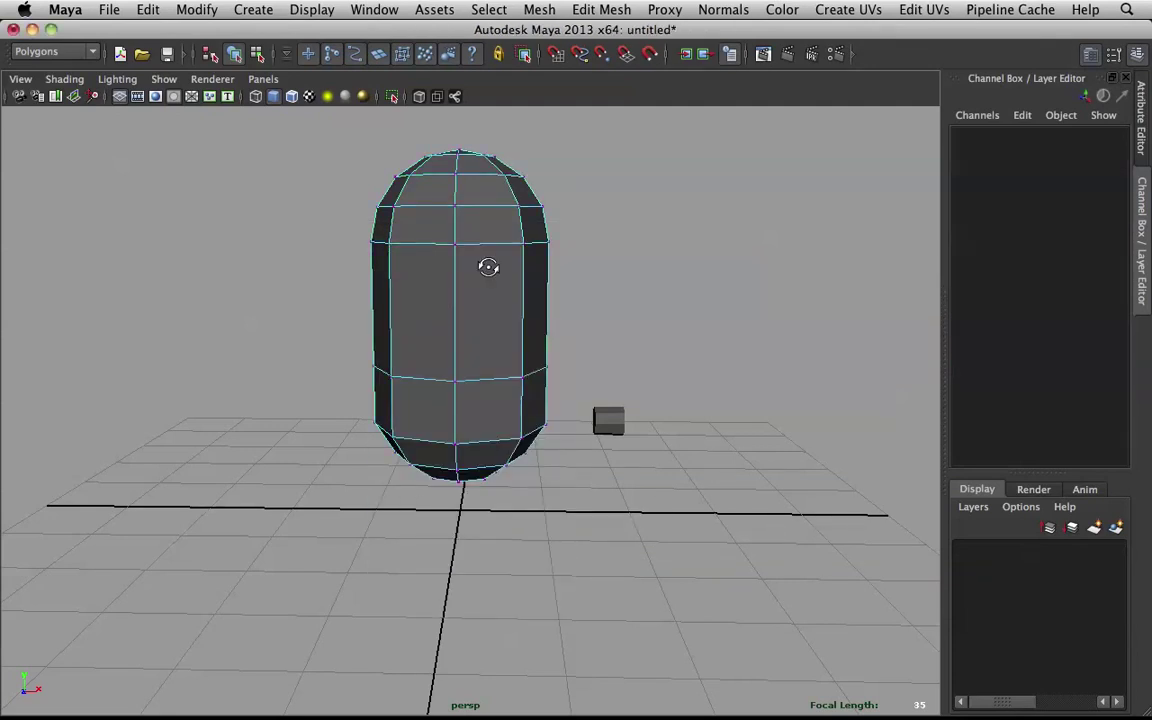
alt+drag(488, 267, 496, 262)
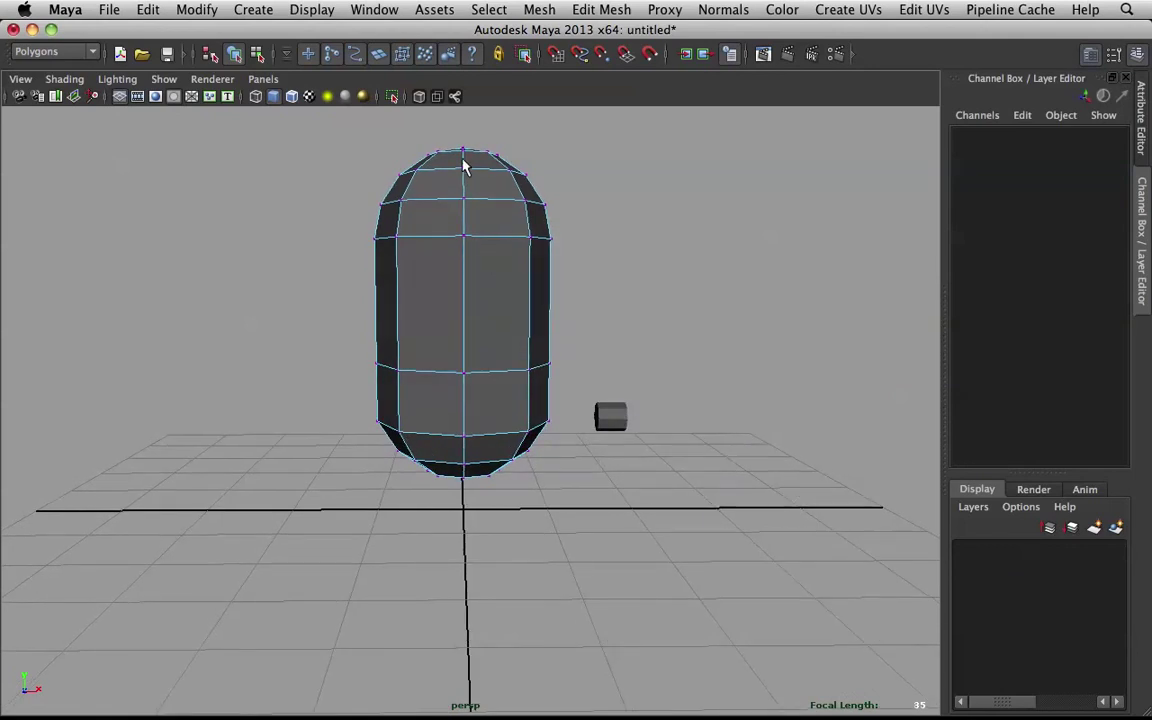
drag(481, 341, 763, 419)
shift+right_drag(483, 273, 548, 204)
alt+drag(555, 213, 418, 203)
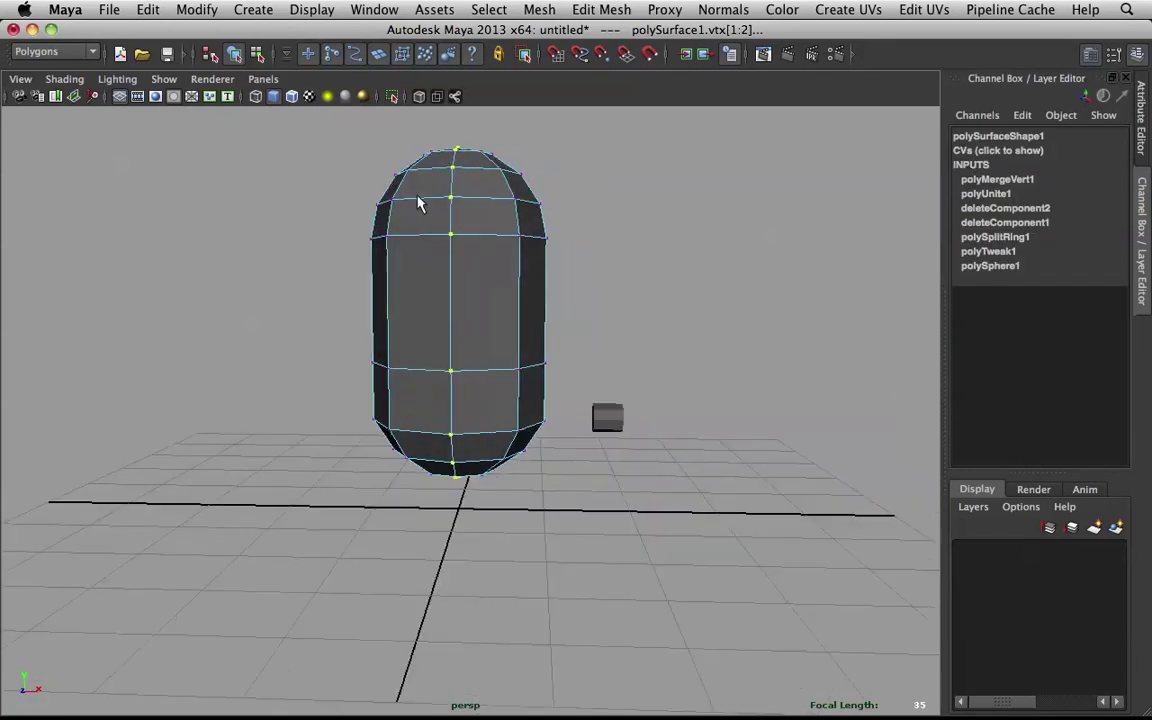
Return the body to object mode, inspect it in smooth preview and switch back to the low-resolution display
right_drag(418, 203, 571, 134)
click(463, 221)
click(590, 247)
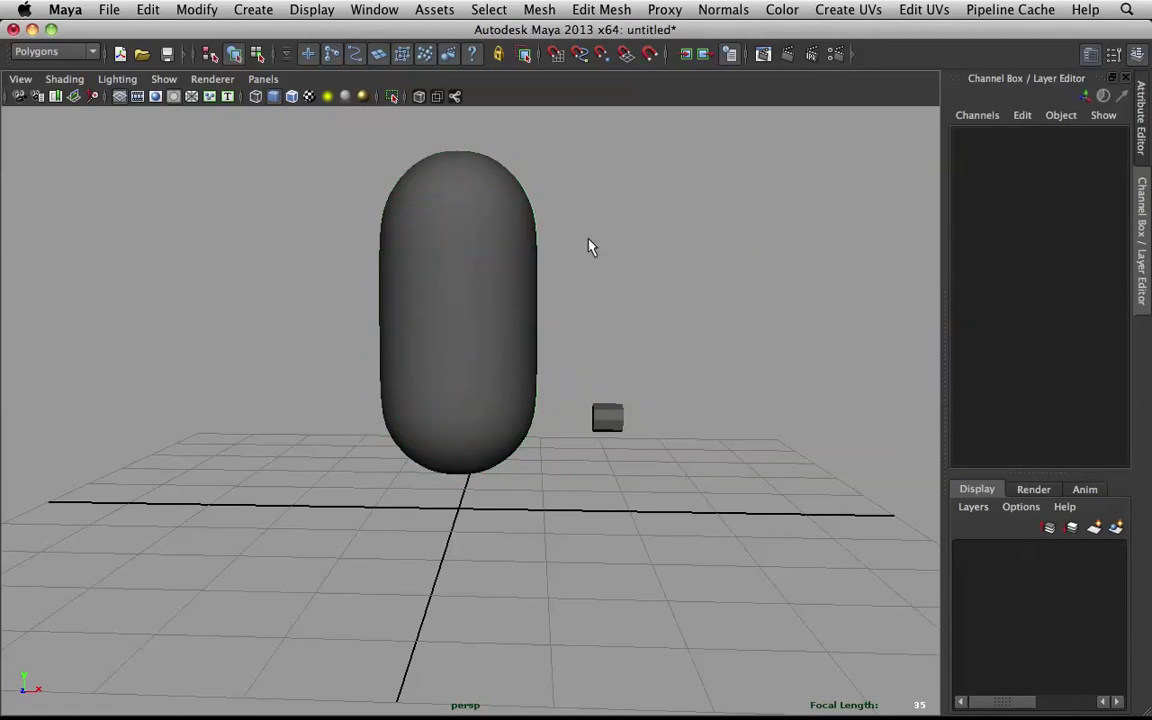
alt+drag(590, 247, 469, 276)
click(469, 276)
key(1)
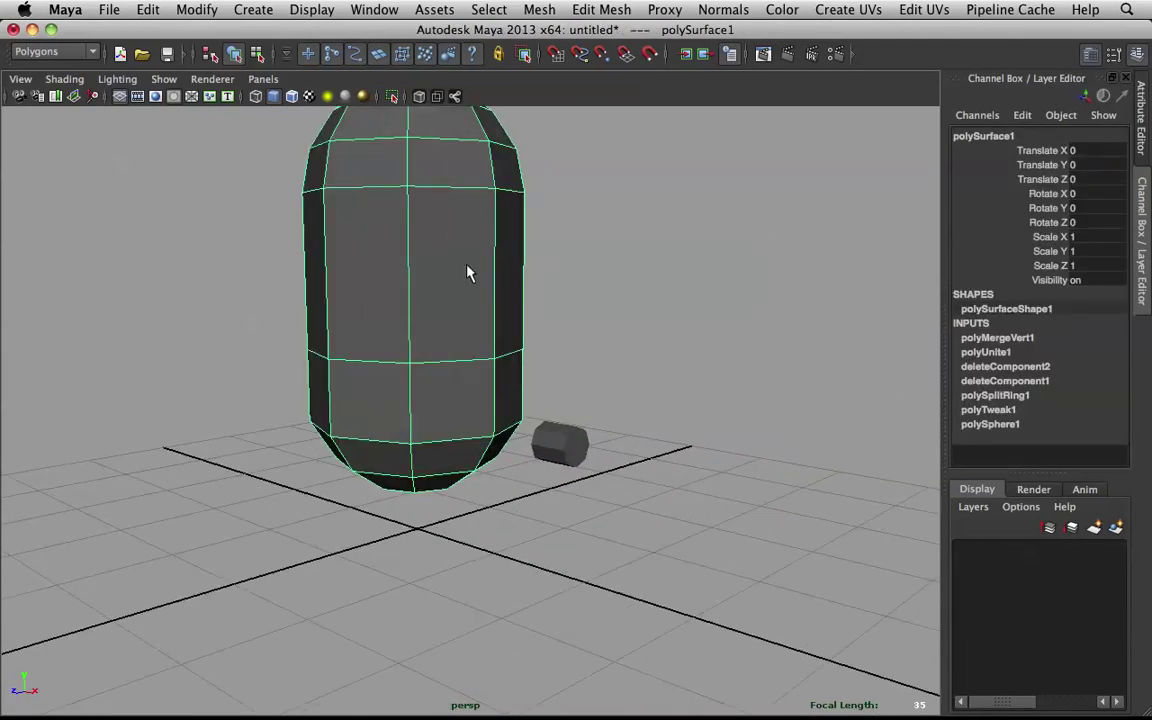
Apply Smooth to the combined body mesh and inspect the denser topology
shift+right_drag(467, 266, 473, 358)
scroll(617, 271, down, 5)
alt+drag(617, 271, 545, 319)
click(515, 303)
scroll(553, 337, up, 3)
click(530, 407)
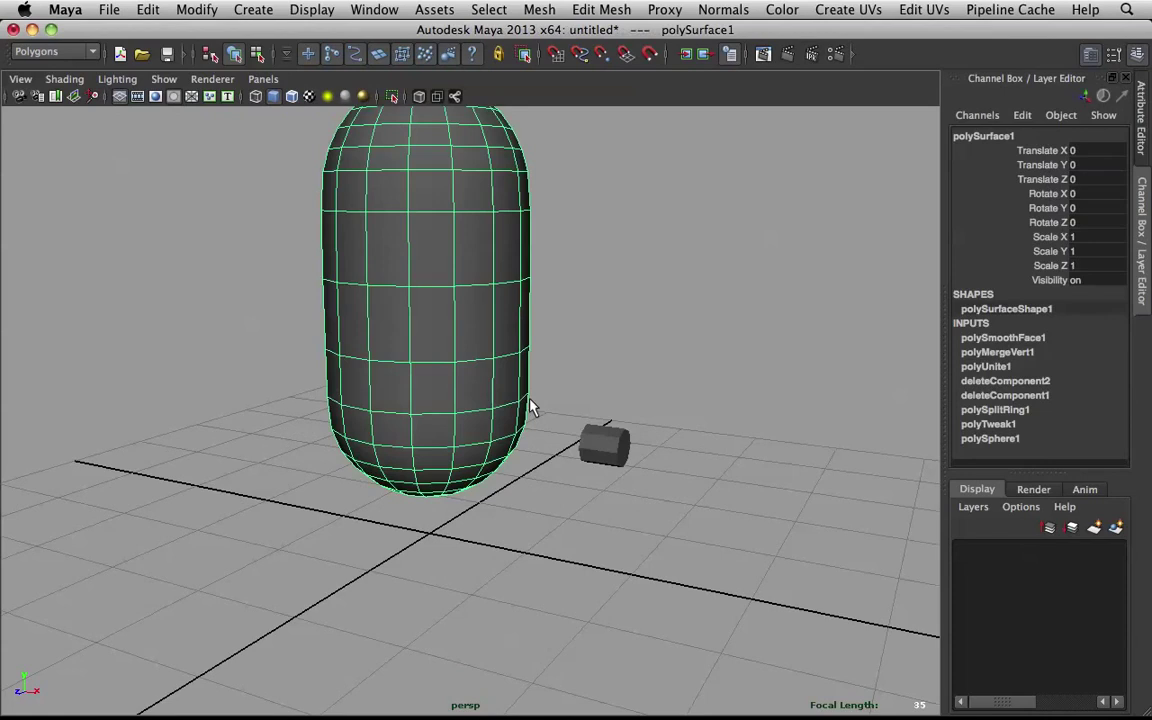
alt+drag(530, 407, 436, 362)
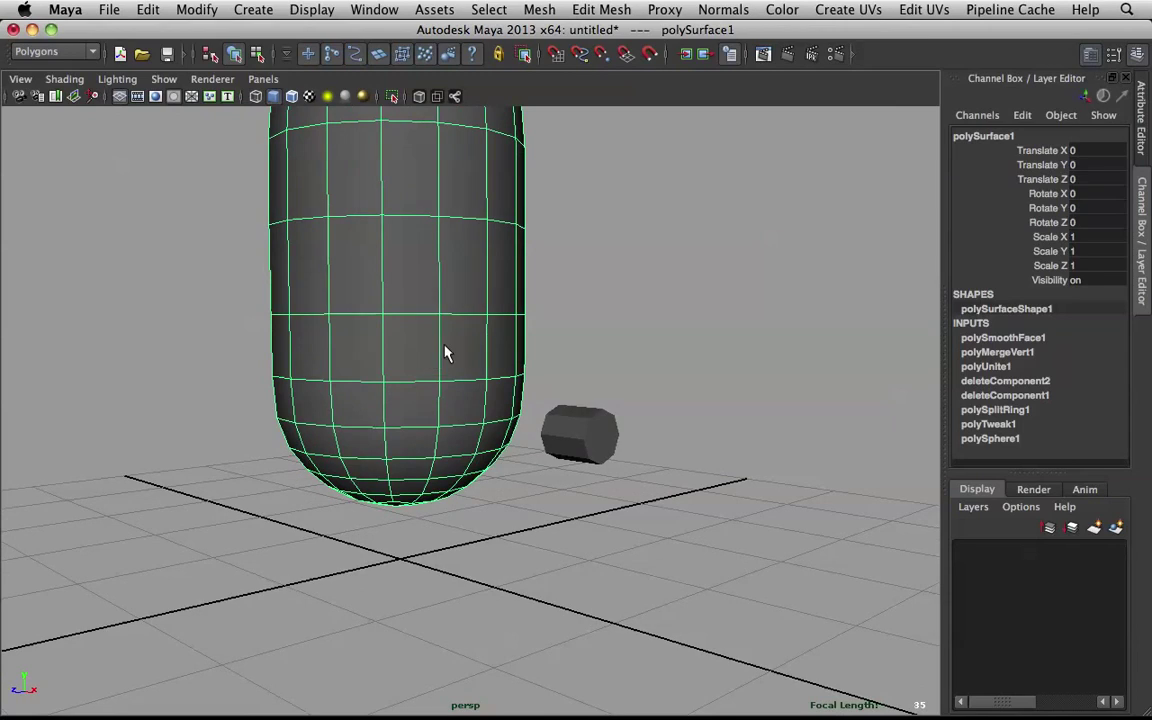
In the front view, move the cylinder against the body's side at about X 7.078, Y 7.019 and scale it uniformly to about 1.24
shift+right_click(437, 272)
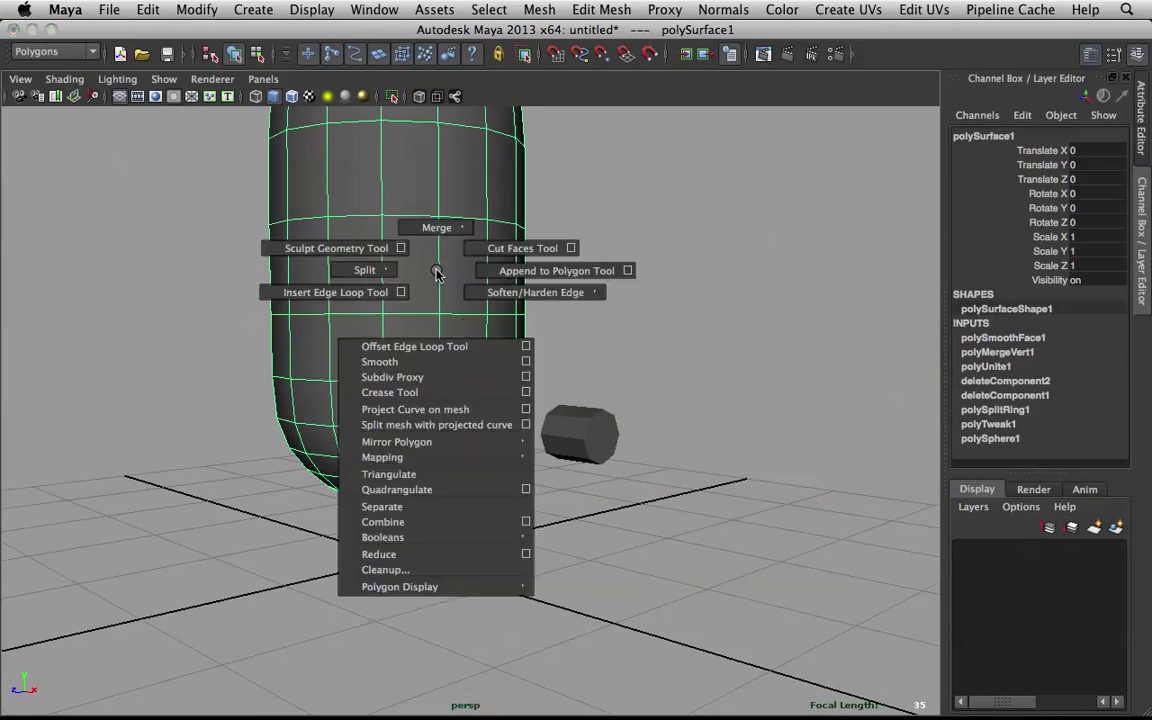
click(561, 449)
alt+drag(561, 449, 609, 424)
key(w)
key(q)
key(space)
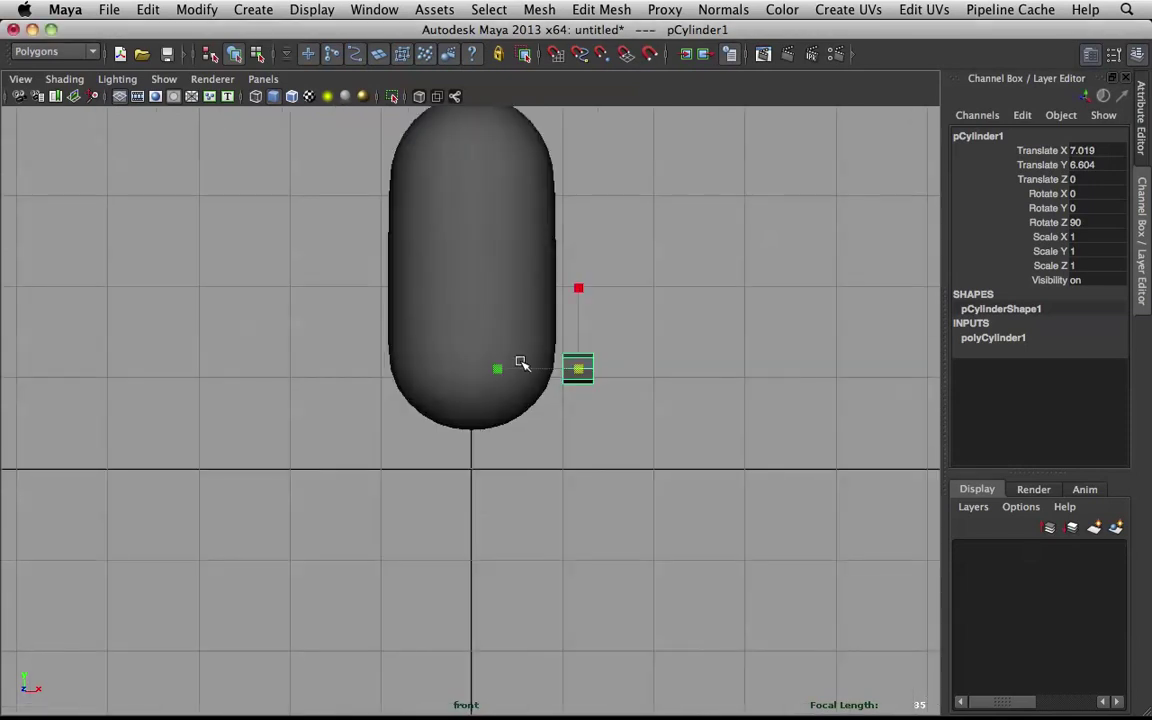
mouse_move(568, 377)
mouse_down()
mouse_move(584, 375)
mouse_move(579, 365)
mouse_up()
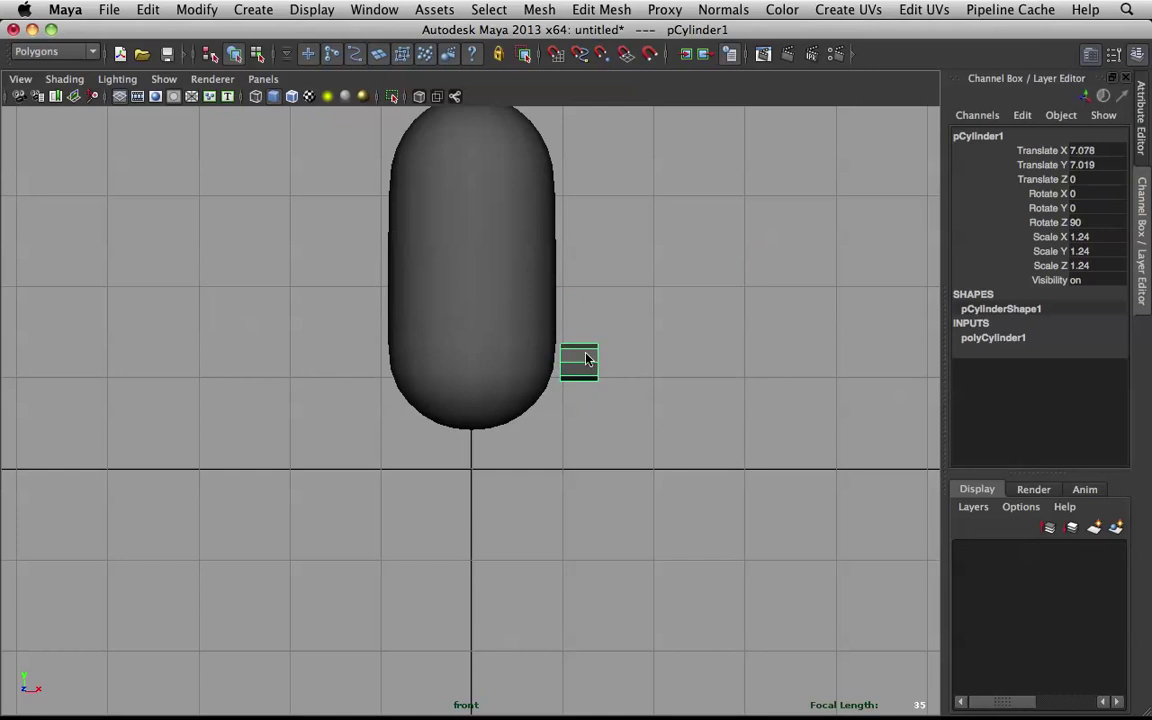
Show the cylinder in smooth preview and delete the cap faces on its end nearest the body
scroll(612, 348, up, 4)
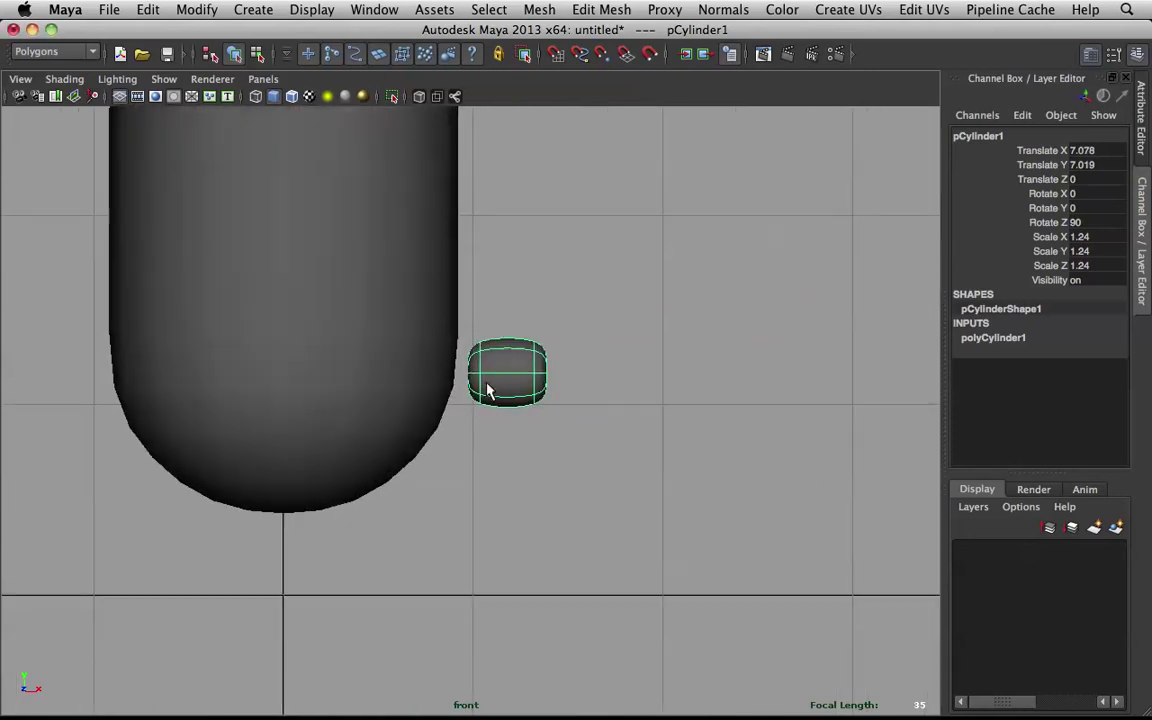
scroll(489, 389, up, 3)
right_drag(522, 366, 522, 398)
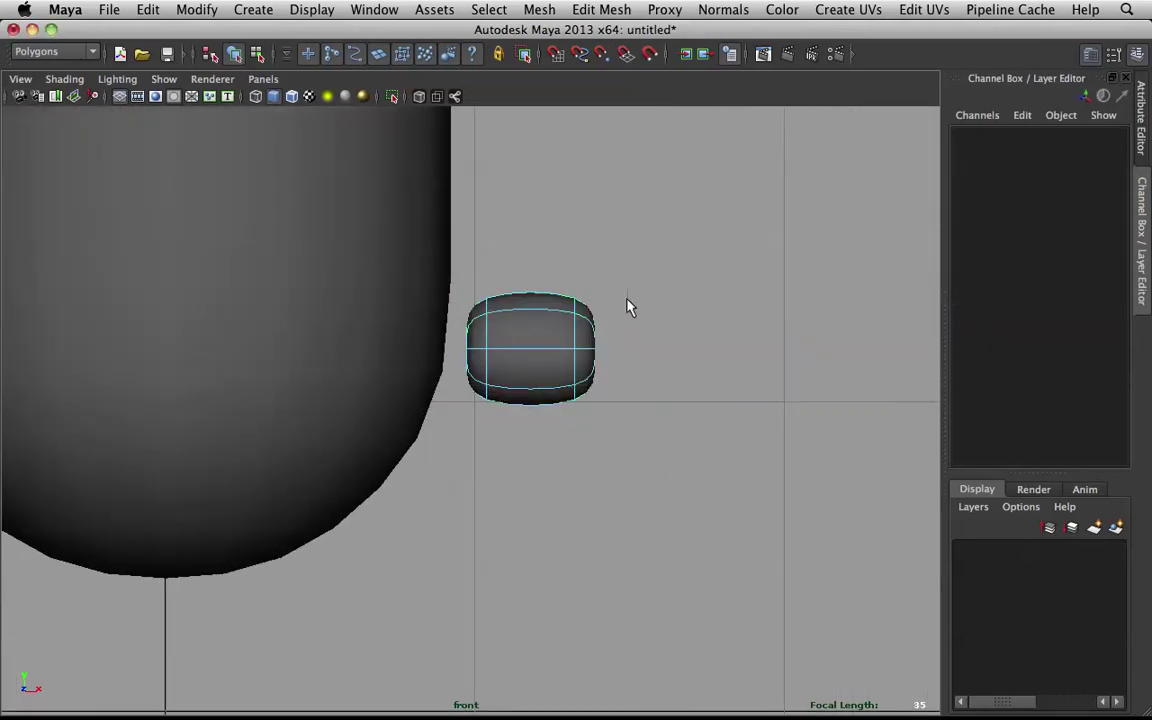
drag(589, 382, 589, 386)
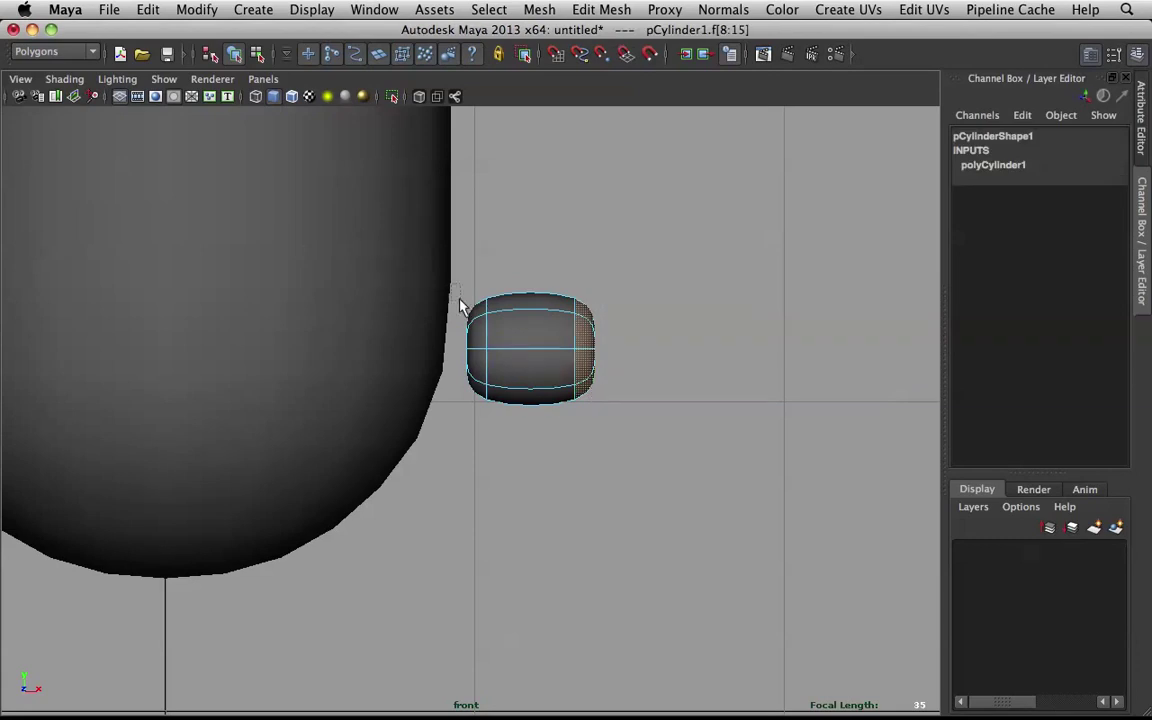
shift+drag(478, 395, 478, 407)
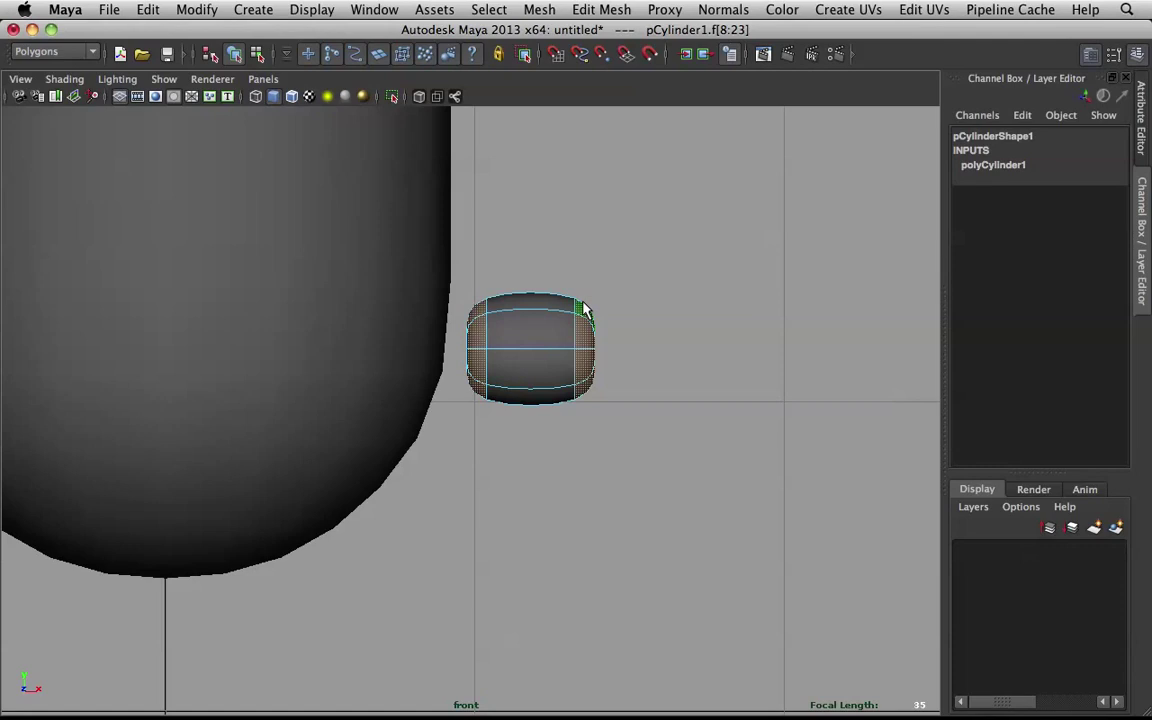
key(Delete)
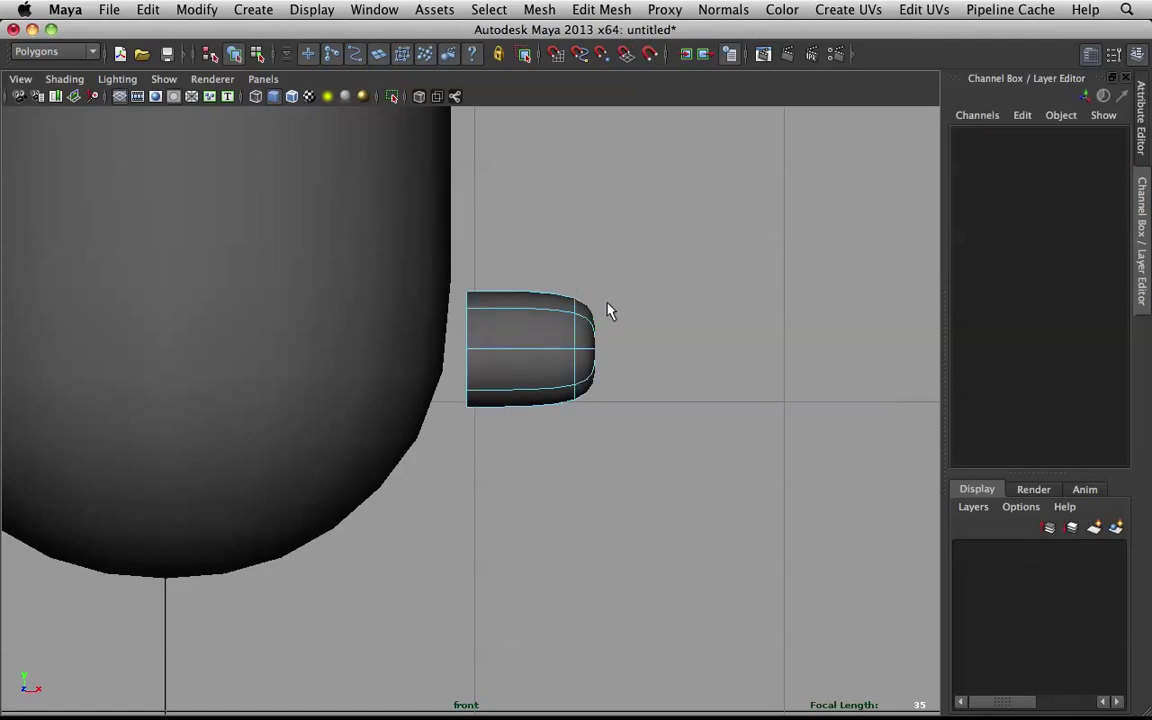
Extrude the end-cap faces of the cylinder farthest from the body outward to lengthen it into an arm
drag(633, 296, 586, 404)
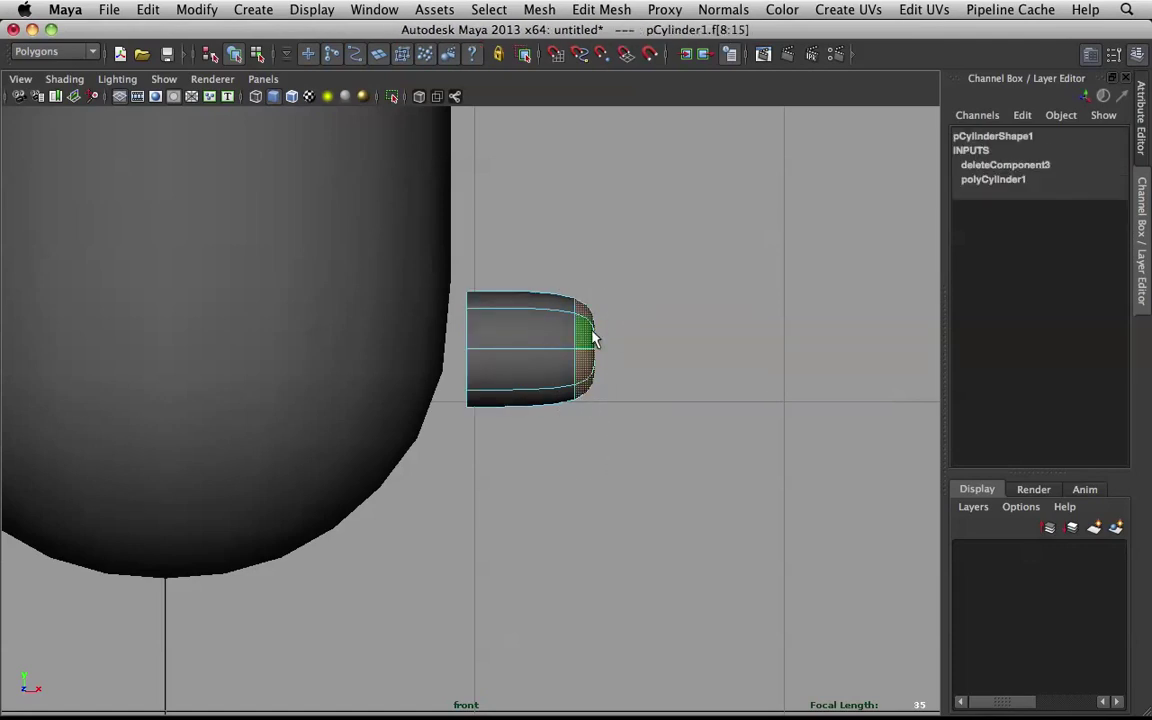
key(1)
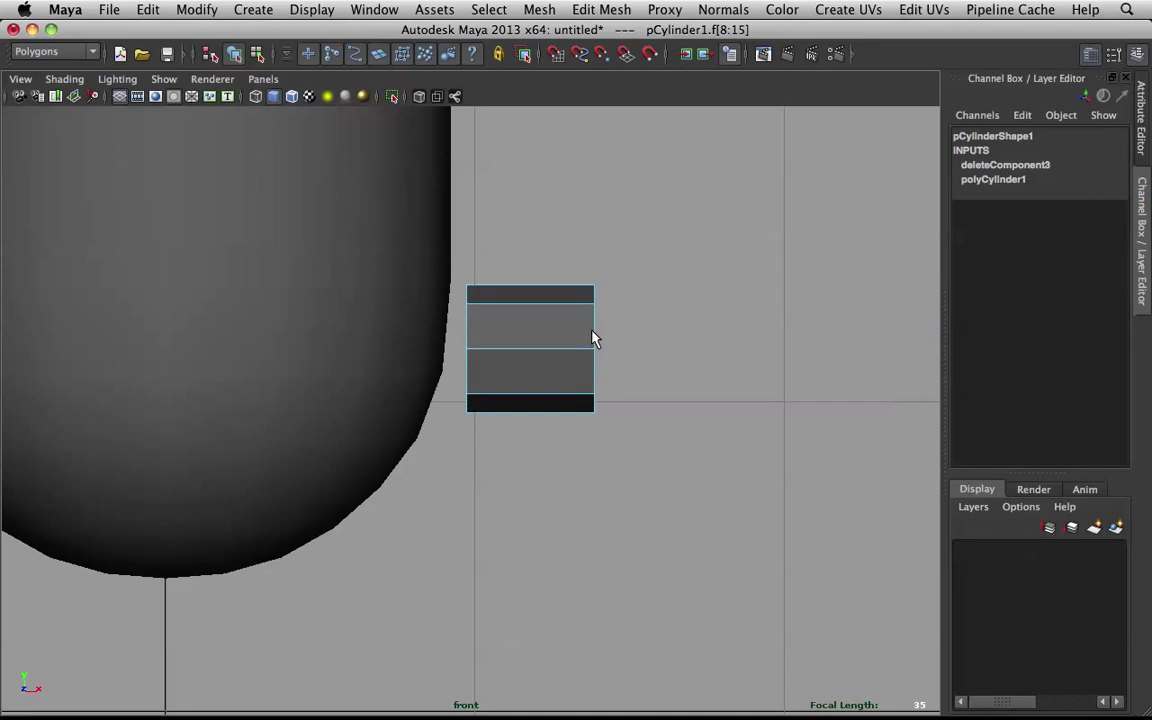
shift+right_drag(588, 335, 568, 372)
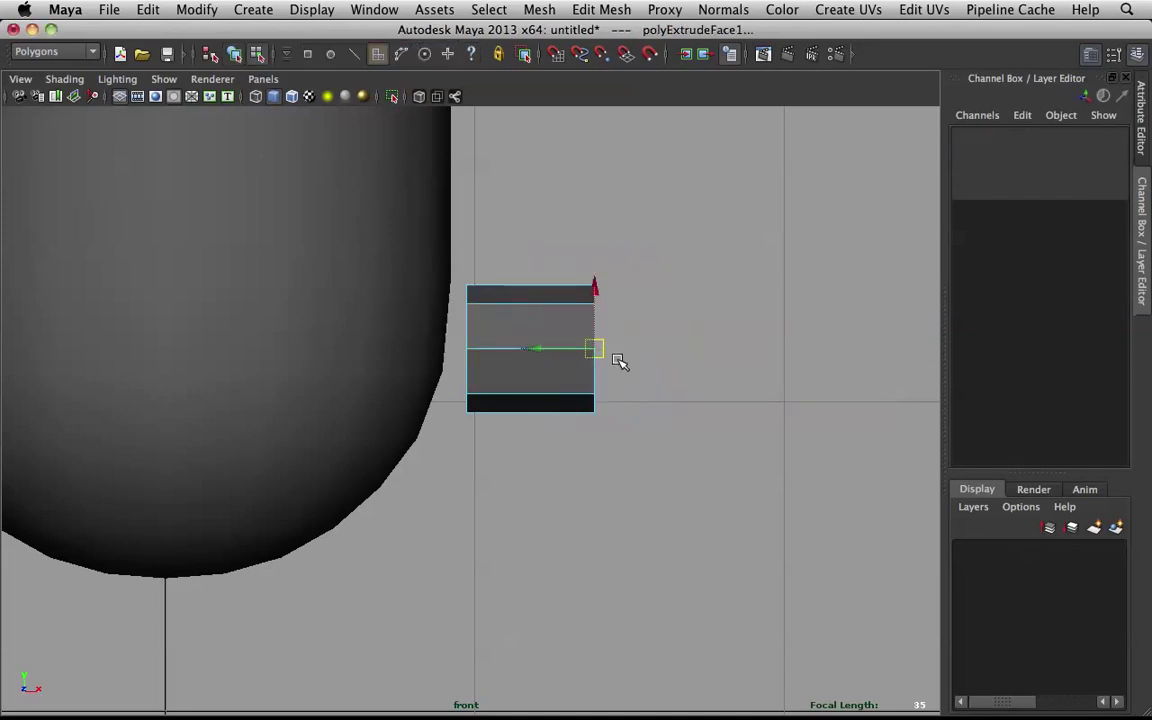
drag(555, 350, 699, 355)
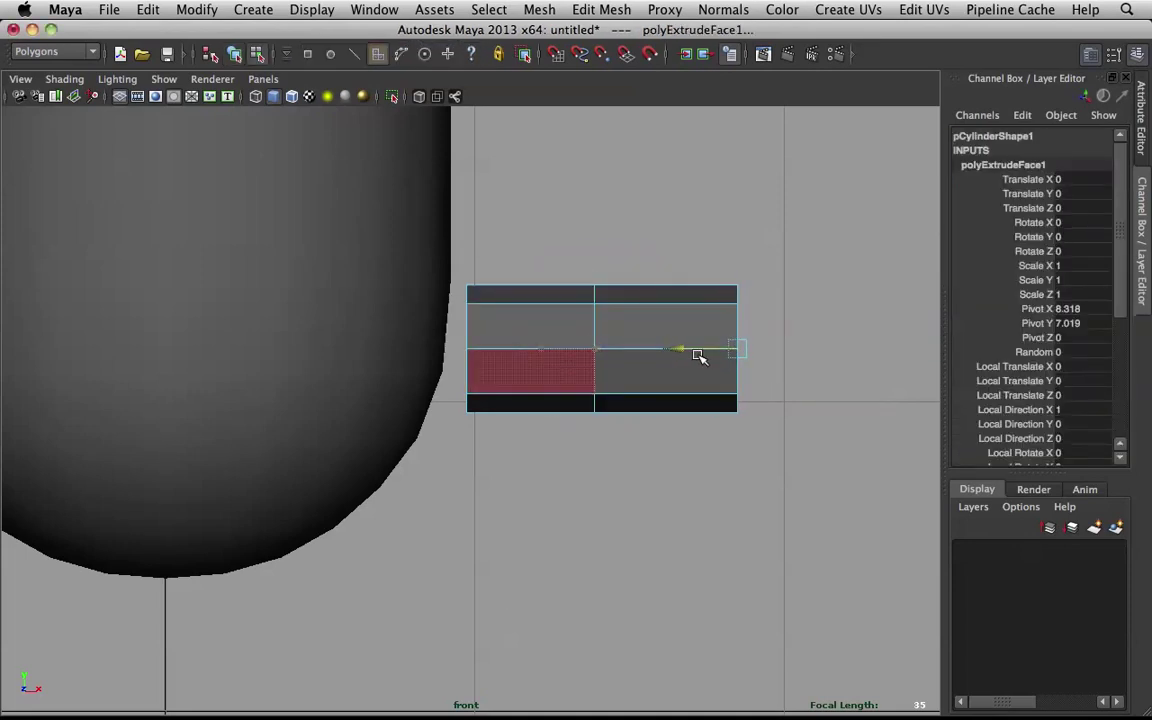
scroll(699, 357, down, 3)
alt+middle_drag(699, 359, 615, 409)
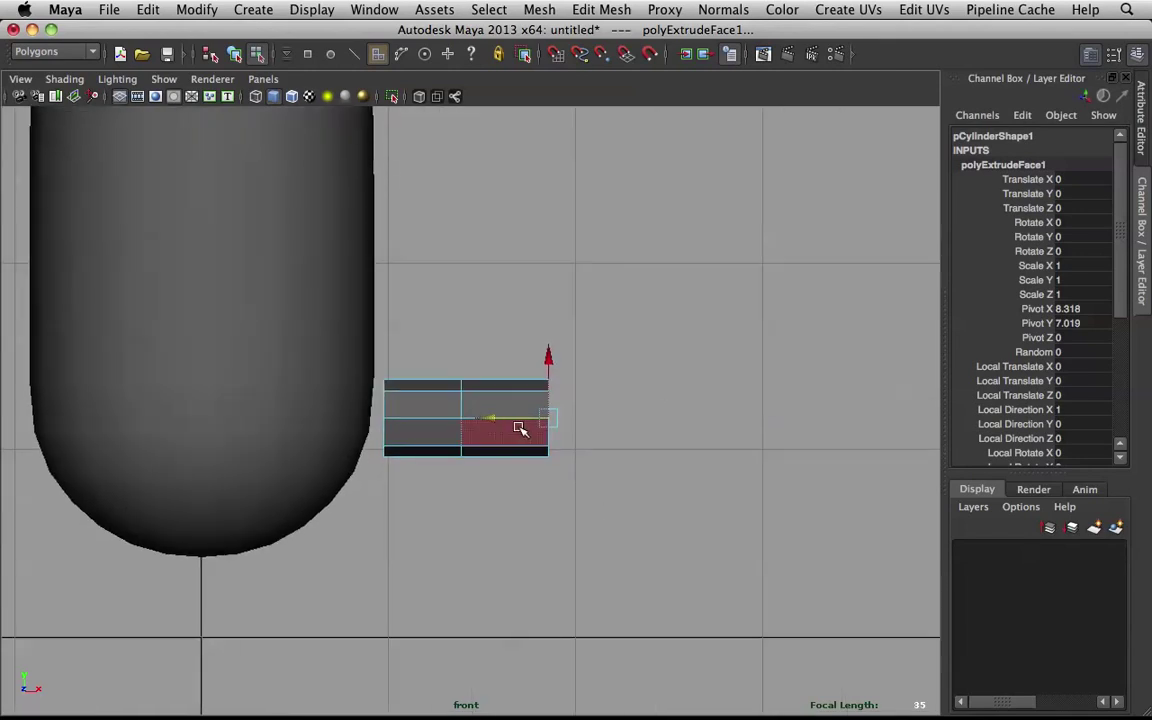
drag(507, 419, 617, 425)
scroll(458, 406, down, 4)
alt+middle_drag(547, 410, 639, 456)
scroll(722, 471, up, 2)
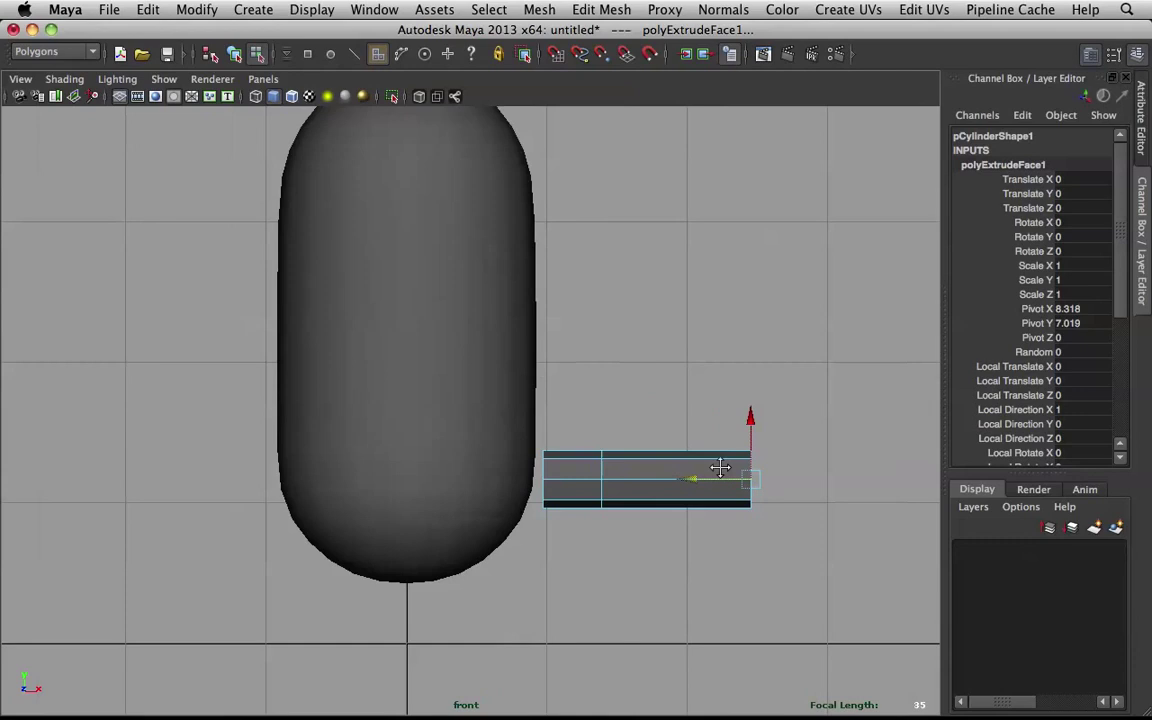
alt+middle_drag(725, 473, 688, 496)
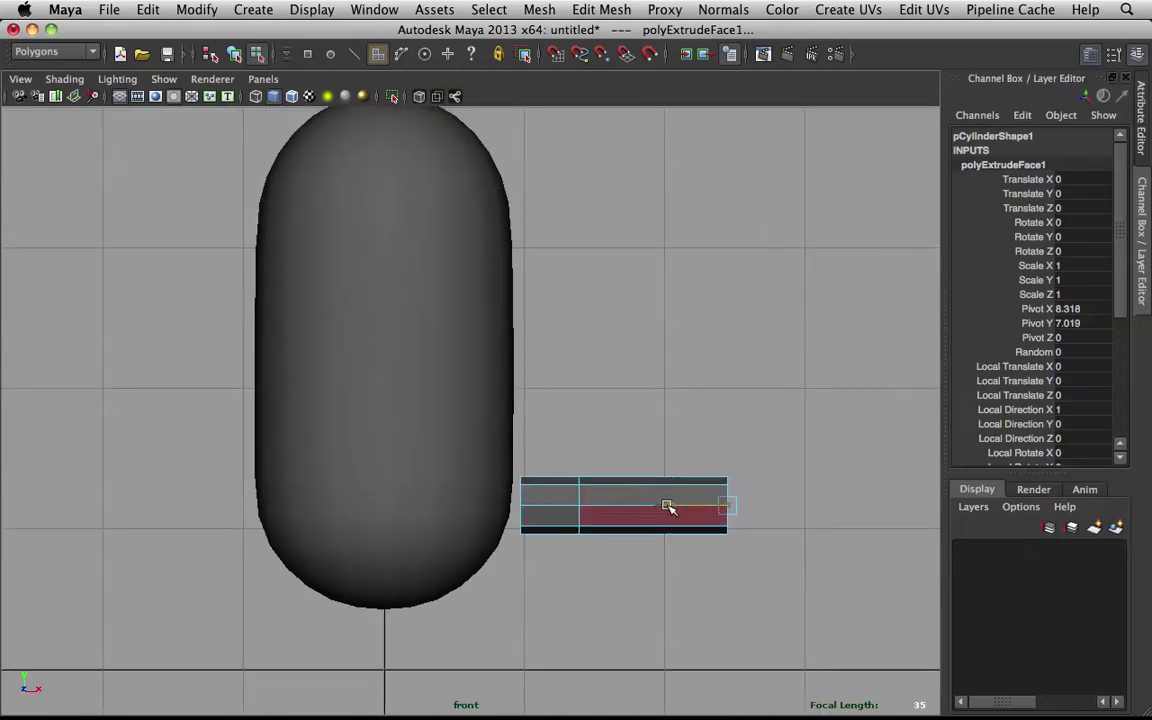
drag(668, 507, 696, 492)
key(r)
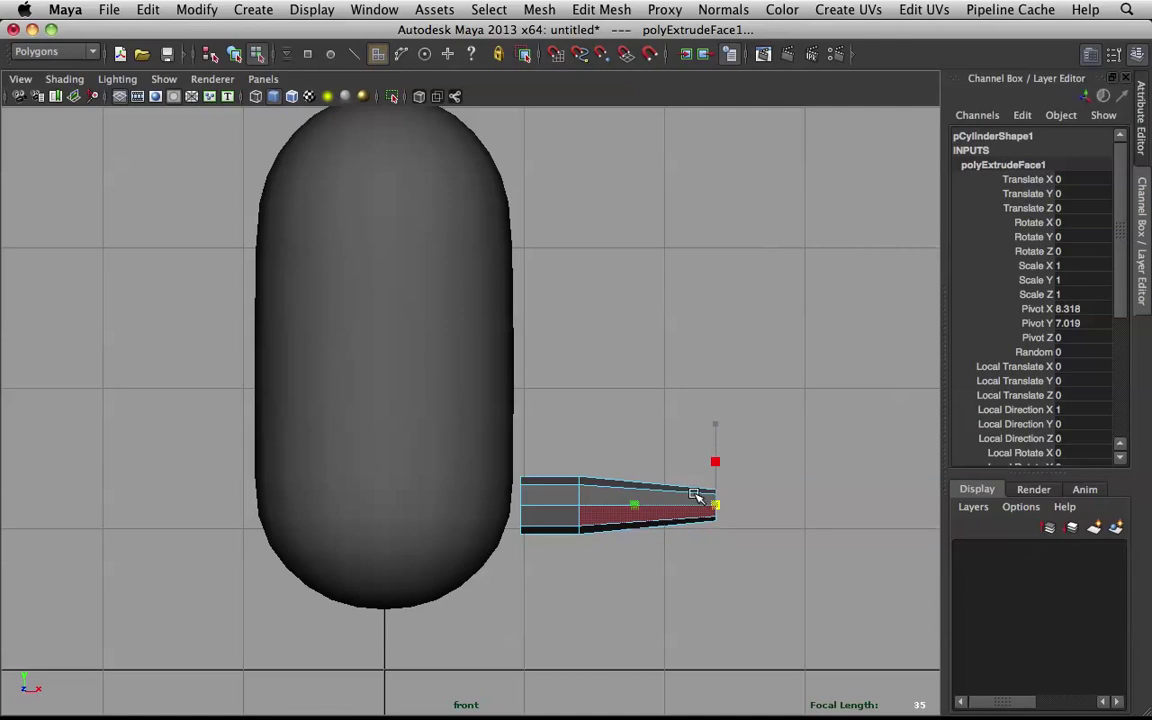
key(z)
key(w)
Insert two edge loops along the extruded arm section and scale the middle loop inward
right_drag(645, 505, 550, 372)
drag(657, 509, 612, 500)
key(r)
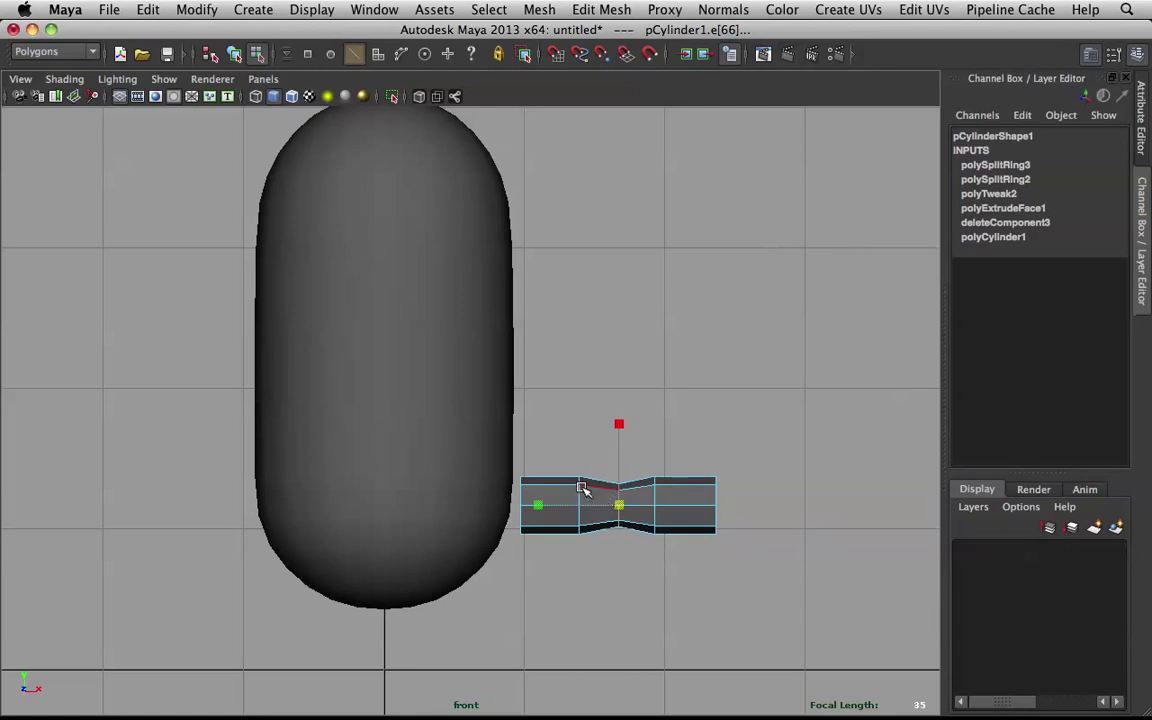
Scale down the edge loops on both sides of the narrow middle and the arm's tip, then return to object mode
click(581, 489)
double_click(582, 503)
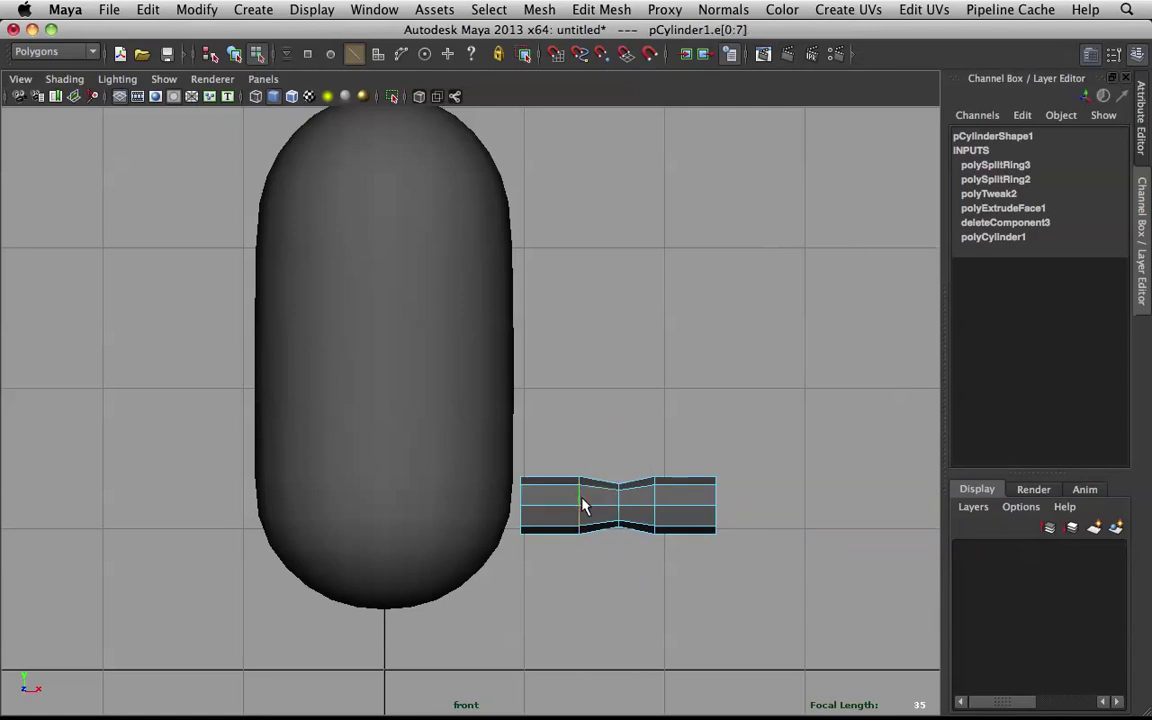
key(e)
key(r)
drag(582, 507, 576, 502)
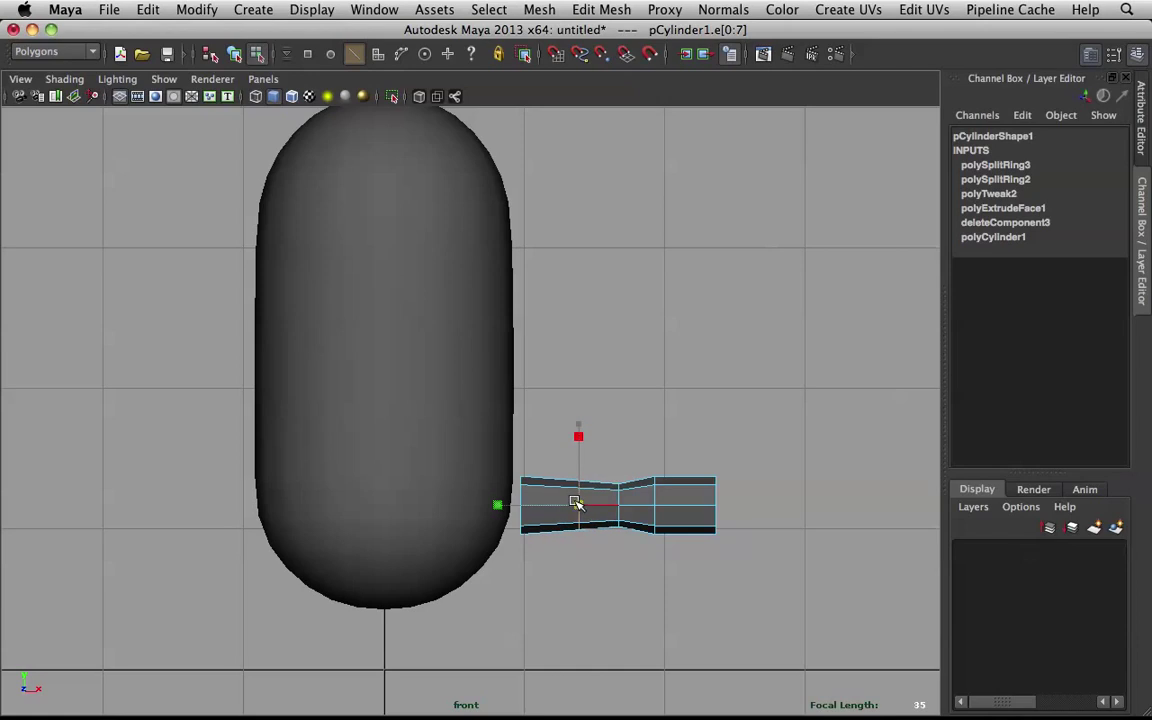
double_click(655, 493)
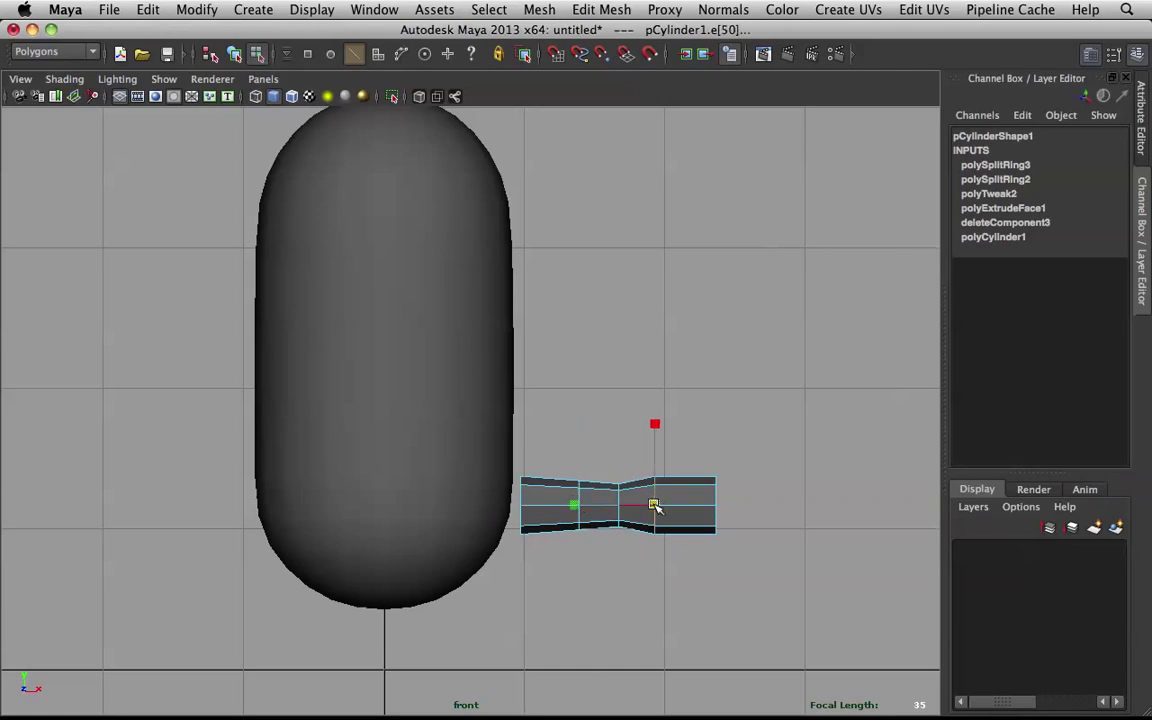
drag(655, 505, 703, 498)
double_click(718, 498)
click(650, 408)
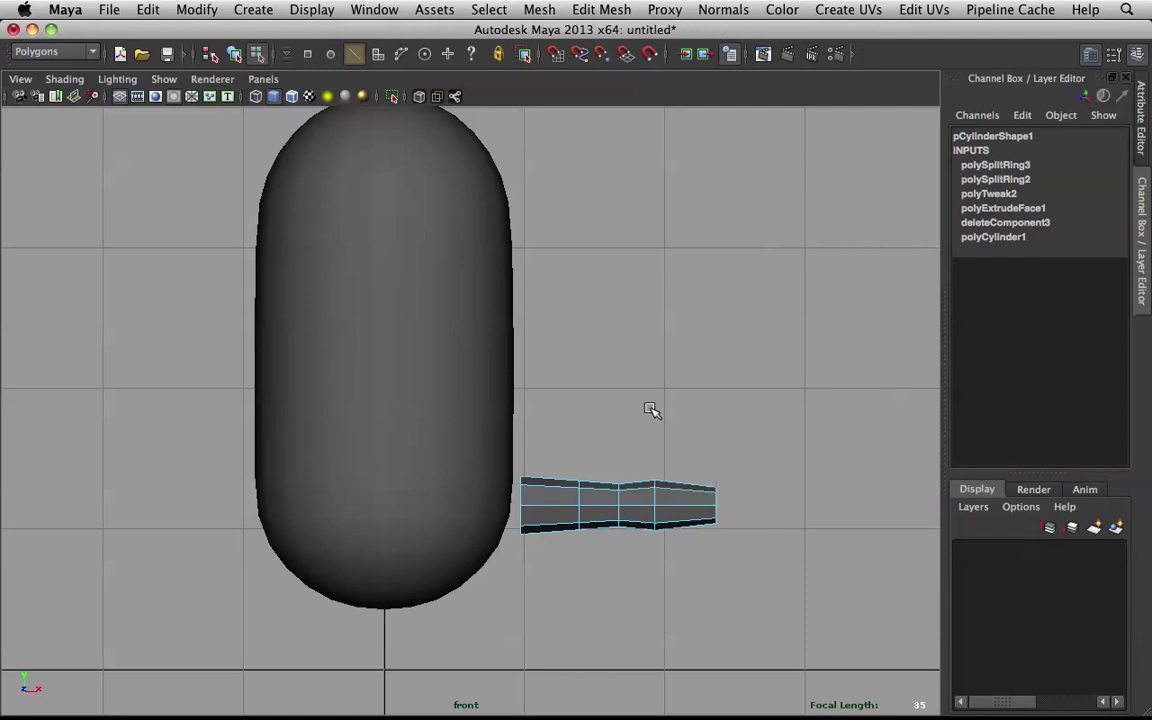
right_drag(607, 508, 686, 368)
click(614, 491)
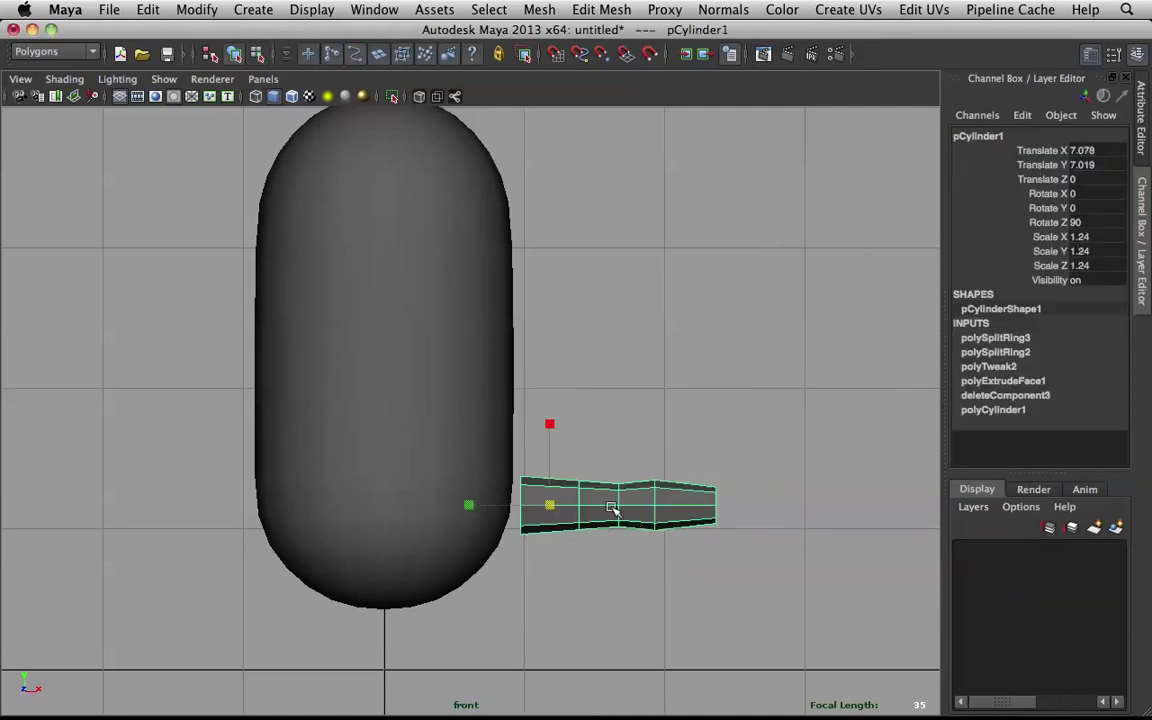
In the perspective view, bend the arm slightly by moving its middle edge loop along Z with soft selection
key(space)
drag(625, 496, 627, 406)
alt+drag(650, 305, 489, 355)
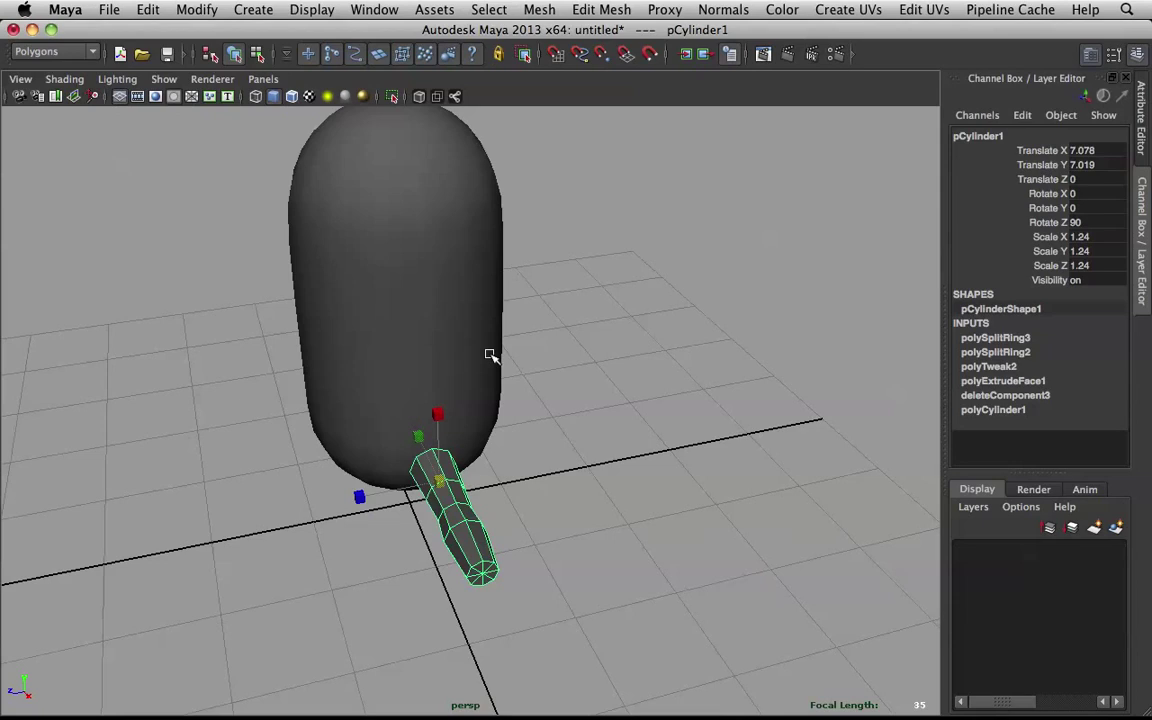
right_drag(463, 391, 476, 311)
alt+middle_drag(550, 362, 630, 126)
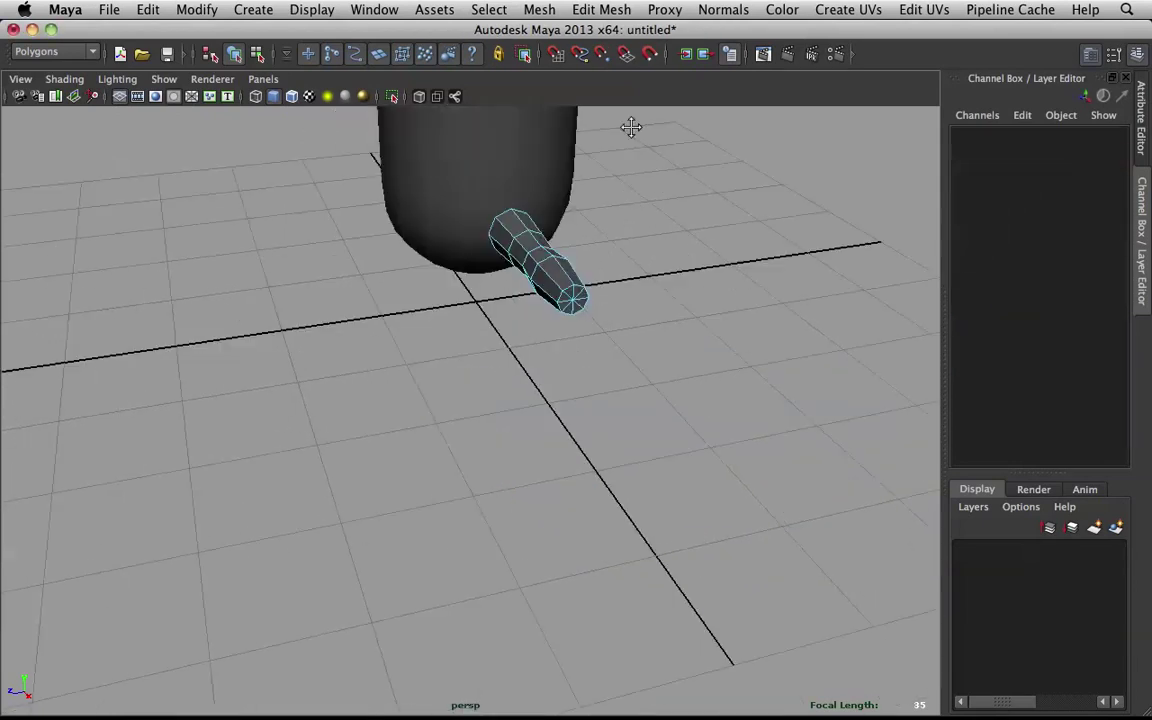
alt+right_drag(630, 126, 676, 134)
alt+drag(666, 136, 604, 194)
click(528, 424)
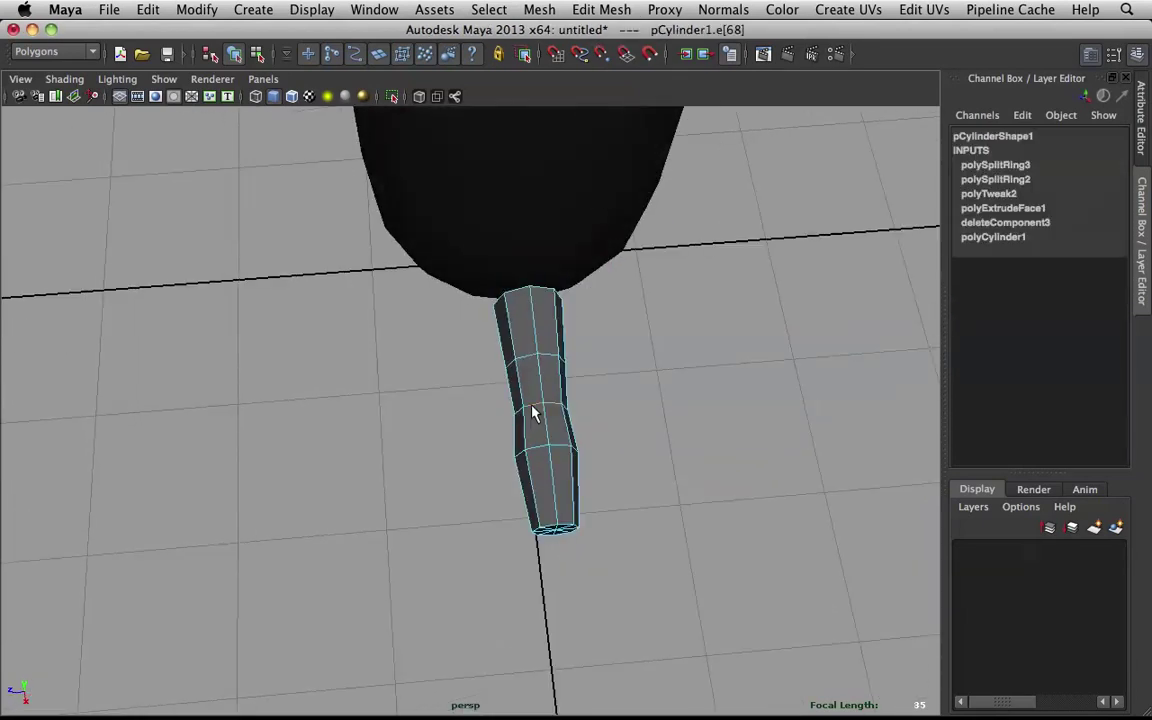
key(b)
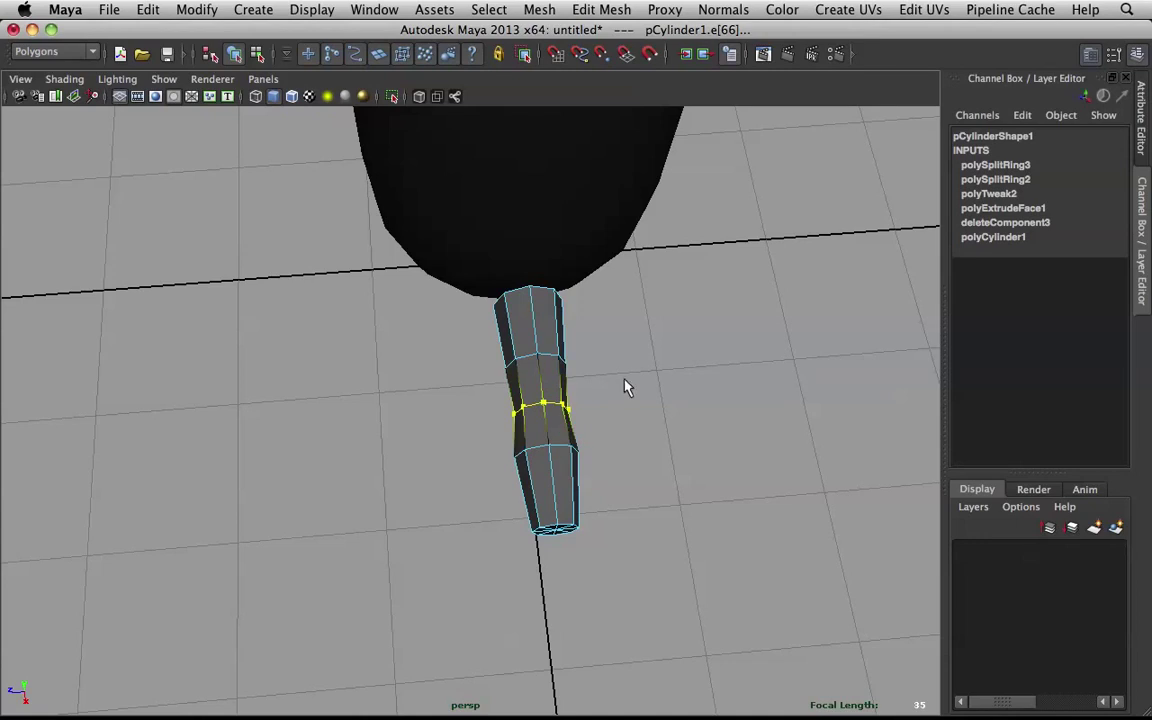
key(b)
drag(612, 383, 697, 428)
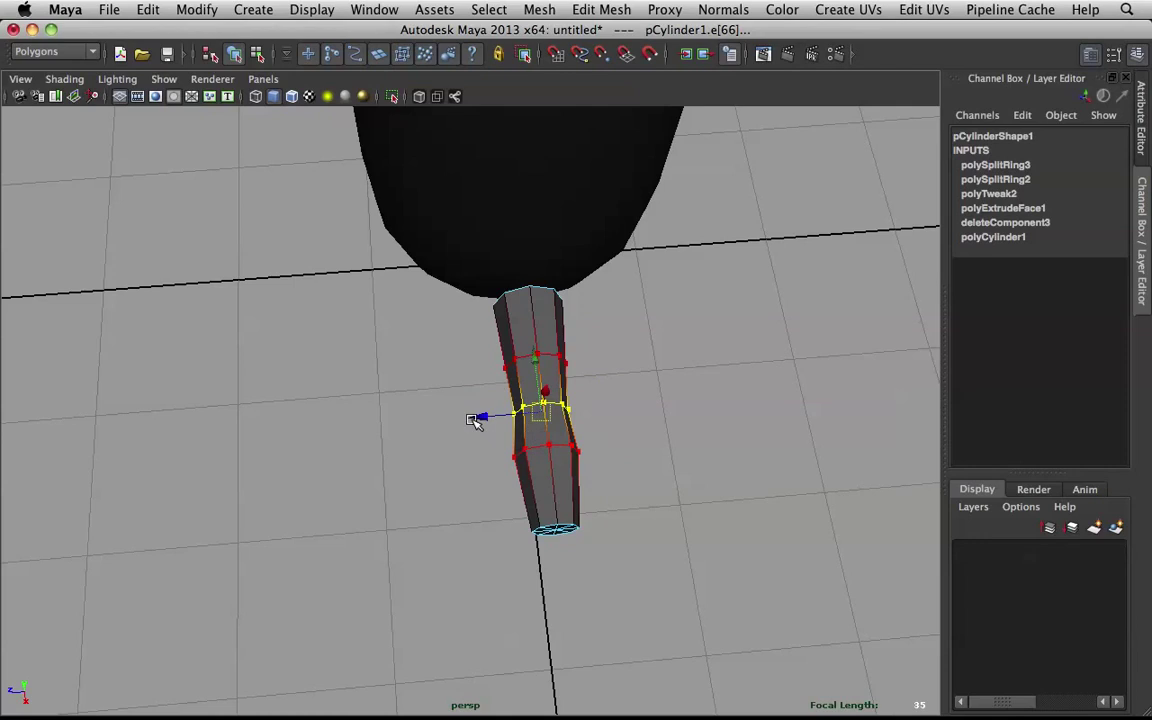
drag(474, 420, 486, 421)
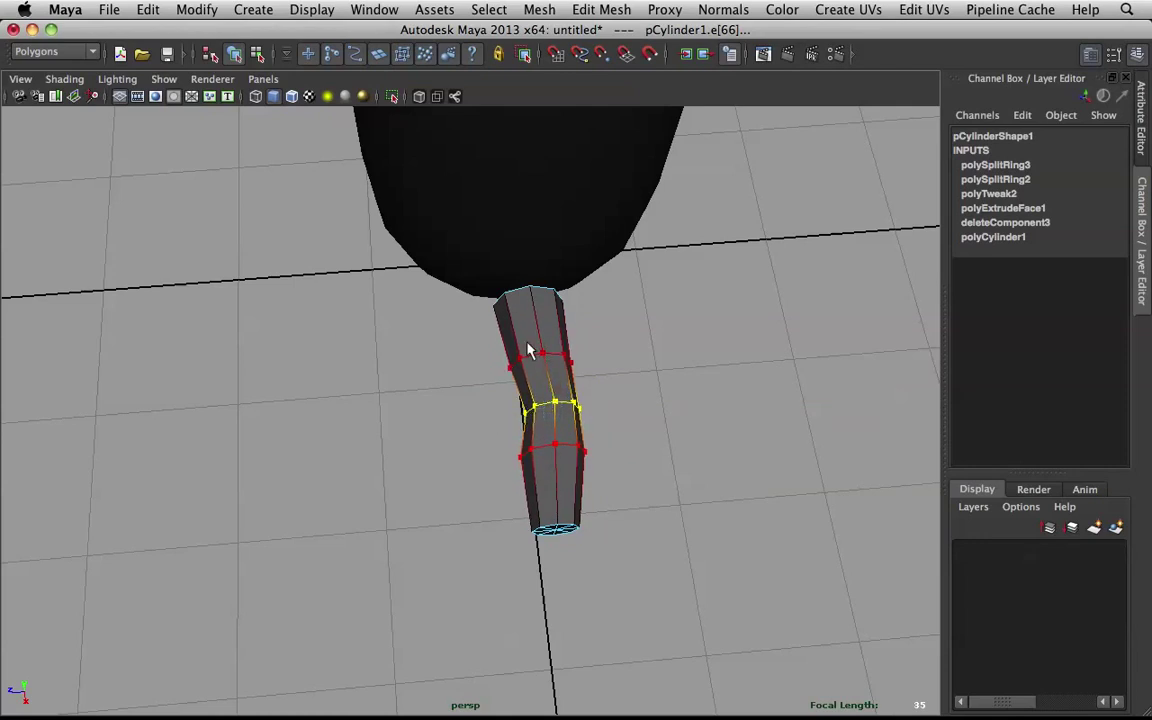
Return the arm to object mode and move the whole arm to Translate Z -0.761
right_drag(530, 350, 594, 318)
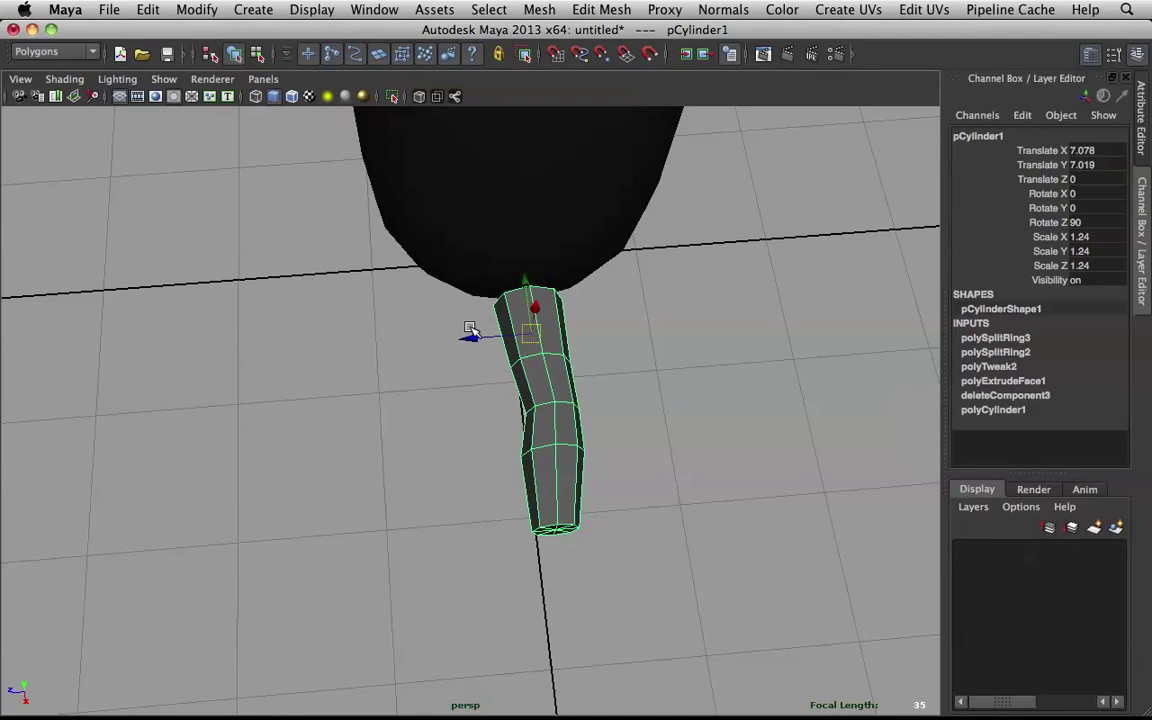
drag(470, 330, 487, 288)
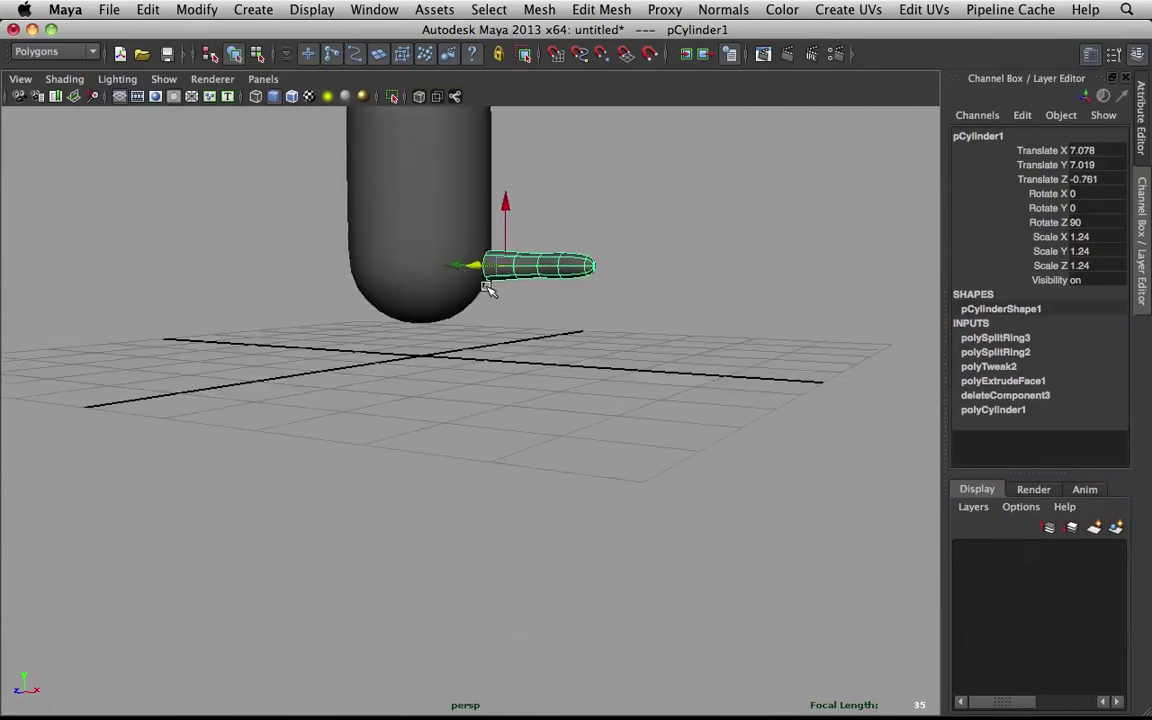
alt+right_drag(487, 288, 522, 483)
Delete the faces of the body half opposite the arm and return the body to object mode
click(385, 395)
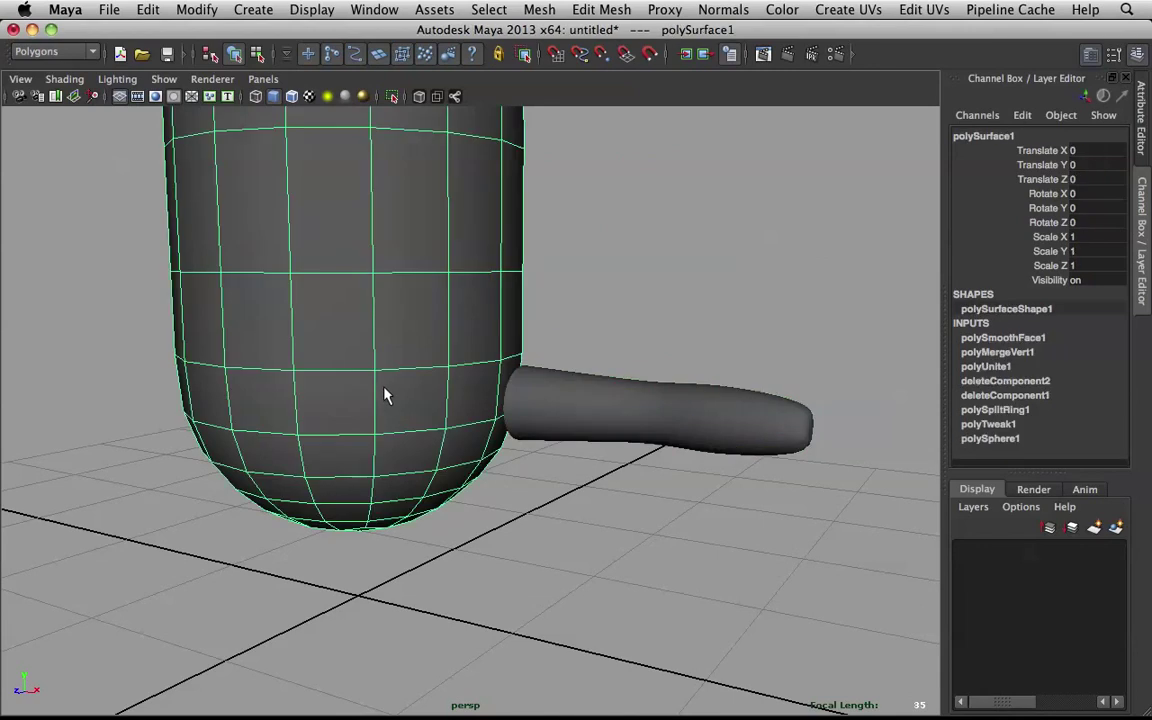
alt+right_drag(385, 395, 437, 355)
alt+drag(437, 355, 406, 337)
right_click(420, 318)
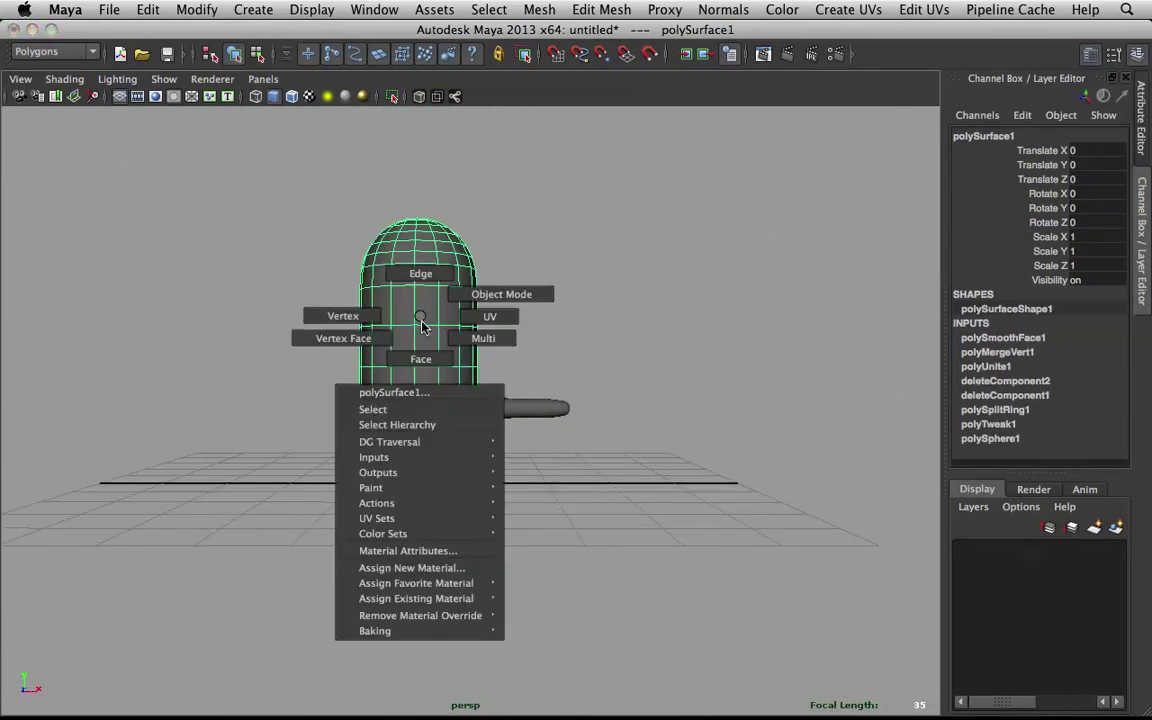
click(424, 350)
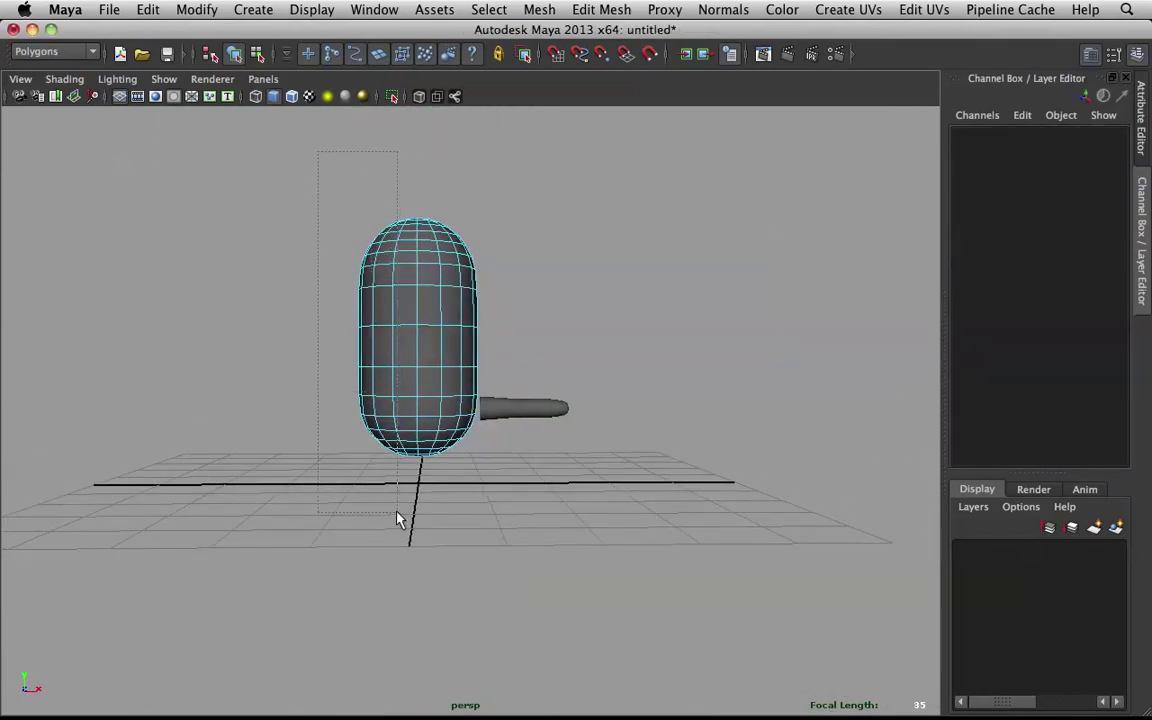
drag(397, 519, 411, 527)
key(Delete)
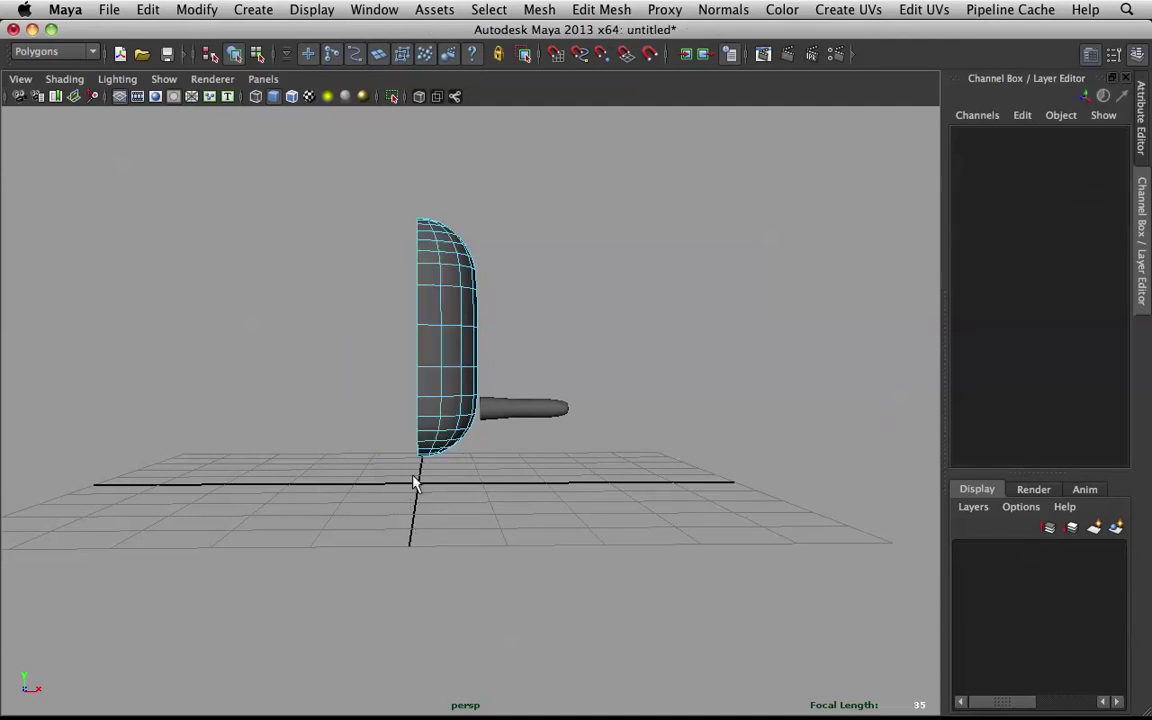
mouse_move(518, 346)
alt+mouse_down()
mouse_move(648, 393)
mouse_move(599, 445)
mouse_move(450, 404)
mouse_move(487, 335)
mouse_move(589, 342)
mouse_move(460, 352)
alt+mouse_up()
right_drag(460, 345, 492, 286)
Delete the two-by-two block of body faces behind the arm's open end to make a shoulder hole
scroll(491, 279, up, 5)
click(465, 297)
alt+drag(465, 297, 468, 281)
alt+middle_drag(468, 281, 517, 357)
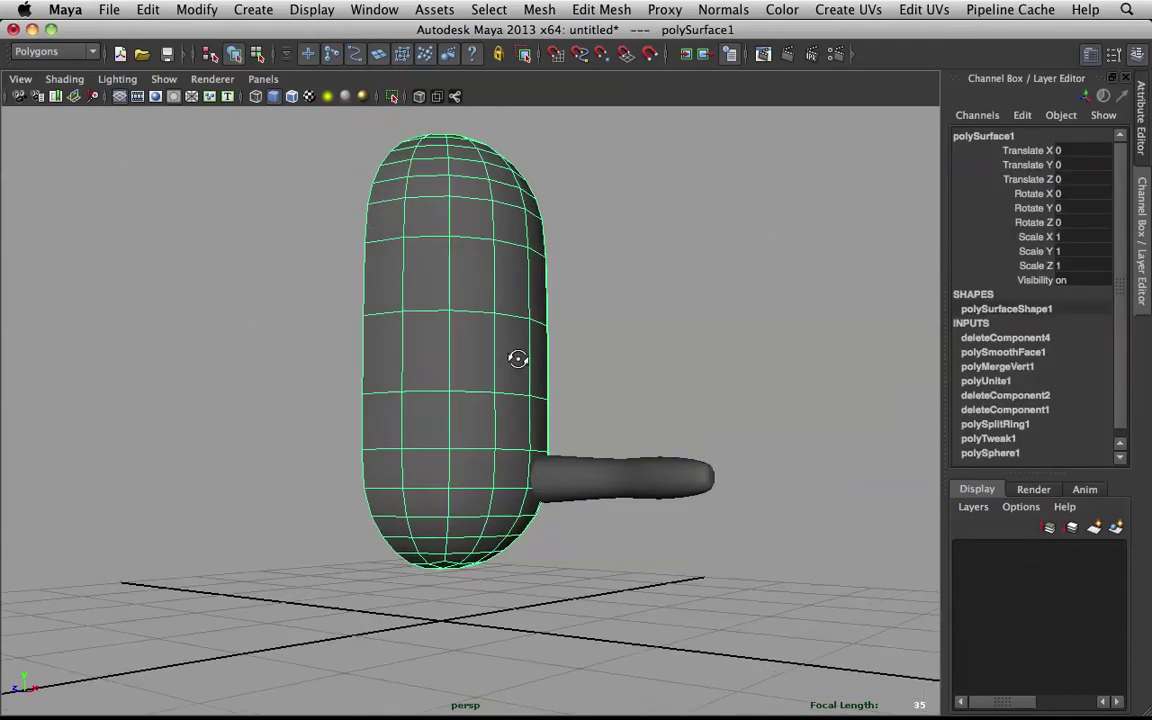
alt+drag(517, 357, 485, 359)
alt+right_drag(485, 359, 627, 404)
alt+middle_drag(627, 404, 556, 222)
right_drag(492, 299, 489, 336)
click(483, 328)
shift+click(519, 366)
shift+click(498, 374)
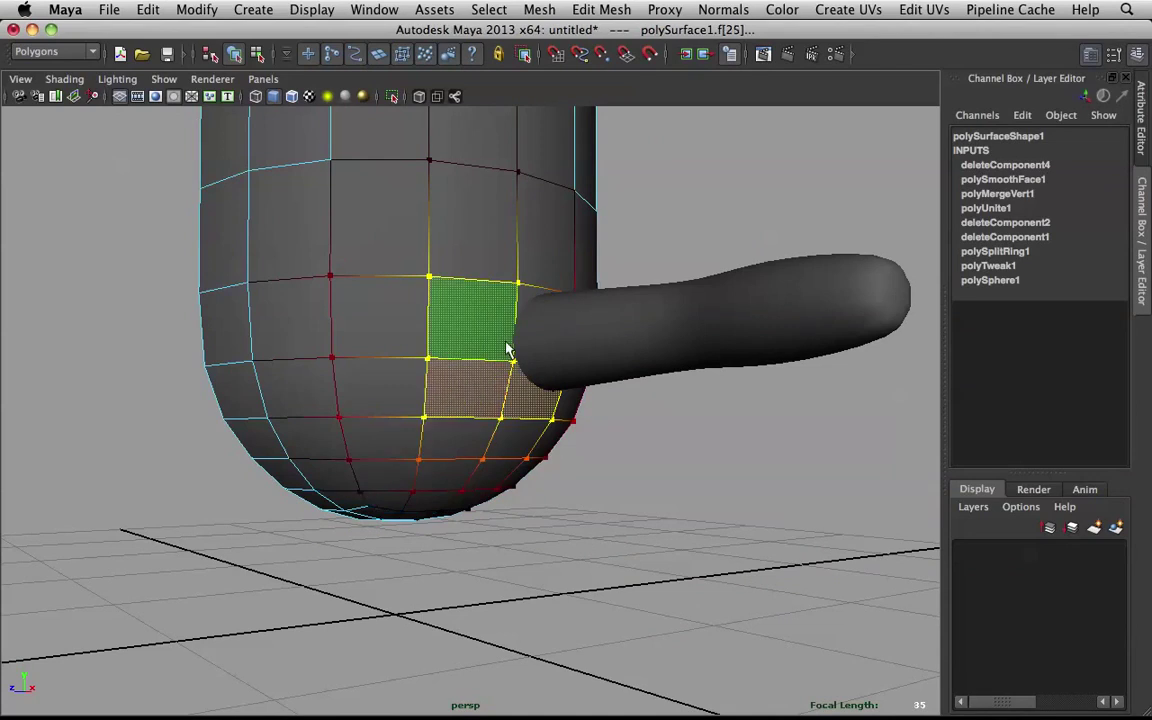
key(Delete)
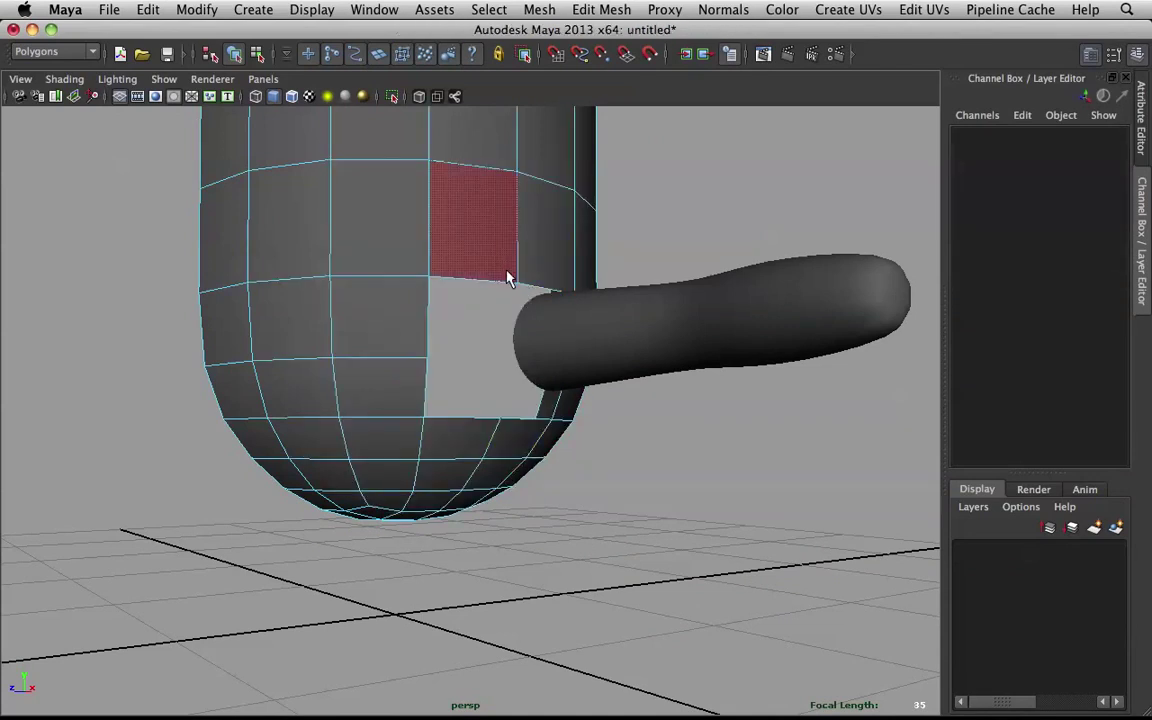
mouse_move(508, 273)
alt+mouse_down()
mouse_move(504, 292)
mouse_move(498, 285)
alt+mouse_up()
right_drag(455, 222, 658, 129)
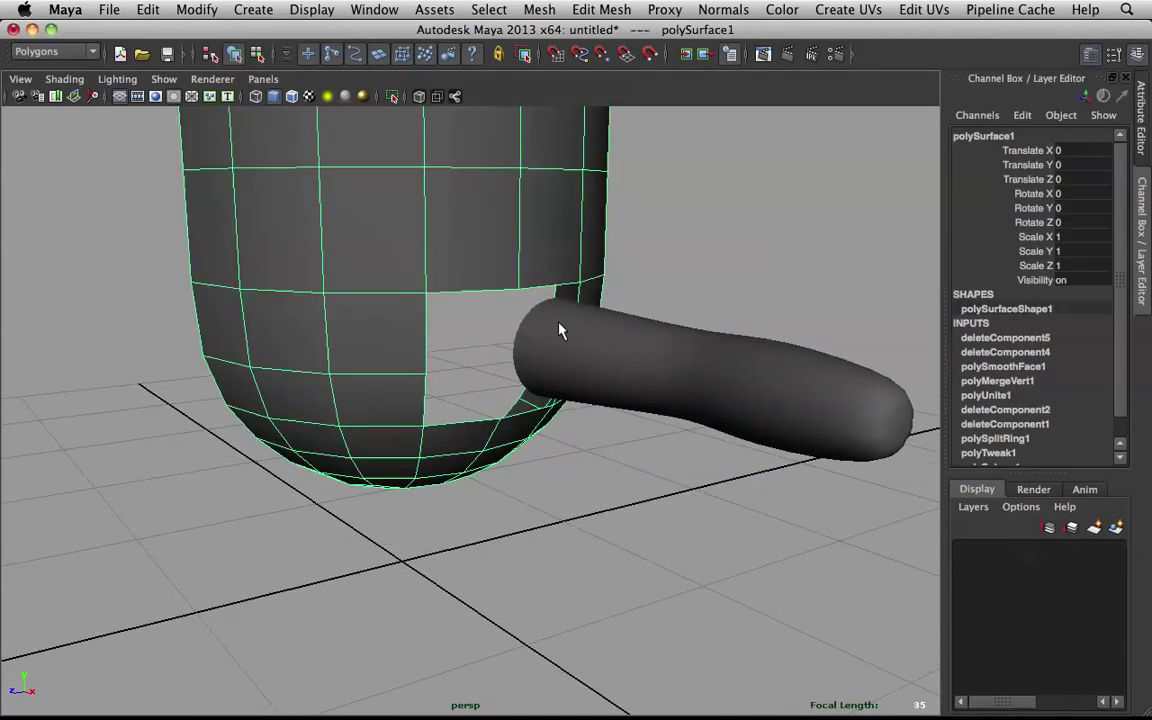
Extrude the arm's open border edge loop toward the body, widen it around the shoulder hole and reselect the body
click(558, 327)
alt+drag(530, 325, 576, 331)
right_drag(561, 314, 562, 264)
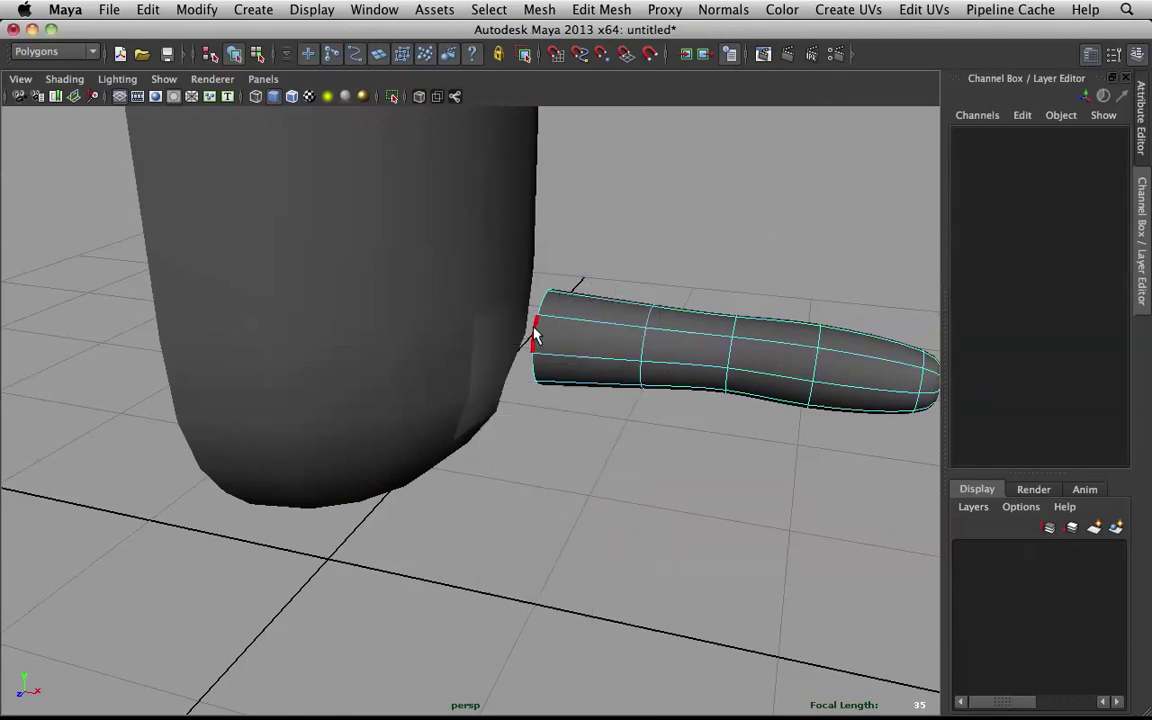
double_click(540, 330)
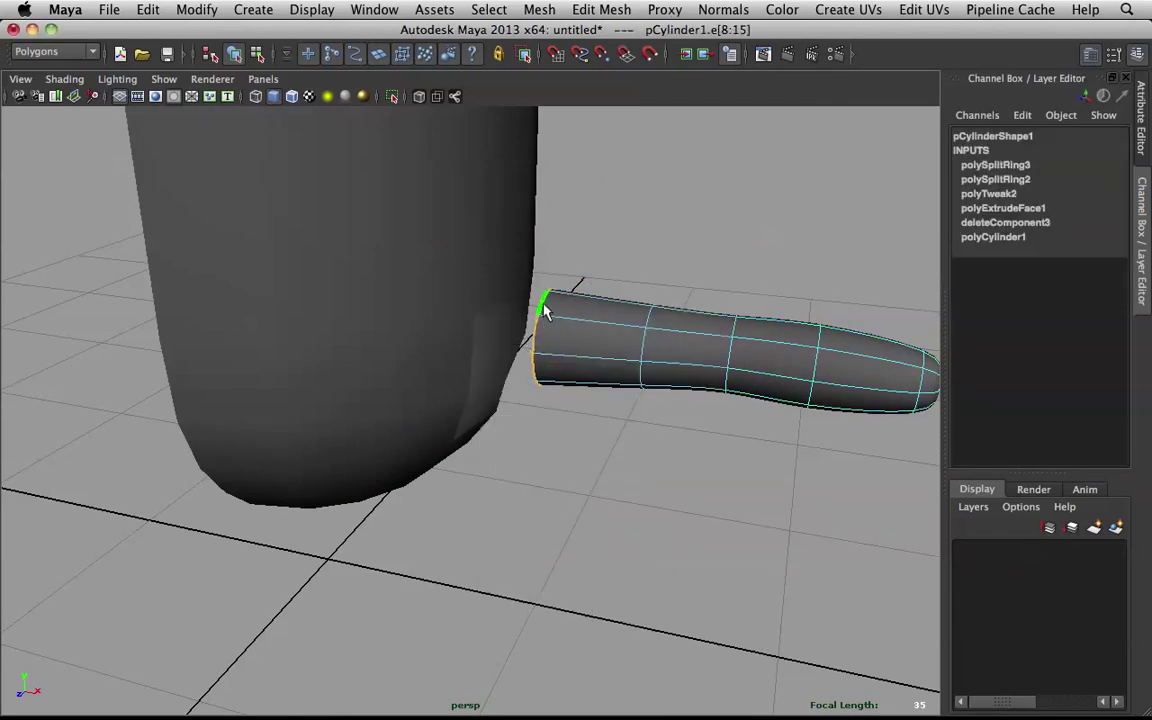
shift+right_drag(567, 325, 535, 362)
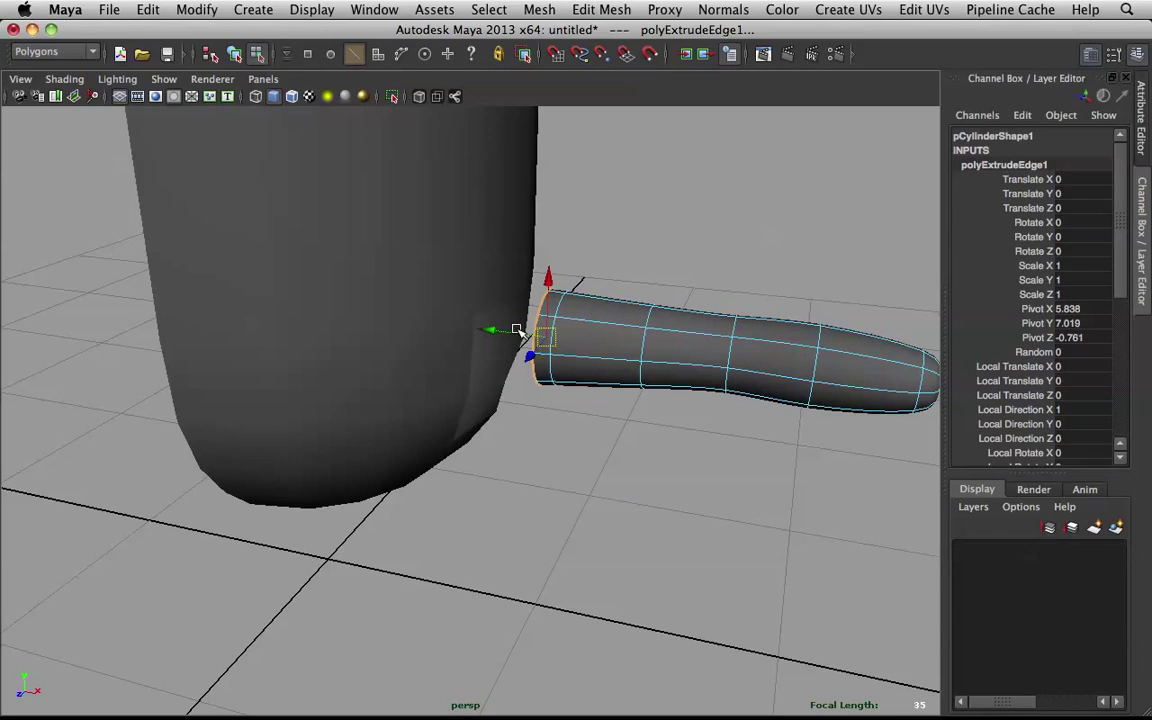
drag(505, 330, 454, 316)
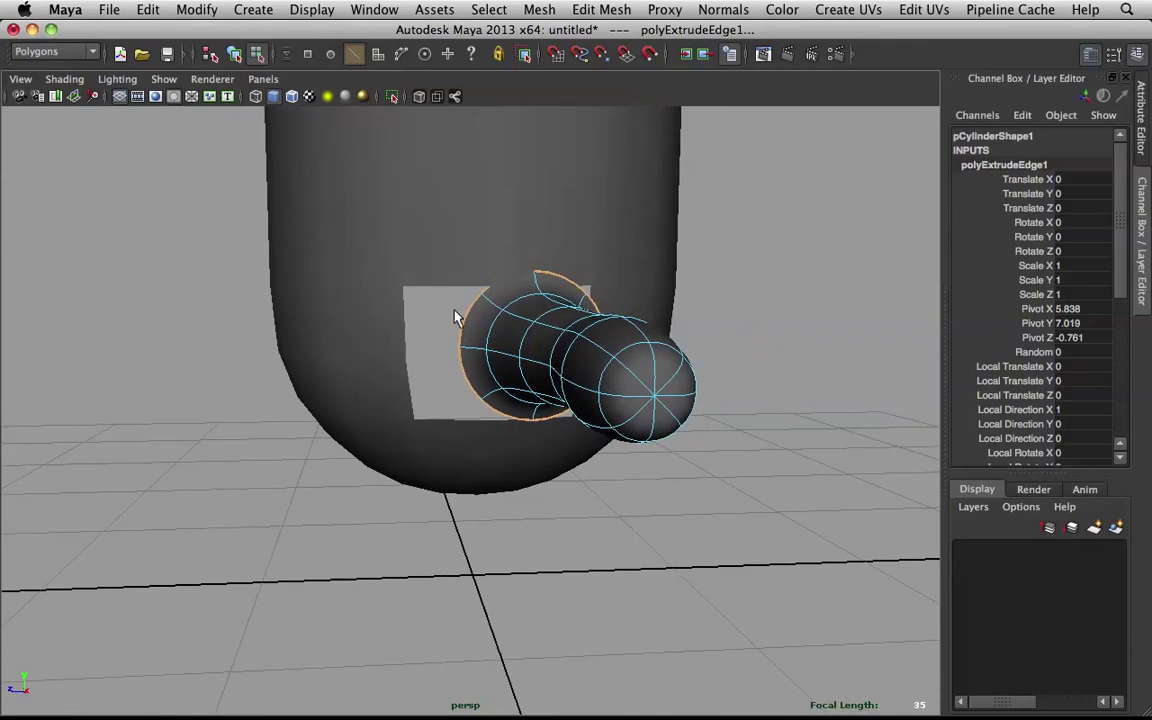
right_drag(527, 303, 527, 253)
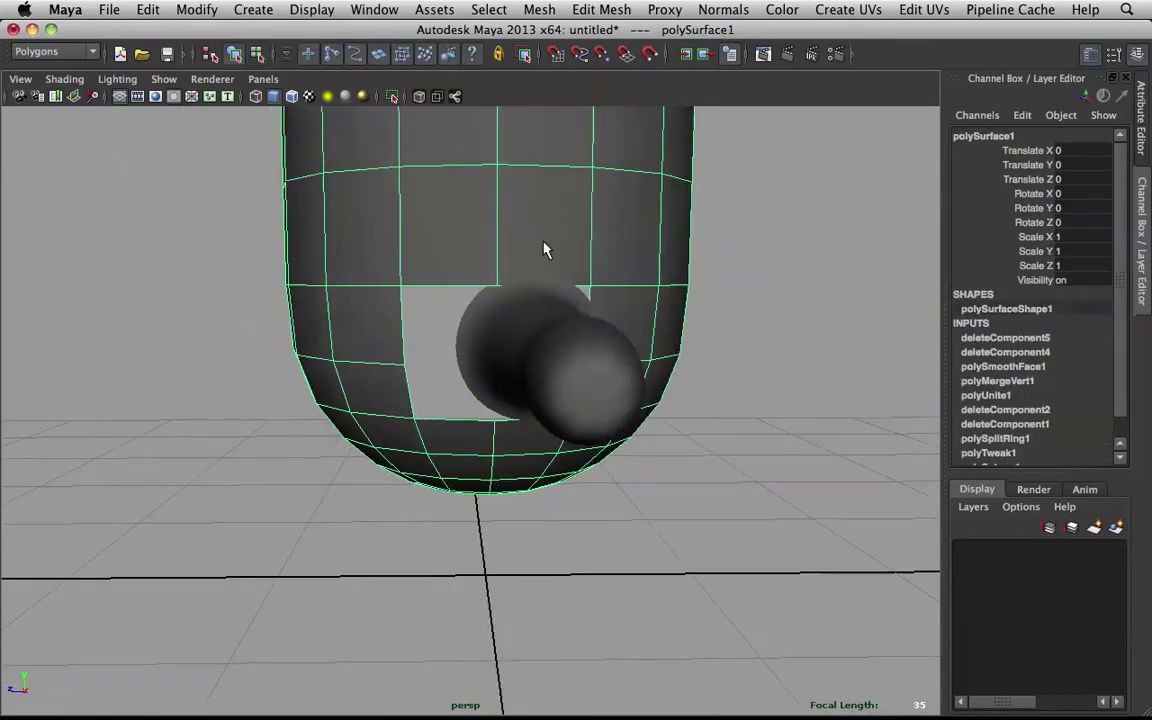
Examine the border edges around the body's shoulder hole
key(F10)
click(445, 287)
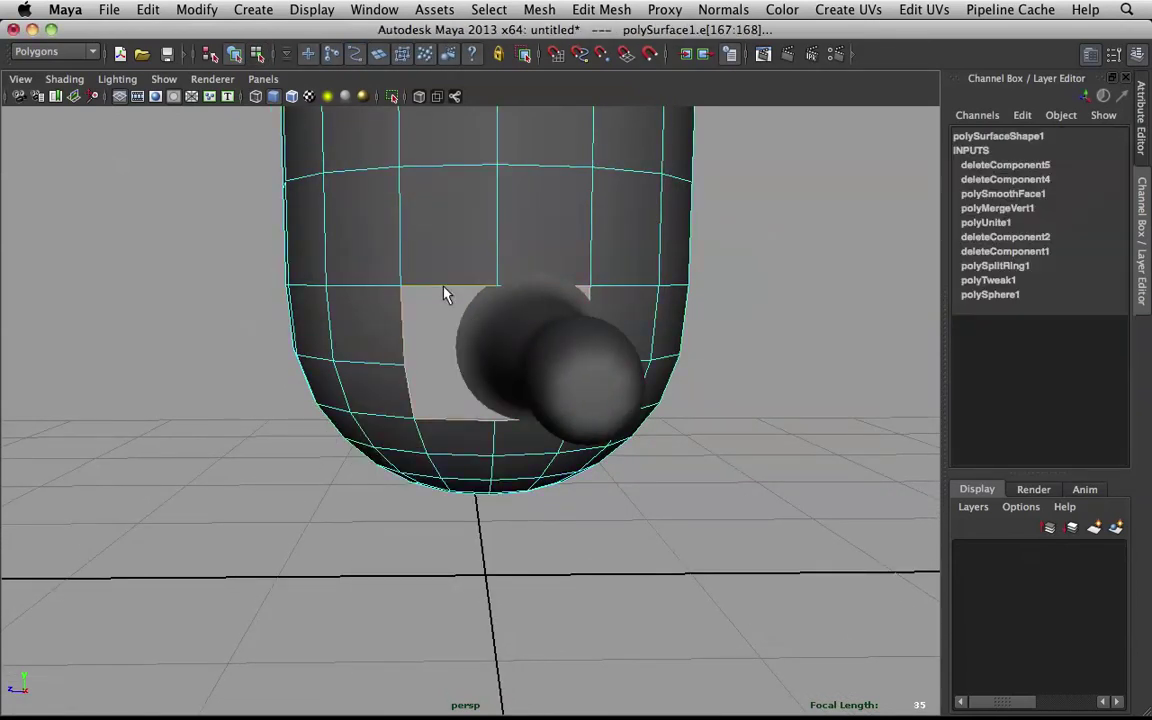
drag(443, 354, 507, 337)
scroll(494, 328, down, 3)
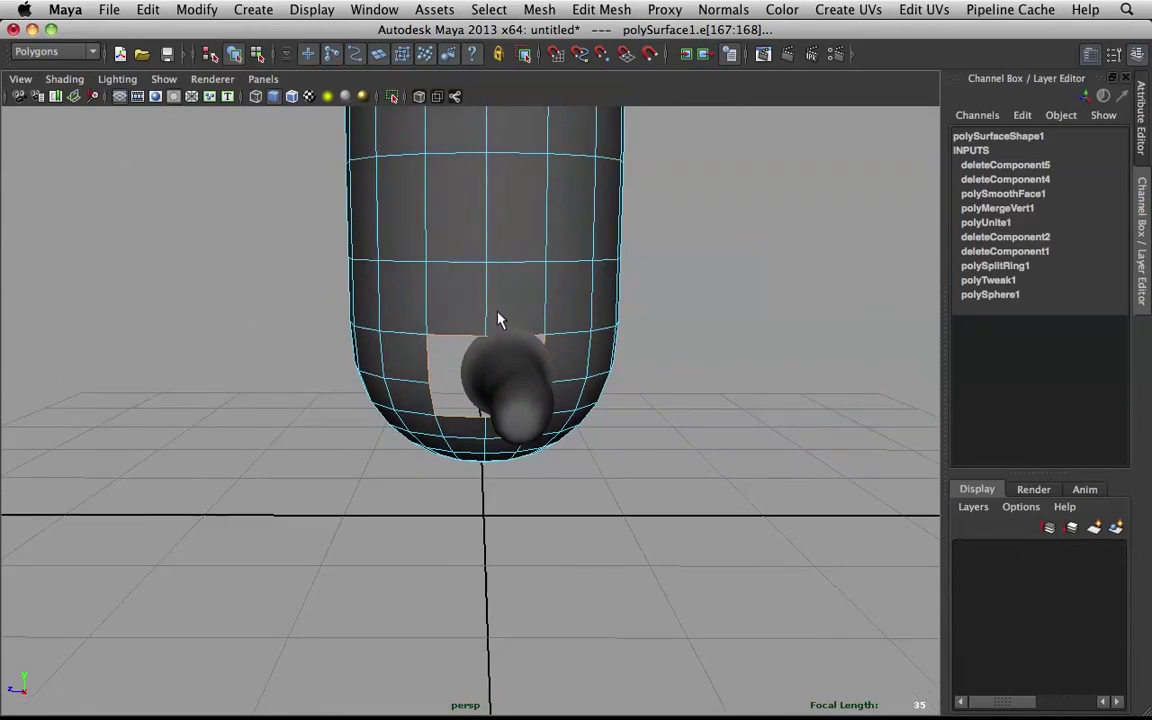
Centre the arm over the shoulder hole at Translate Z -0.06 and Translate Y 6.779, with Rotate X -4.106
click(483, 386)
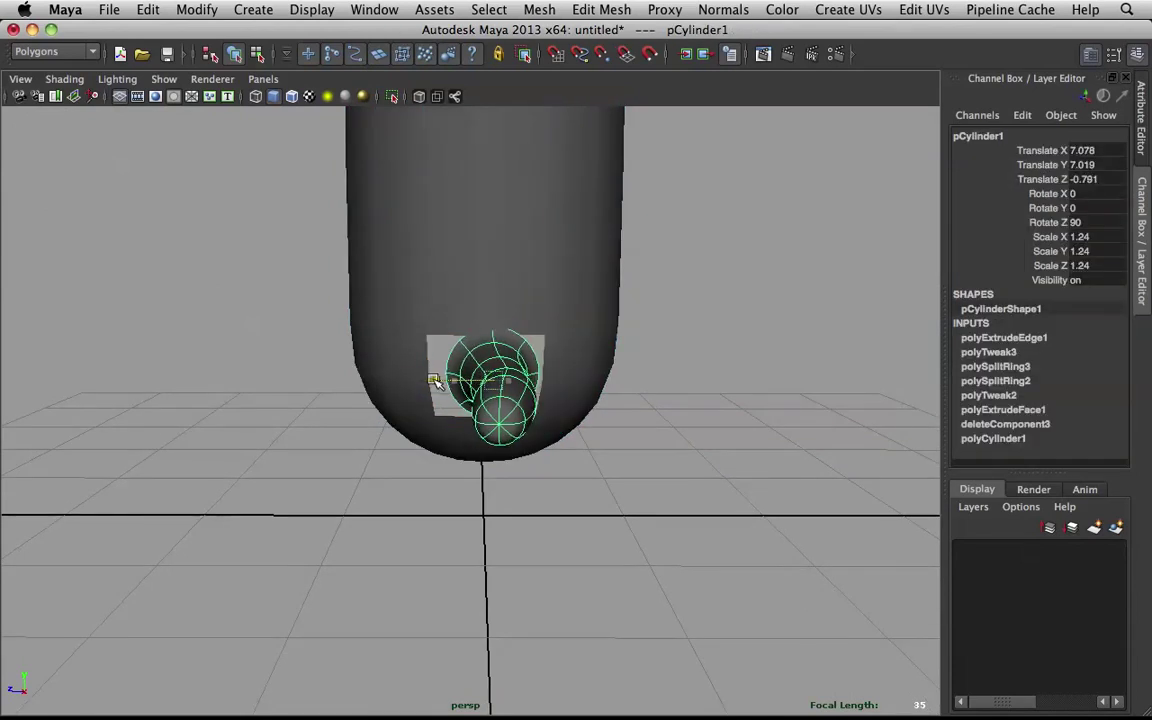
drag(434, 379, 428, 380)
key(e)
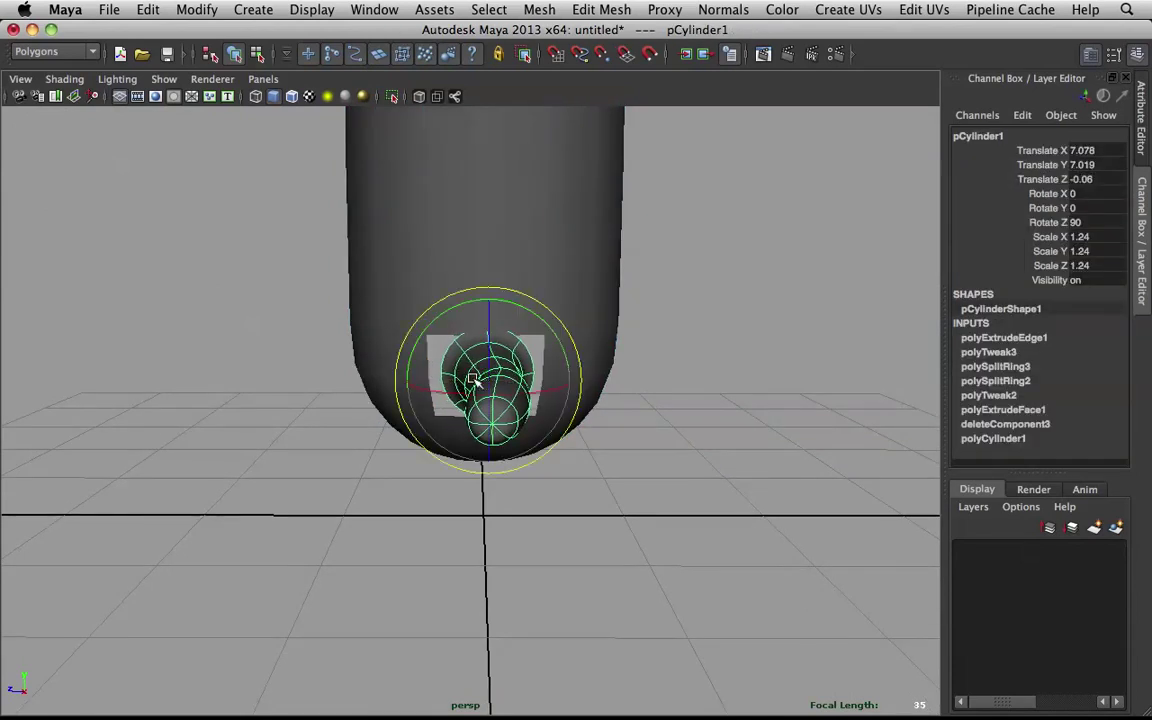
drag(499, 396, 496, 372)
key(w)
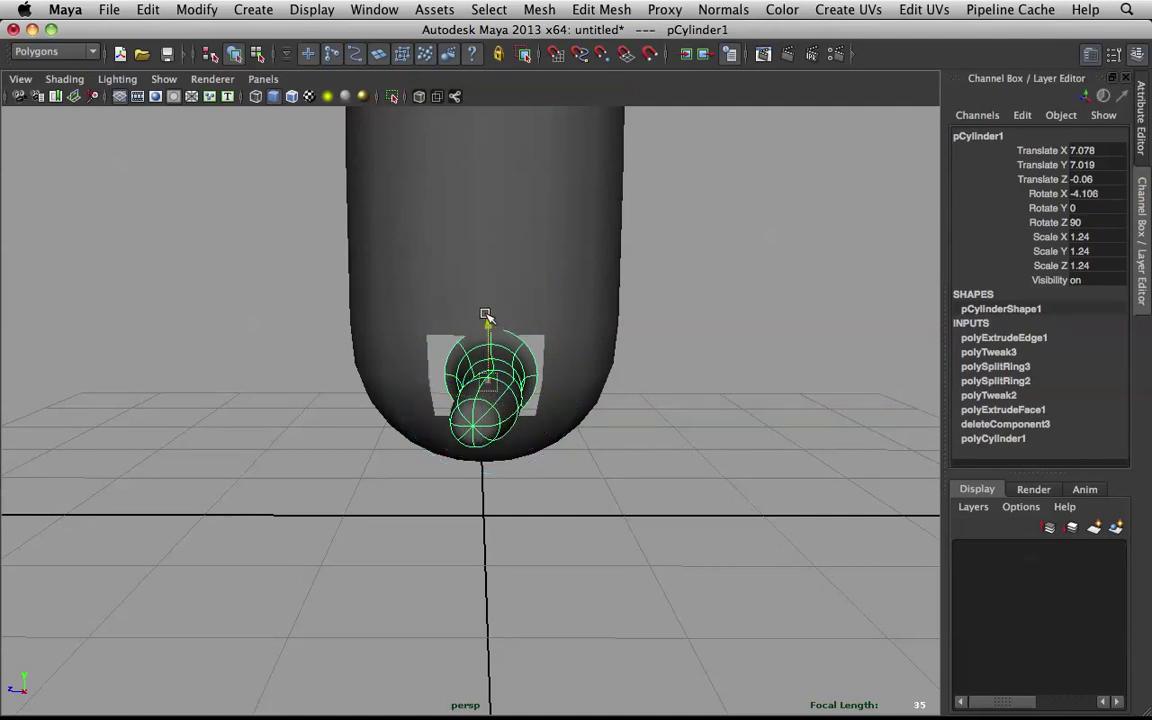
drag(484, 314, 515, 345)
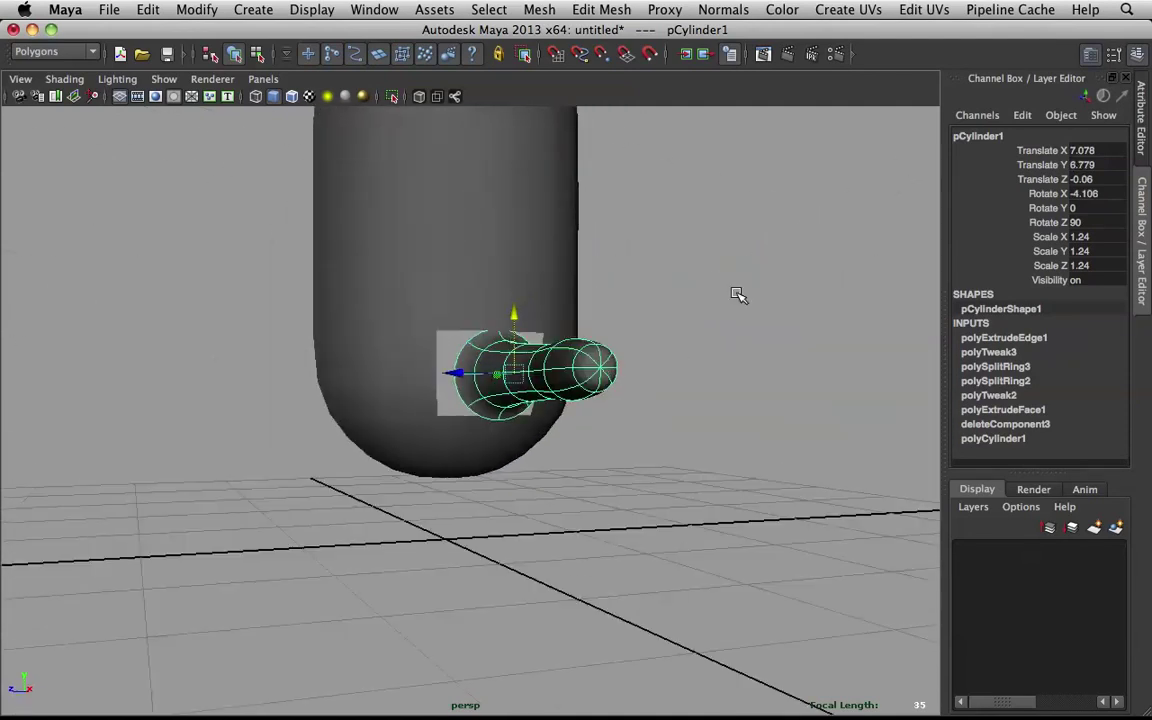
Combine the arm and the halved body into a single mesh
click(738, 296)
scroll(648, 288, up, 5)
click(648, 289)
shift+click(478, 186)
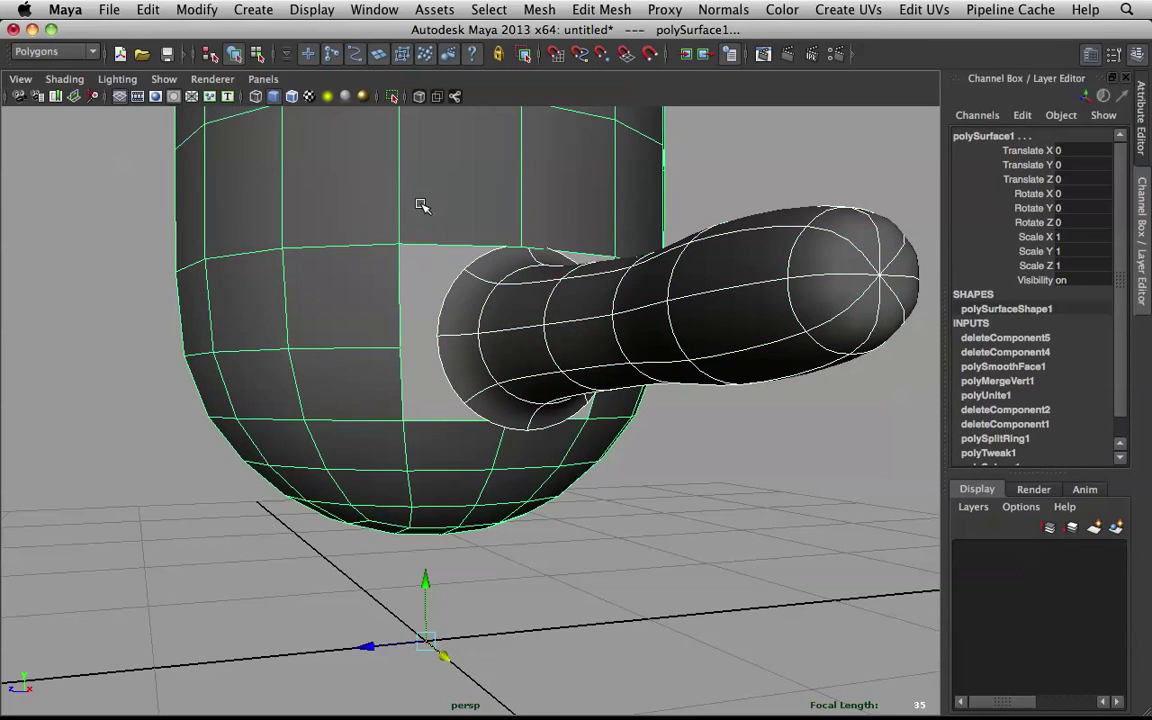
alt+drag(422, 205, 483, 223)
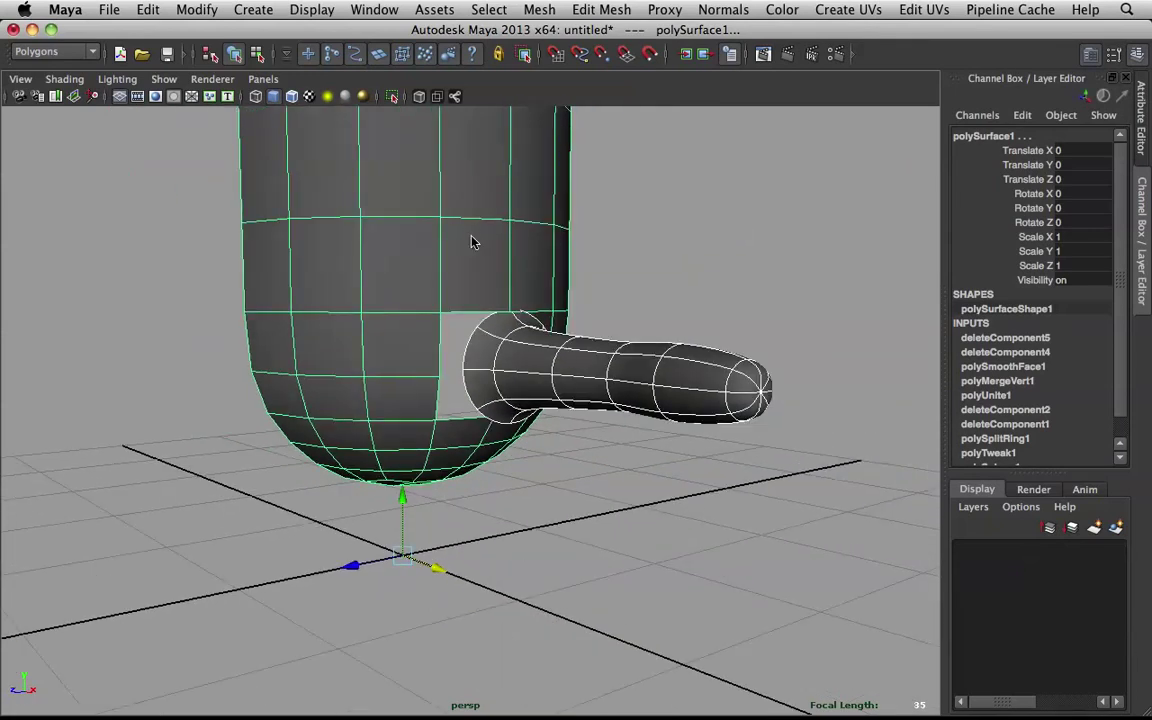
shift+right_click(473, 242)
shift+right_drag(473, 390, 541, 412)
alt+drag(542, 412, 507, 437)
key(q)
Merge the shoulder hole's top middle vertex and adjacent upper corner vertex onto the arm's border vertices with the Merge Vertex tool
right_click(523, 256)
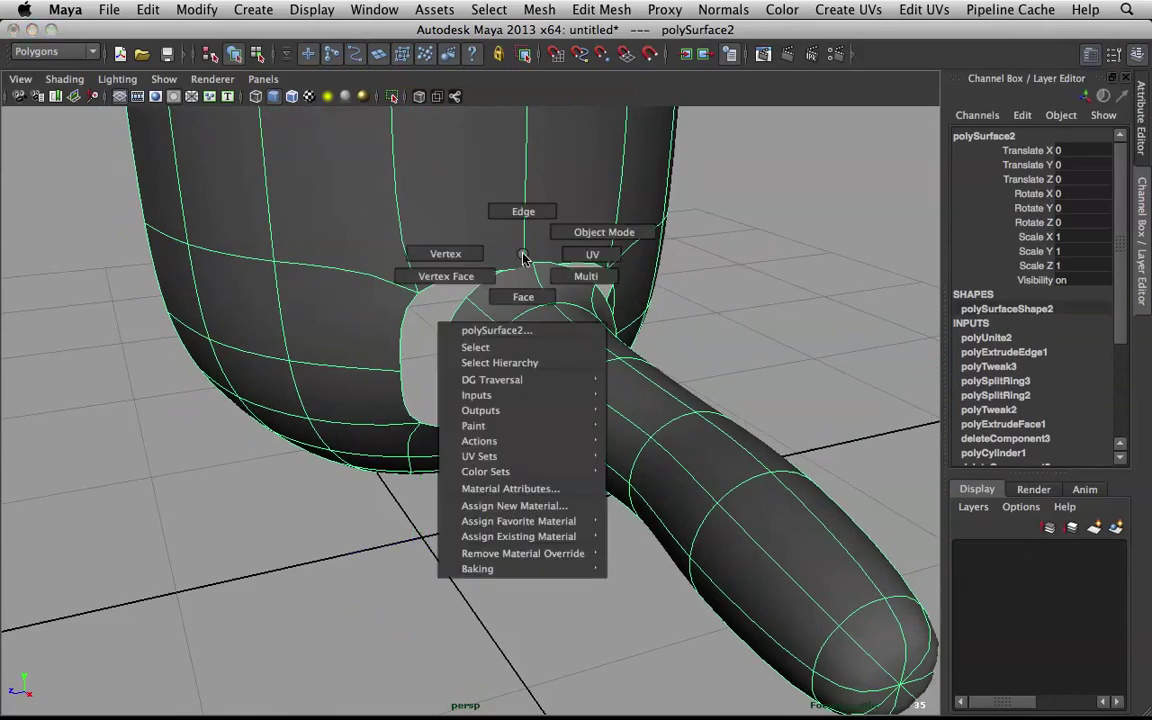
right_click(540, 297)
right_drag(540, 297, 600, 258)
mouse_move(556, 287)
alt+mouse_down()
mouse_move(555, 309)
mouse_move(545, 305)
alt+mouse_up()
shift+right_click(544, 303)
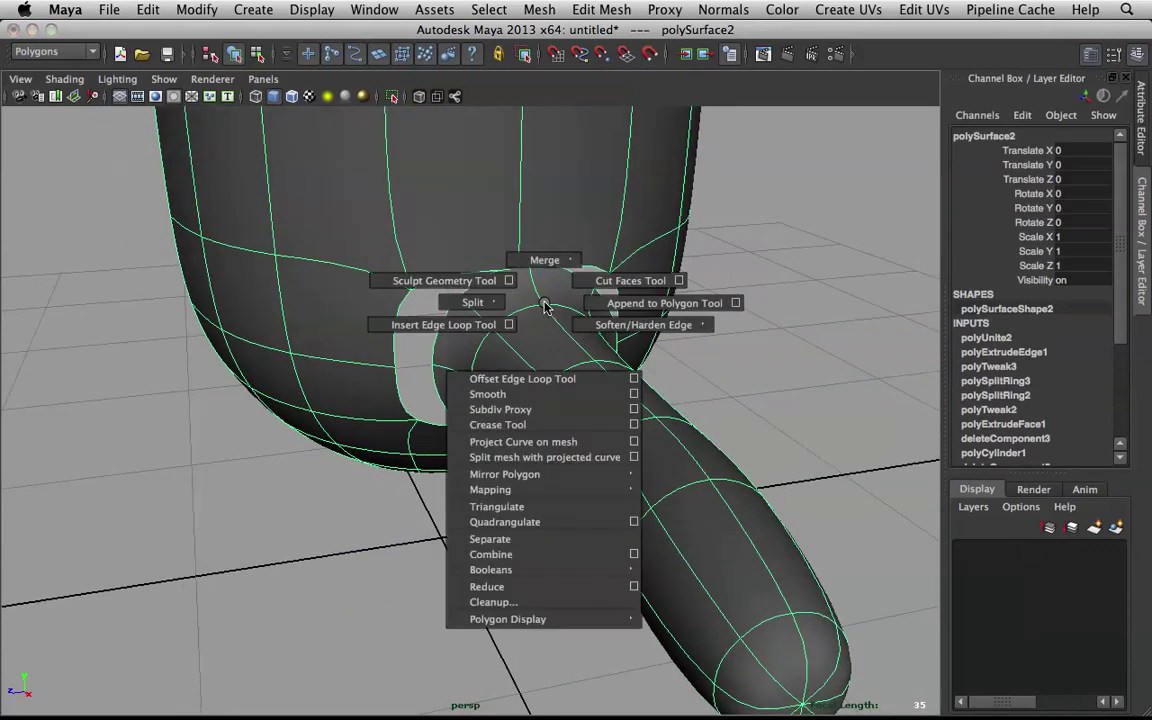
mouse_move(545, 305)
shift+right_down()
mouse_move(545, 260)
mouse_move(541, 310)
shift+right_up()
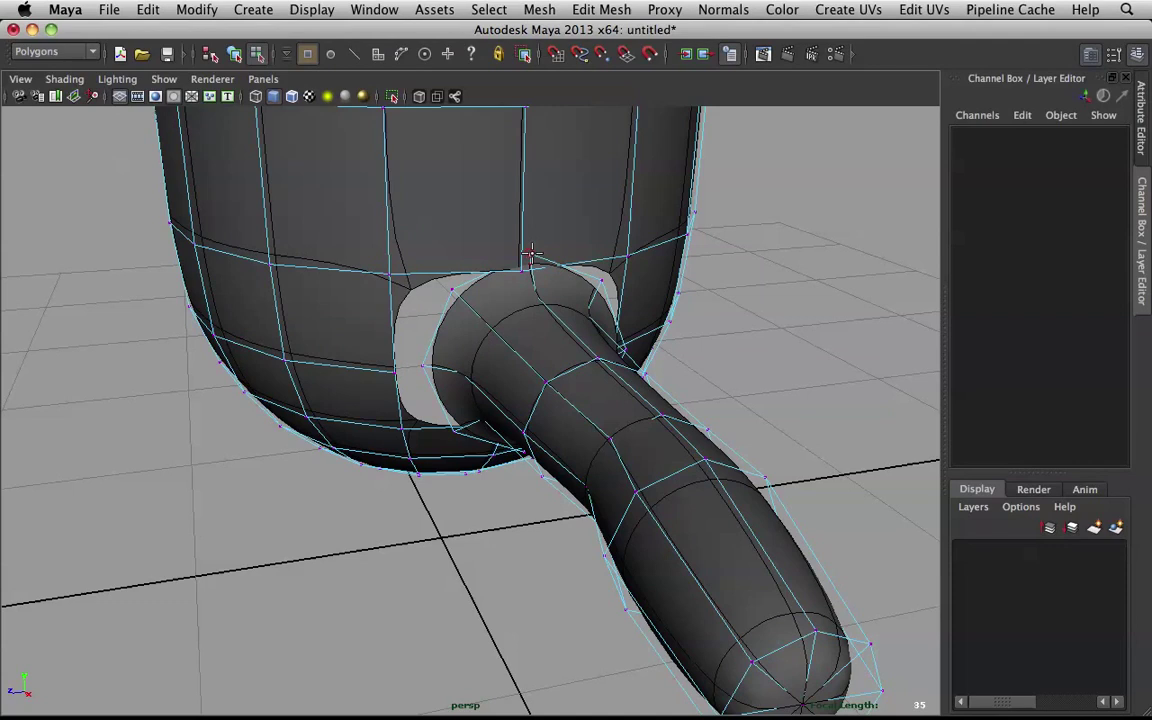
drag(520, 267, 550, 245)
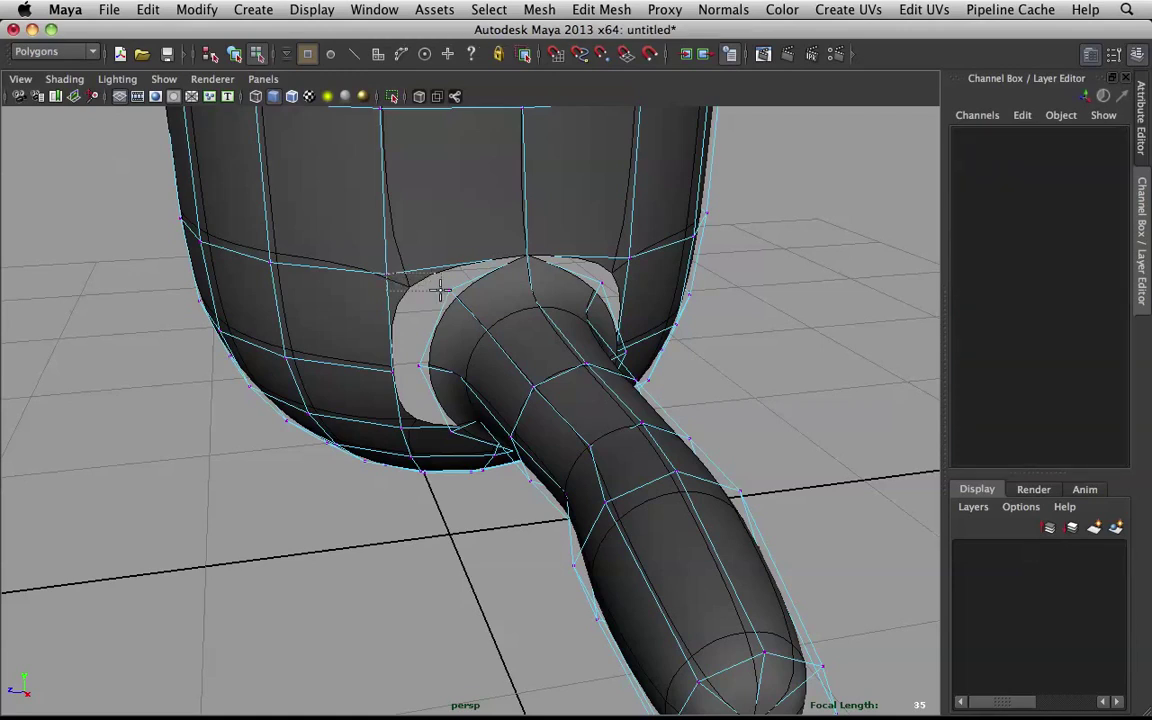
drag(386, 274, 448, 290)
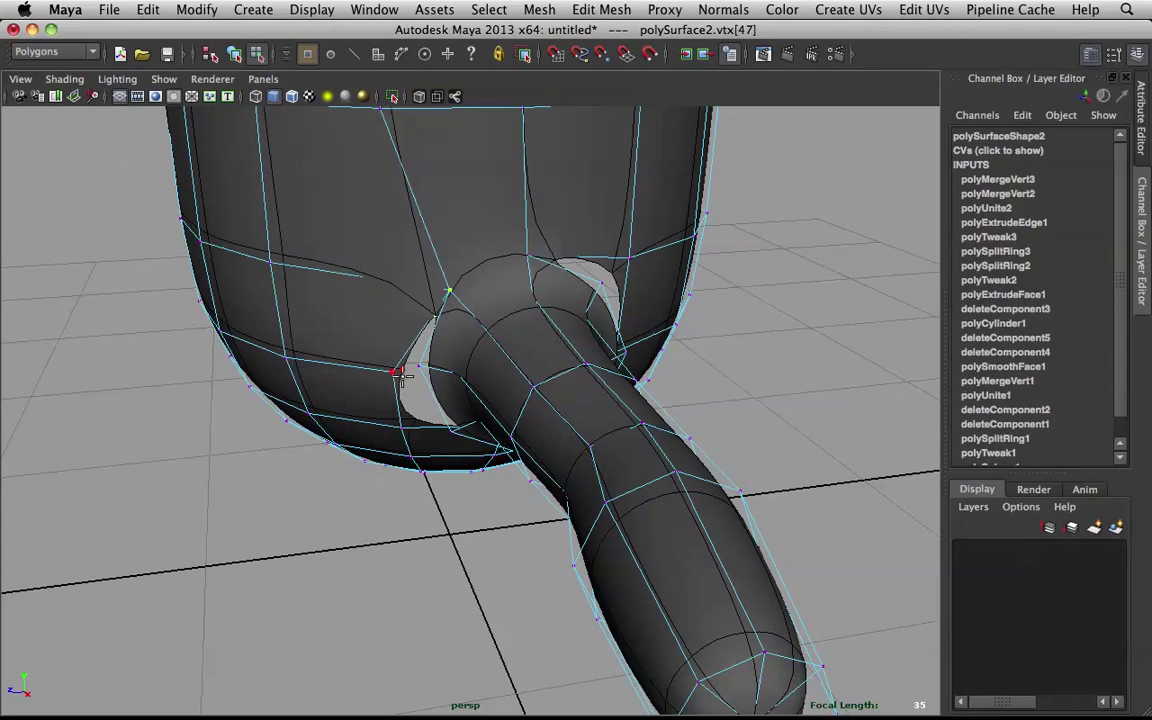
drag(420, 366, 428, 367)
alt+drag(427, 411, 449, 398)
alt+drag(450, 350, 707, 426)
key(z)
key(z)
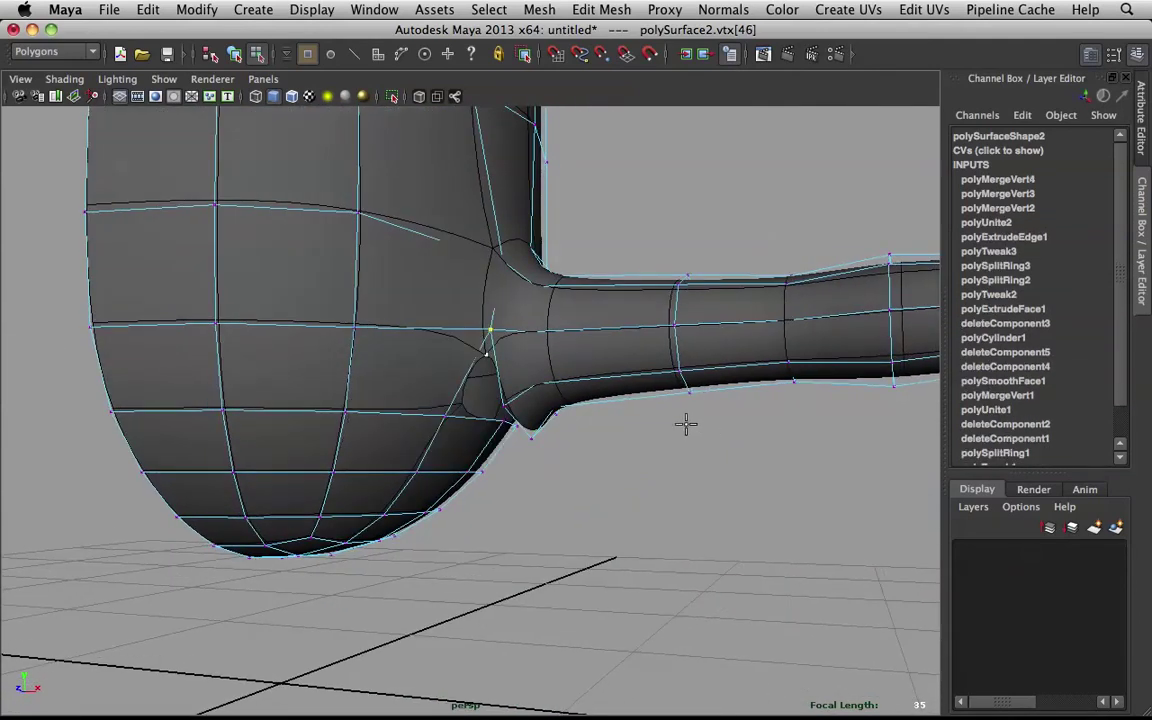
alt+drag(571, 361, 586, 370)
key(z)
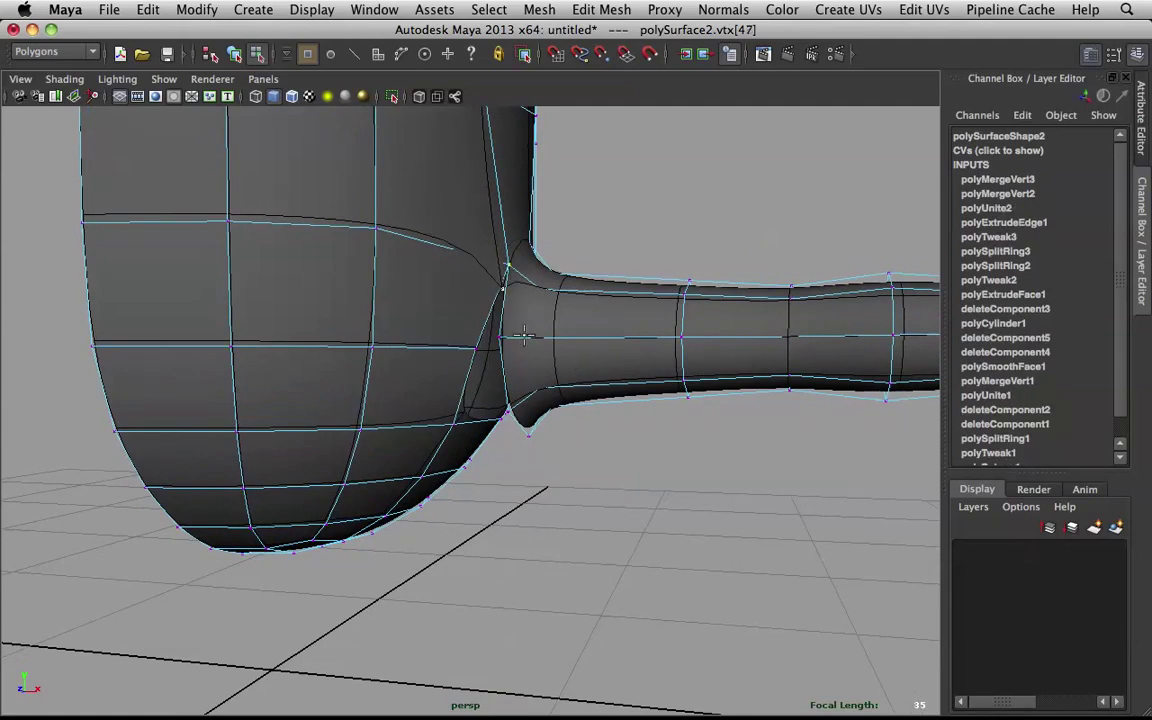
Merge the remaining arm border vertices with the matching shoulder-hole vertices all around the joint, and return the mesh to object mode
drag(478, 350, 476, 349)
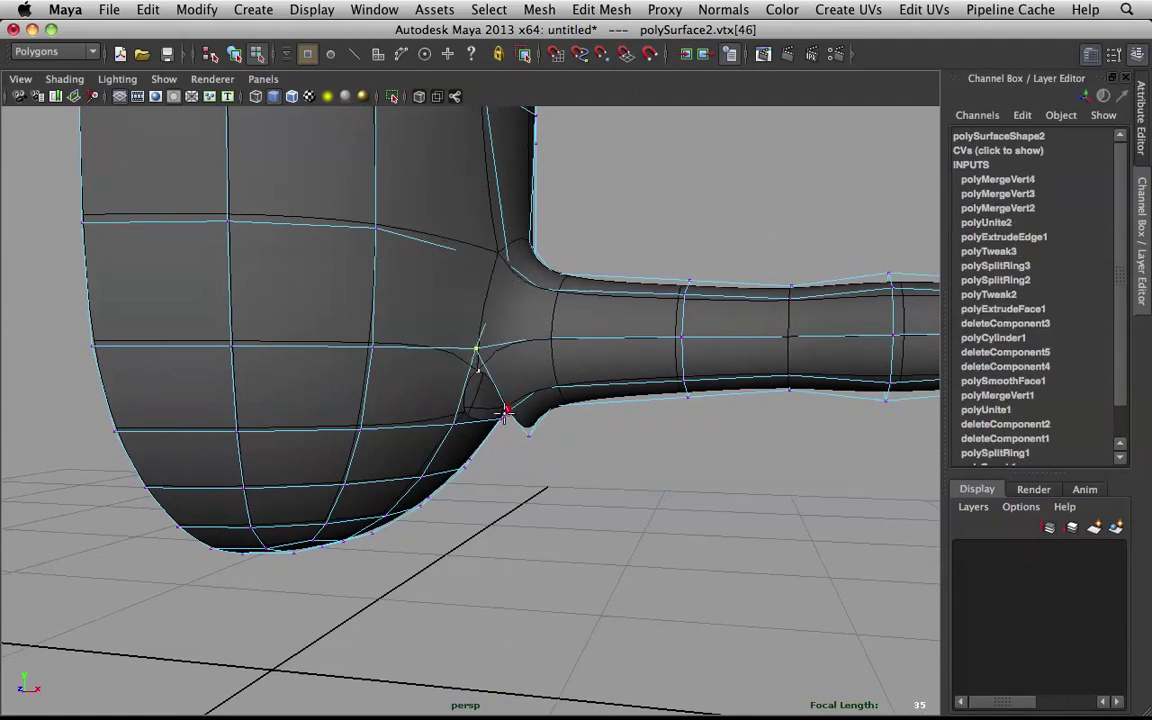
drag(480, 411, 456, 425)
alt+drag(527, 406, 416, 347)
drag(506, 422, 504, 420)
alt+drag(612, 418, 476, 429)
drag(565, 395, 580, 397)
alt+drag(580, 397, 598, 368)
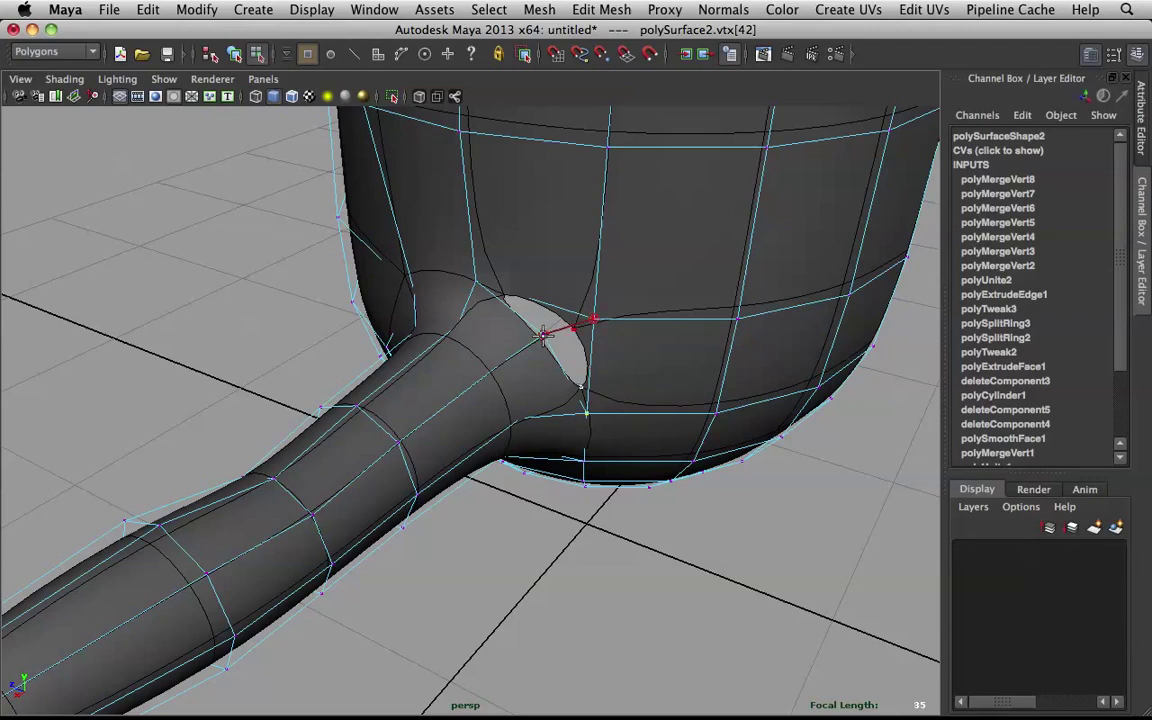
drag(543, 337, 422, 314)
alt+drag(422, 314, 613, 260)
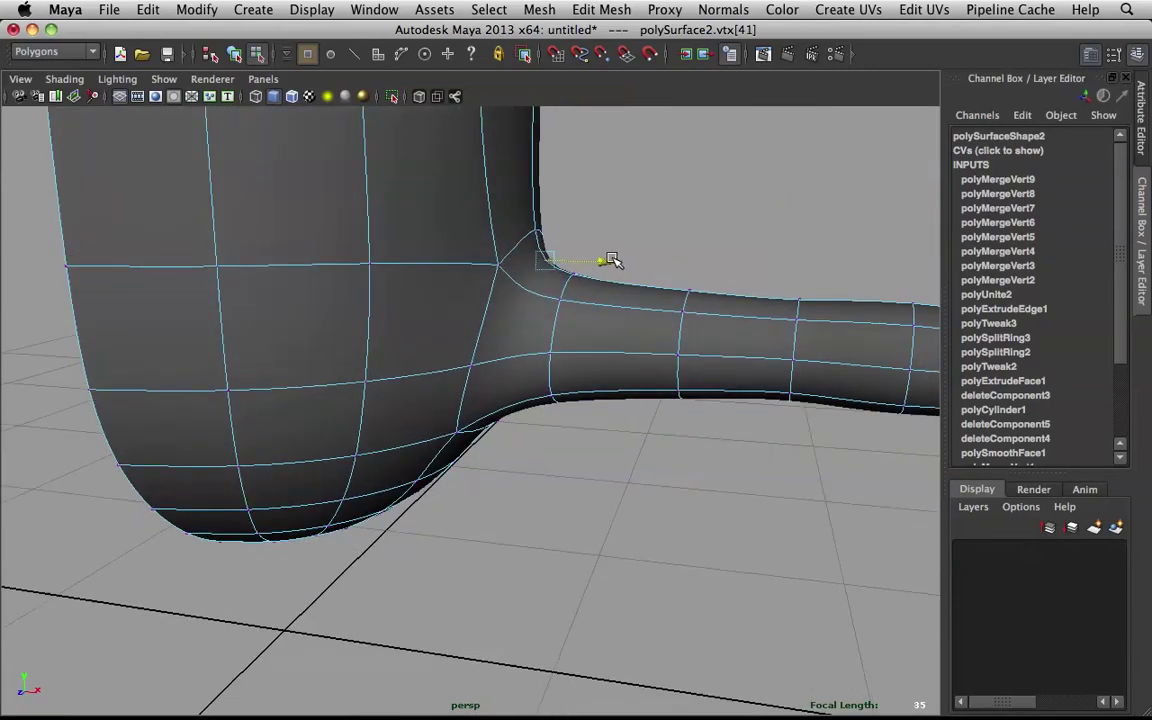
right_drag(483, 296, 571, 239)
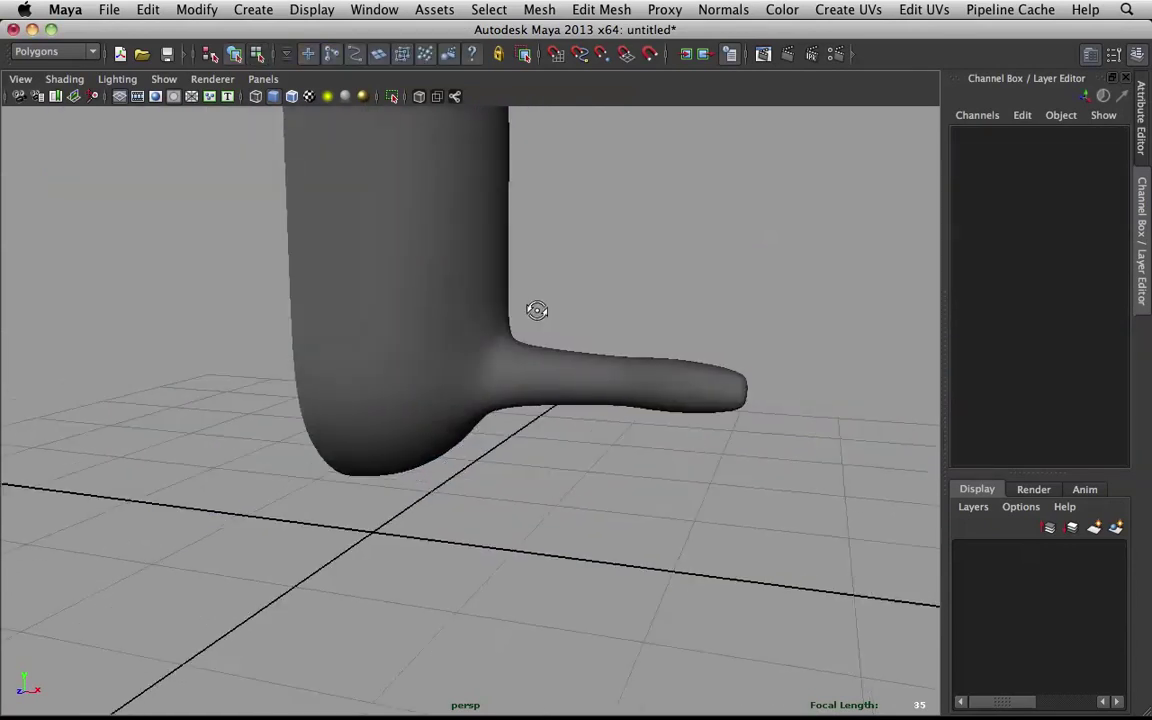
Rotate the arm's edge loop nearest the shoulder to follow the body's slope and raise it slightly
alt+drag(537, 309, 501, 314)
scroll(589, 309, down, 6)
click(486, 388)
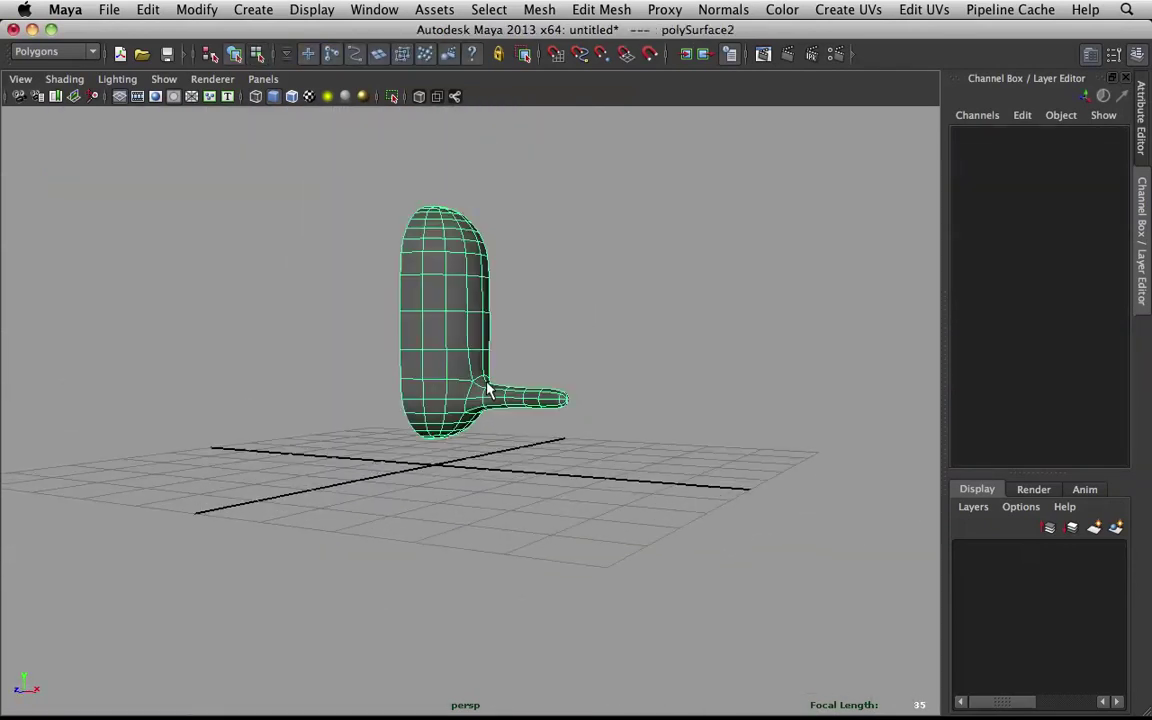
scroll(561, 400, up, 8)
scroll(561, 400, up, 6)
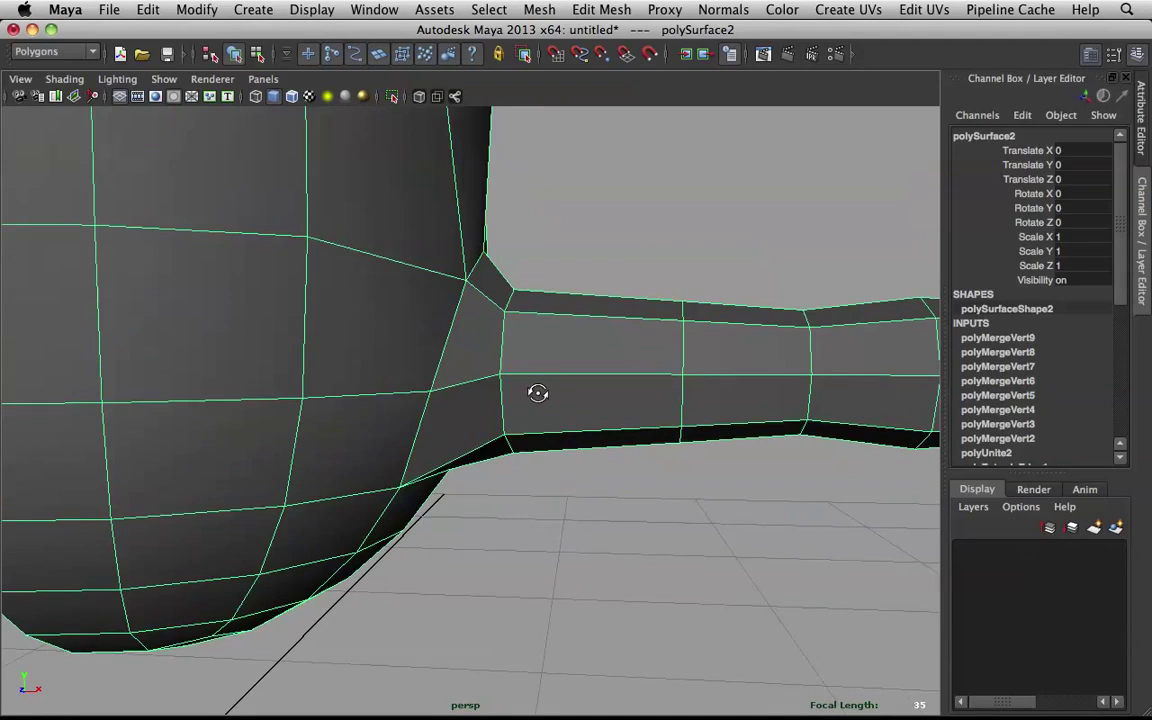
key(F10)
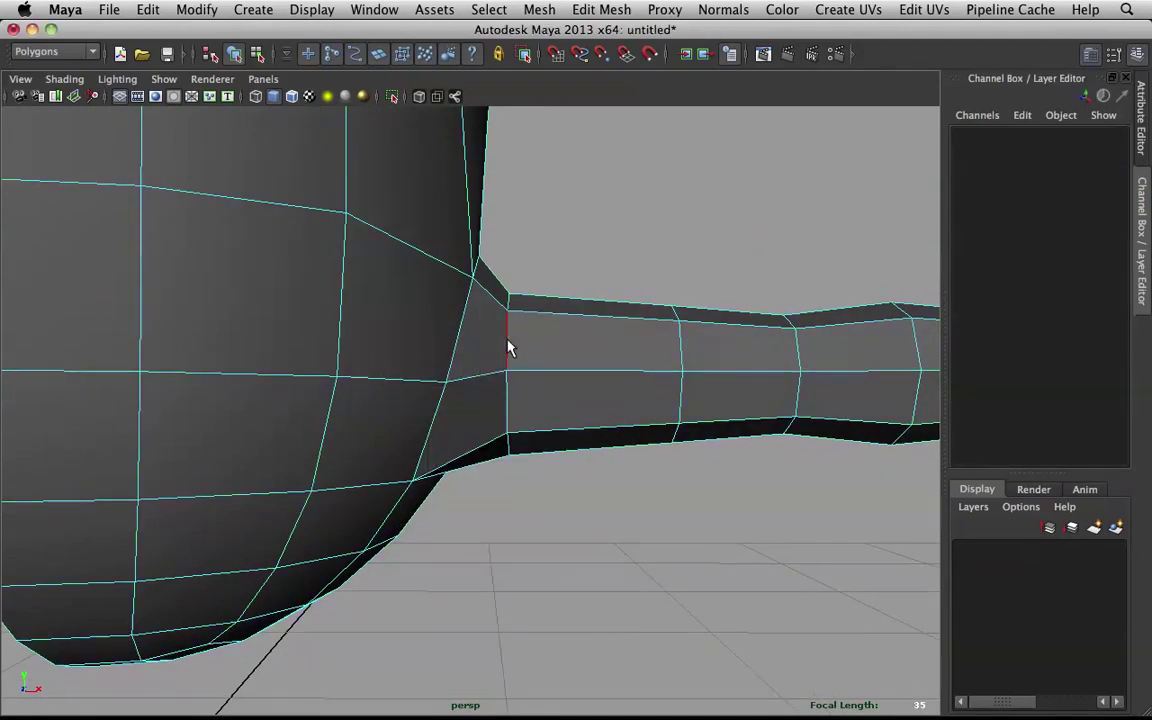
double_click(508, 342)
key(e)
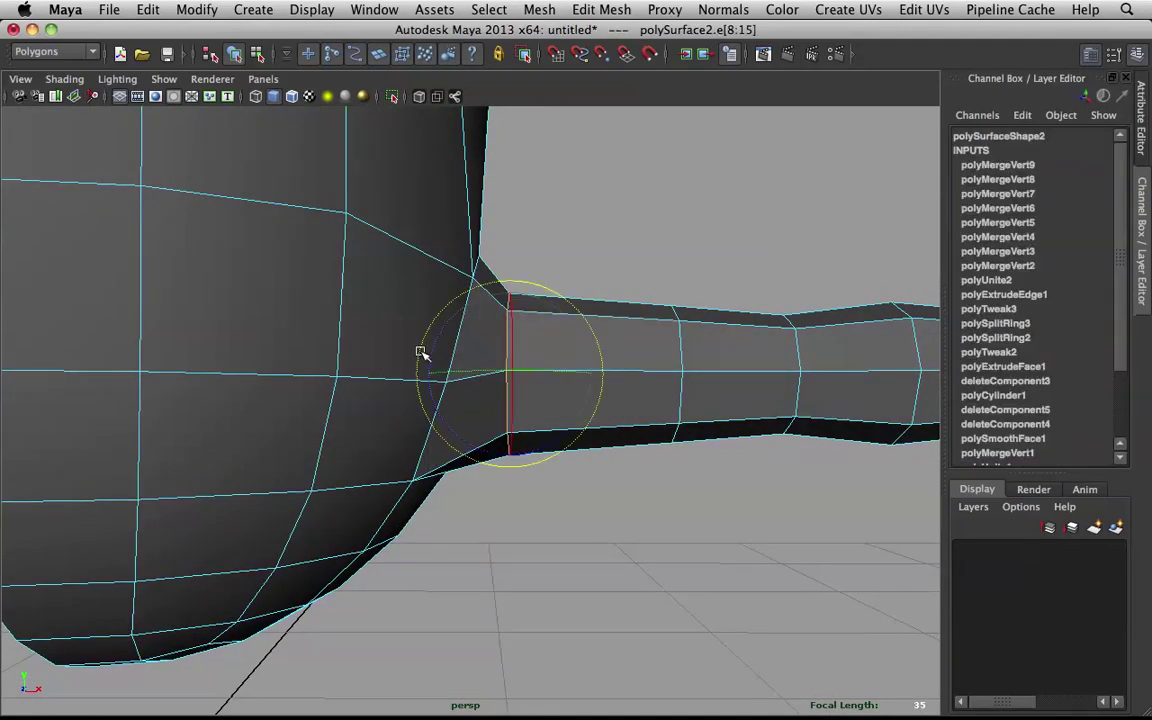
drag(430, 357, 509, 307)
key(w)
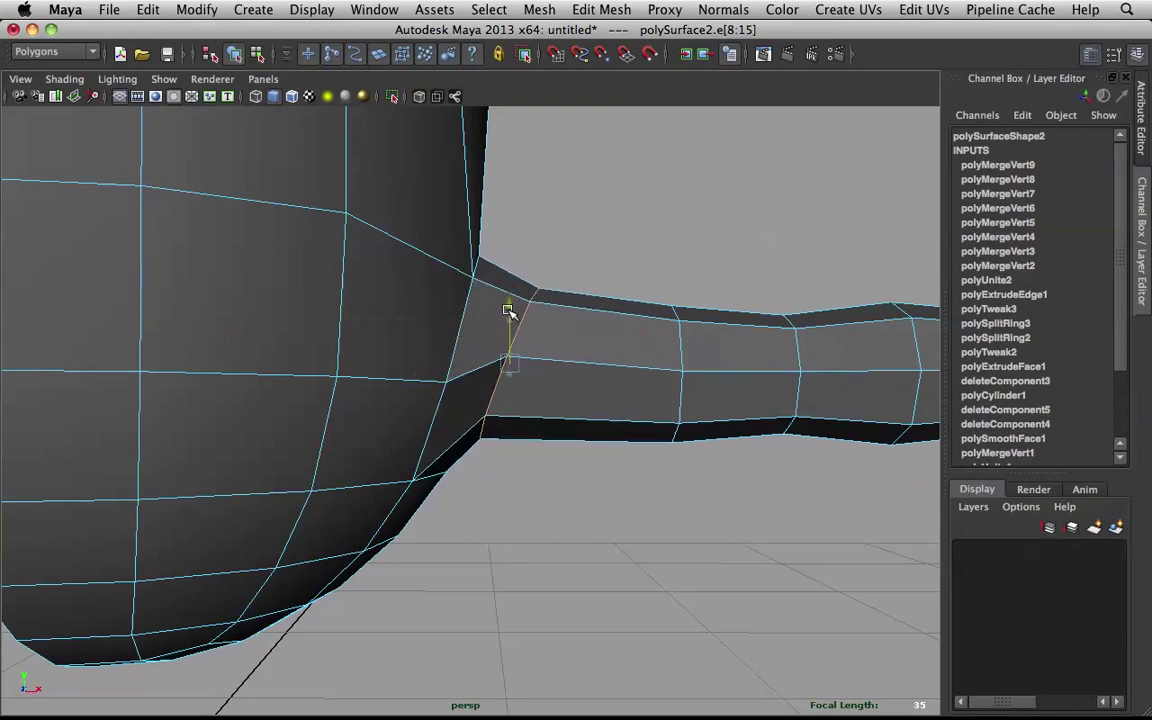
Slide the tilted shoulder edge loop closer to the body with the Slide Edge Tool and return the mesh to object mode
shift+right_click(527, 316)
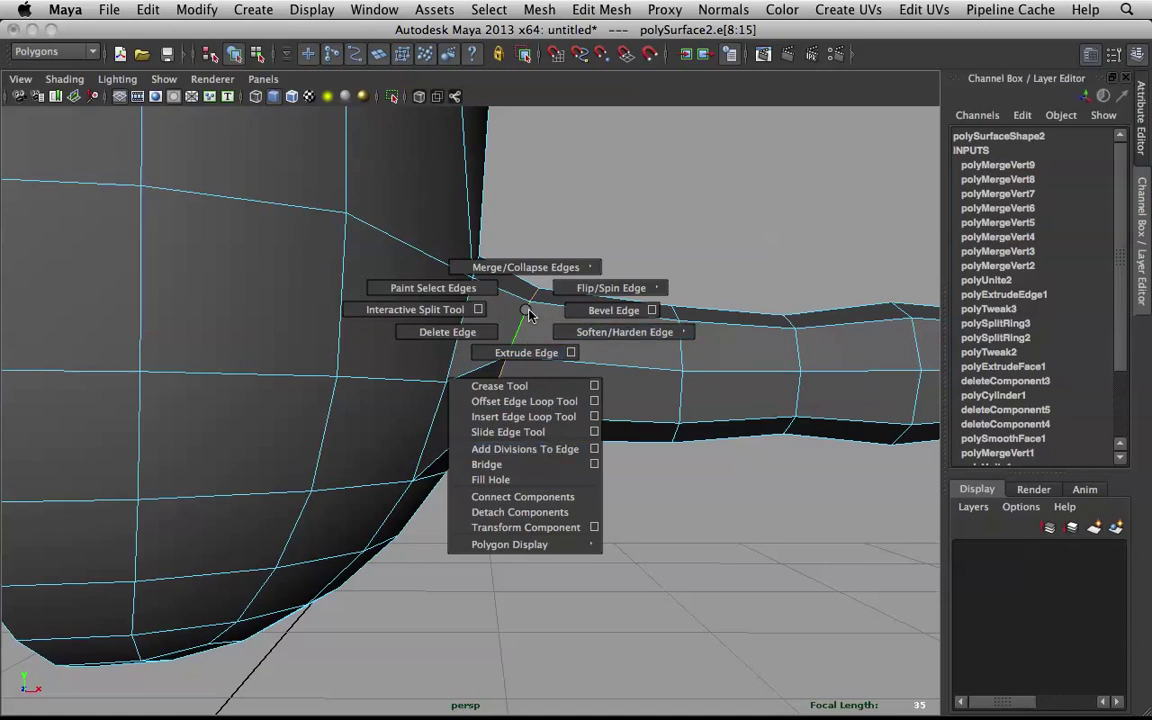
click(510, 432)
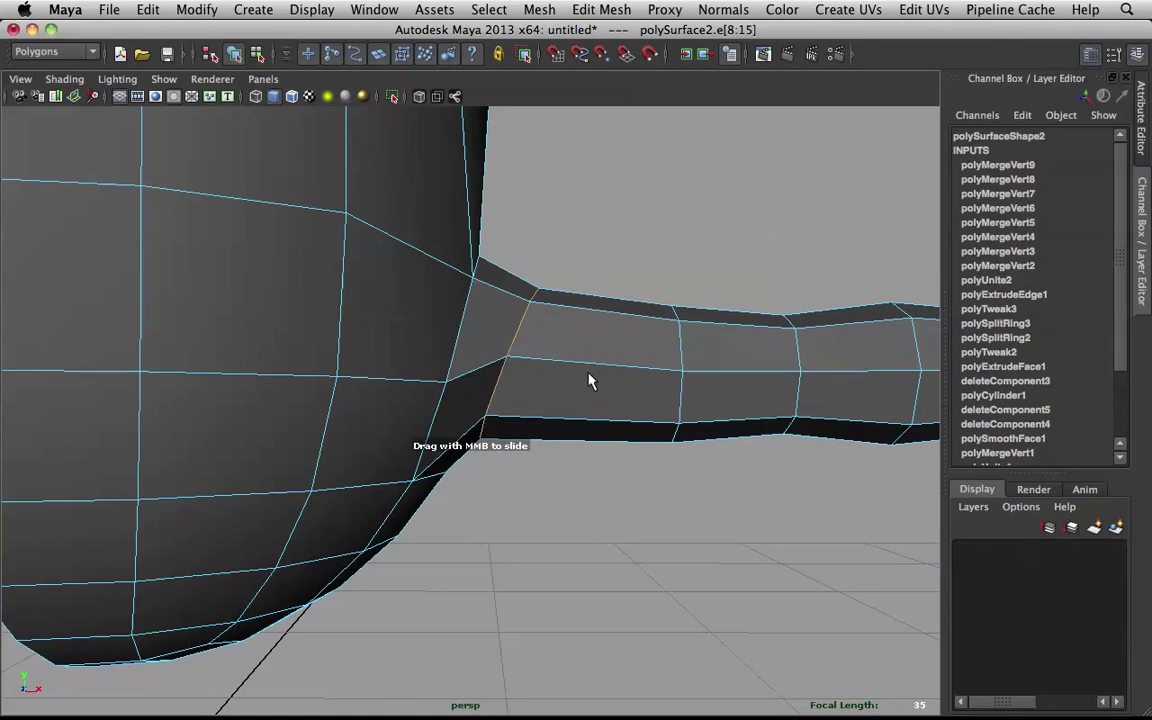
key(y)
middle_drag(615, 345, 578, 343)
scroll(579, 340, down, 4)
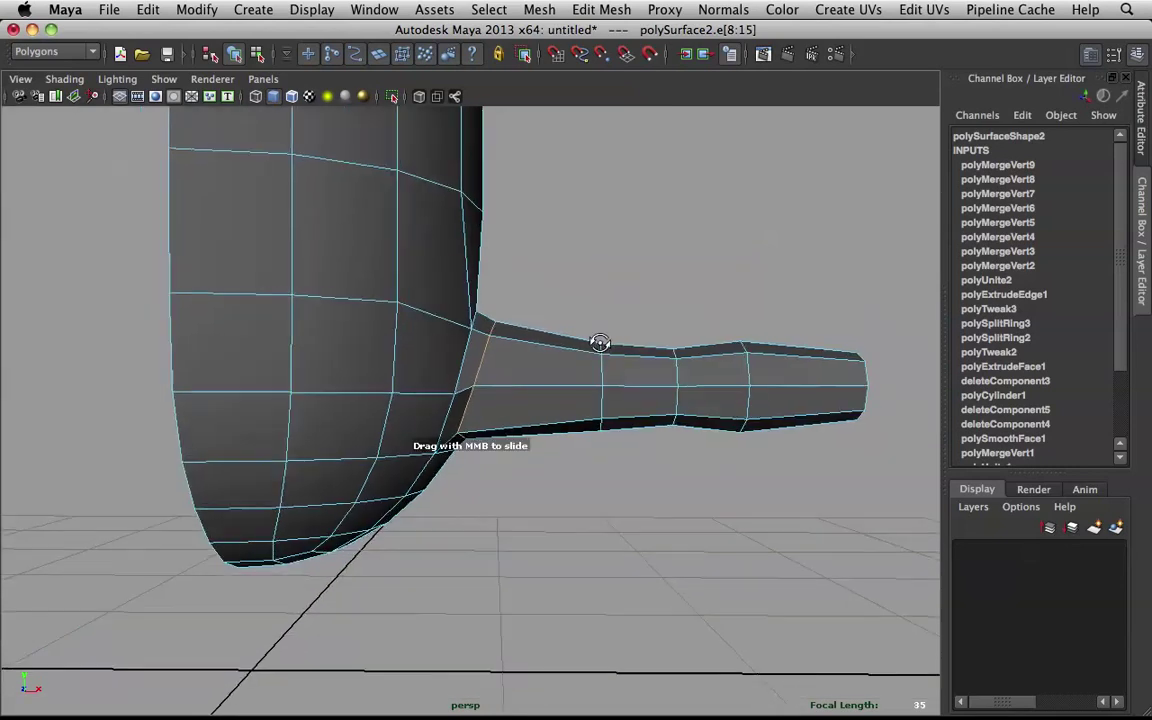
alt+drag(599, 340, 462, 374)
alt+drag(493, 281, 527, 381)
right_drag(510, 370, 597, 347)
Insert a new edge loop around the arm just outside the tilted shoulder loop and get it ready for scaling
alt+drag(566, 321, 552, 361)
shift+right_drag(552, 361, 448, 376)
drag(518, 392, 507, 382)
key(r)
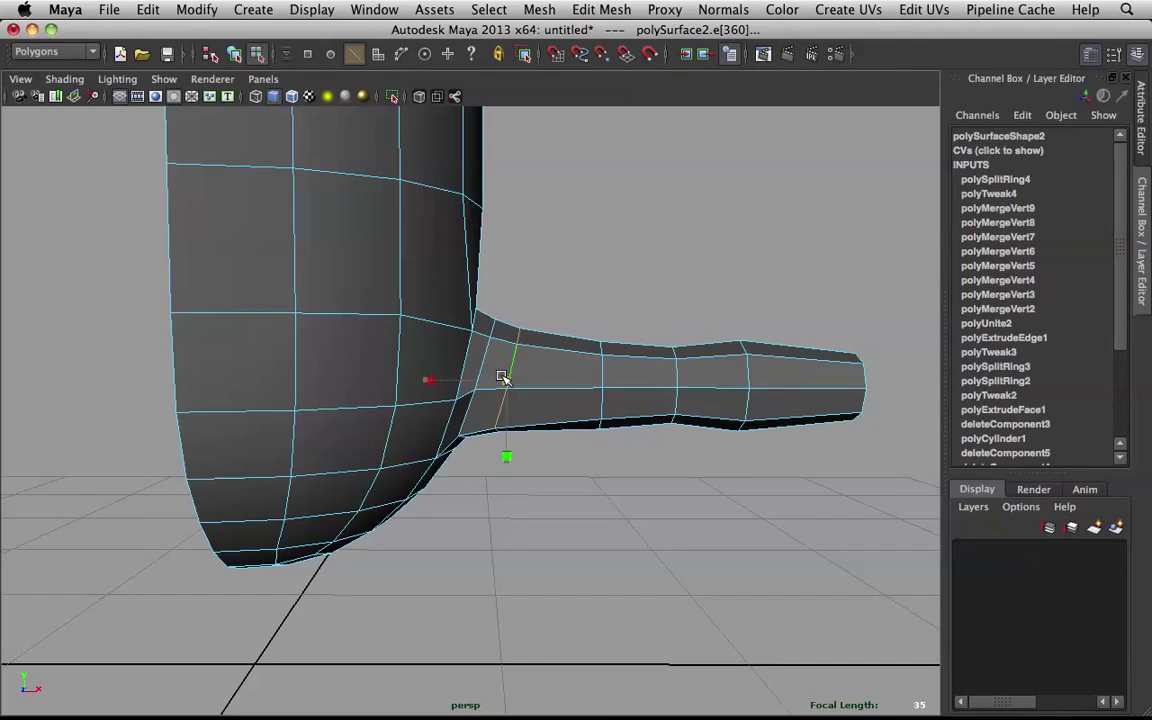
Nudge the pair of edges above the shoulder joint along X and return the mesh to object mode
alt+drag(455, 342, 538, 319)
double_click(470, 308)
key(w)
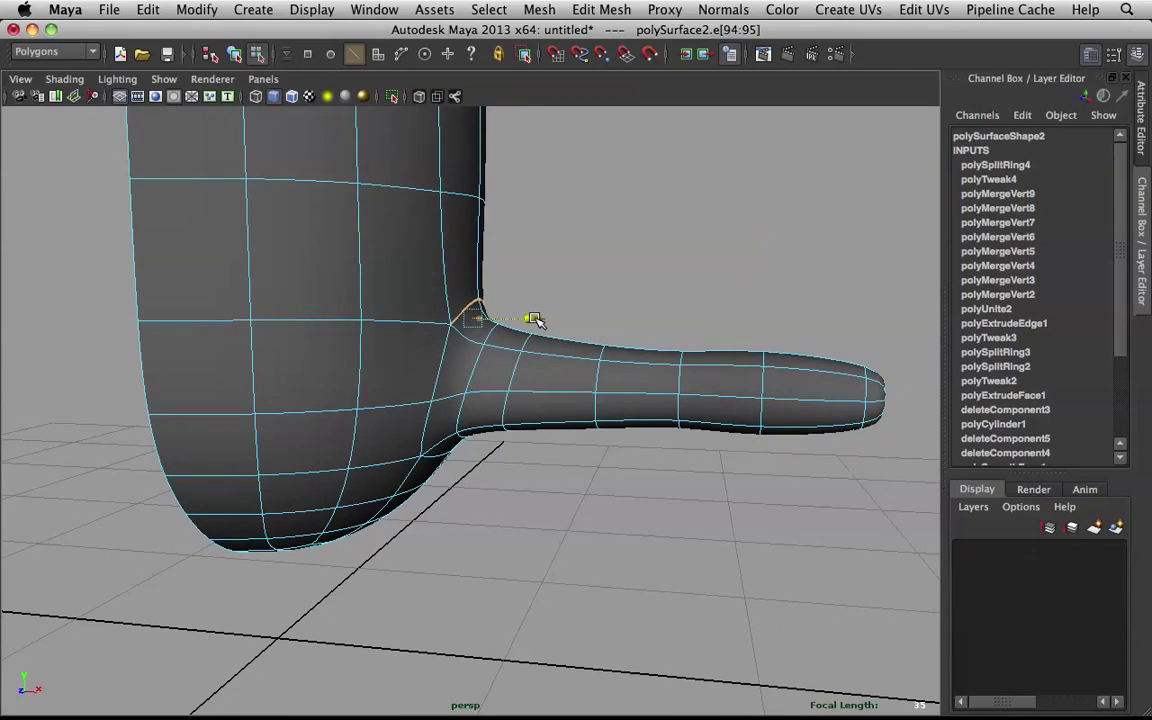
click(522, 288)
right_drag(403, 344, 445, 333)
Insert another edge loop around the arm, slightly farther out from the shoulder than the previous one
alt+drag(445, 333, 465, 385)
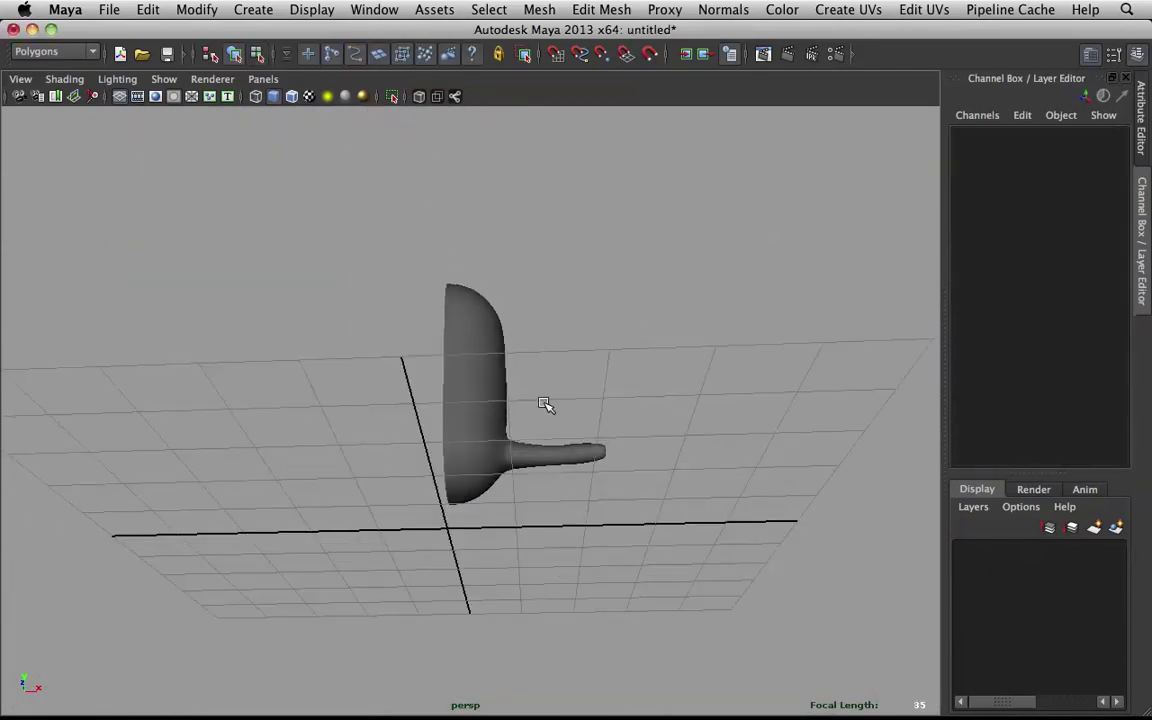
alt+drag(544, 403, 527, 447)
alt+right_drag(527, 447, 571, 450)
alt+drag(571, 450, 555, 349)
click(537, 528)
scroll(541, 480, up, 5)
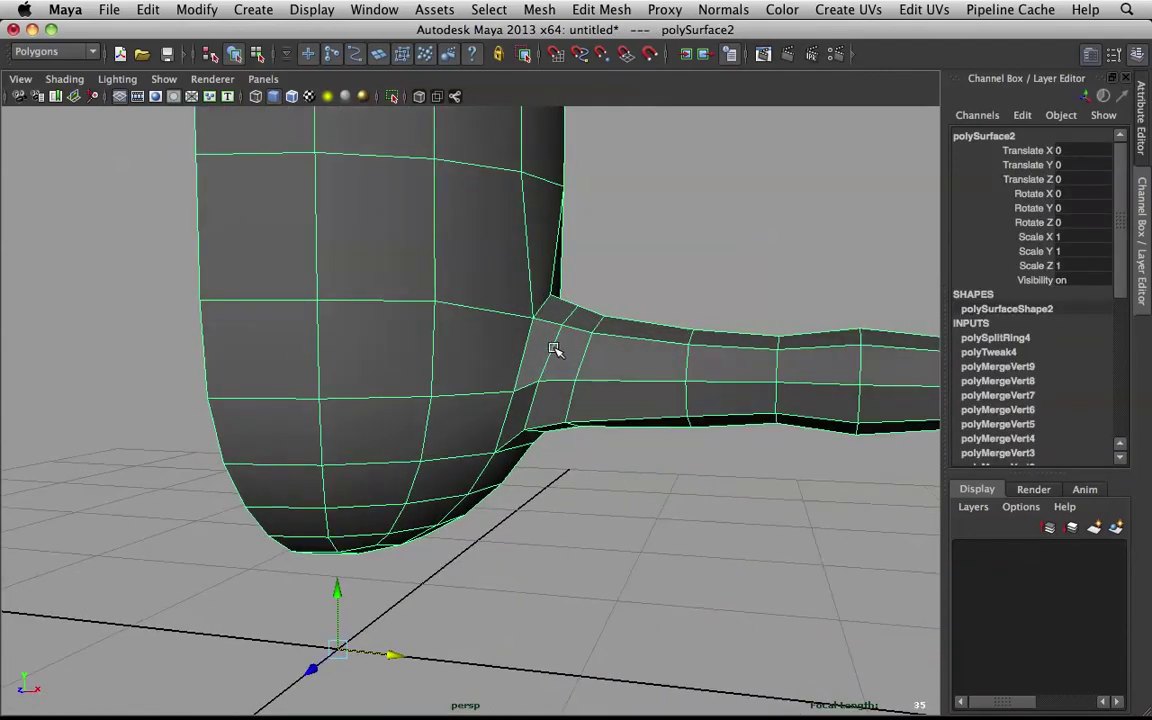
shift+right_drag(555, 349, 460, 368)
drag(620, 383, 600, 352)
Move the middle of the three shoulder edge loops slightly toward the body
key(q)
key(e)
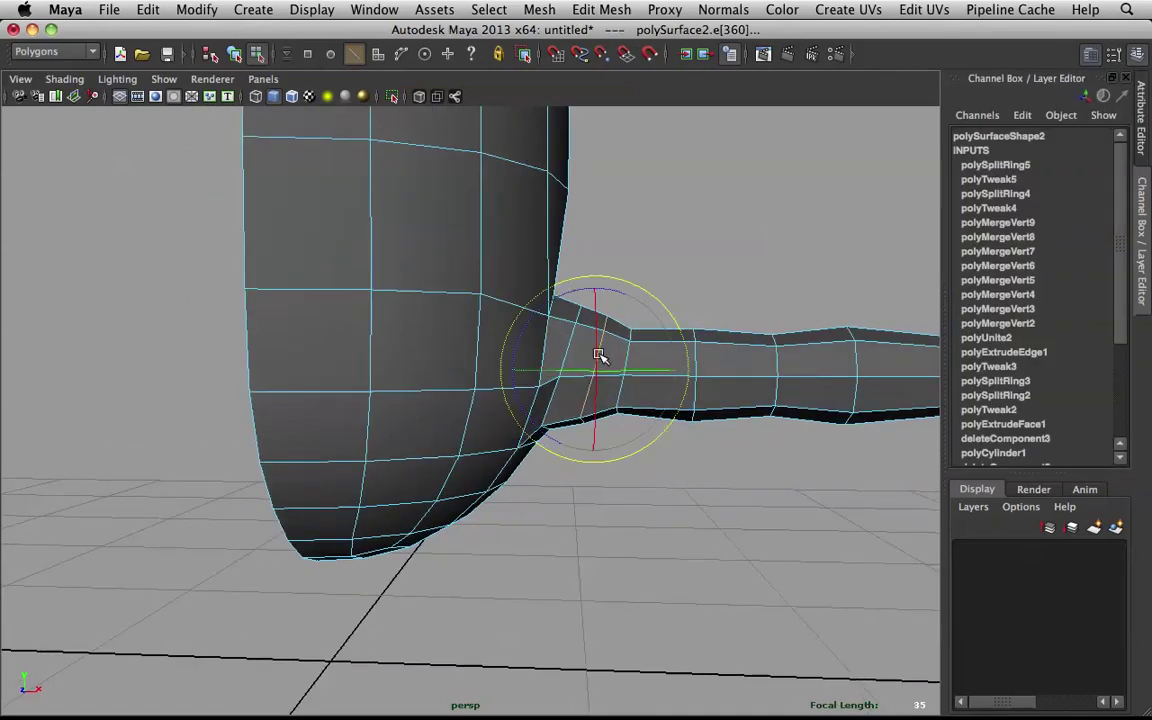
key(r)
key(w)
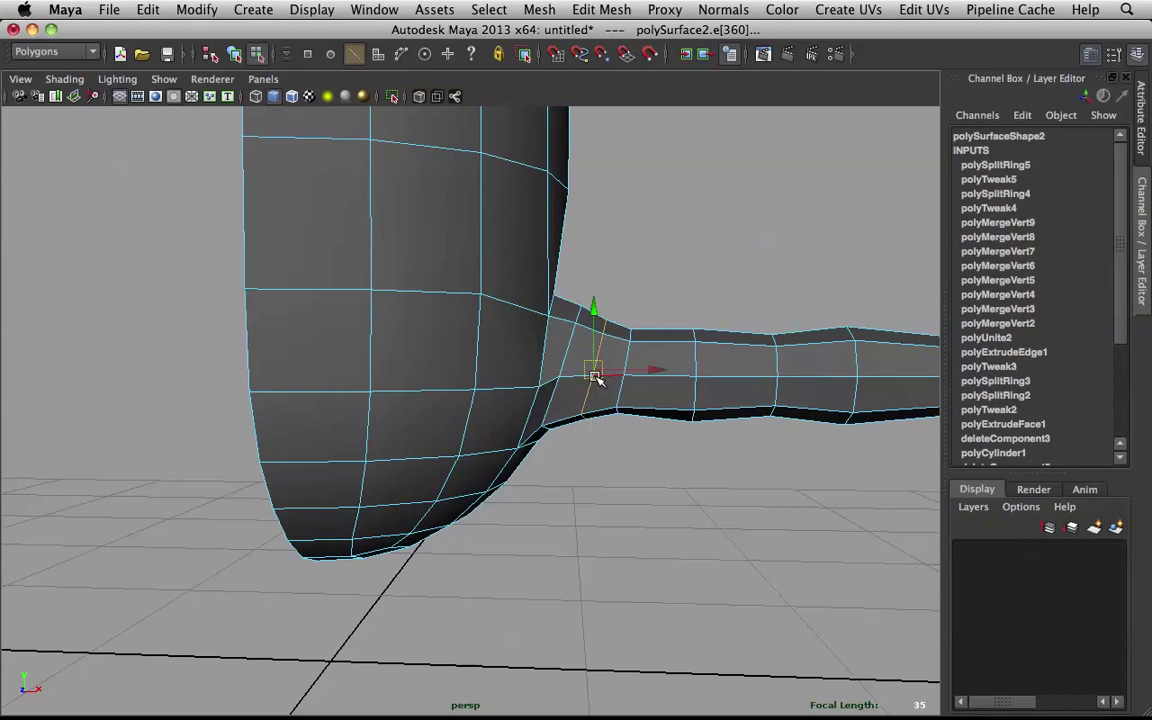
Tilt the edge loop where the shoulder meets the arm to follow its neighbours, and nudge it slightly toward the body
key(q)
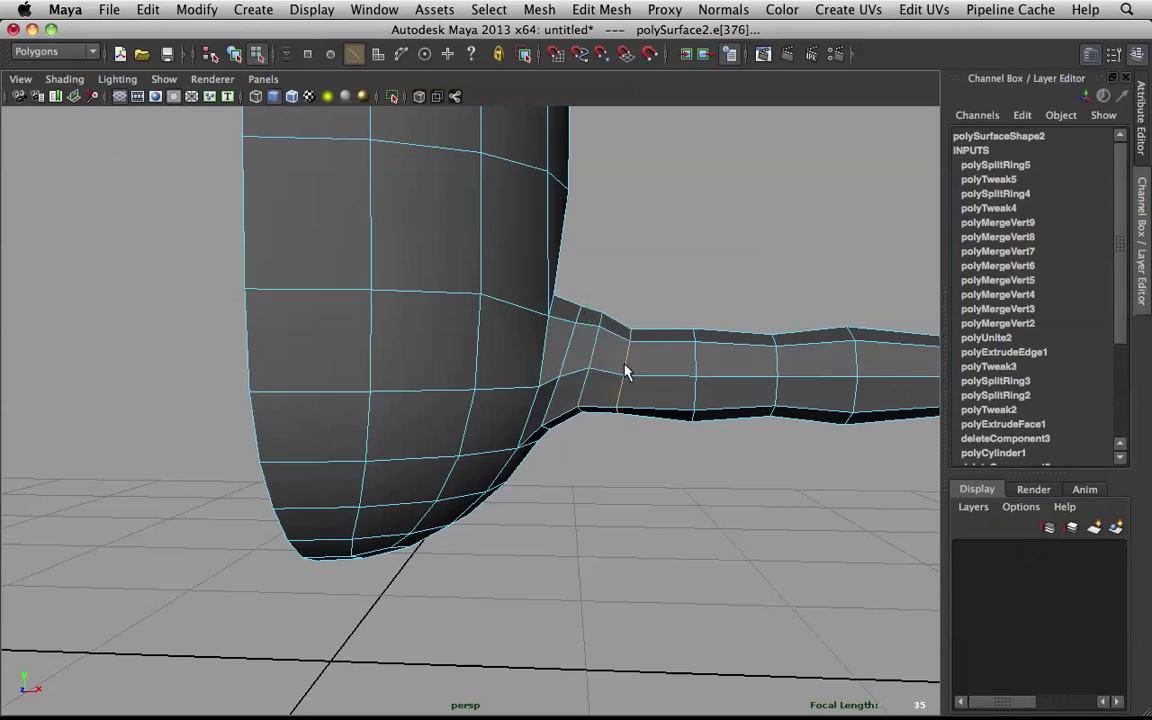
key(e)
drag(637, 293, 650, 303)
key(w)
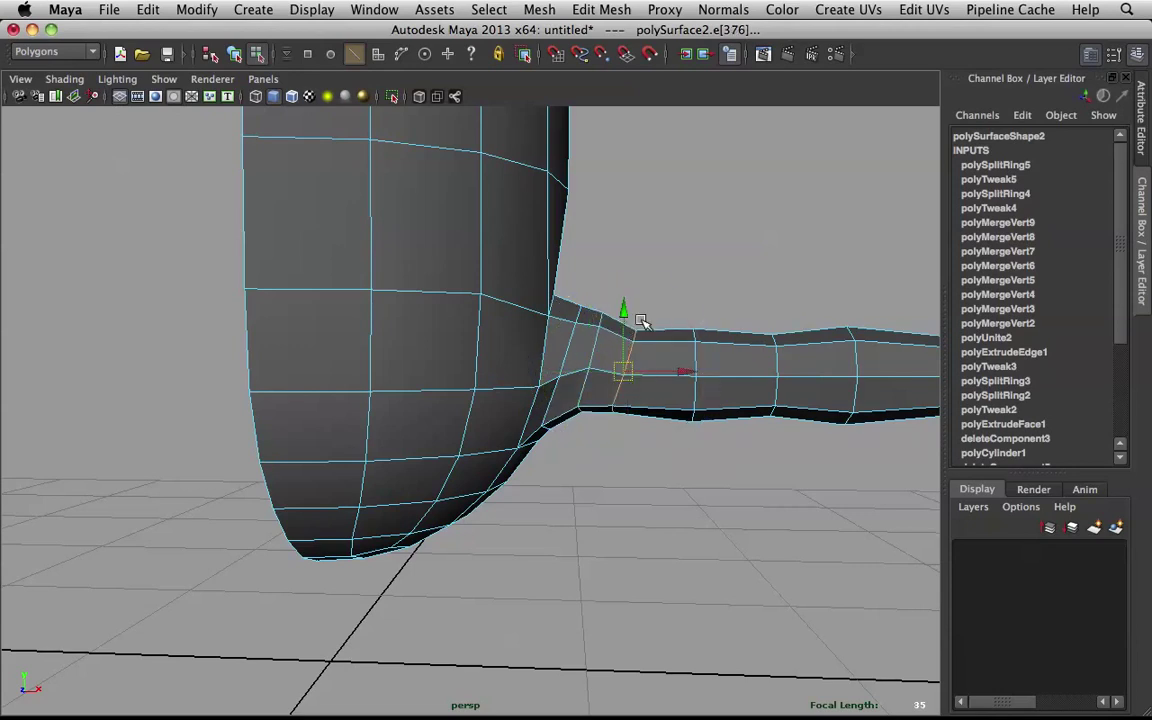
drag(629, 371, 622, 368)
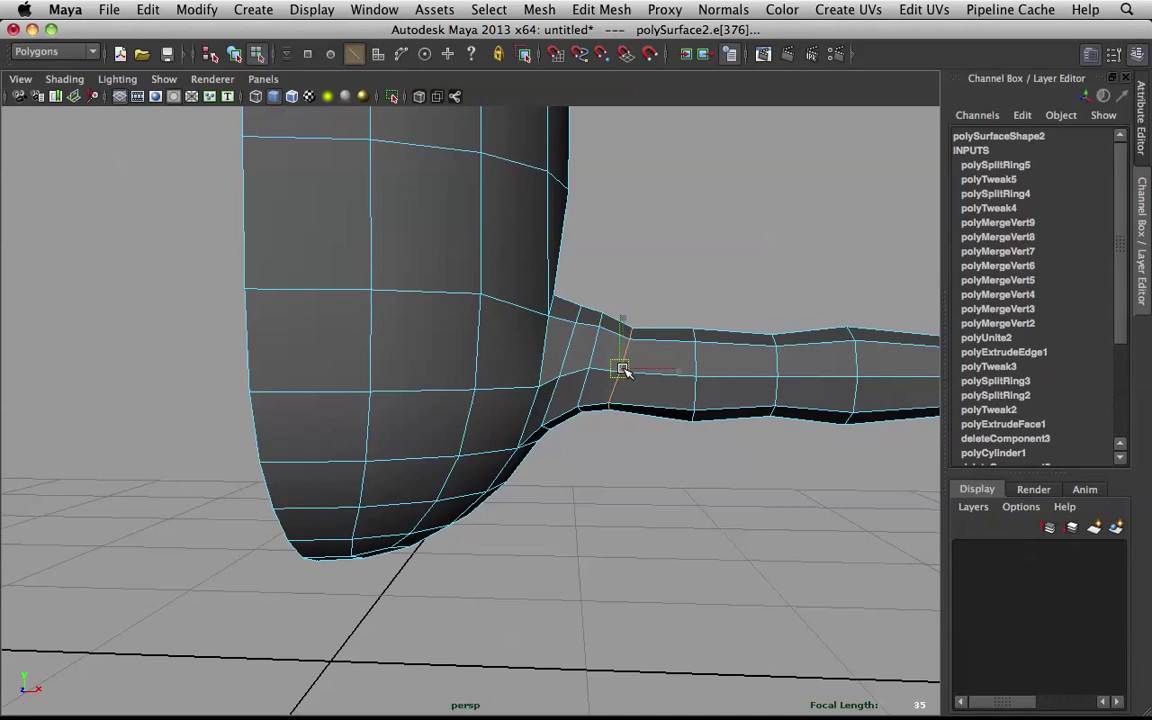
In smoothed shaded display, tilt the next edge loop along the arm slightly and nudge it toward the body
double_click(695, 352)
key(4)
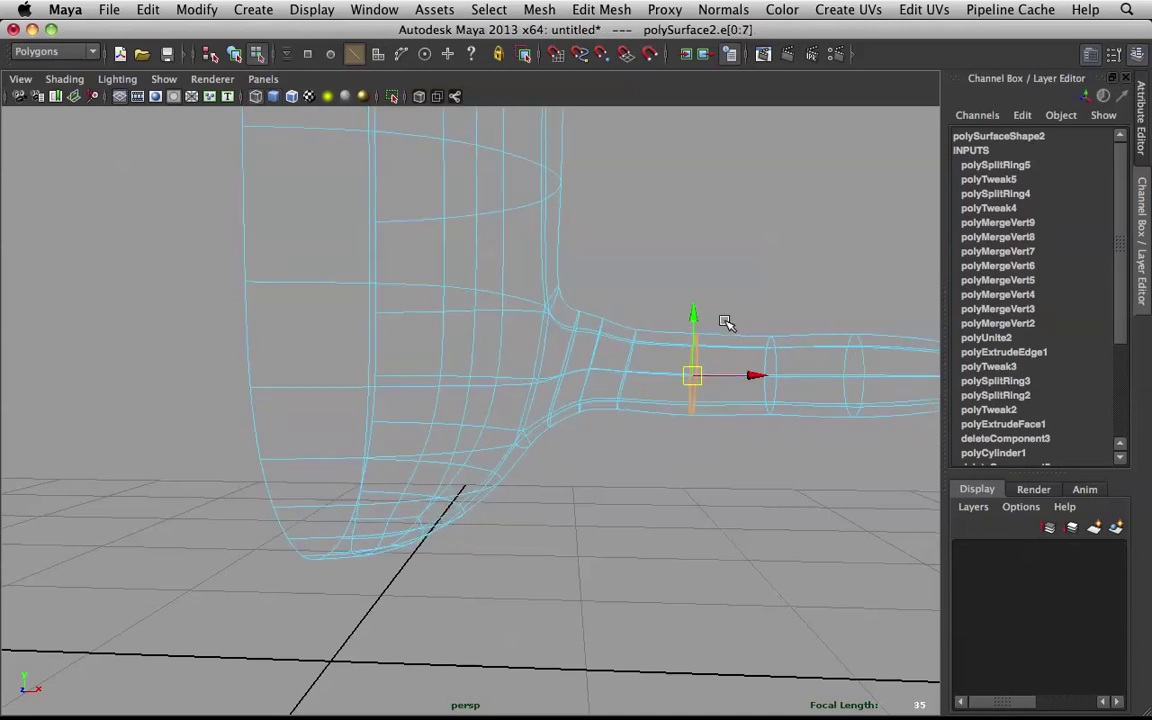
key(5)
key(e)
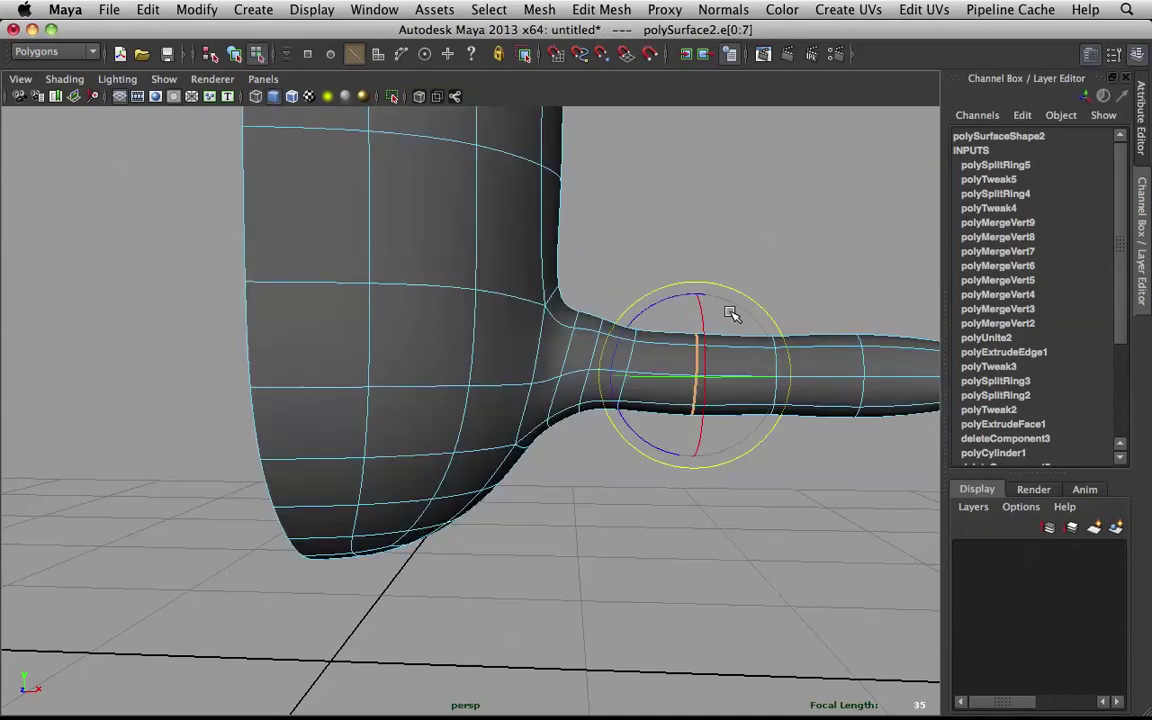
click(666, 299)
key(z)
drag(660, 301, 666, 302)
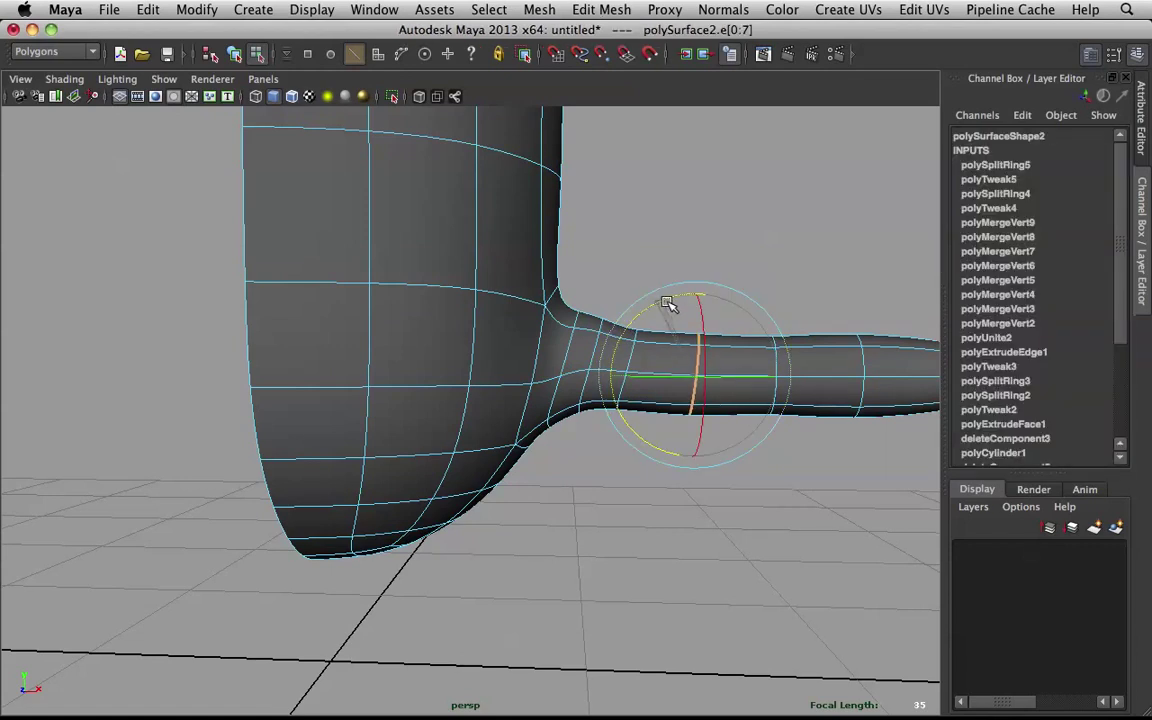
key(w)
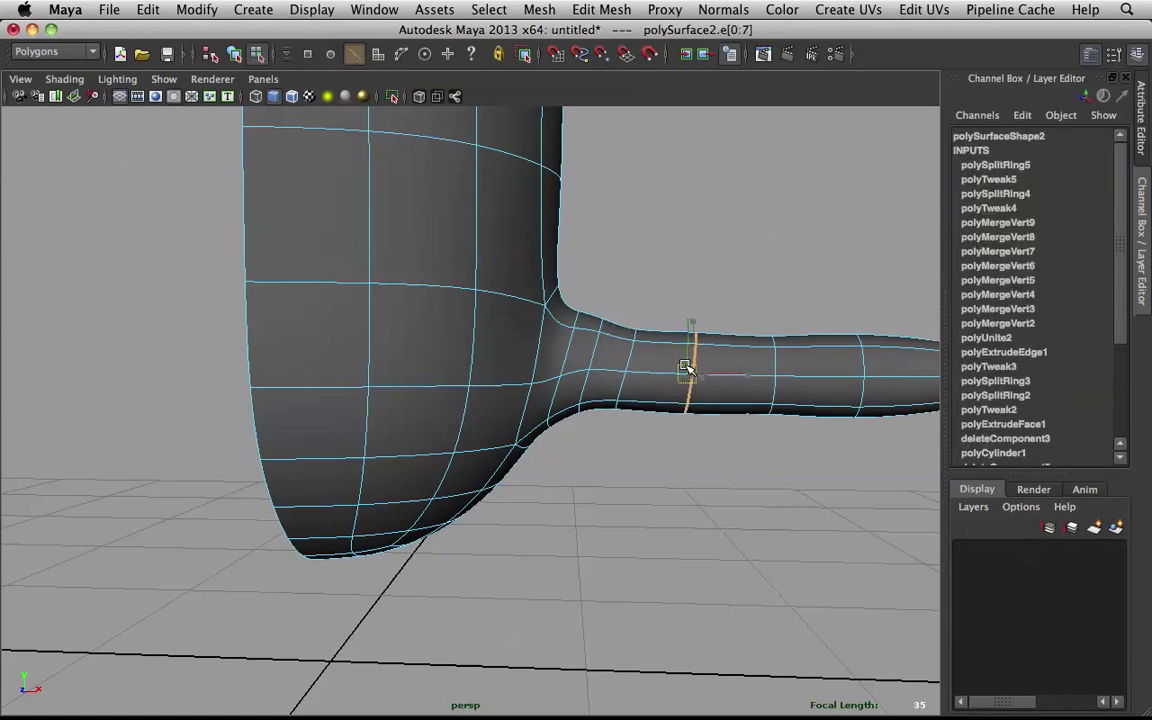
Scale the mid-arm edge loop slightly and select the next loop toward the hand with the Move tool
key(q)
alt+drag(756, 355, 655, 358)
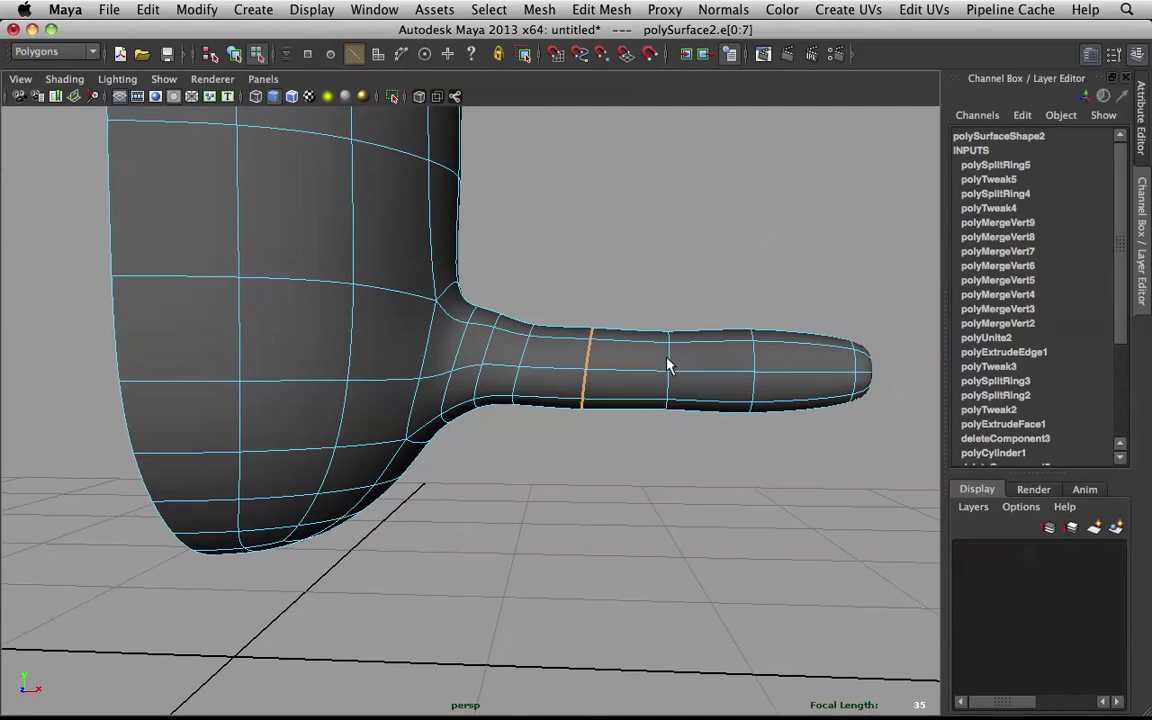
double_click(669, 358)
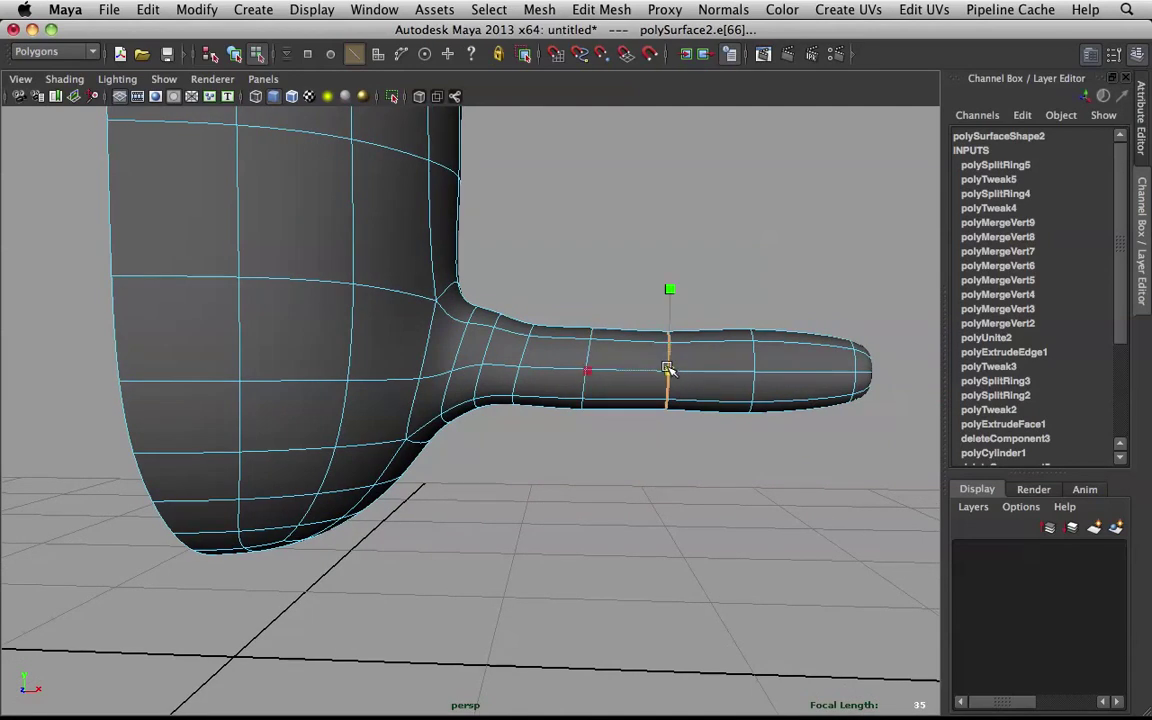
key(q)
double_click(753, 350)
key(w)
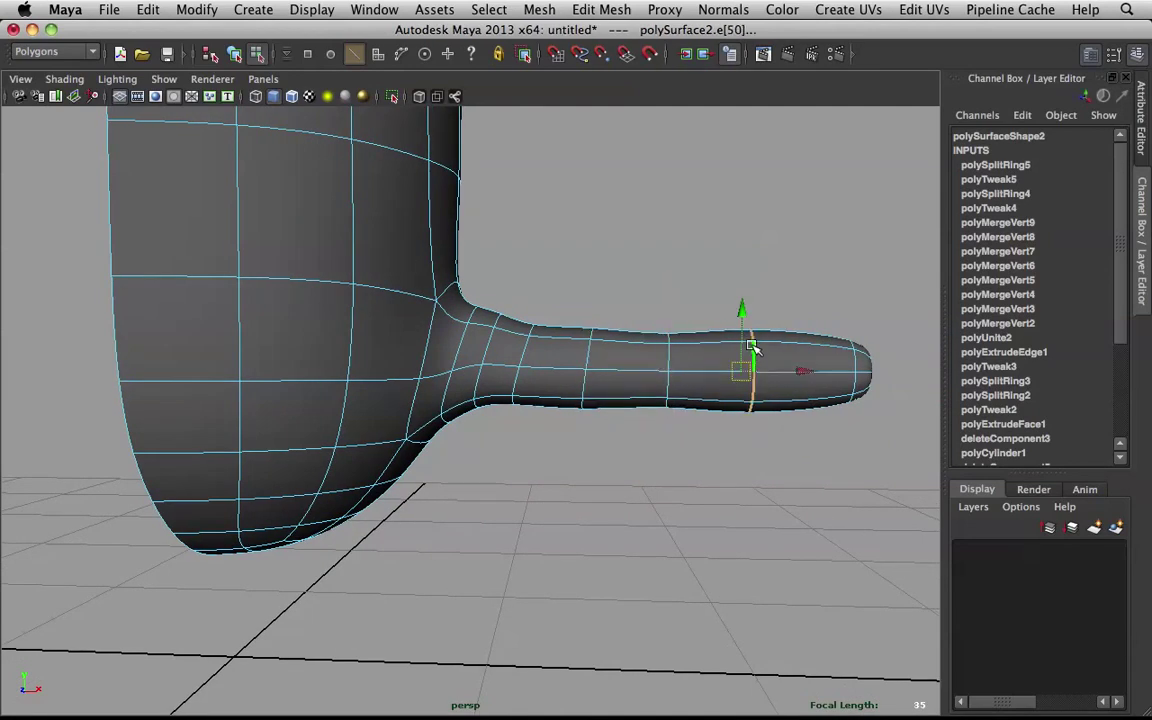
Return the mesh to object mode and select the whole half body with its arm
alt+drag(771, 368, 519, 373)
right_drag(497, 360, 574, 315)
scroll(573, 306, down, 3)
alt+middle_drag(573, 306, 635, 321)
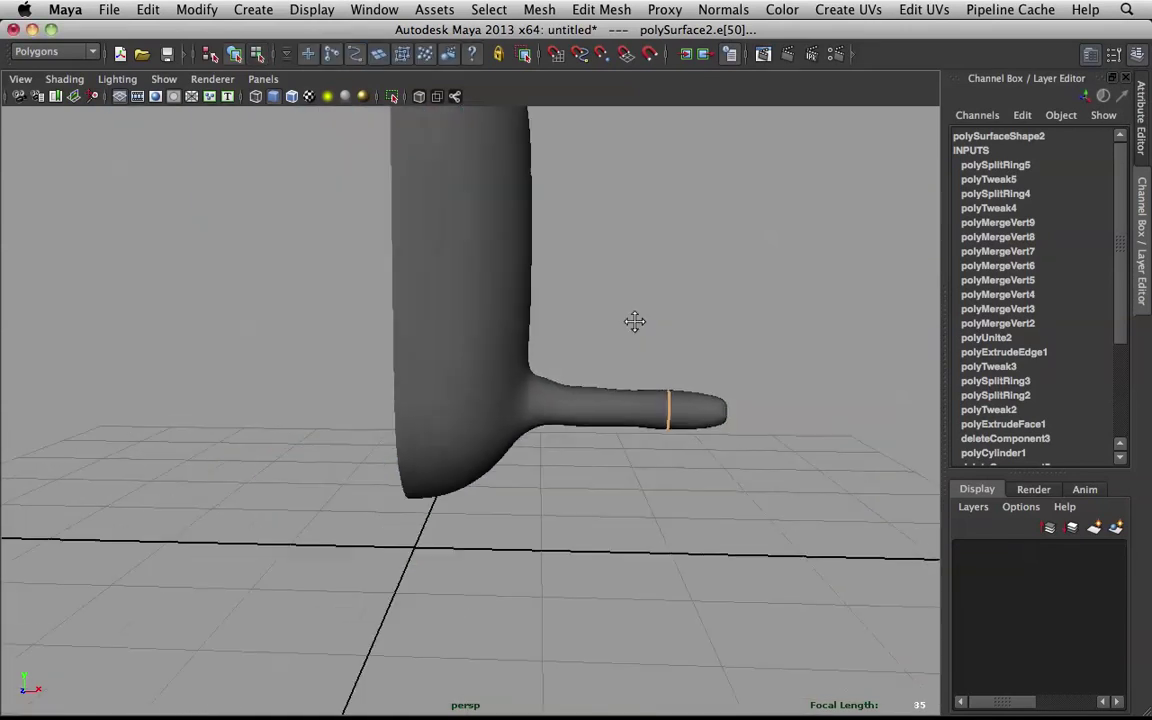
alt+drag(635, 321, 601, 324)
click(530, 340)
alt+drag(530, 340, 523, 376)
click(670, 373)
click(588, 411)
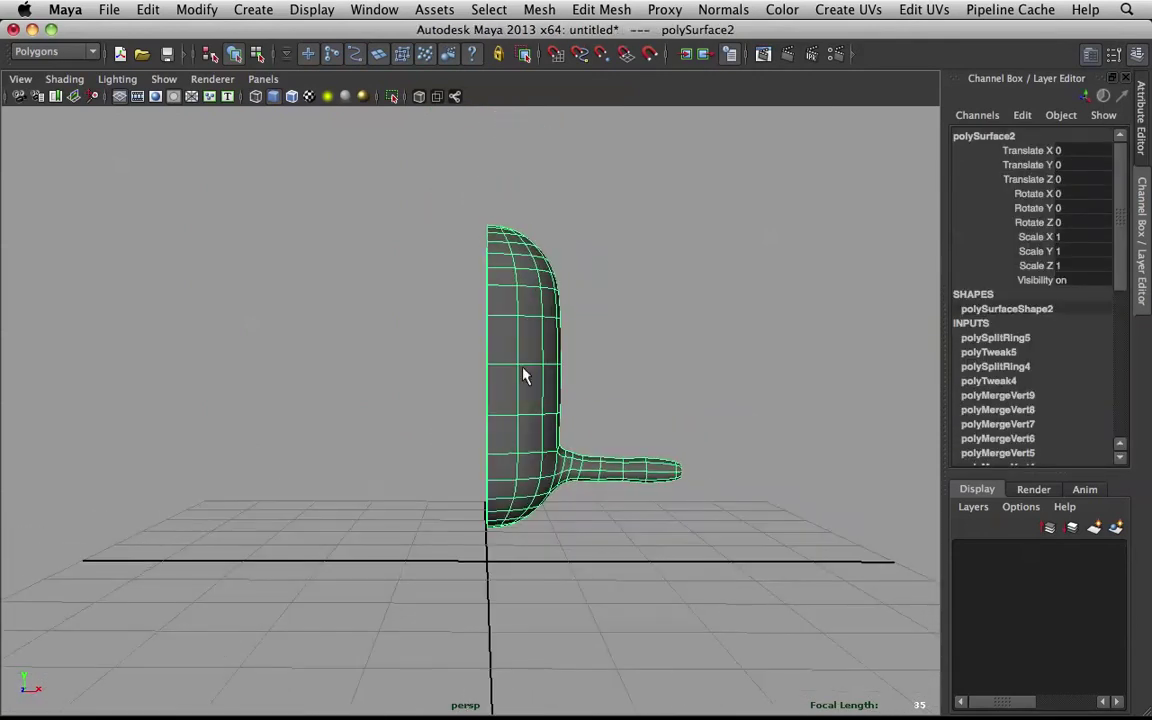
Mirror the half body with Duplicate Special as an instance with Scale X -1, and clear the selection
click(158, 10)
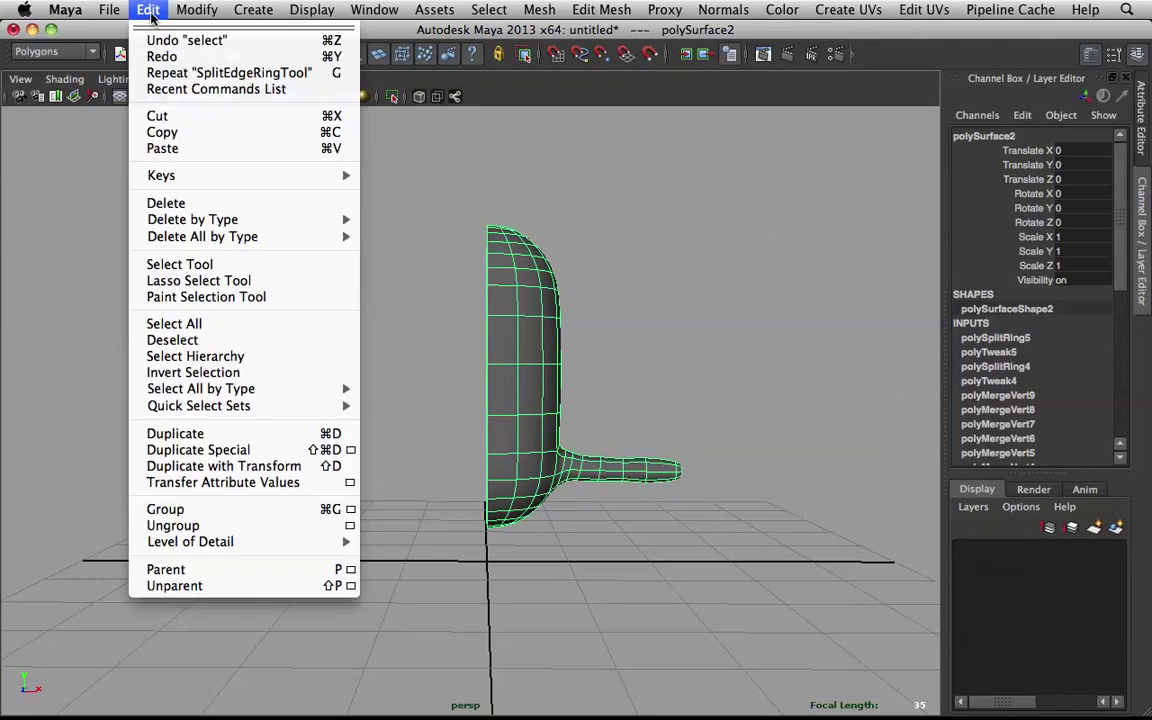
click(351, 451)
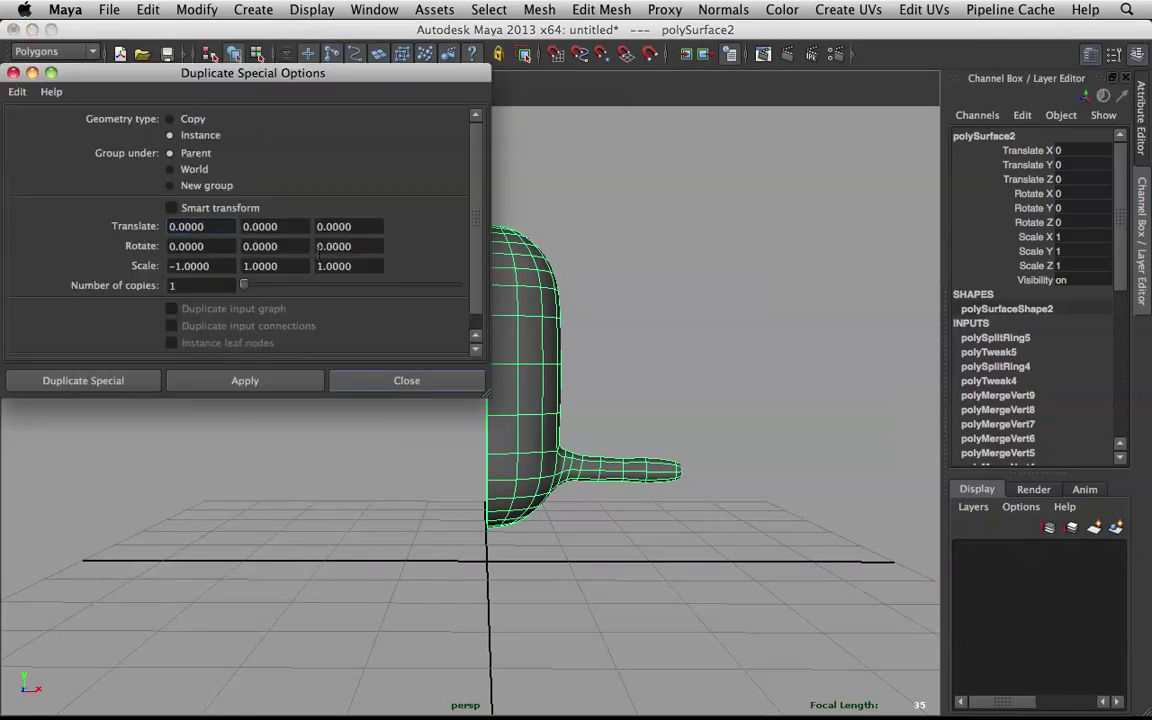
click(424, 381)
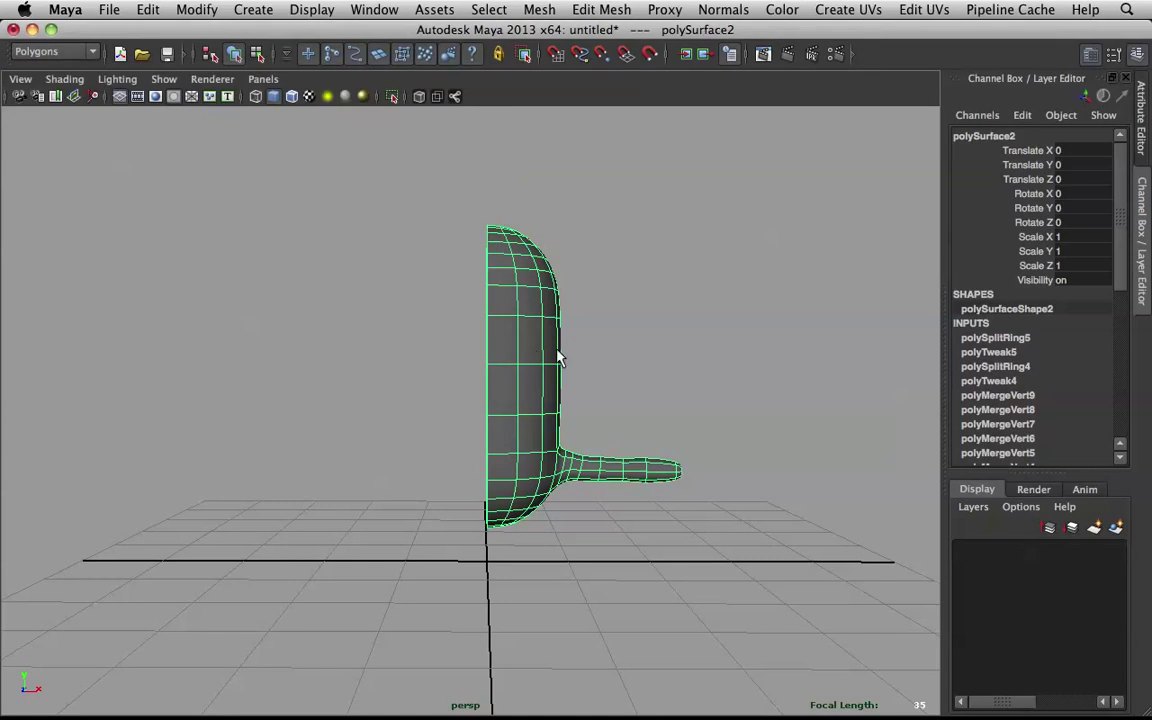
key(ctrl+shift+d)
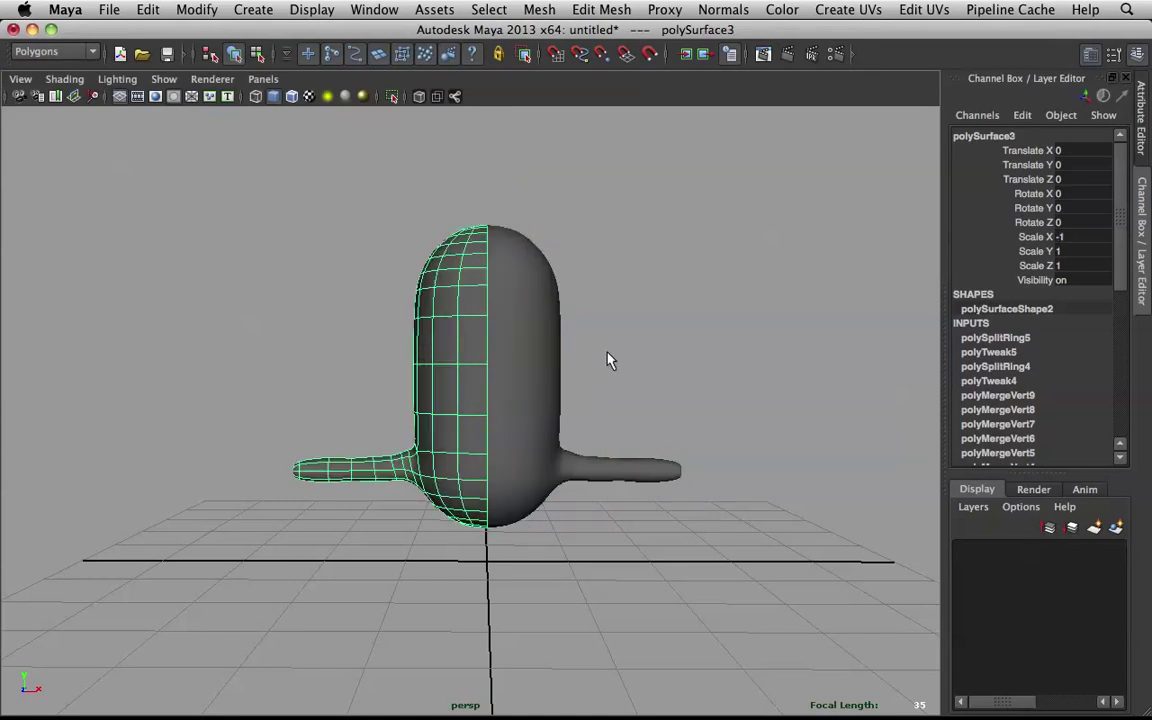
click(625, 350)
alt+right_drag(626, 350, 576, 358)
mouse_move(576, 358)
alt+mouse_down()
mouse_move(620, 386)
mouse_move(754, 384)
mouse_move(530, 368)
mouse_move(622, 373)
mouse_move(566, 451)
mouse_move(589, 381)
mouse_move(522, 373)
mouse_move(571, 378)
alt+mouse_up()
scroll(643, 428, up, 5)
alt+drag(643, 428, 583, 465)
scroll(596, 452, down, 5)
Switch to Chrome and examine the body, arm and overall proportions of the two minions in the despicable_me_2_minions reference image
mouse_move(524, 717)
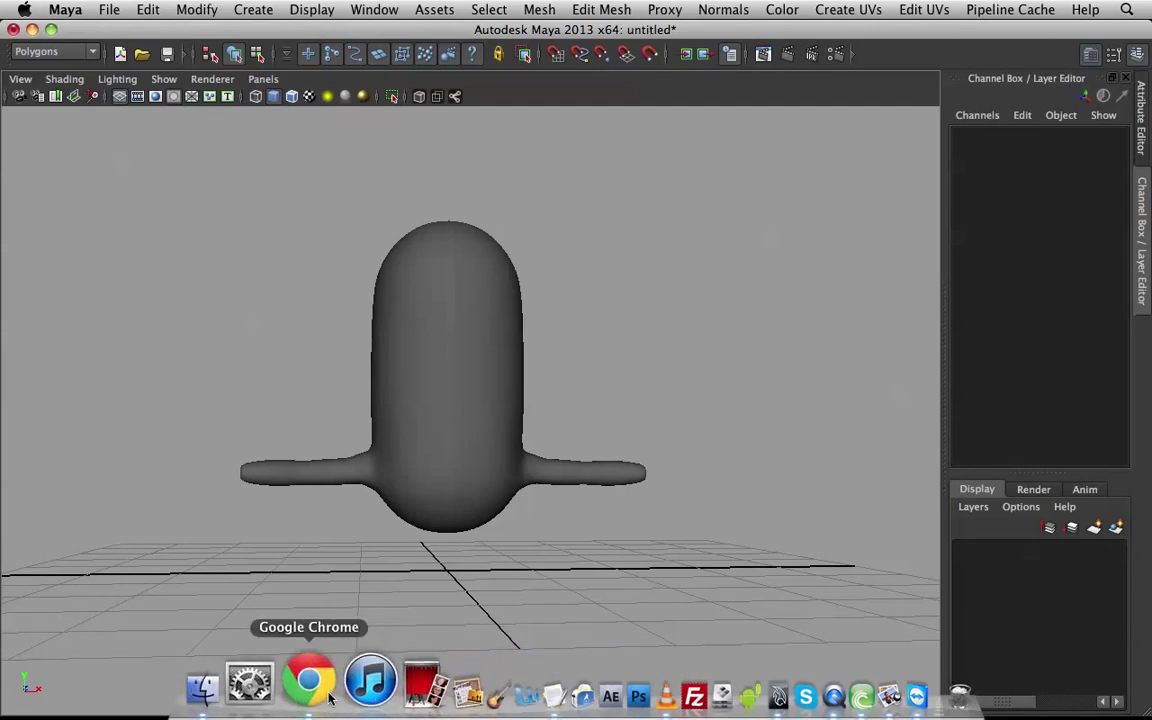
click(311, 684)
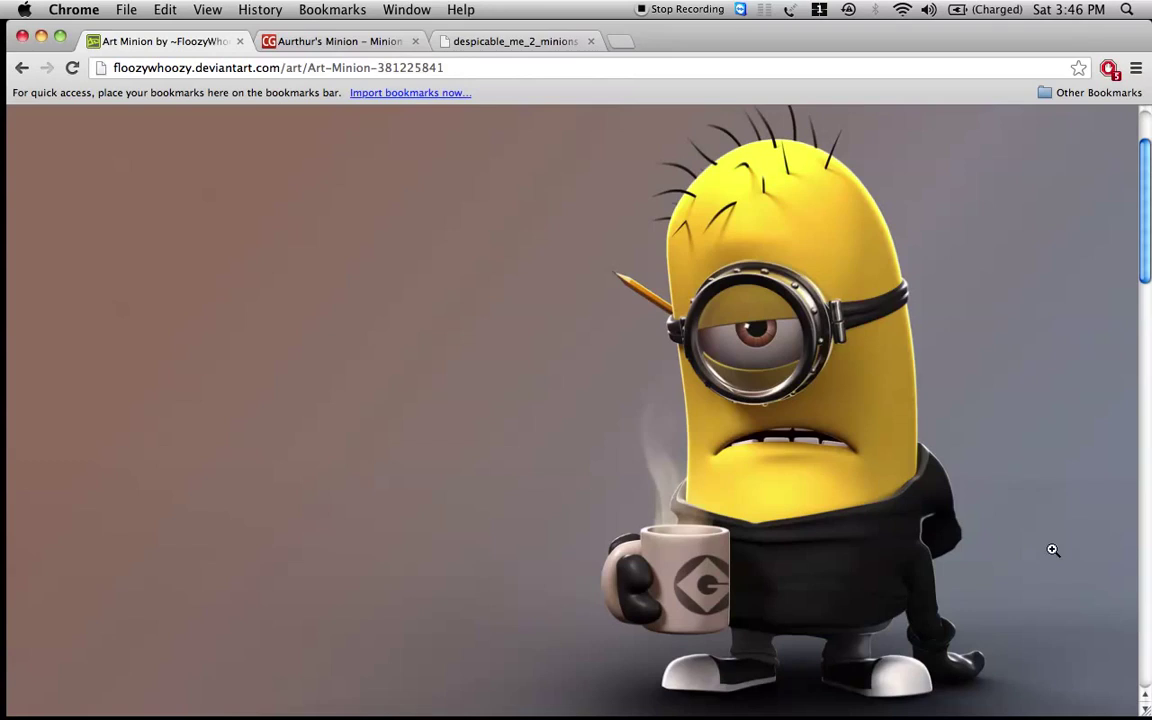
click(510, 38)
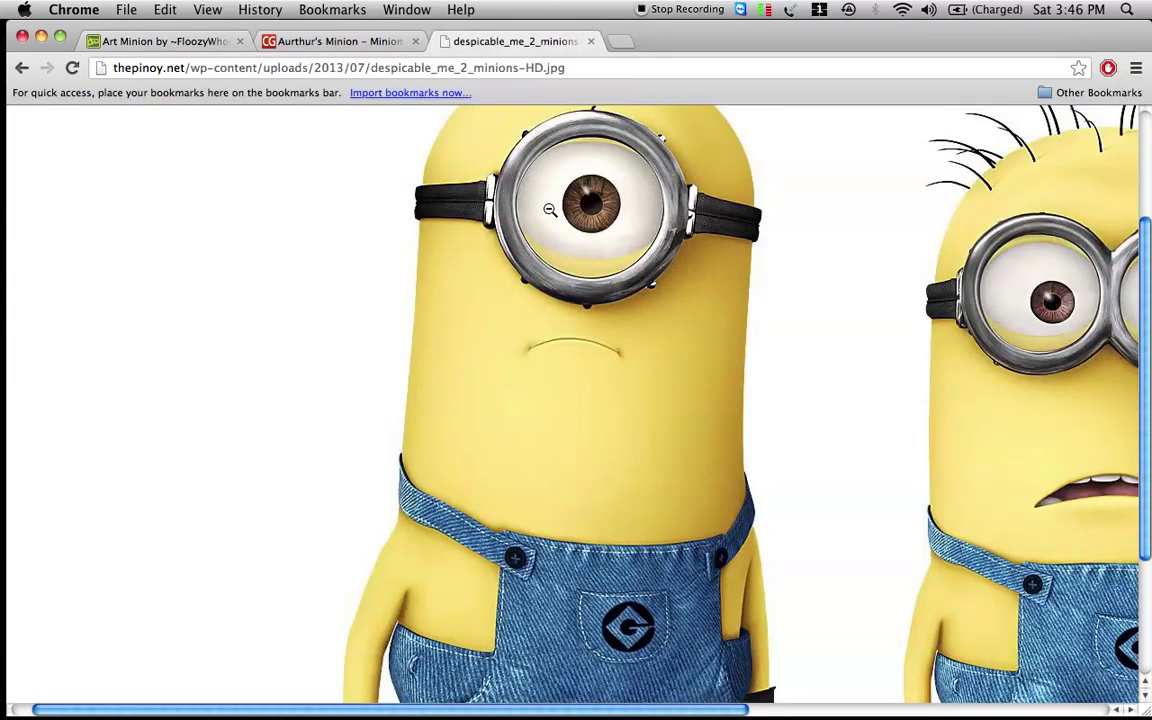
scroll(739, 541, down, 3)
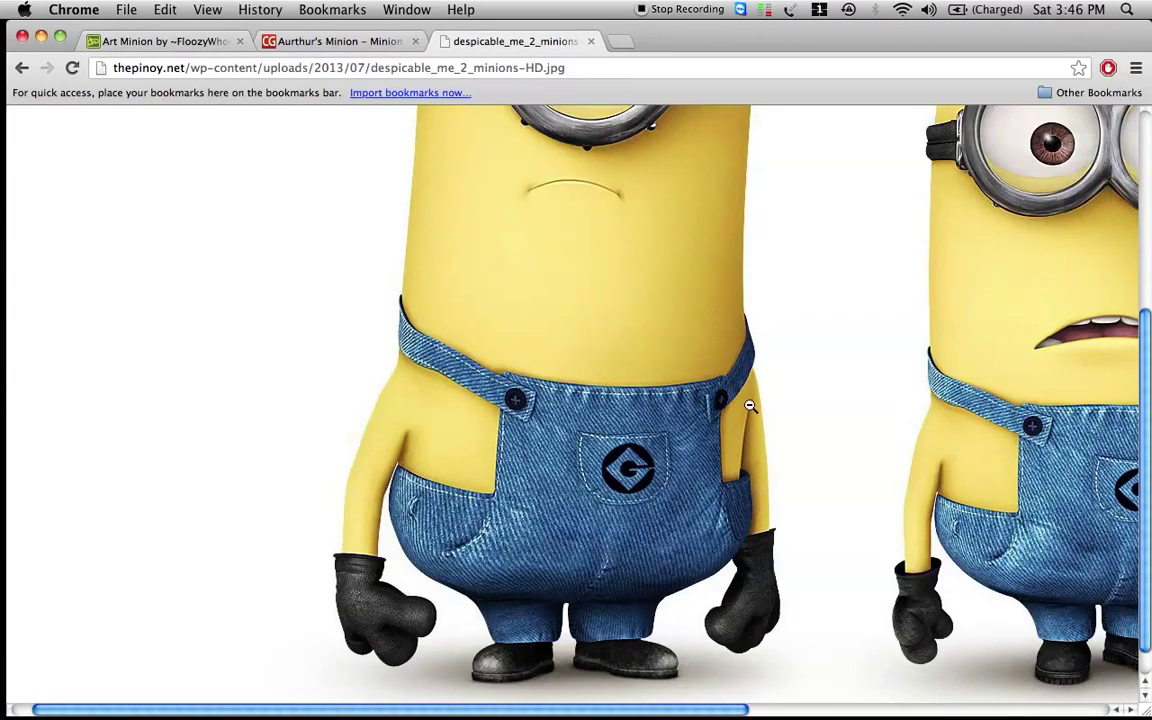
scroll(740, 415, up, 3)
scroll(737, 420, down, 1)
key(super+minus)
key(super+minus)
key(super+minus)
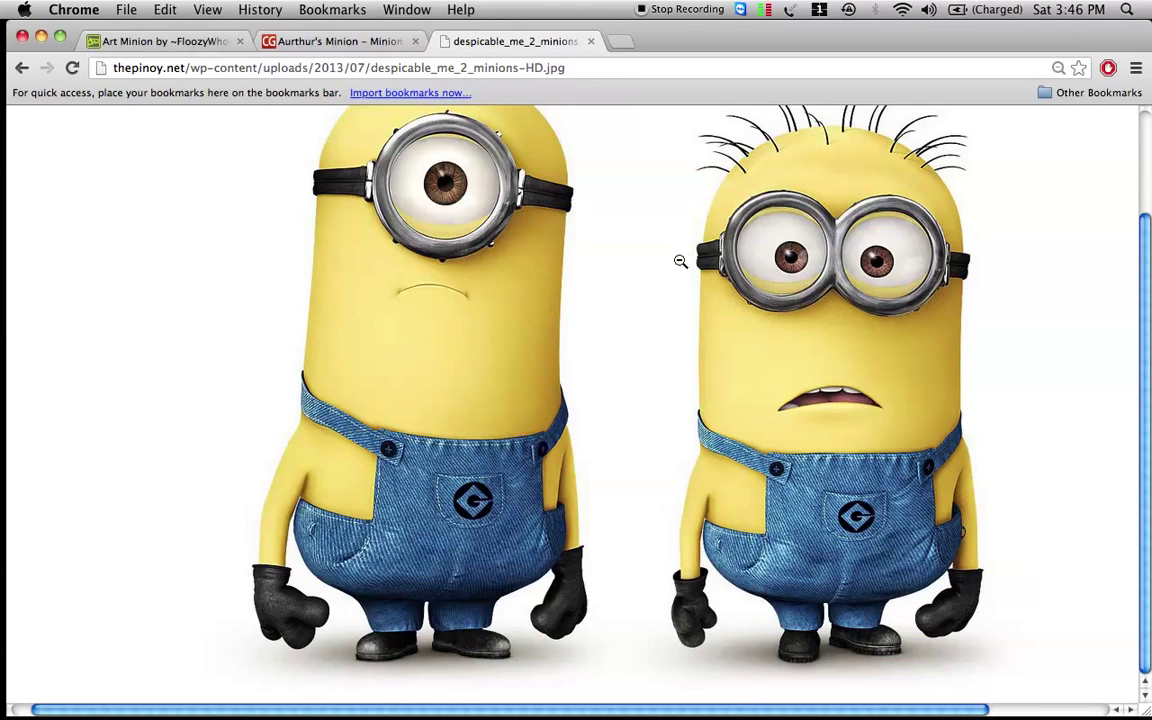
click(670, 346)
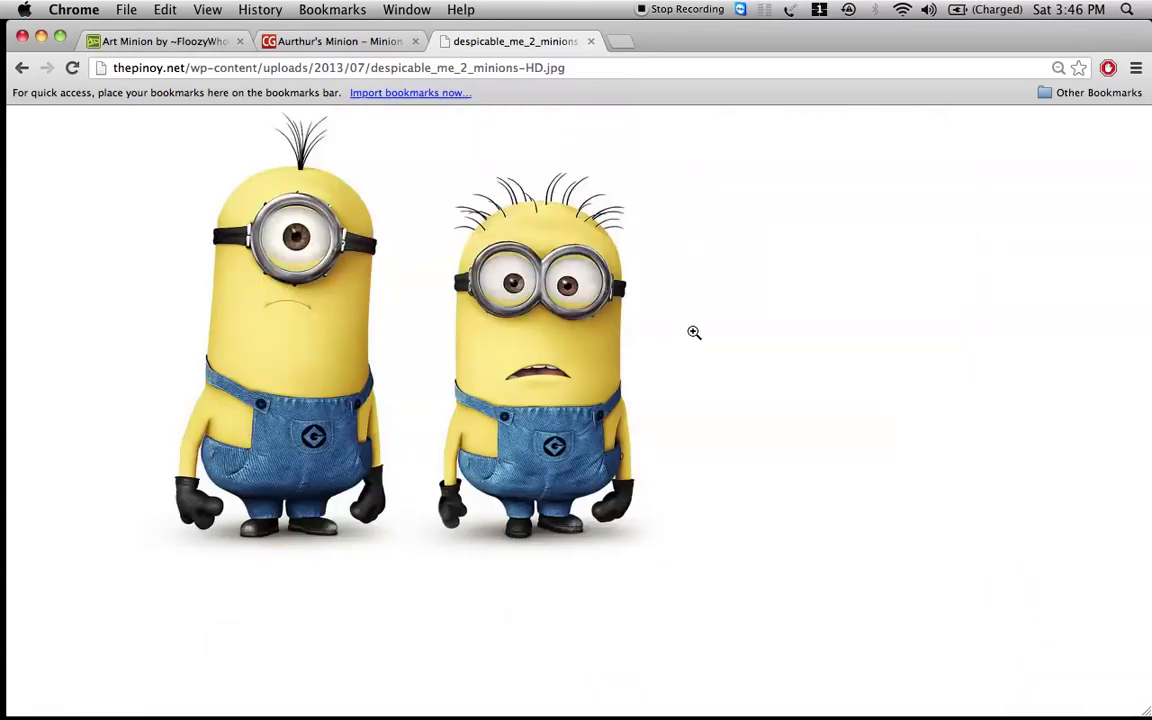
click(547, 325)
scroll(597, 368, down, 3)
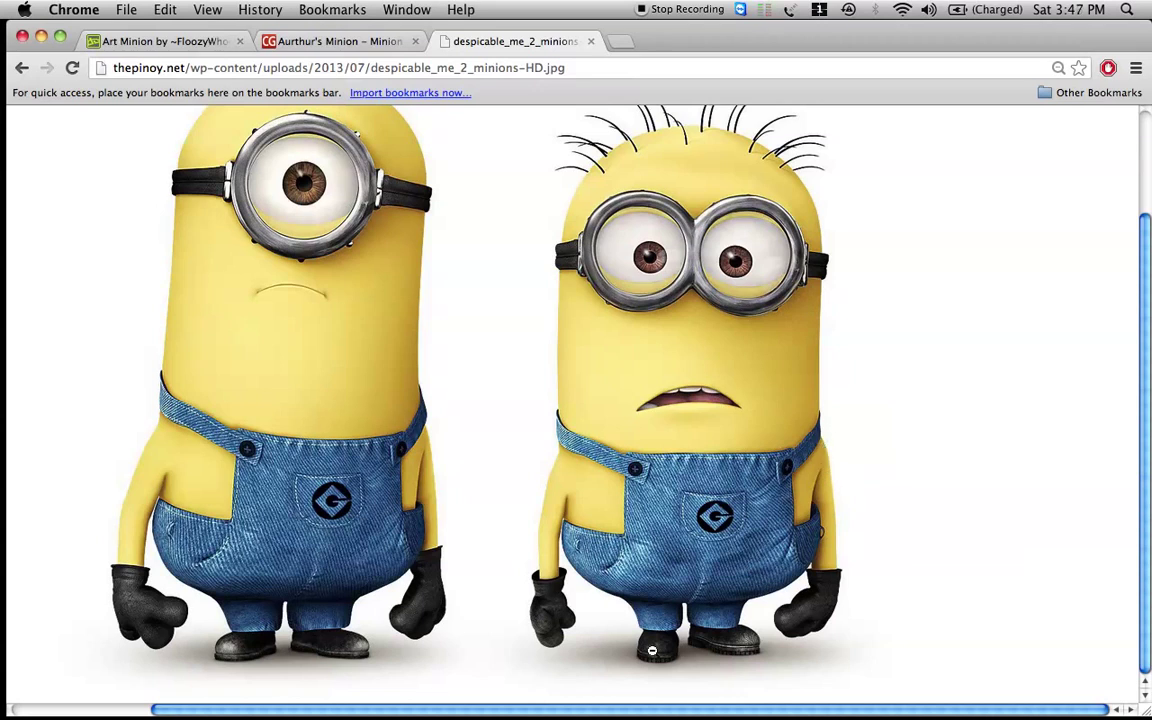
Switch back to Maya and bring the shoulder joint into close view
mouse_move(746, 690)
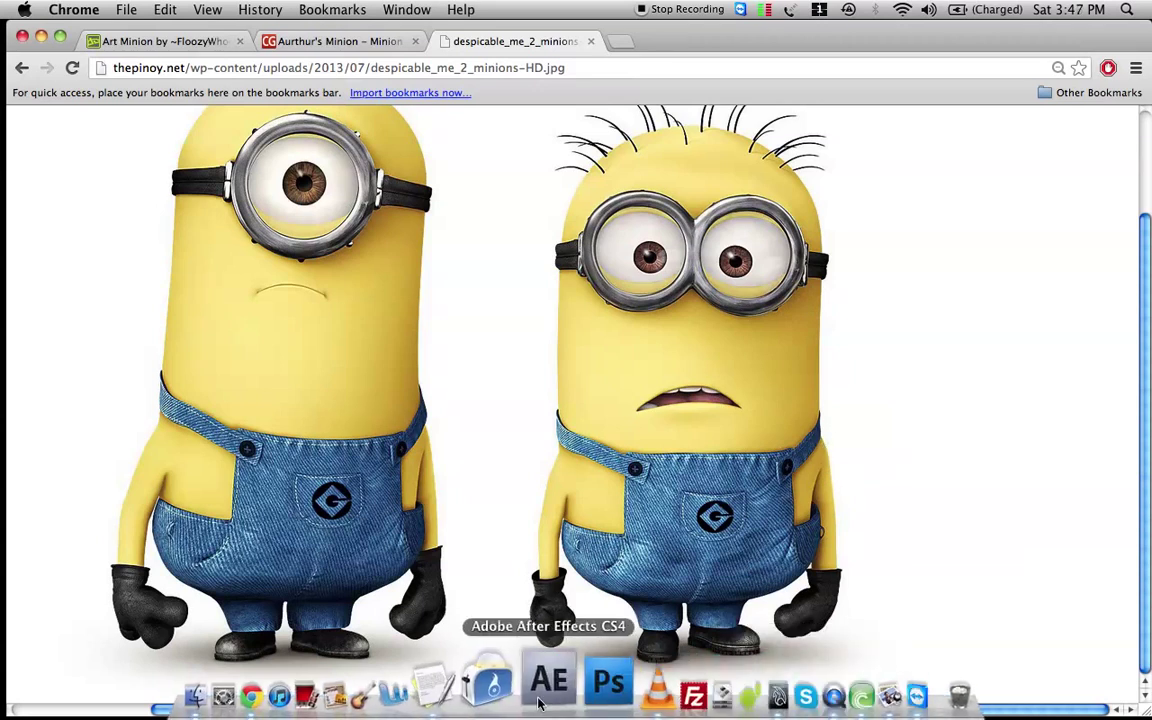
click(707, 688)
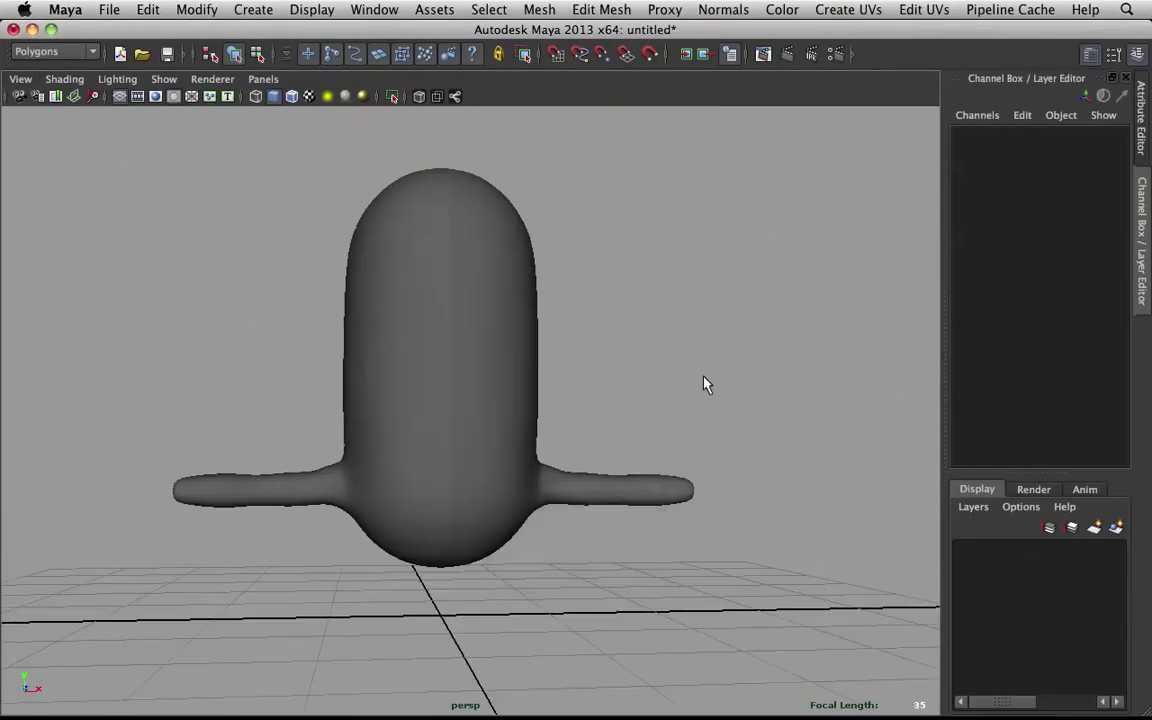
alt+right_drag(663, 415, 612, 530)
click(591, 541)
alt+middle_drag(591, 541, 609, 437)
Raise the face on top of the shoulder slightly using soft selection, and return the mesh to object mode
right_drag(610, 432, 630, 398)
click(618, 417)
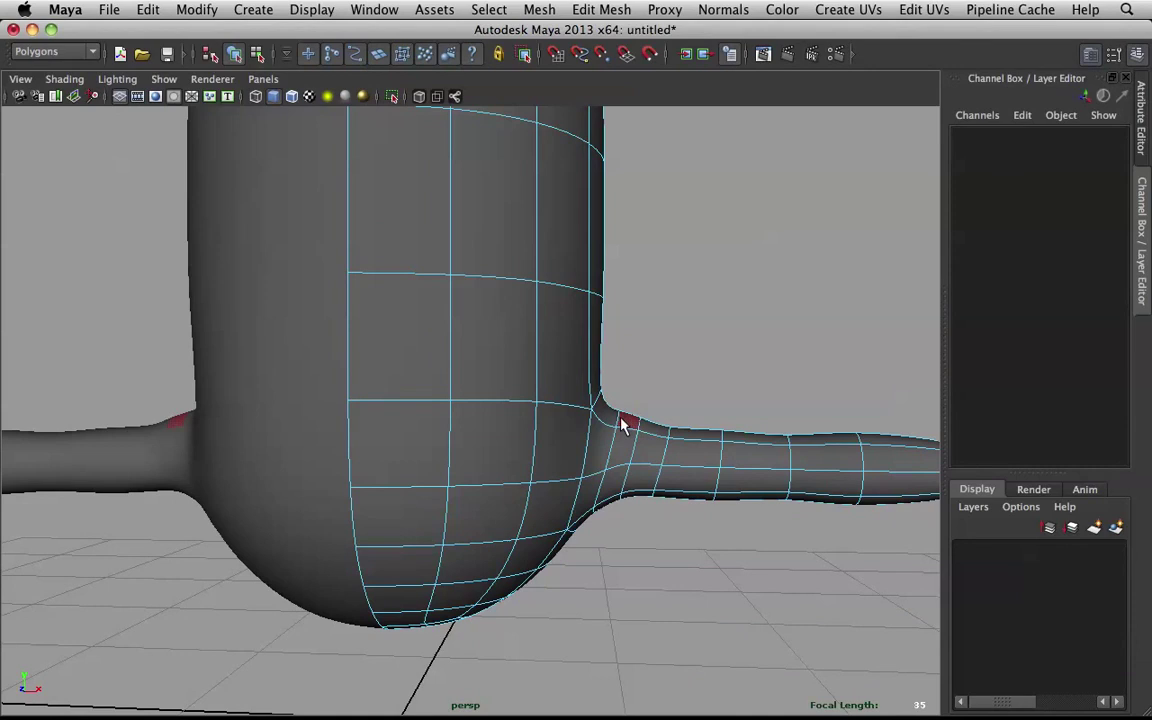
key(b)
key(w)
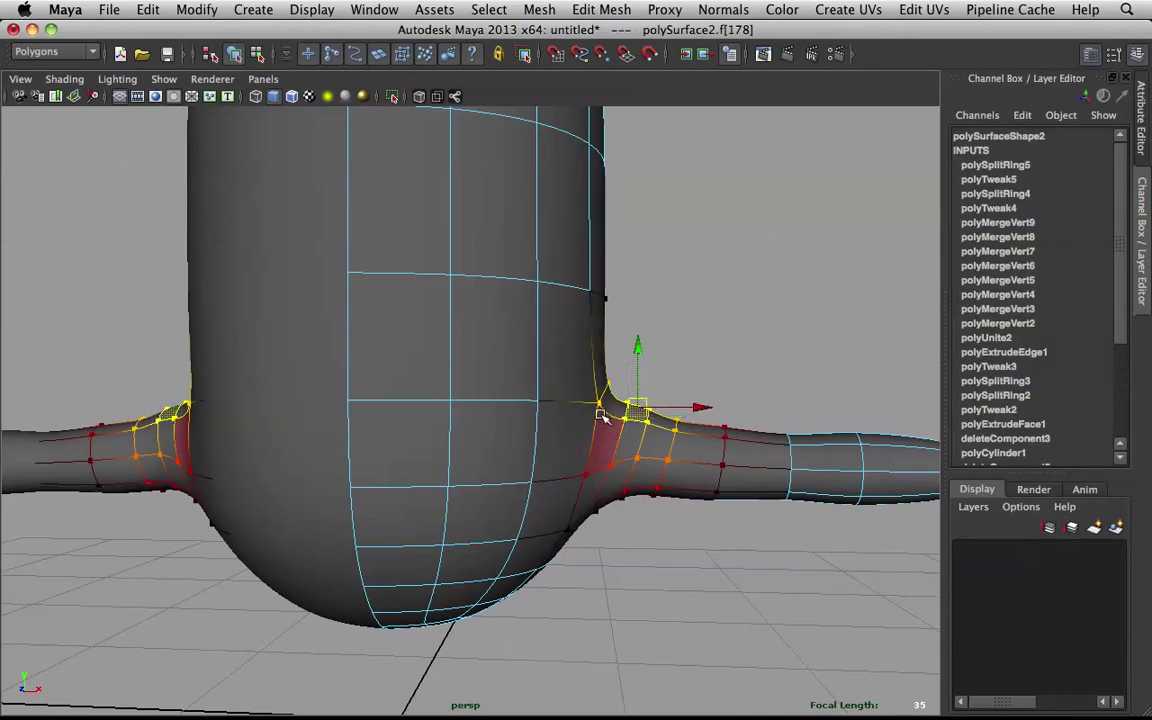
right_drag(610, 400, 727, 330)
click(726, 329)
View the body from the side and select the horizontal edge loop around its middle
scroll(590, 380, down, 4)
alt+drag(581, 383, 597, 386)
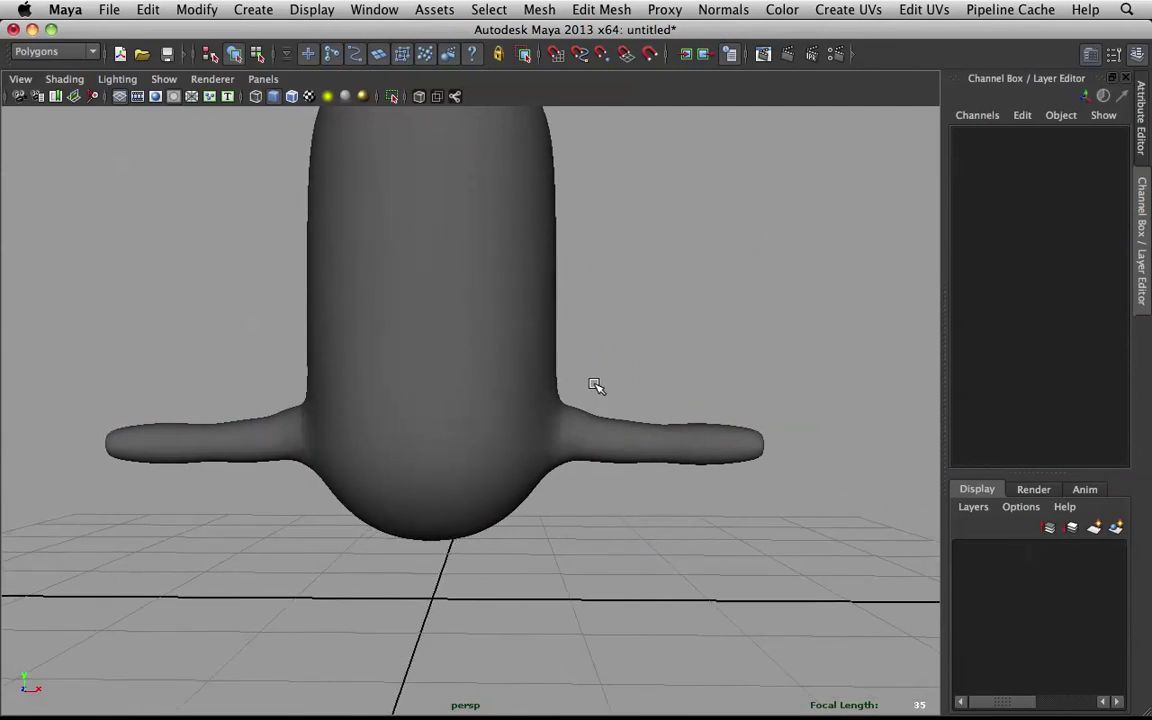
scroll(588, 398, down, 5)
alt+drag(527, 442, 720, 429)
click(540, 337)
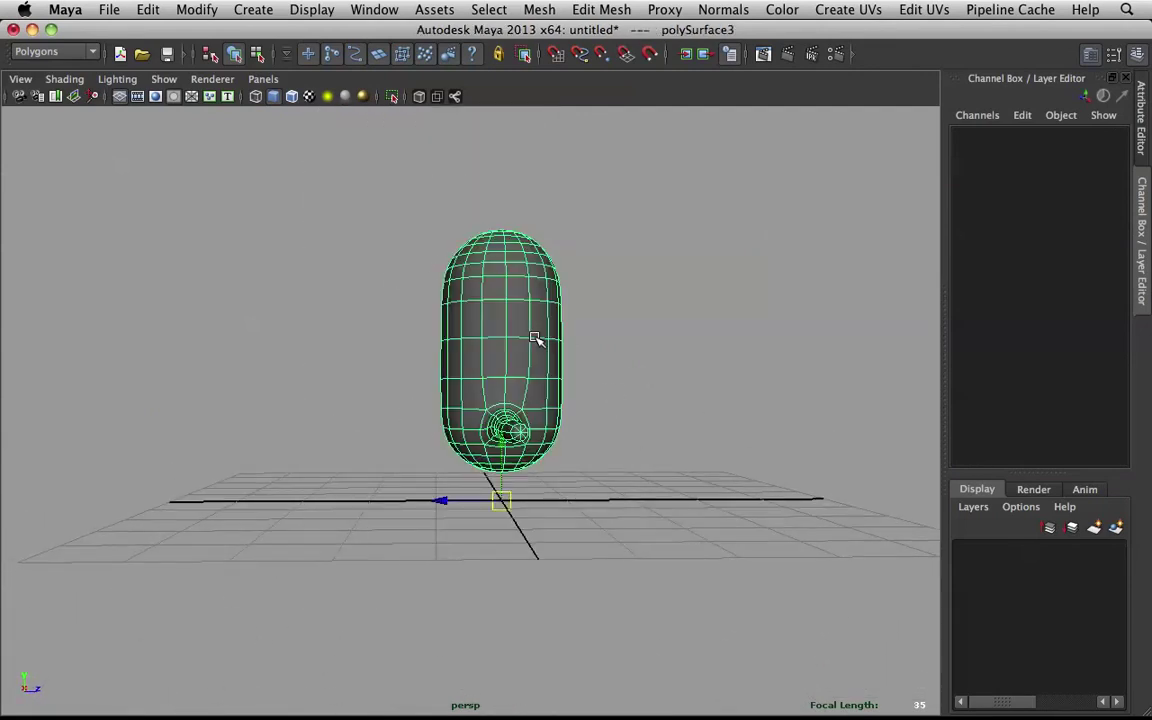
key(f)
right_drag(517, 297, 509, 283)
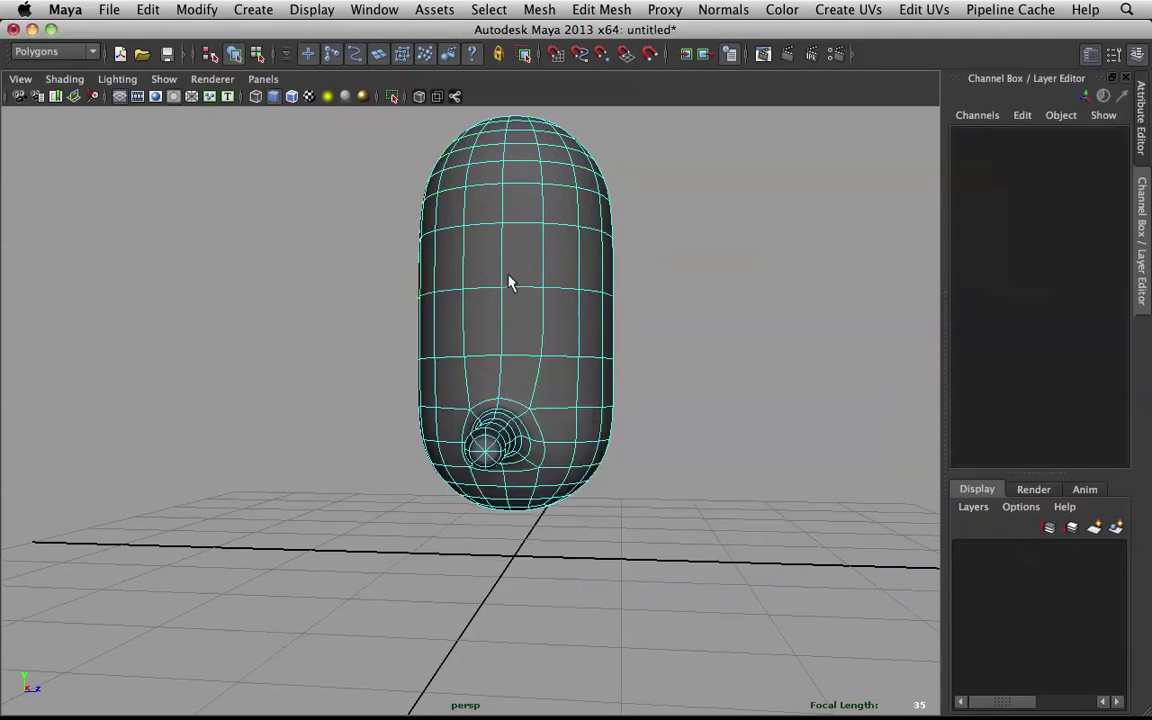
double_click(517, 290)
alt+drag(517, 290, 527, 293)
Enlarge the soft selection falloff and try shifting the mid-body edge loop slightly along Z, returning to object mode
key(w)
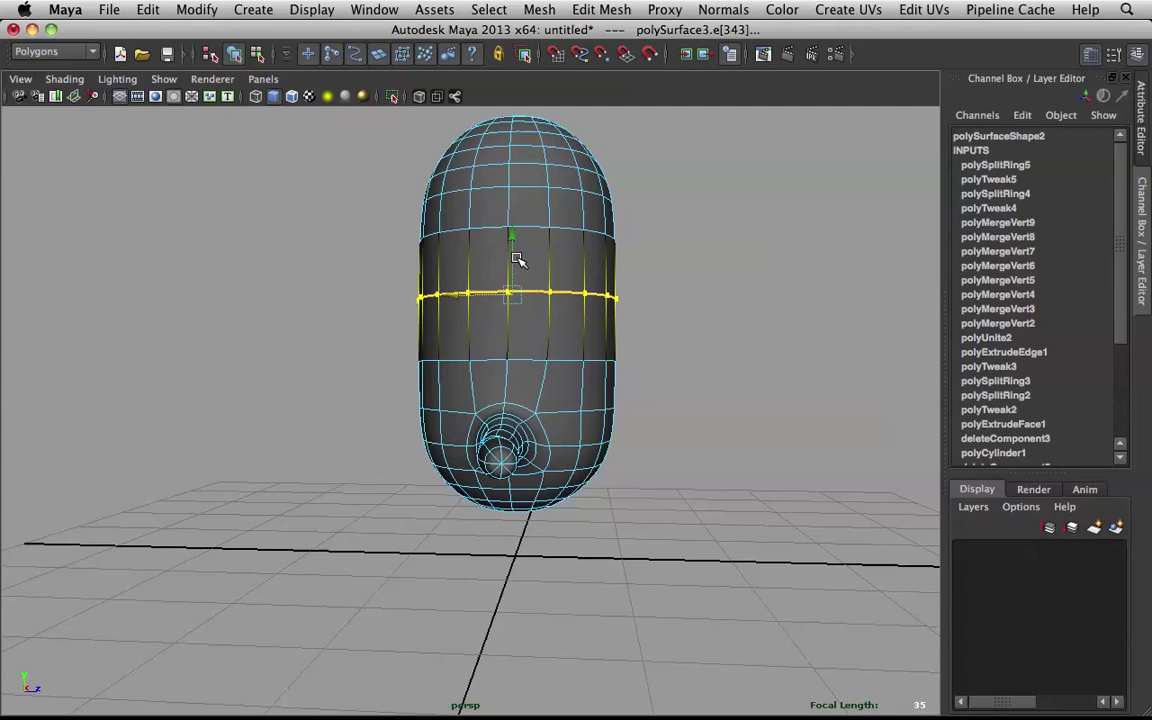
key(b)
drag(514, 249, 424, 288)
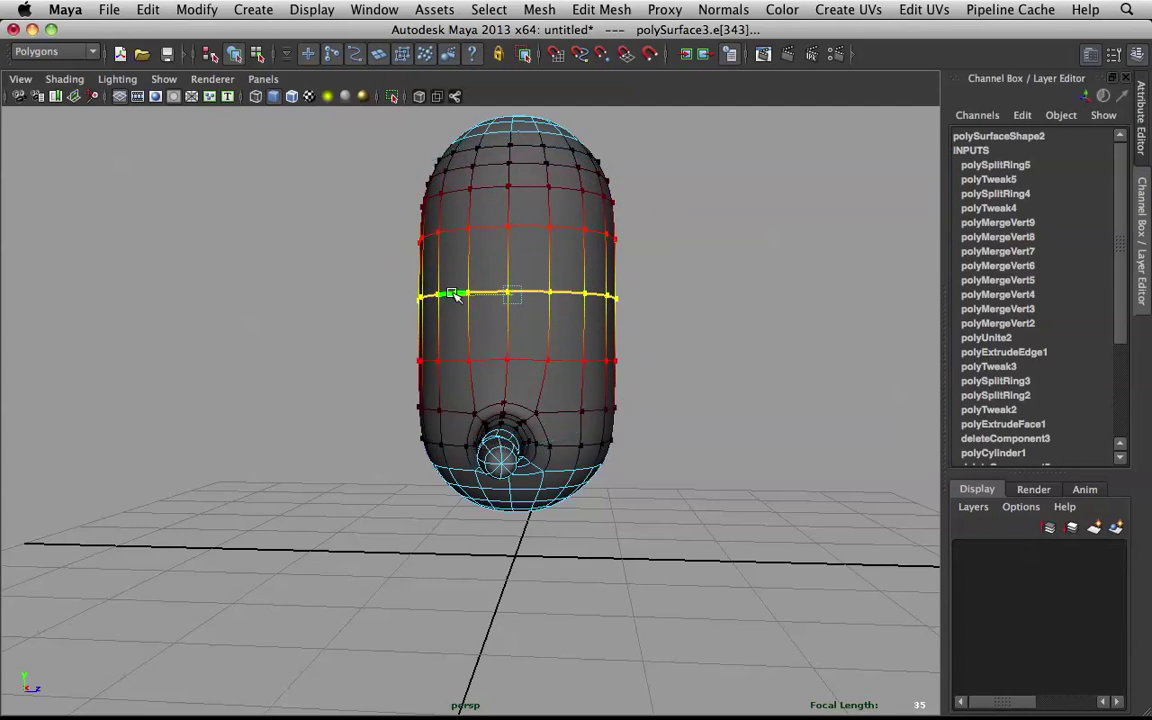
click(658, 264)
right_drag(535, 272, 625, 225)
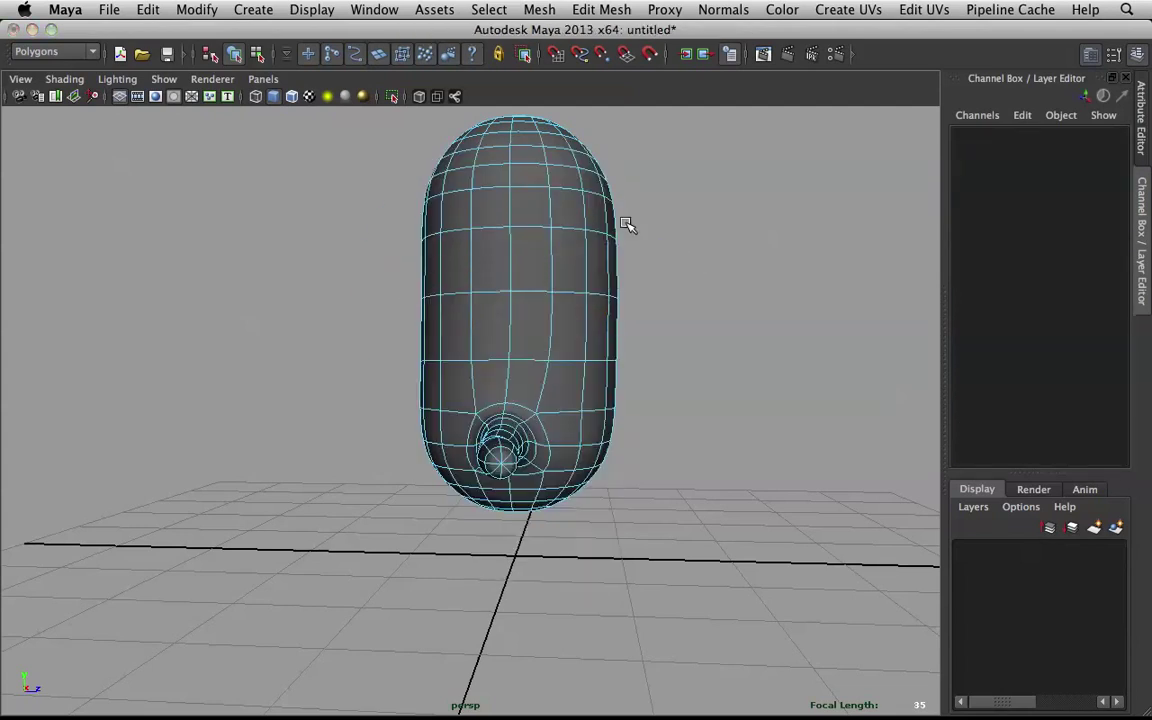
scroll(620, 228, down, 2)
mouse_move(606, 232)
alt+mouse_down()
mouse_move(595, 236)
mouse_move(615, 221)
mouse_move(604, 227)
alt+mouse_up()
Undo the last changes to the mid-body edge loop and nudge the loop slightly along Z
key(z)
key(z)
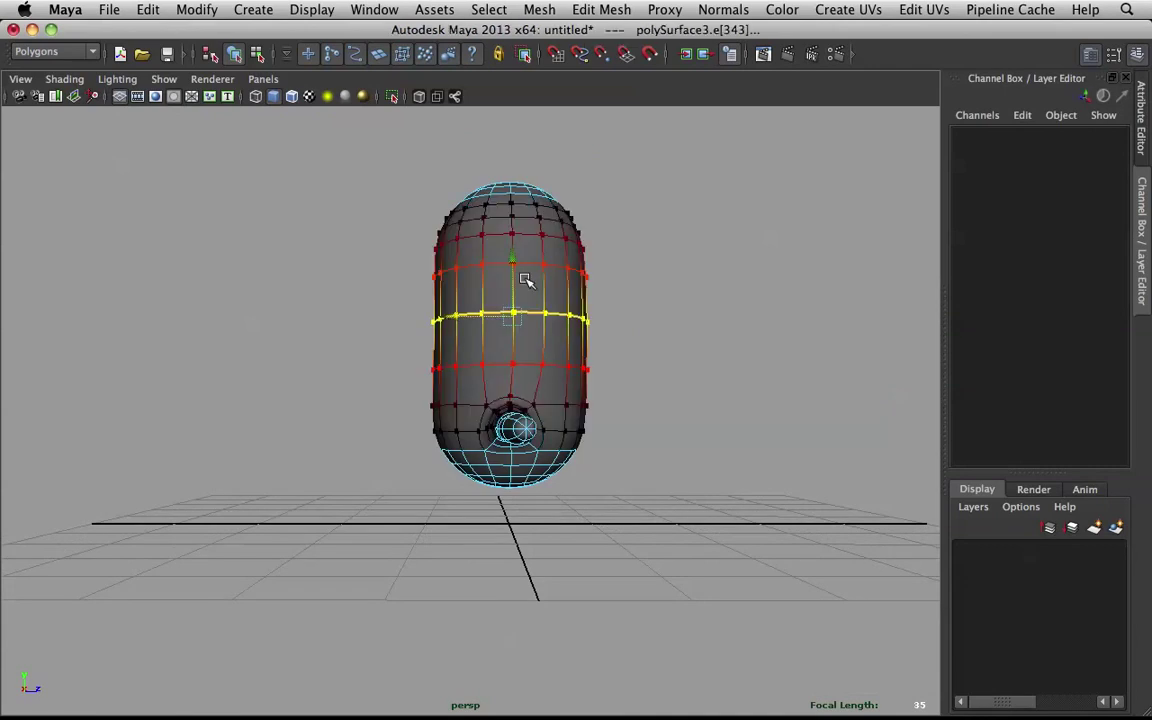
drag(455, 309, 458, 313)
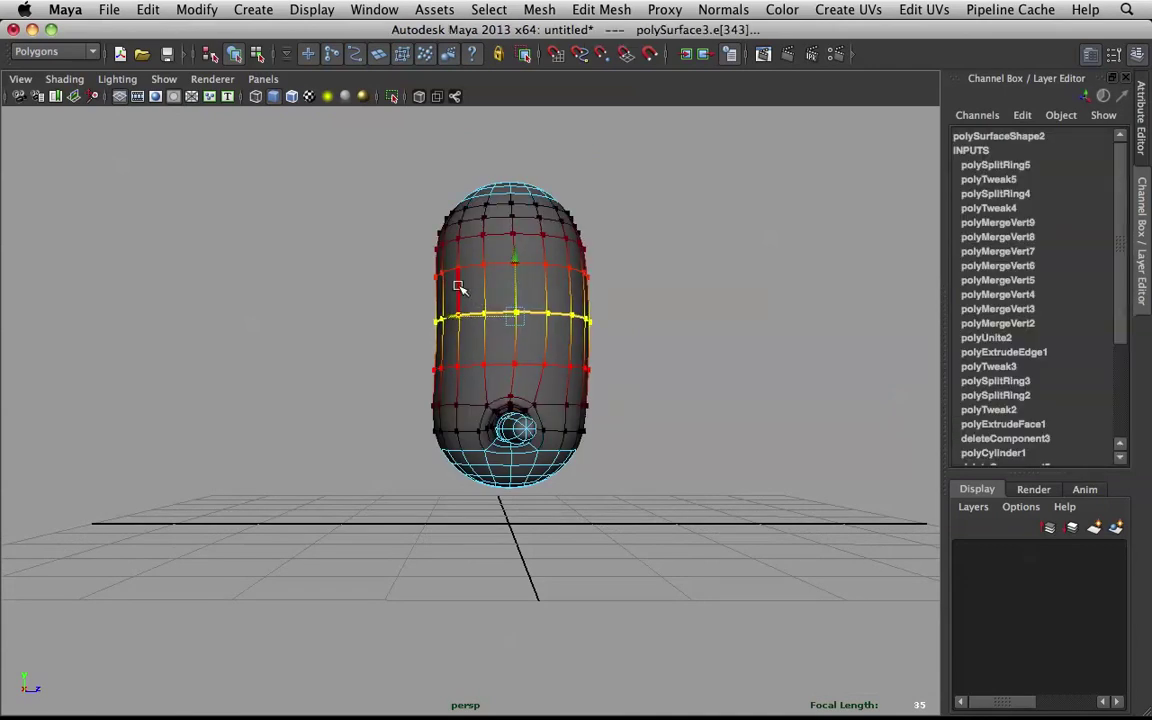
Shift the faces of the upper half of the body slightly along Z with soft selection, and return to object mode
right_drag(470, 278, 471, 319)
drag(400, 143, 708, 281)
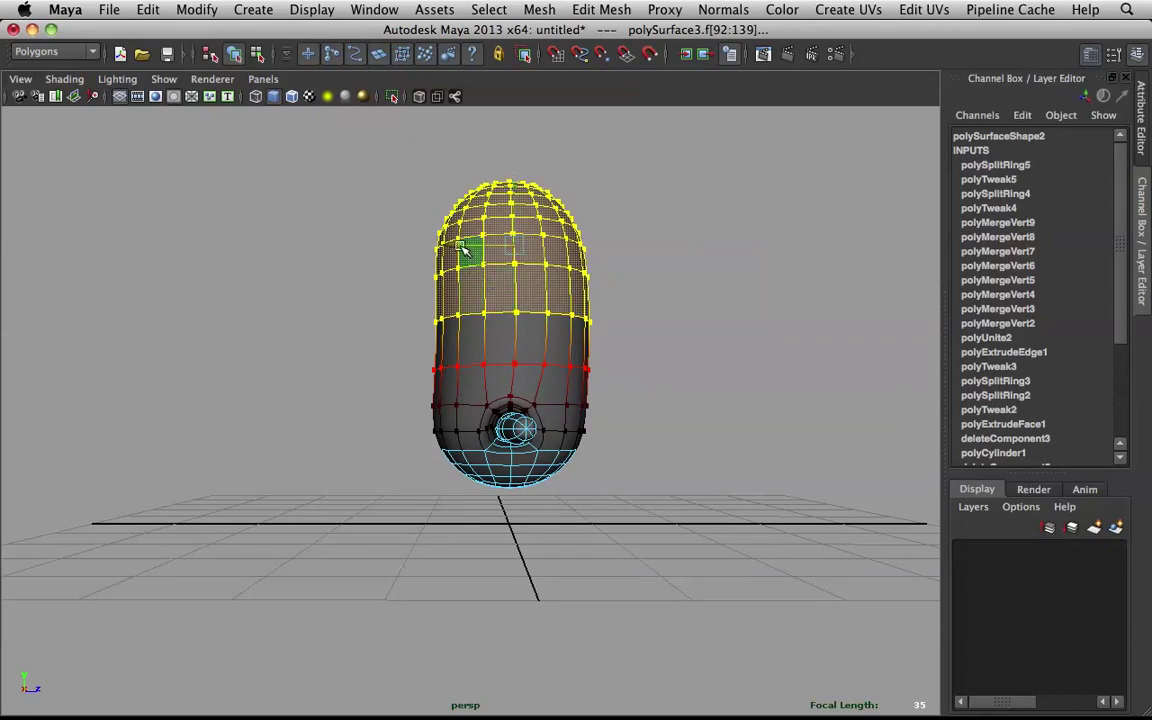
middle_drag(462, 250, 458, 250)
key(e)
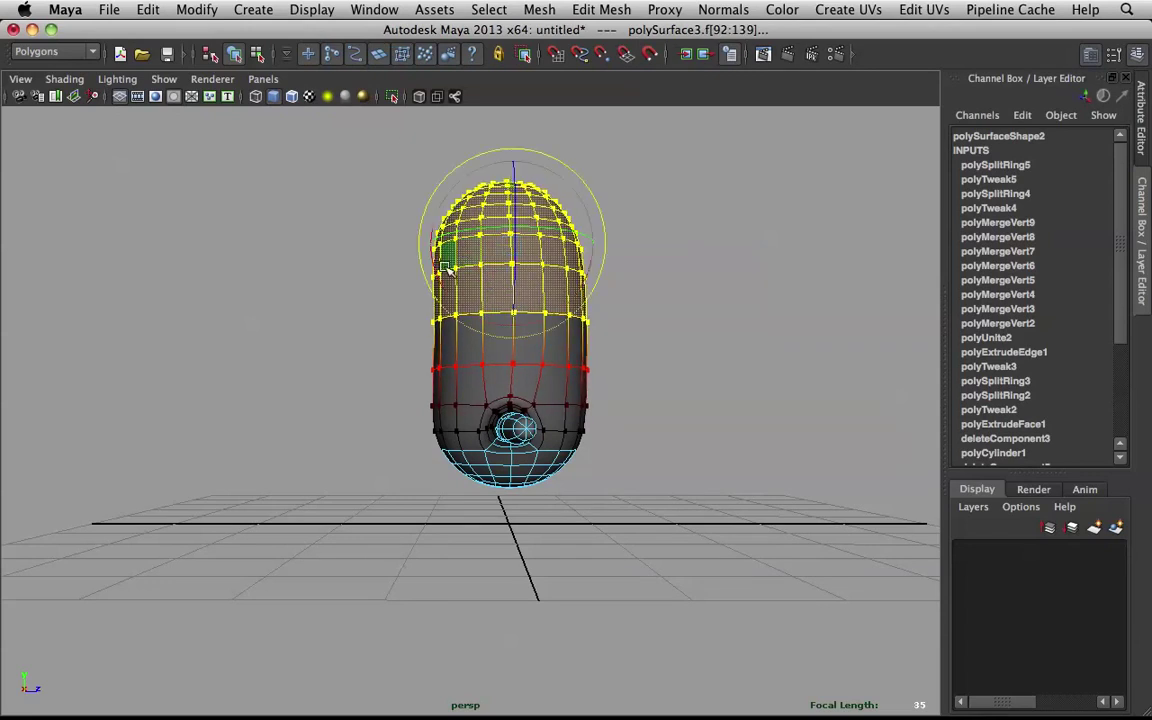
click(730, 285)
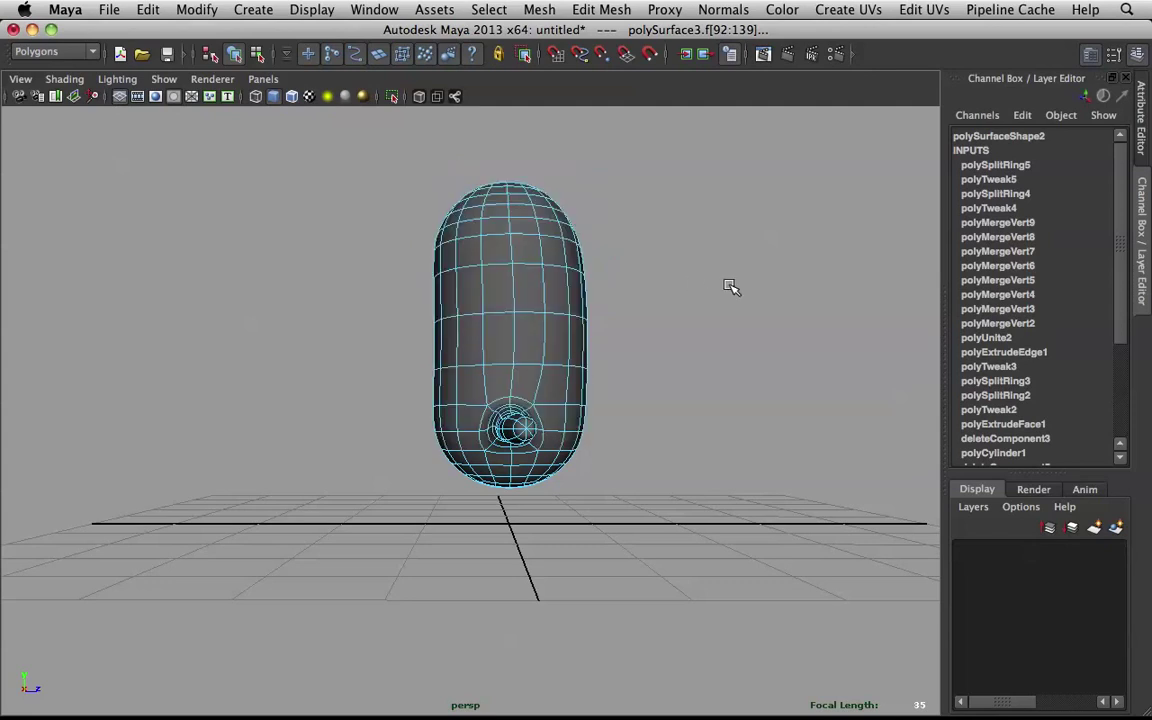
right_drag(516, 278, 610, 230)
click(637, 216)
scroll(637, 216, down, 2)
mouse_move(637, 216)
alt+mouse_down()
mouse_move(615, 237)
mouse_move(638, 219)
mouse_move(618, 224)
alt+mouse_up()
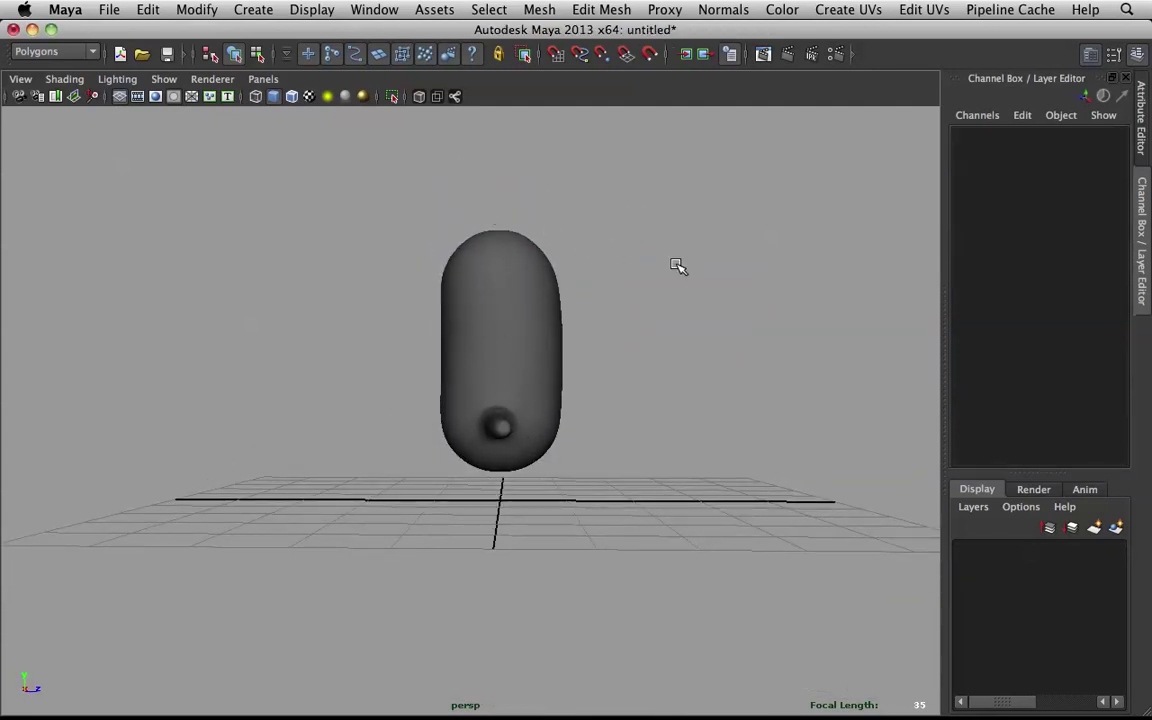
alt+drag(676, 265, 302, 267)
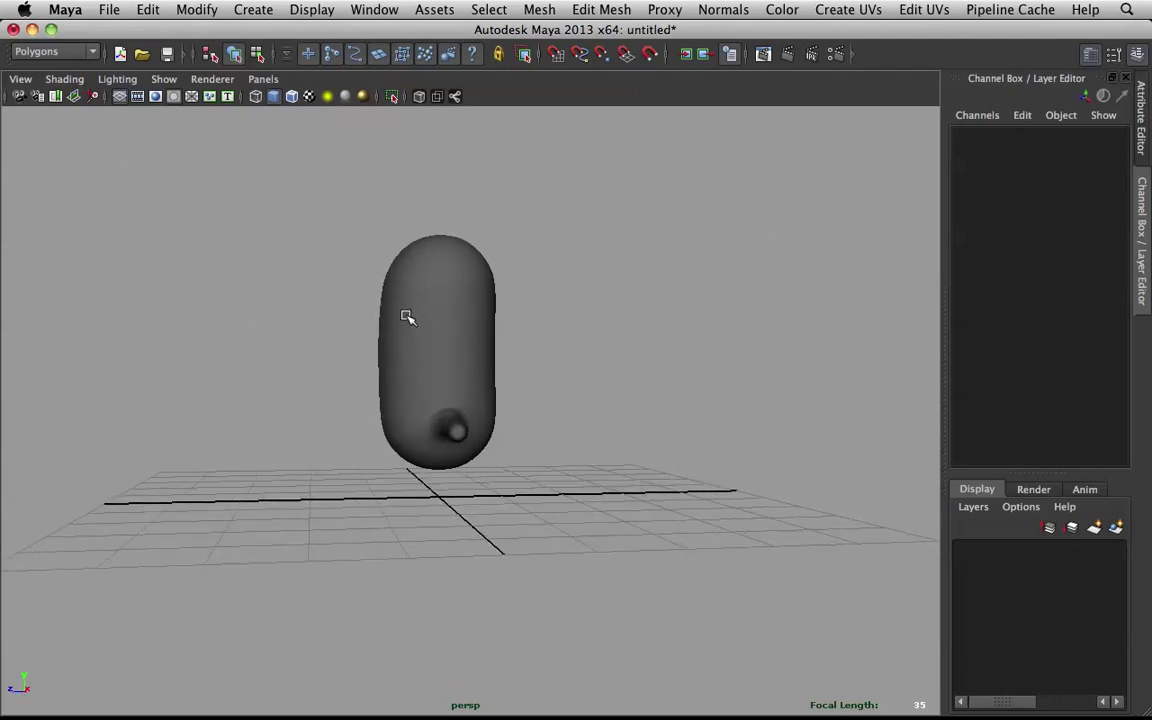
Select all faces of the half body with the arm, tilt them slightly, and return to object mode
scroll(406, 316, up, 3)
click(442, 311)
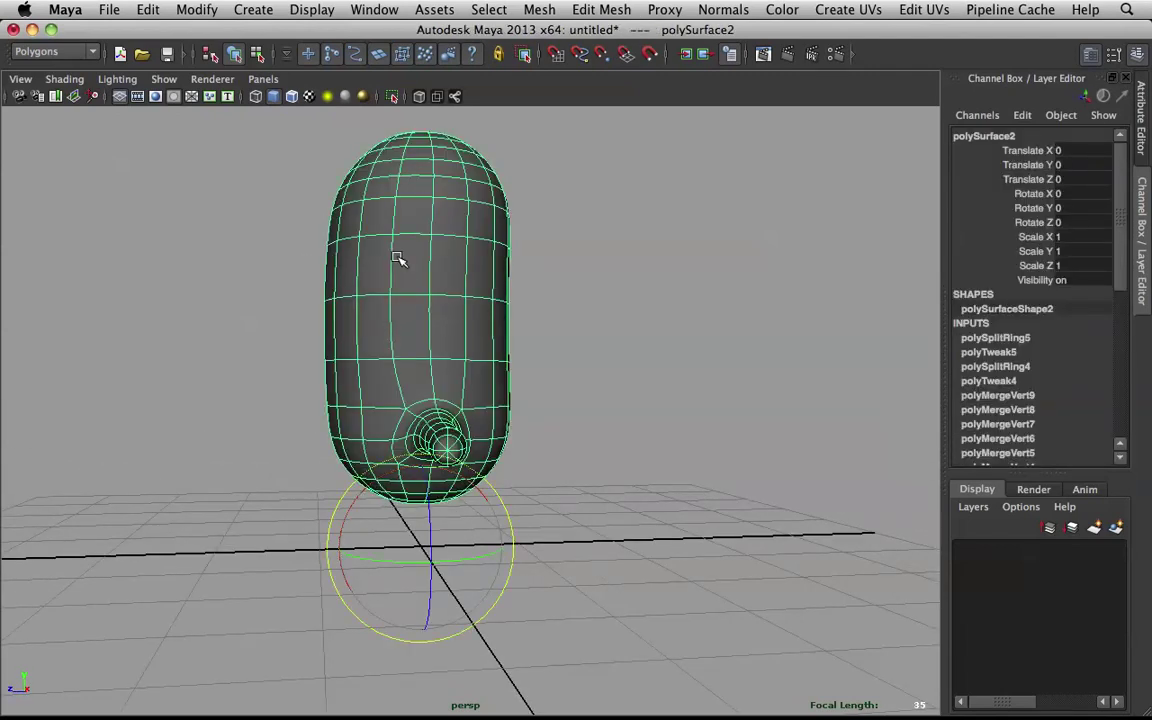
right_drag(398, 259, 399, 301)
double_click(403, 290)
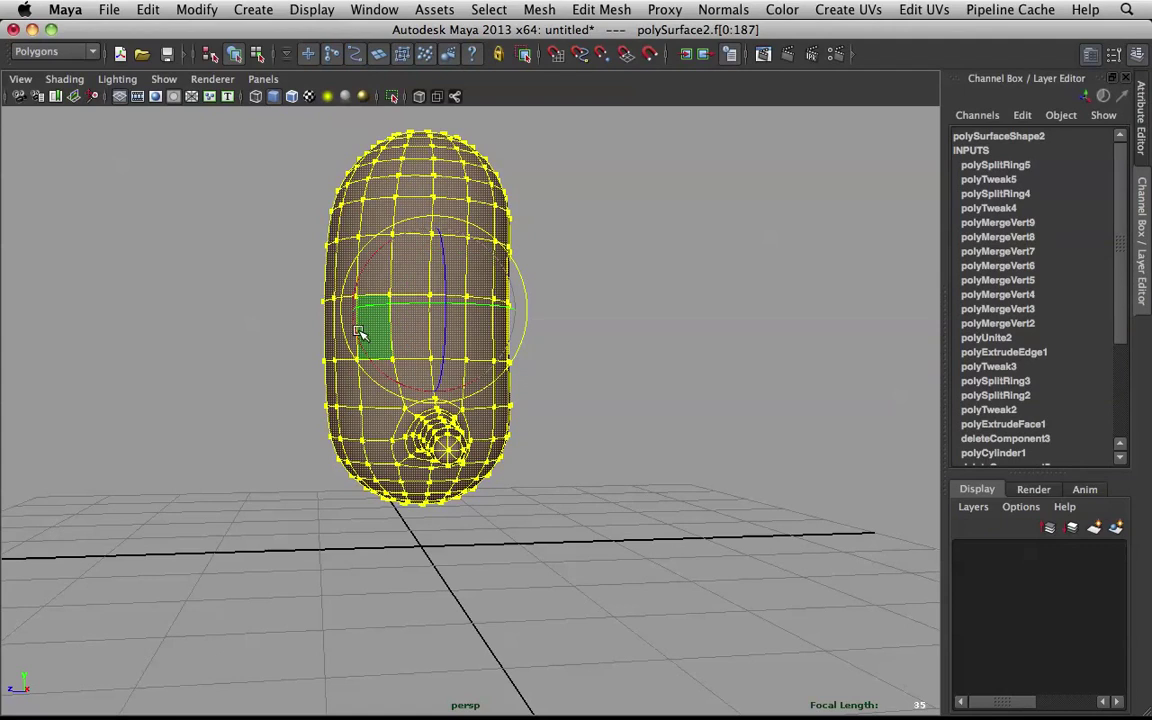
key(w)
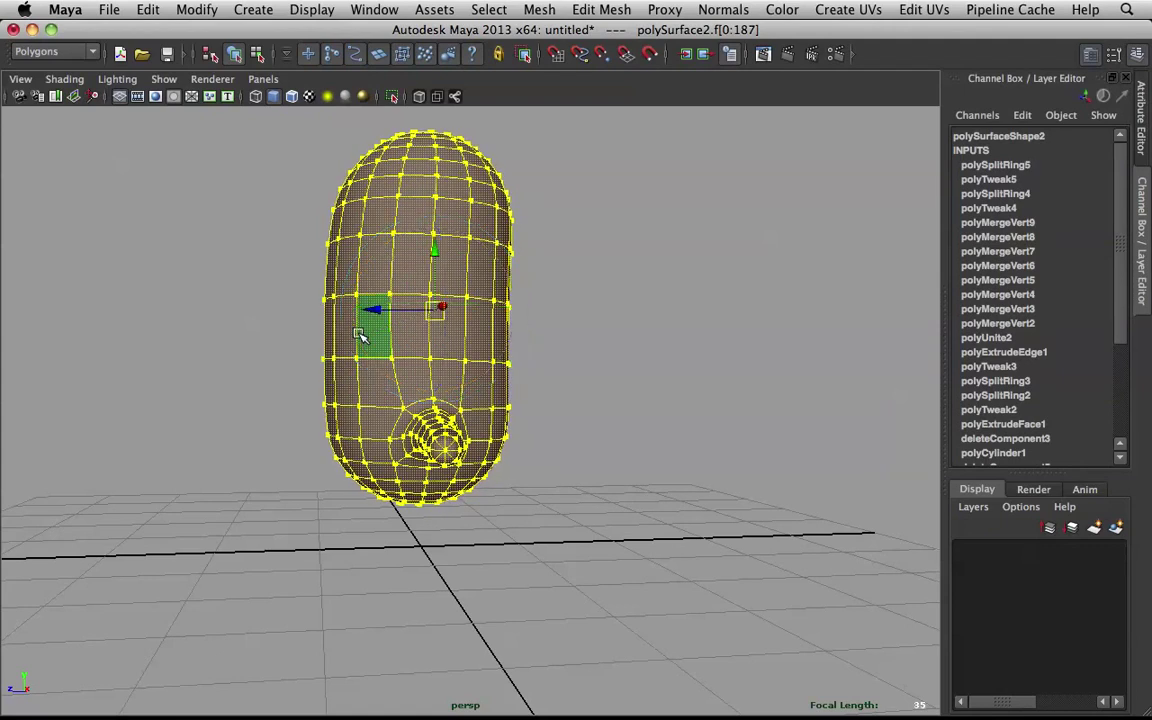
click(625, 298)
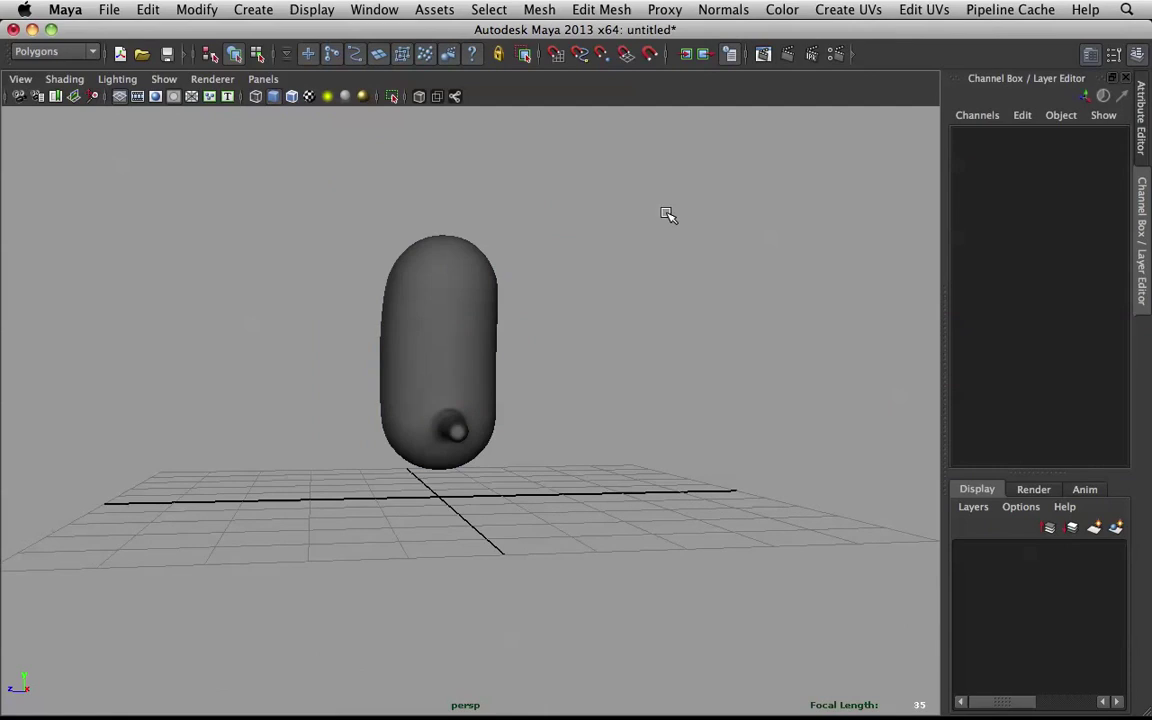
Bring the underside of the shoulder into close view and select the edge in the underarm crease of the half body
alt+drag(668, 215, 790, 225)
alt+right_drag(790, 225, 568, 385)
alt+drag(568, 386, 656, 375)
click(653, 350)
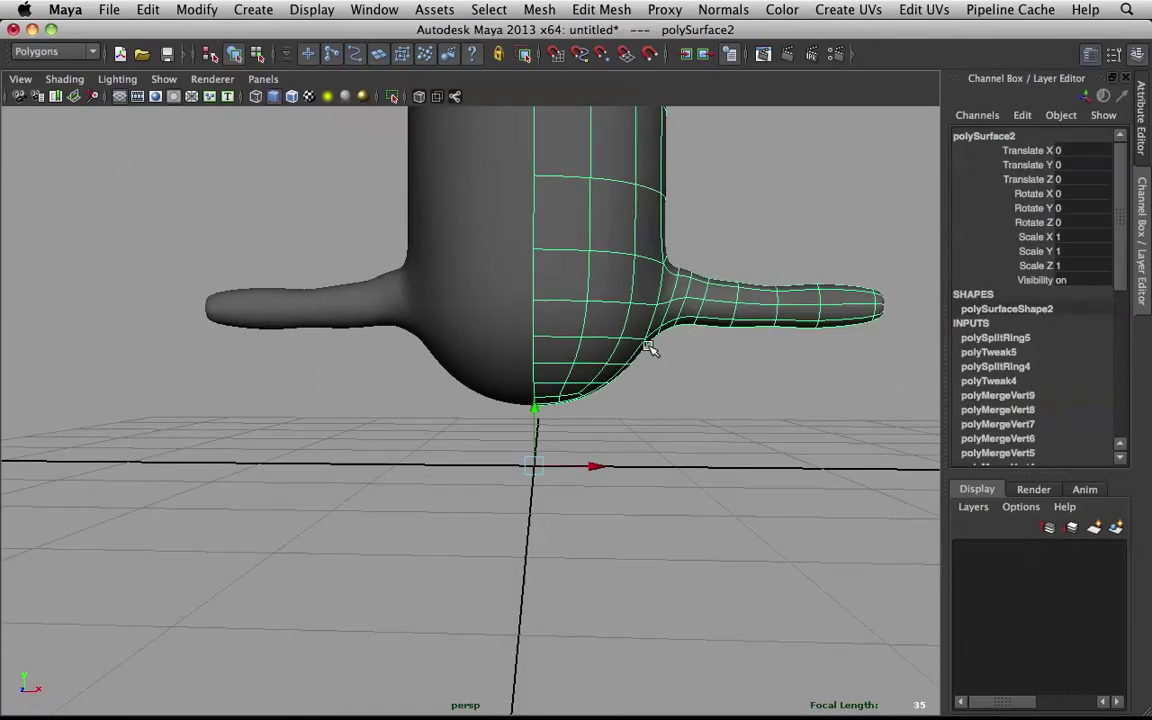
alt+right_drag(653, 350, 764, 278)
alt+drag(764, 278, 537, 323)
scroll(537, 323, up, 5)
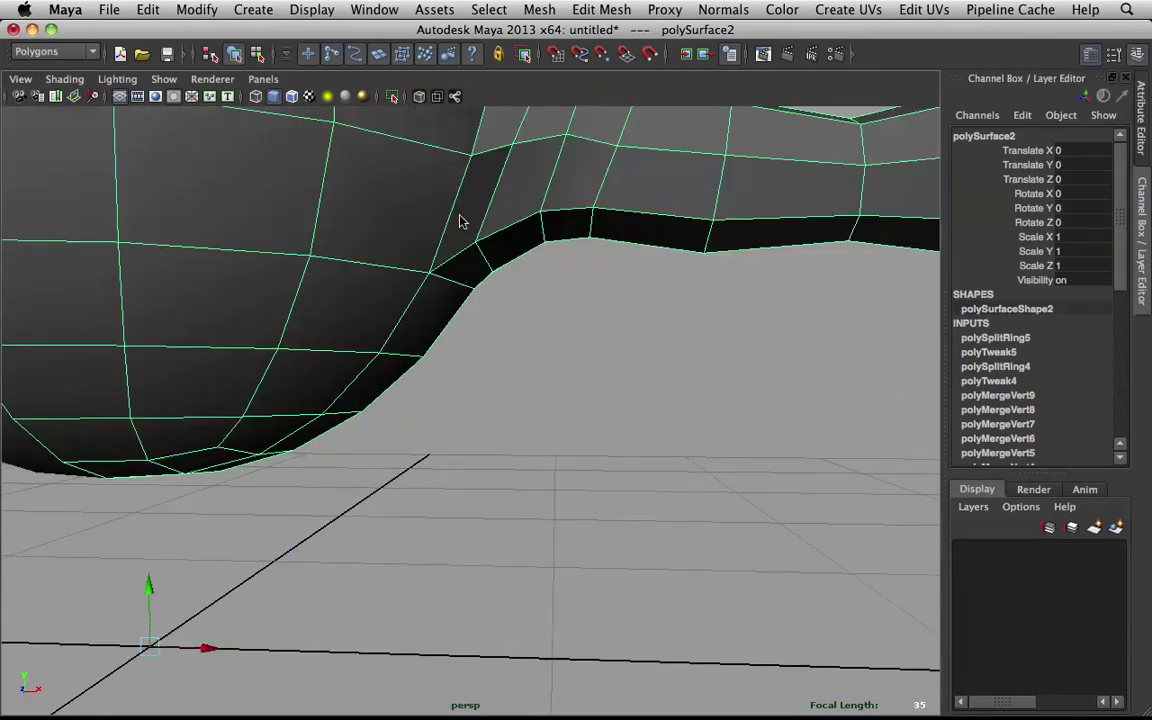
right_drag(458, 219, 477, 218)
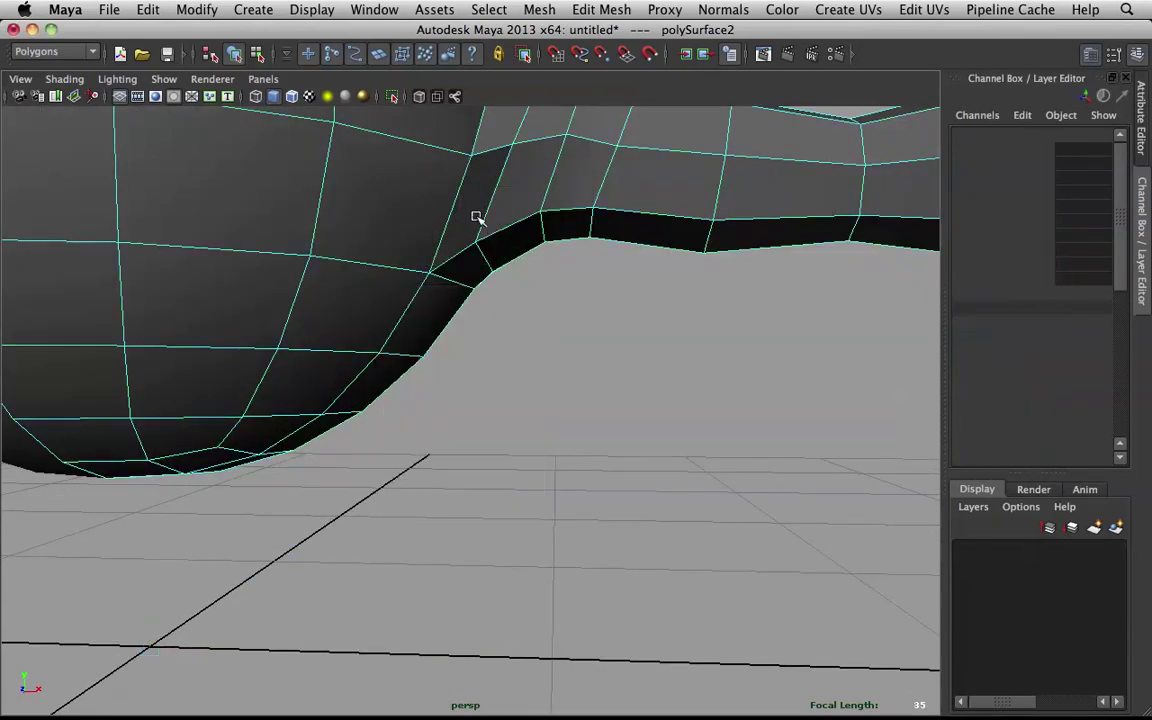
click(483, 278)
scroll(483, 278, down, 5)
alt+drag(483, 278, 503, 285)
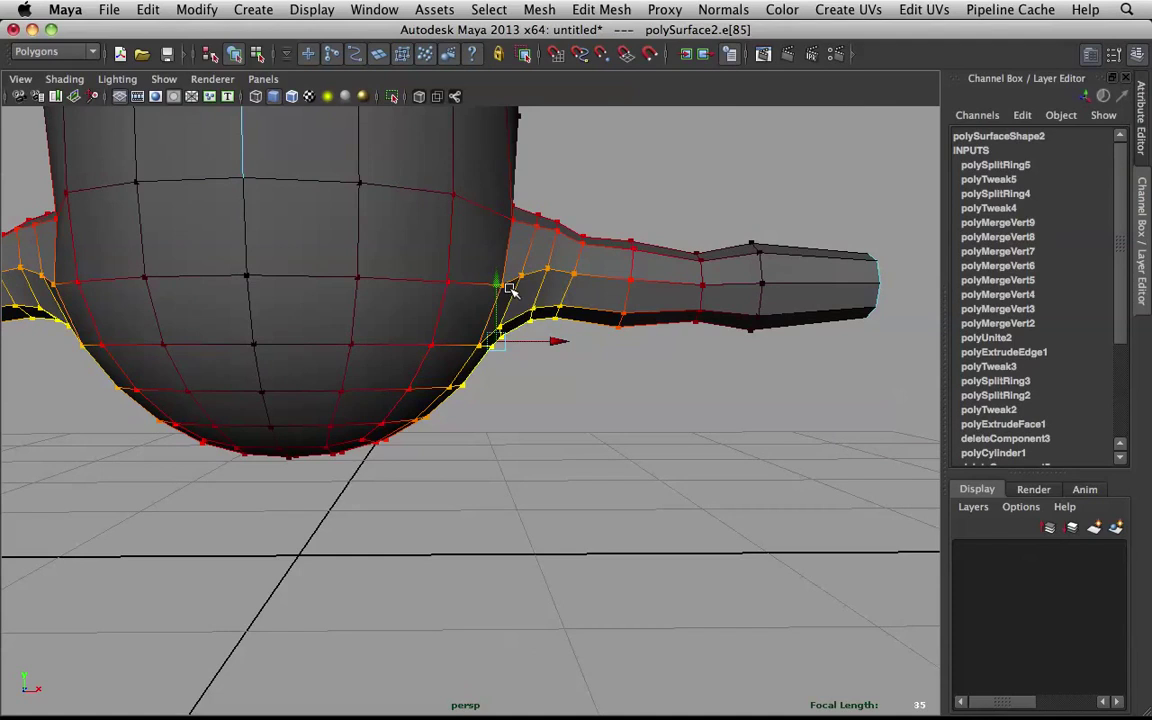
Turn off soft selection and select the two adjacent faces on the underside of the shoulder joint
key(b)
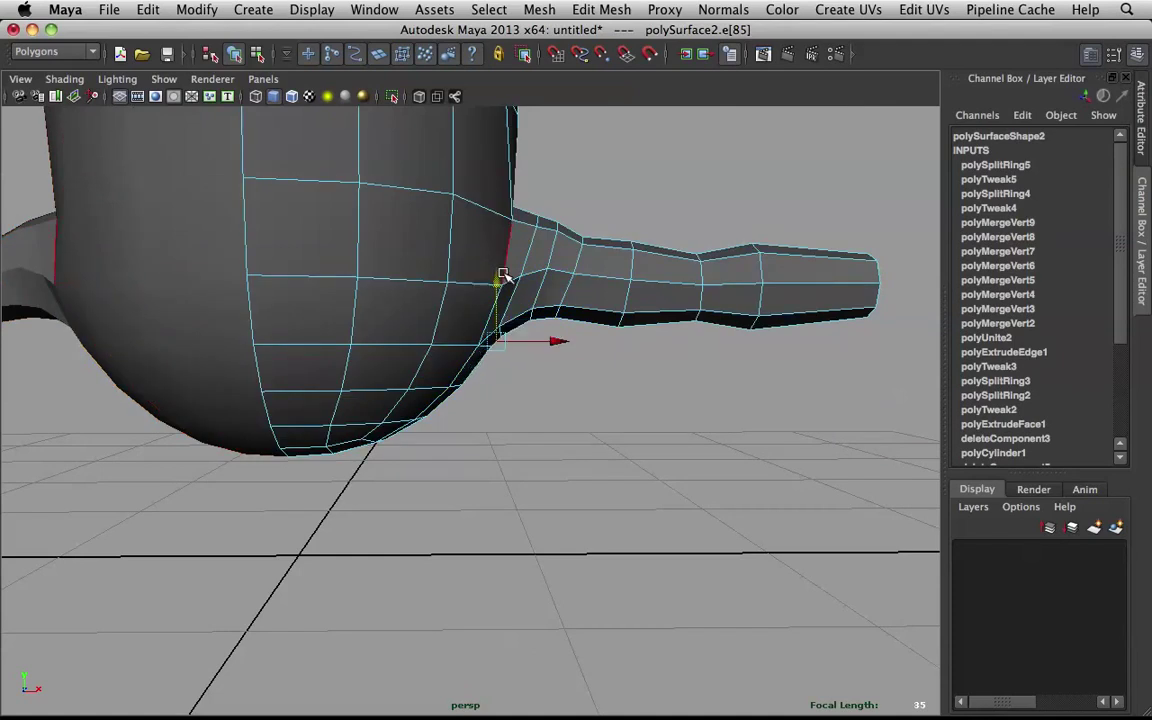
alt+drag(503, 277, 503, 291)
right_drag(485, 320, 483, 334)
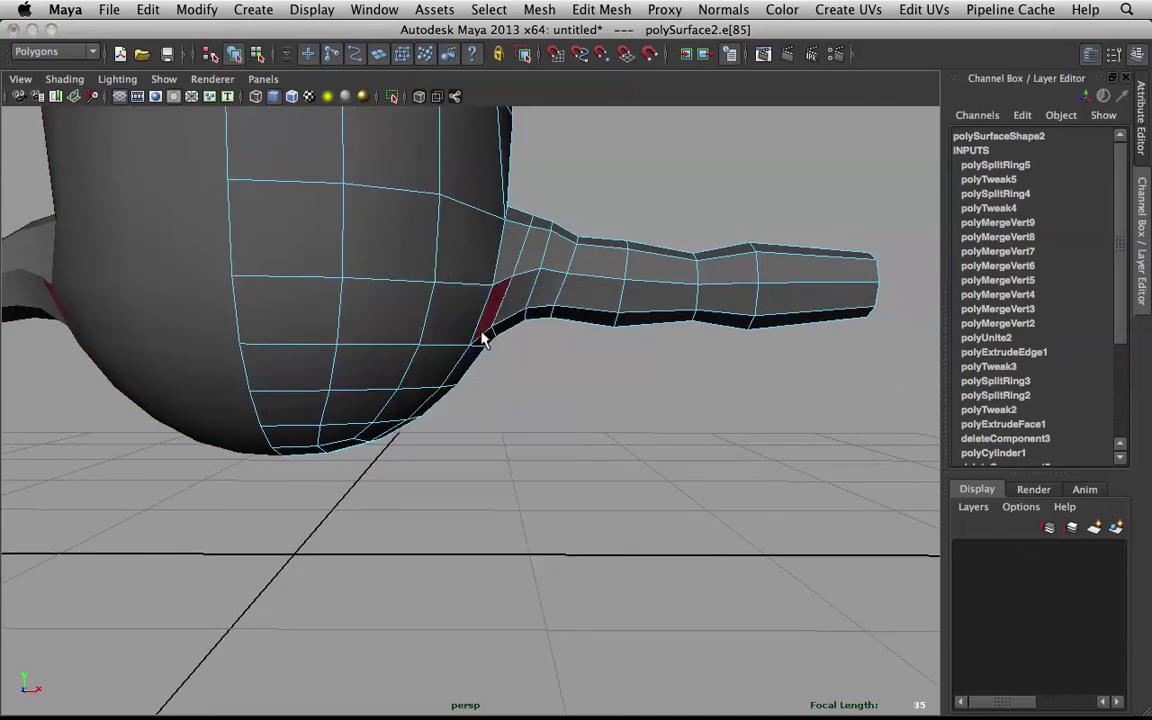
alt+drag(483, 334, 411, 329)
click(398, 324)
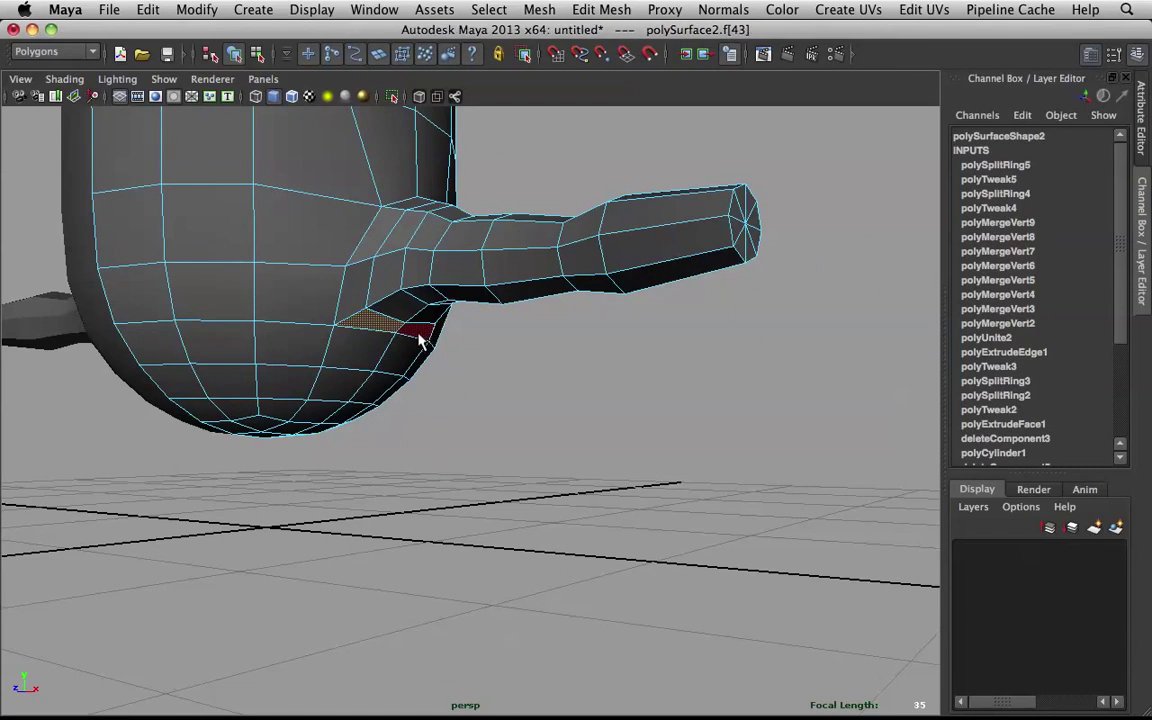
shift+click(421, 338)
alt+drag(396, 307, 419, 298)
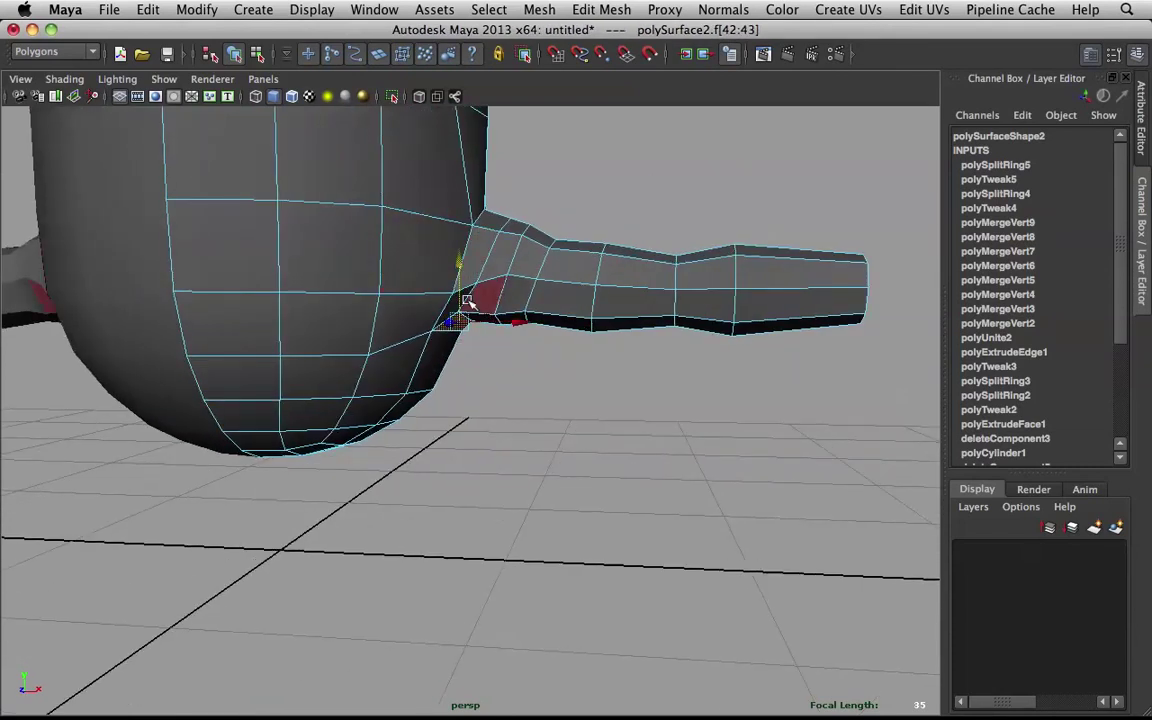
Switch the half body to vertex mode and pick the vertex where the body meets the underarm
right_drag(456, 302, 378, 298)
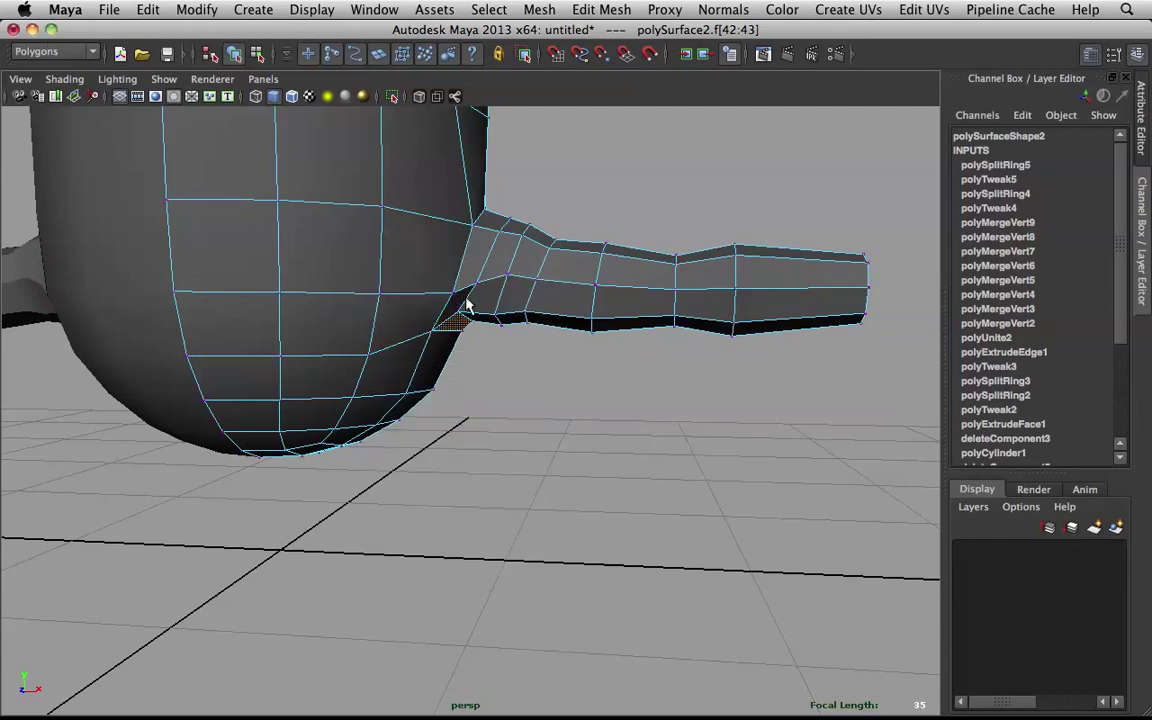
click(448, 301)
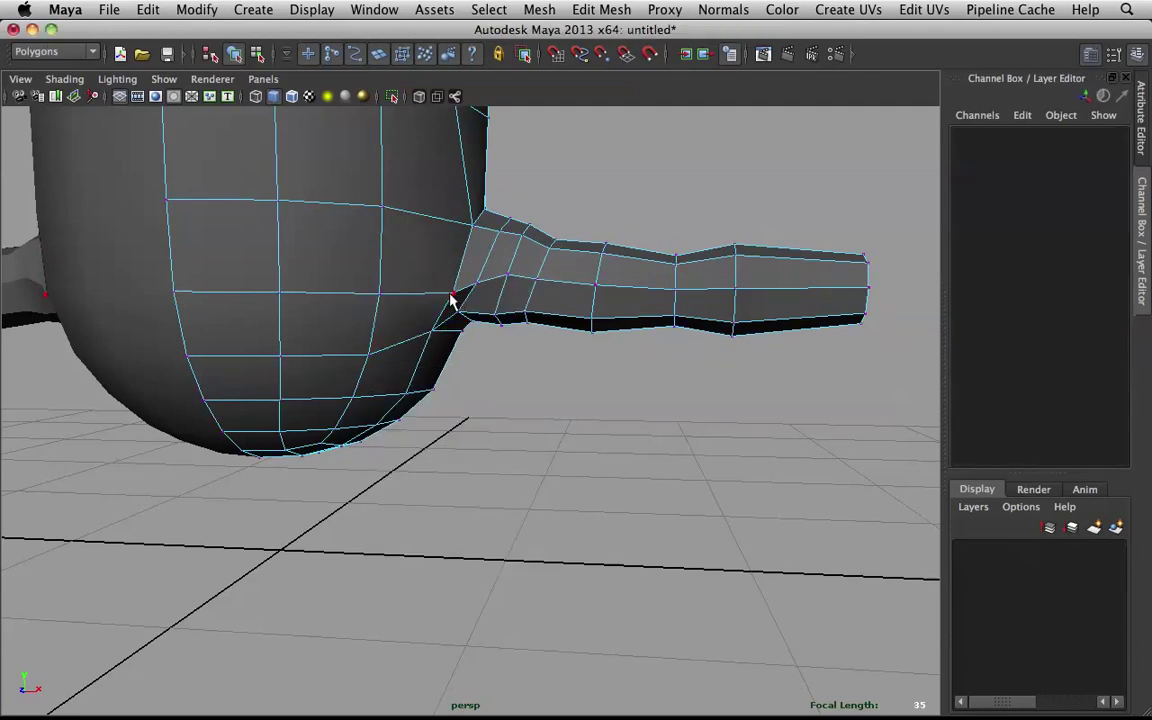